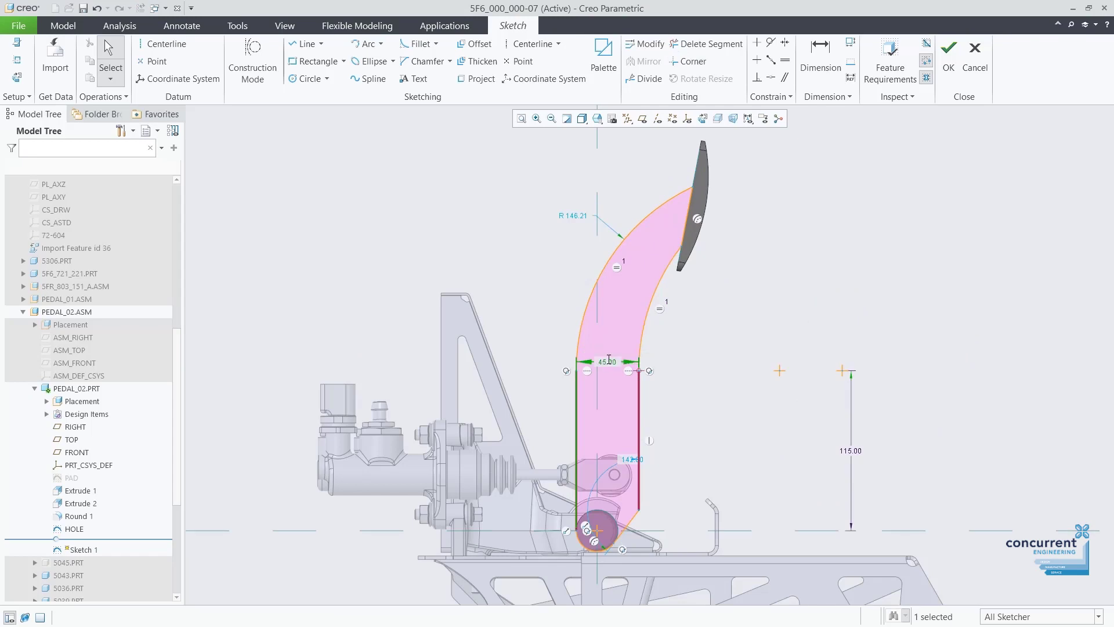
# Set the pedal arc radius to 170 and finish the sketch.
pyautogui.write('170')
pyautogui.press('Return')
pyautogui.rightClick(717, 326)
pyautogui.click(838, 390)
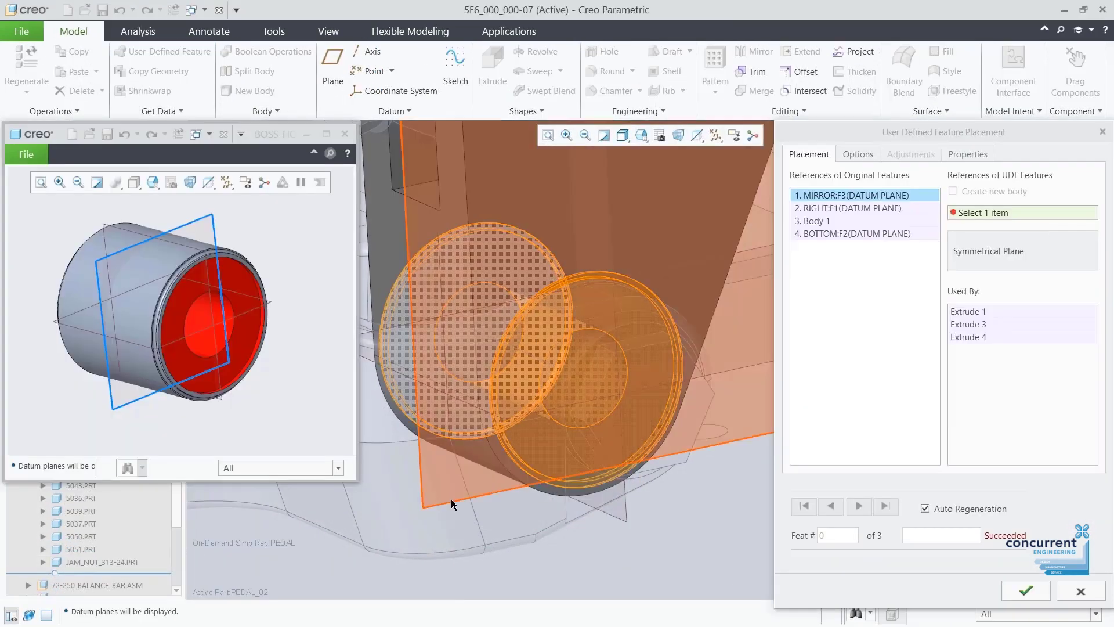
# Place the BOSS-HOLE group on the pedal using mirror, right and top plane references.
pyautogui.click(622, 518)
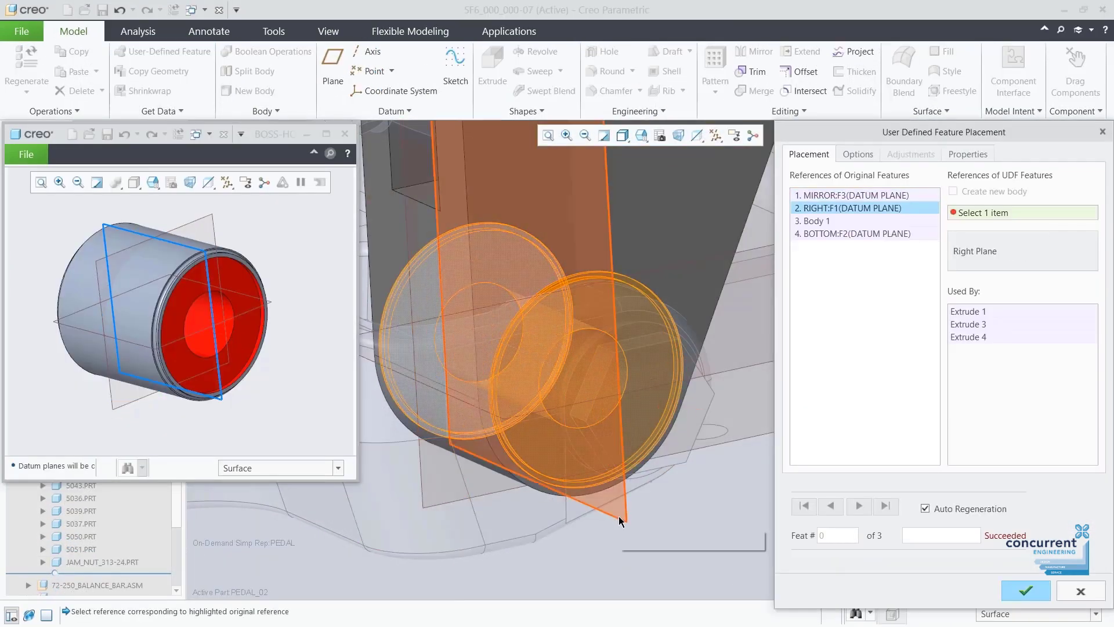
pyautogui.click(622, 518)
pyautogui.click(629, 439)
pyautogui.click(743, 351)
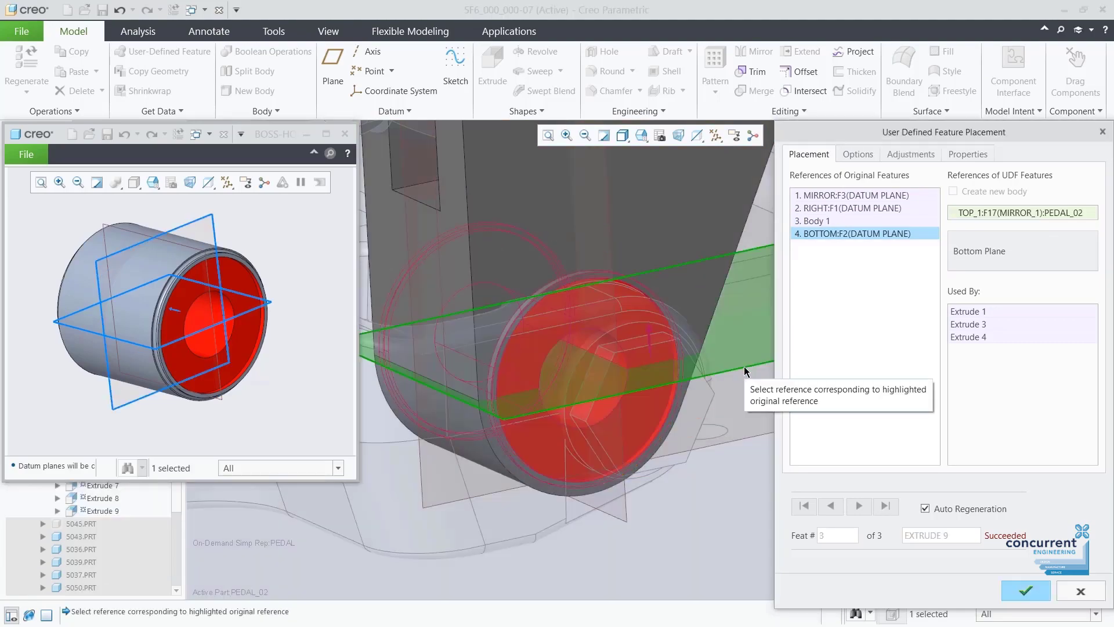
pyautogui.click(1024, 591)
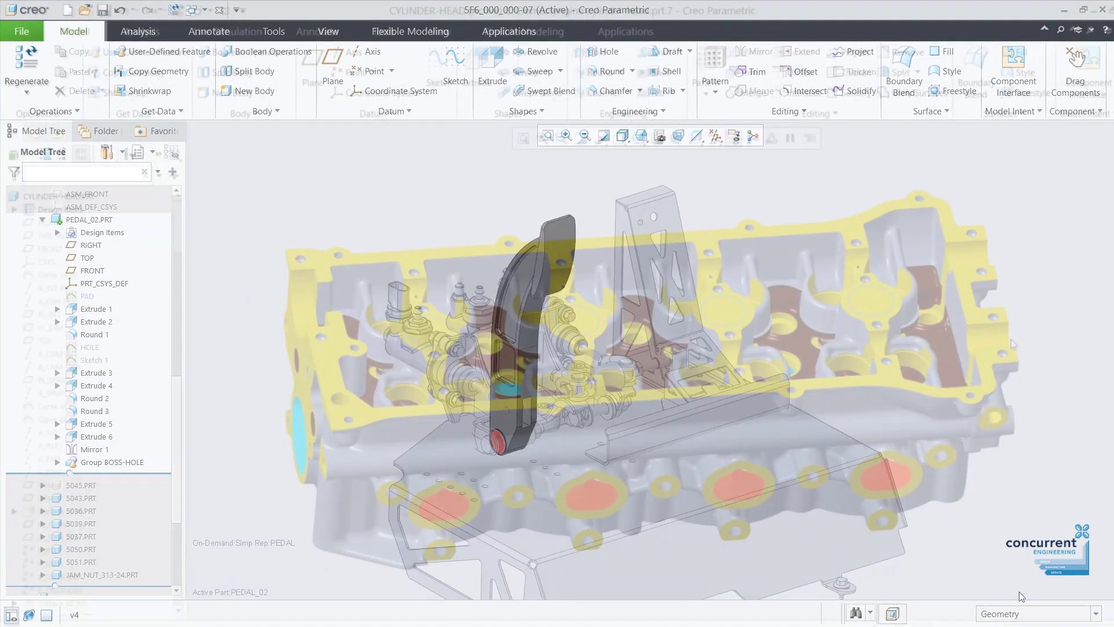
# Extrude the sketched circle on the cylinder head.
pyautogui.click(565, 354)
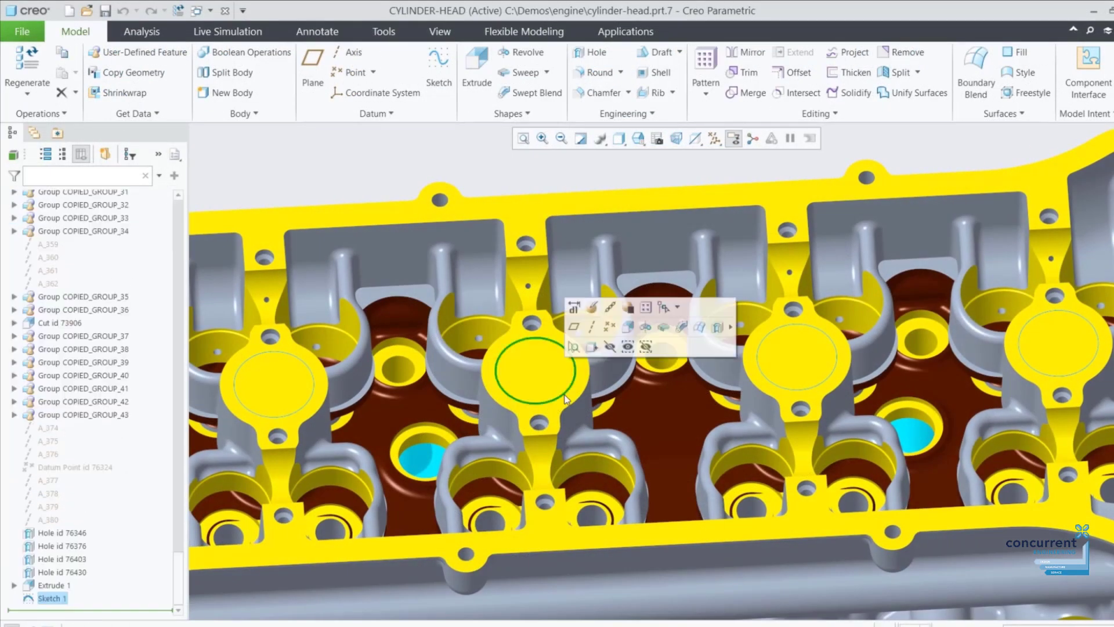
pyautogui.click(580, 316)
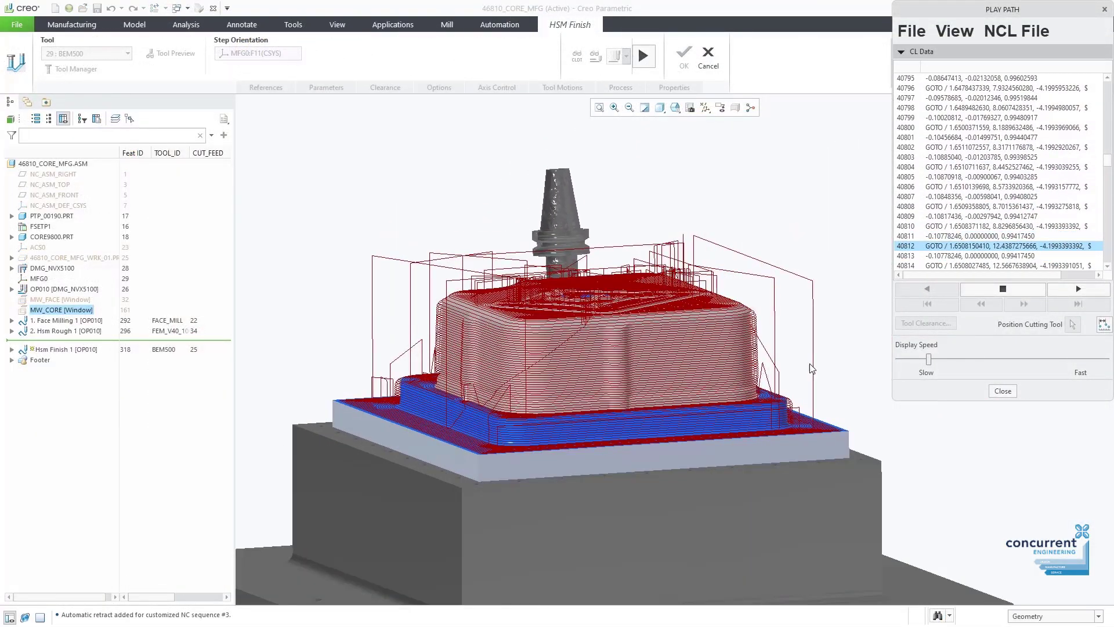
pyautogui.moveTo(903, 360); pyautogui.dragTo(985, 359)
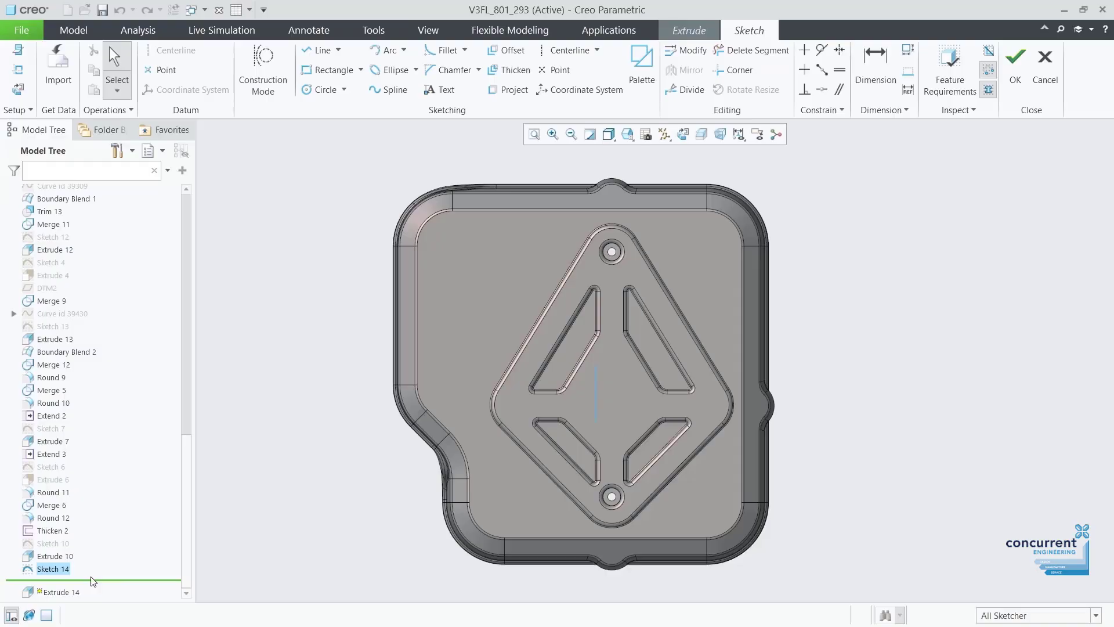
# Add the text 'S' on the cover and extrude-cut it at 36.31 depth.
pyautogui.scroll(5, 606, 389)
pyautogui.click(440, 89)
pyautogui.click(566, 401)
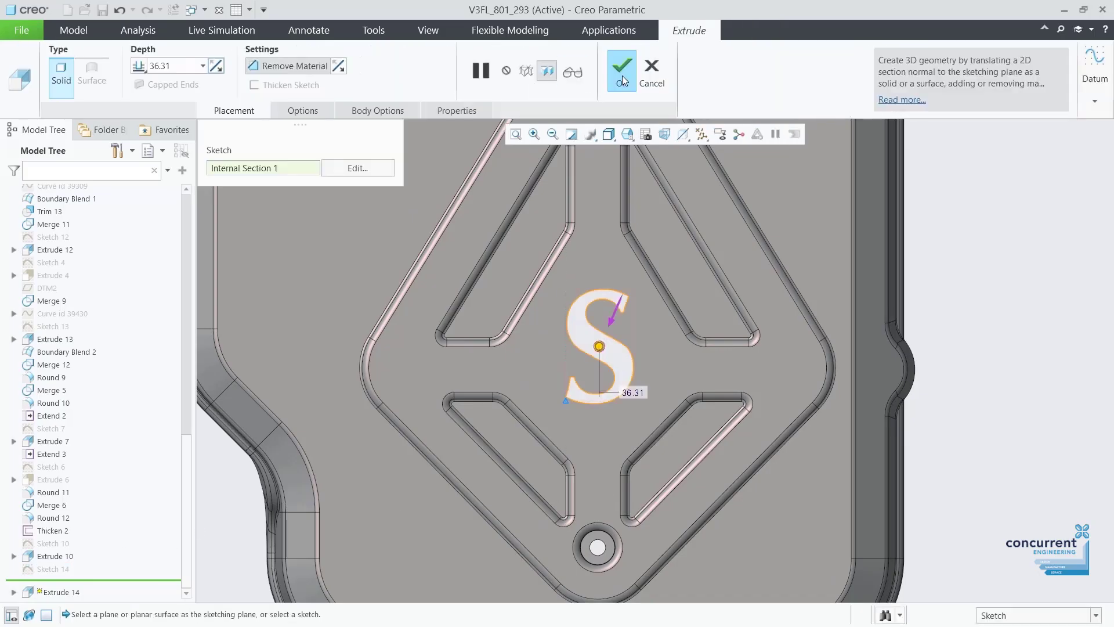
pyautogui.click(622, 70)
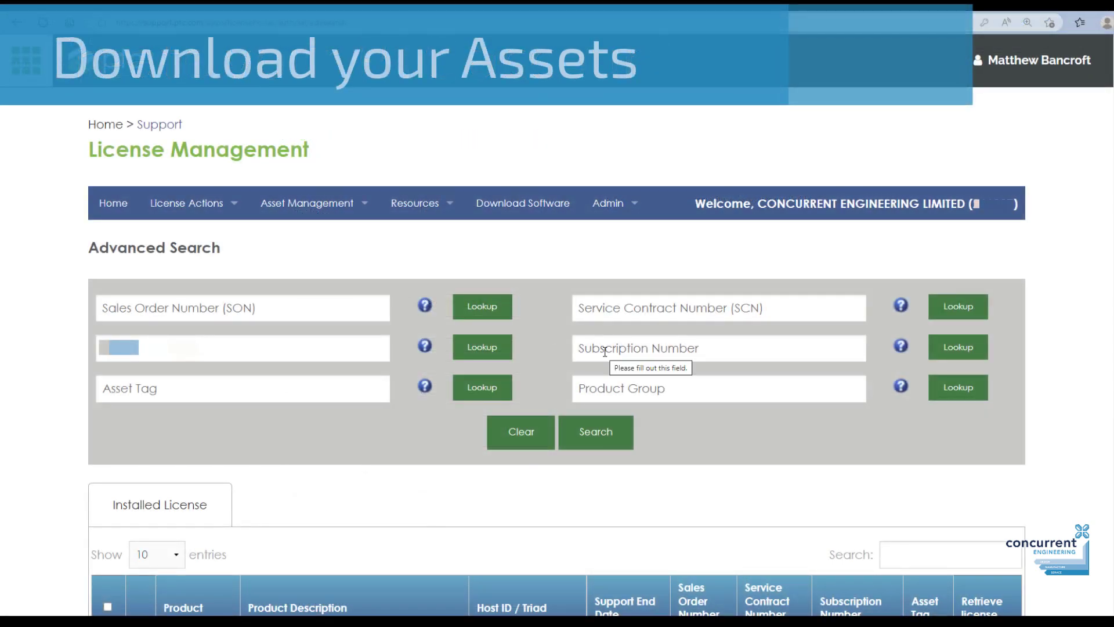
# Tick the select-all checkbox so every installed licence is selected.
pyautogui.scroll(-5, 1069, 380)
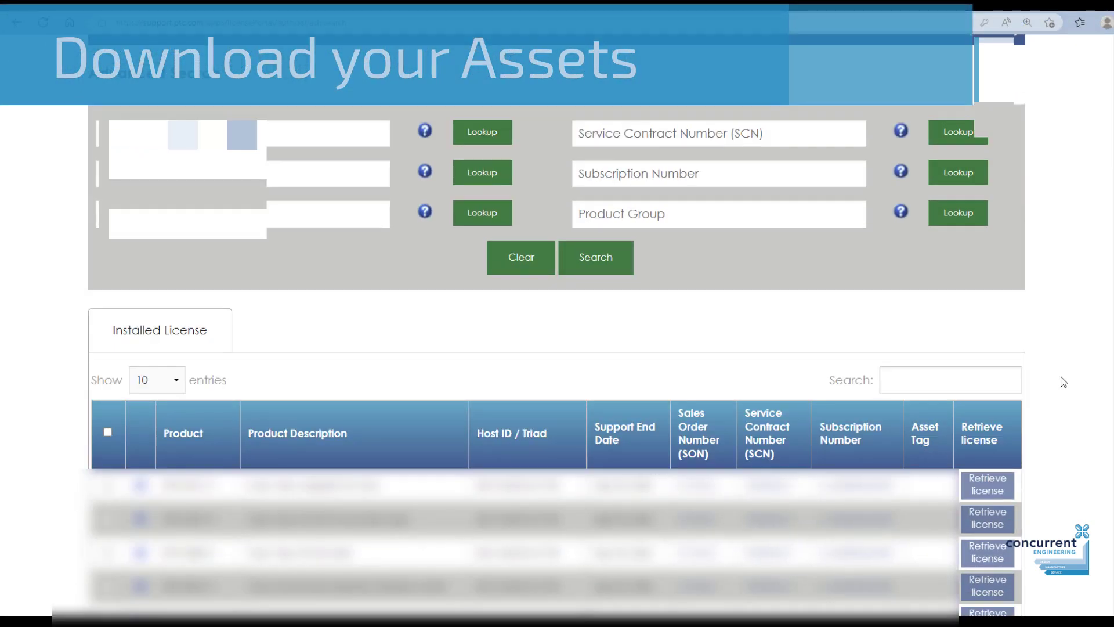
pyautogui.scroll(-3, 1061, 380)
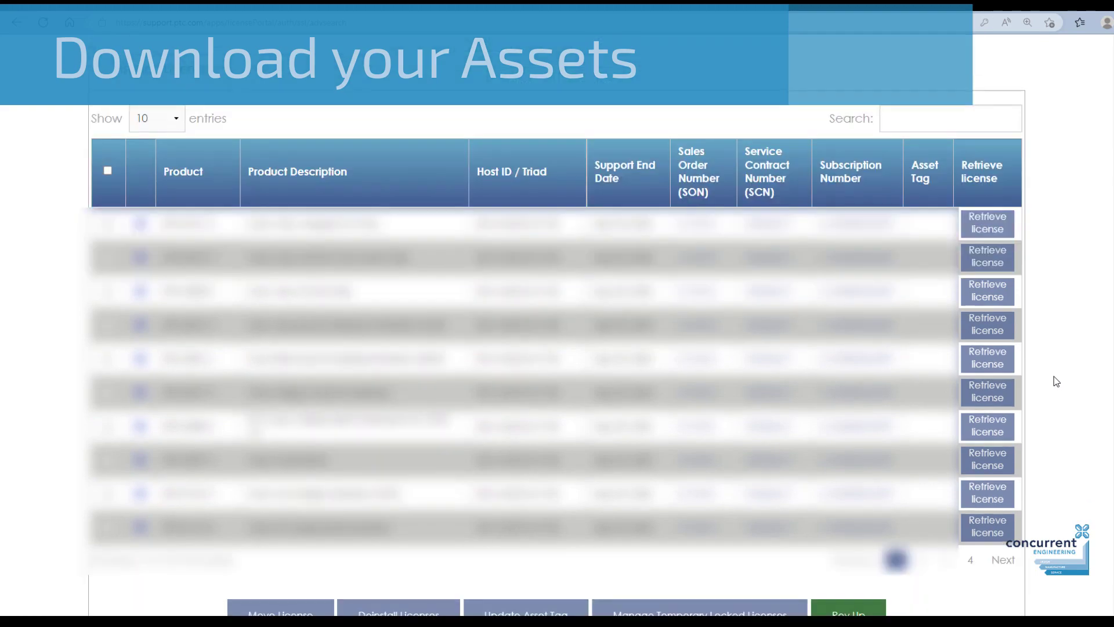
pyautogui.click(108, 171)
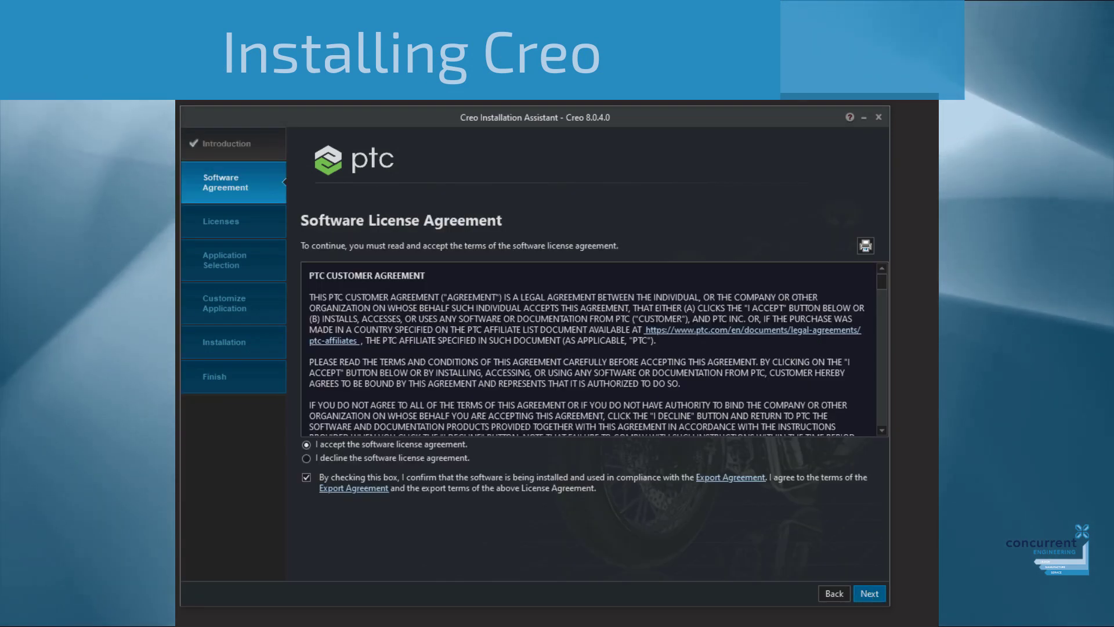
# Continue past the software agreement to the License Identification step.
pyautogui.click(866, 591)
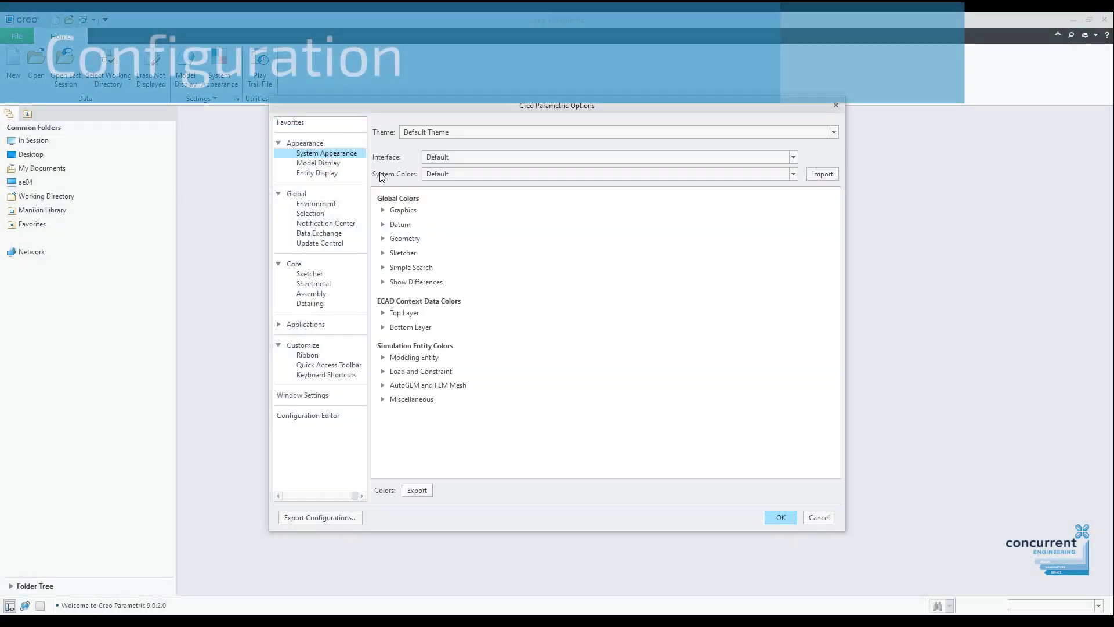
# Try the Dark and Midnight themes, then return to the Default Theme.
pyautogui.click(519, 133)
pyautogui.click(512, 164)
pyautogui.click(515, 135)
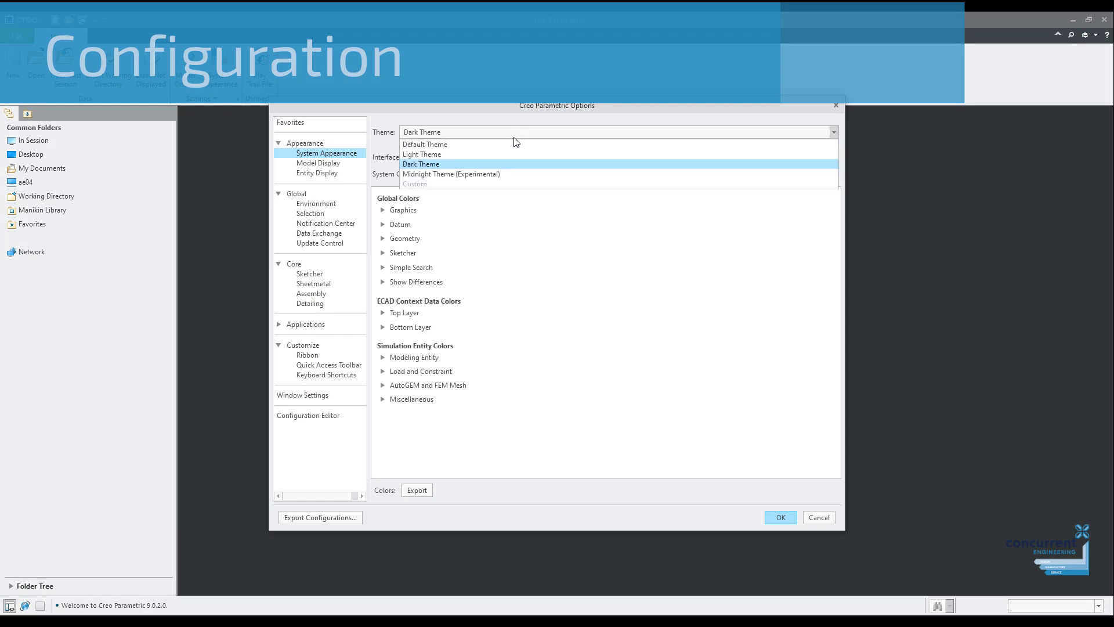
pyautogui.click(510, 173)
pyautogui.click(516, 134)
pyautogui.click(518, 145)
# Keep Isometric as the default model orientation in the model display settings.
pyautogui.click(360, 163)
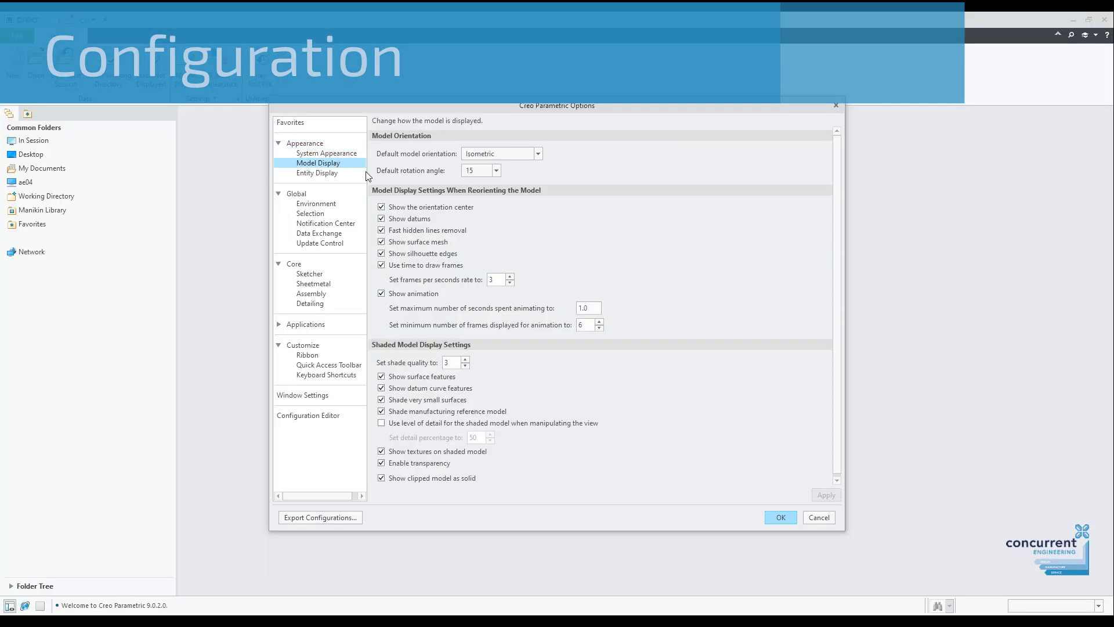
pyautogui.click(540, 152)
pyautogui.click(539, 152)
pyautogui.scroll(-1, 498, 380)
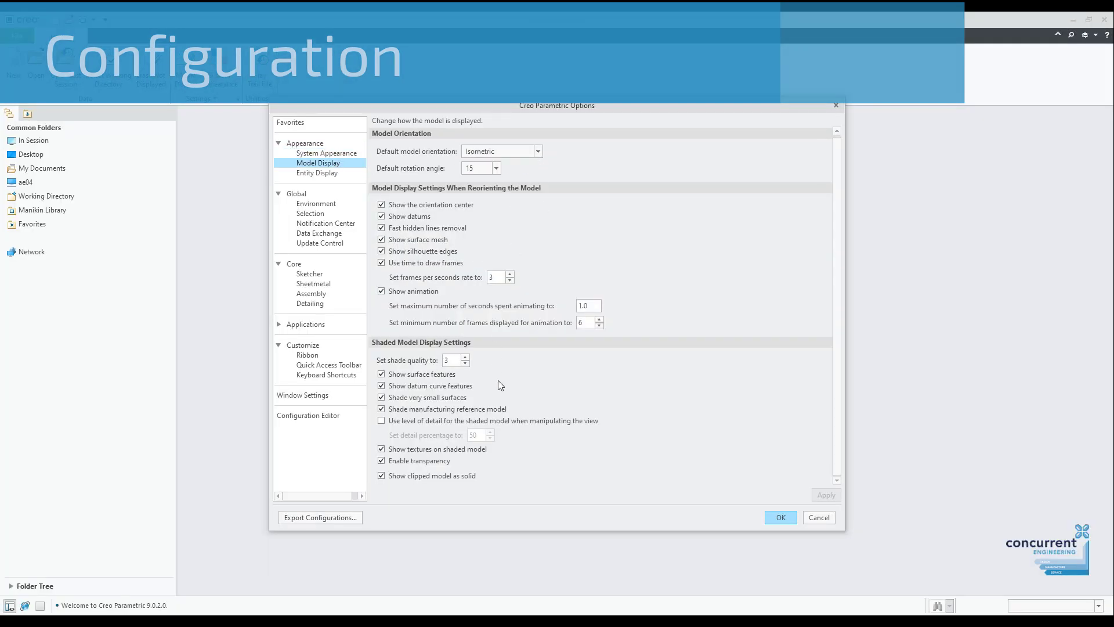
# Set the constraint line colour to red, then review the Sketcher settings.
pyautogui.click(318, 173)
pyautogui.scroll(-10, 549, 399)
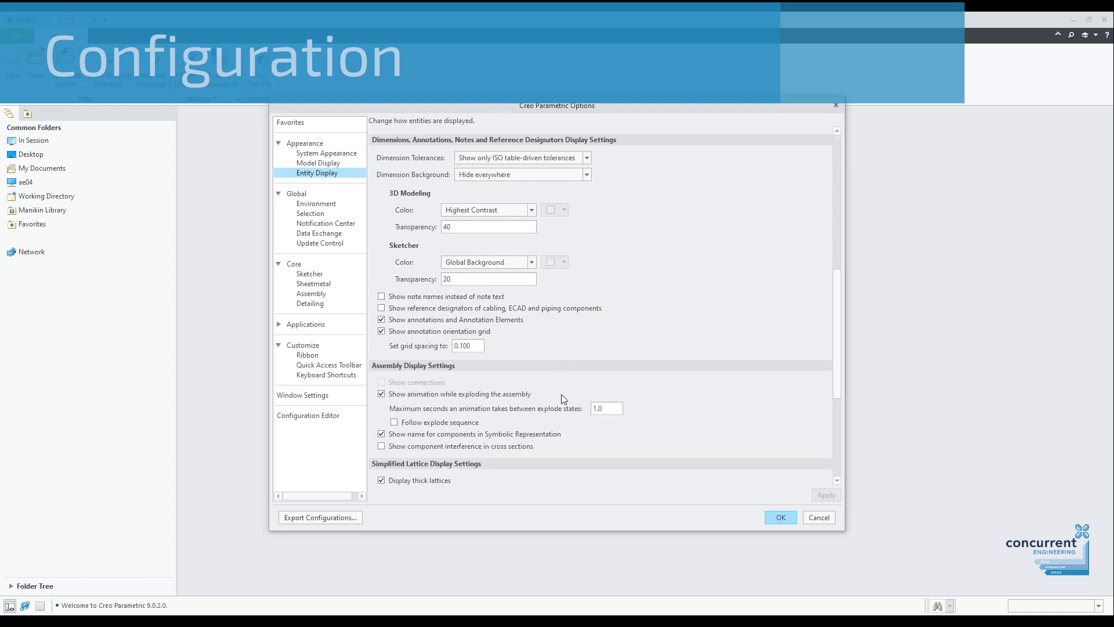
pyautogui.scroll(-1, 562, 394)
pyautogui.click(456, 371)
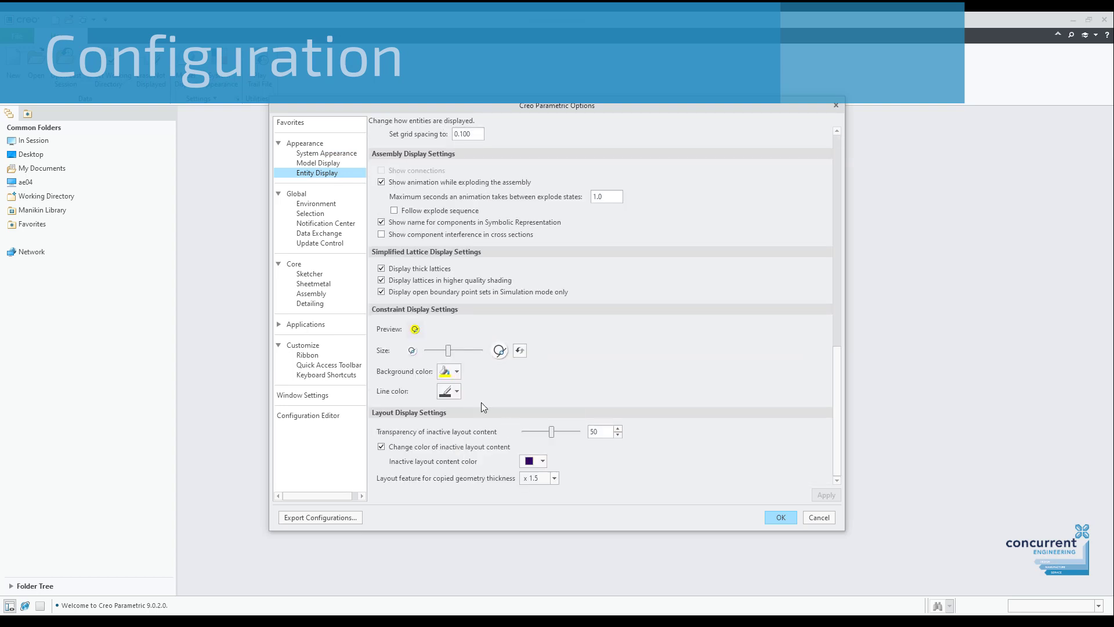
pyautogui.click(456, 391)
pyautogui.click(513, 437)
pyautogui.click(332, 271)
pyautogui.scroll(-4, 554, 456)
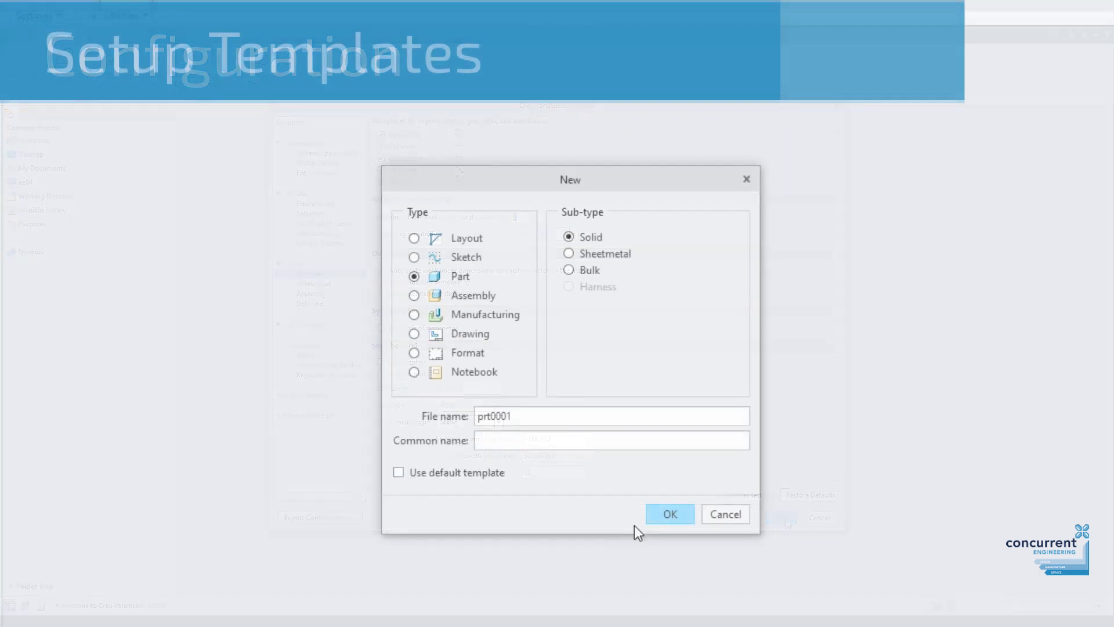
# Create new solid part prt0001 from a template, also copying associated drawings.
pyautogui.click(667, 514)
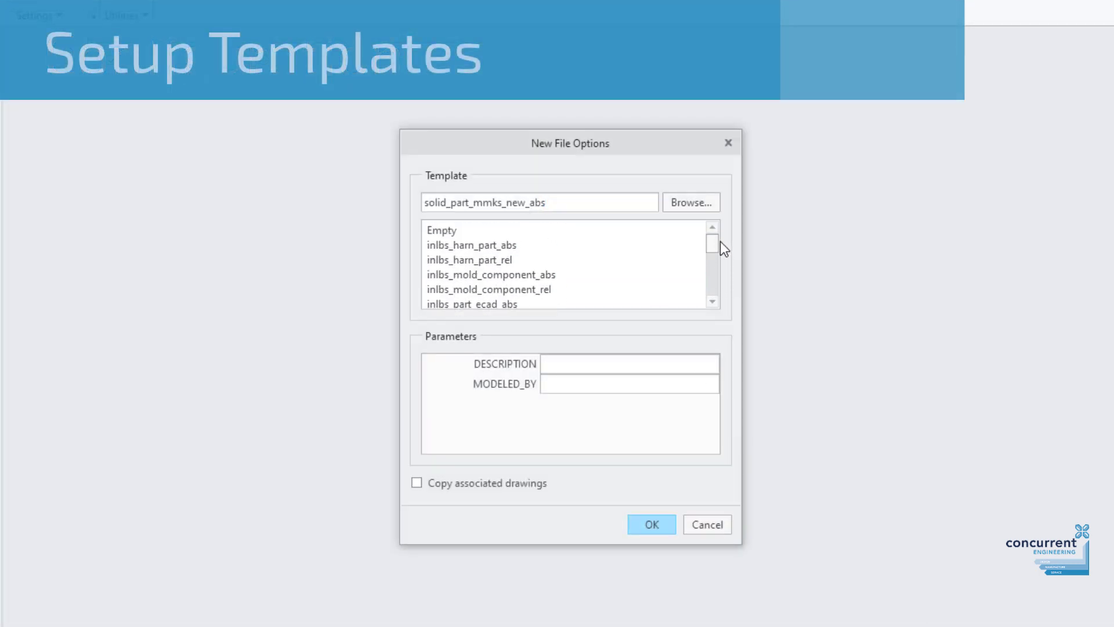
pyautogui.scroll(-3, 535, 263)
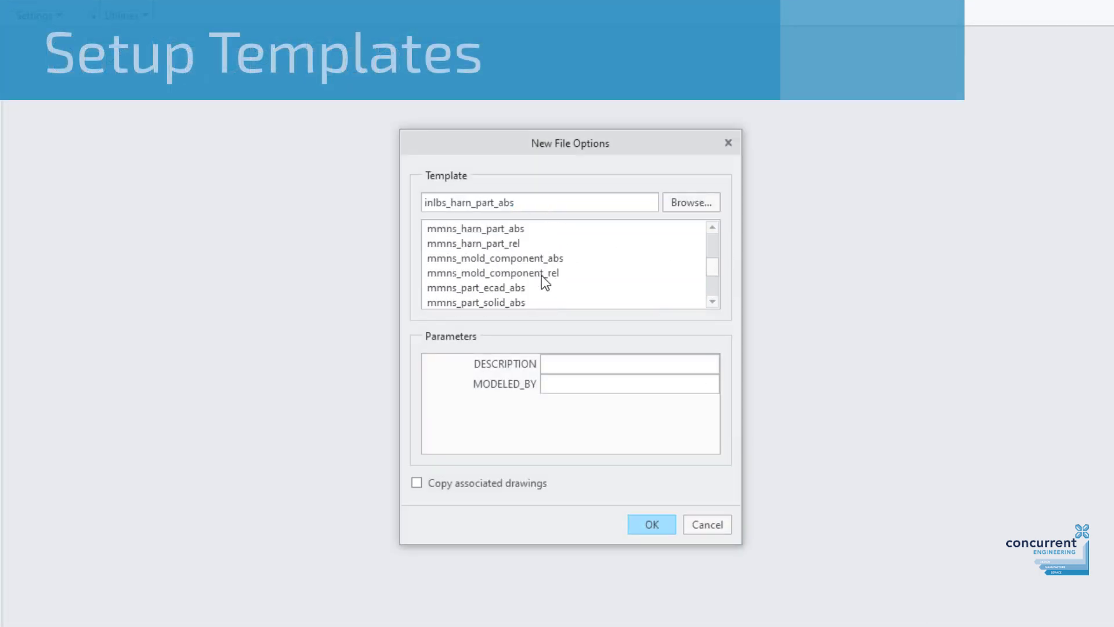
pyautogui.click(535, 259)
pyautogui.scroll(-2, 536, 263)
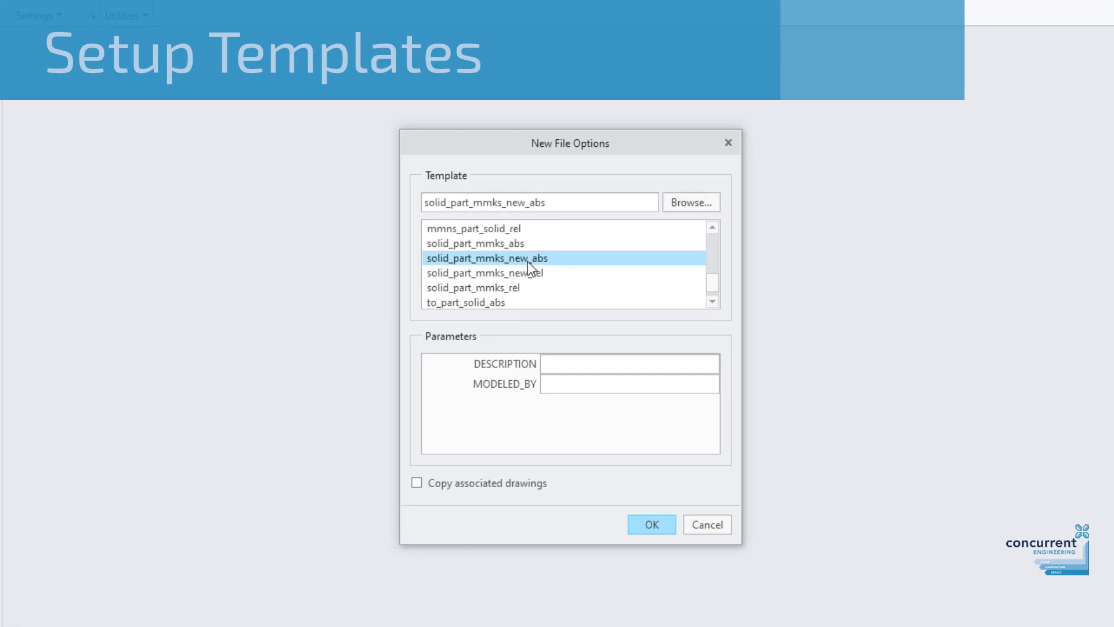
pyautogui.click(416, 483)
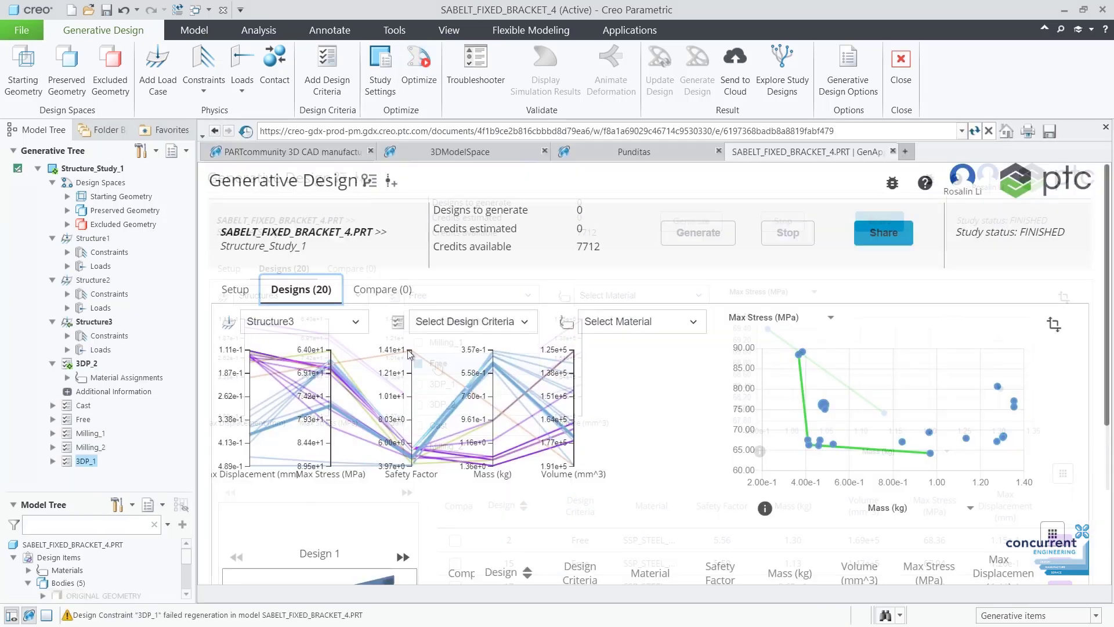
# Show the generated designs as cards and zoom and rotate the three compared designs.
pyautogui.scroll(-3, 1061, 361)
pyautogui.click(1065, 356)
pyautogui.scroll(-3, 1060, 361)
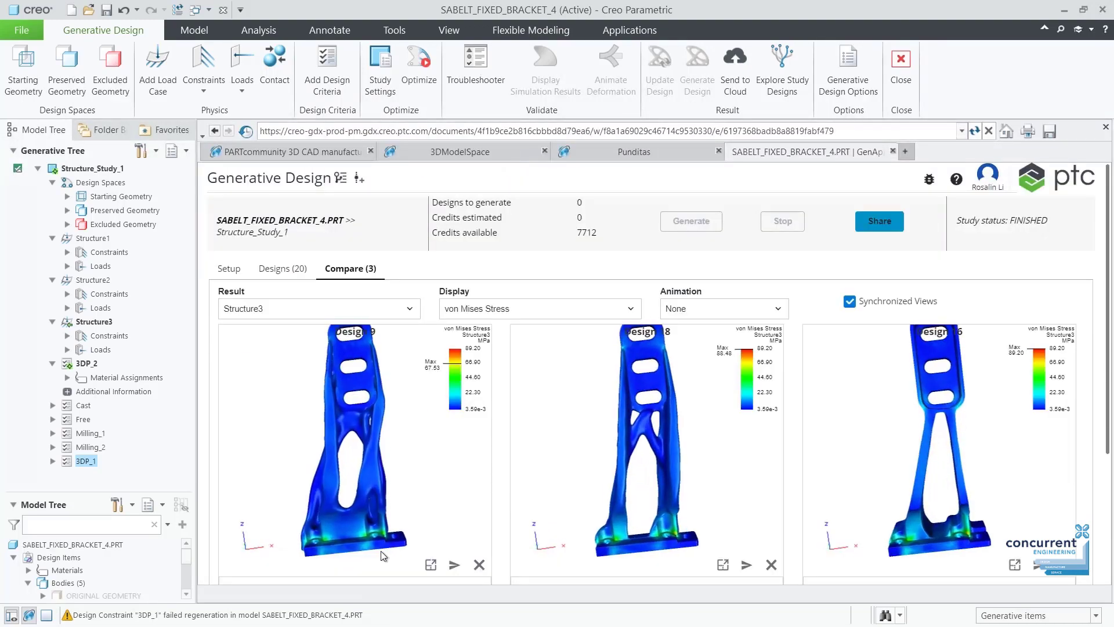
pyautogui.moveTo(381, 551); pyautogui.dragTo(378, 517)
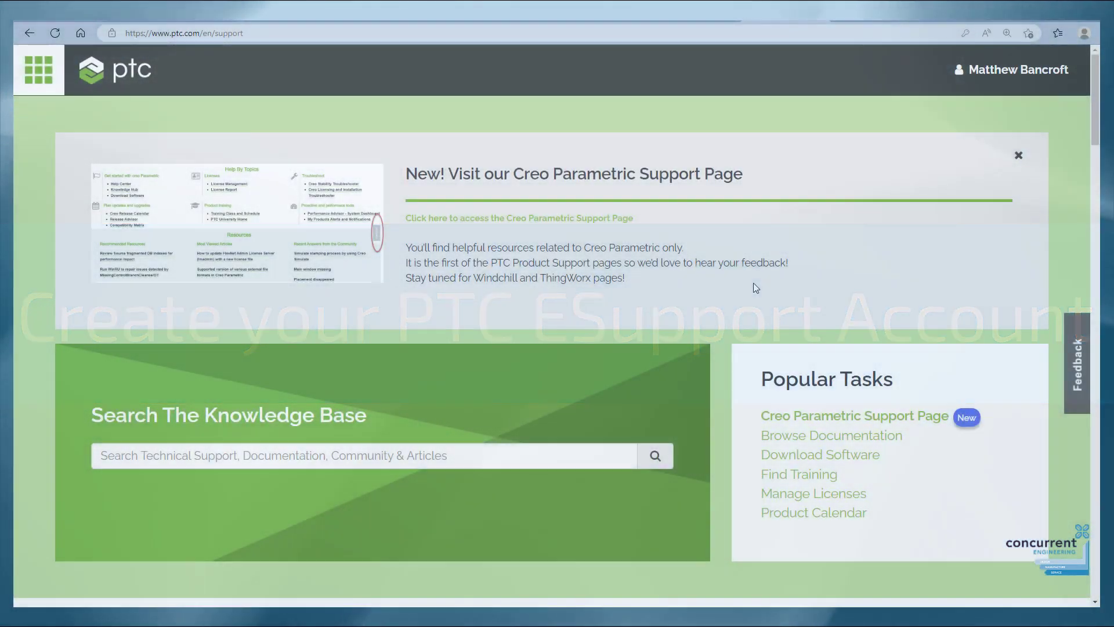
# Scroll the support page past My Recommendations down to the Support section and Knowledge Base search.
pyautogui.scroll(-5, 753, 286)
pyautogui.scroll(-15, 753, 285)
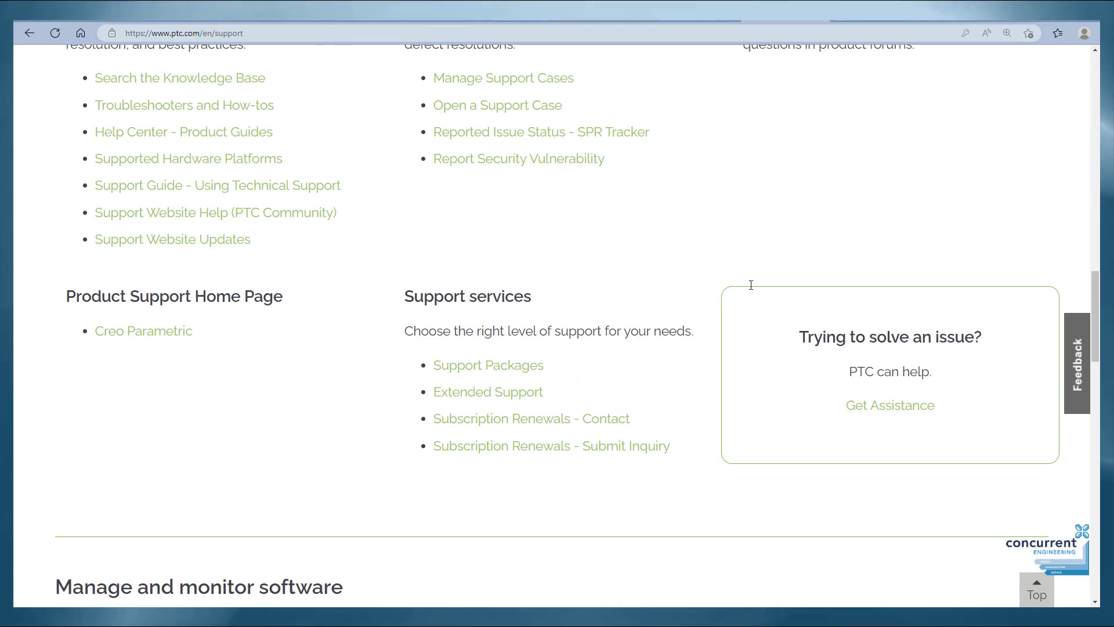
pyautogui.moveTo(1095, 314); pyautogui.dragTo(1095, 94)
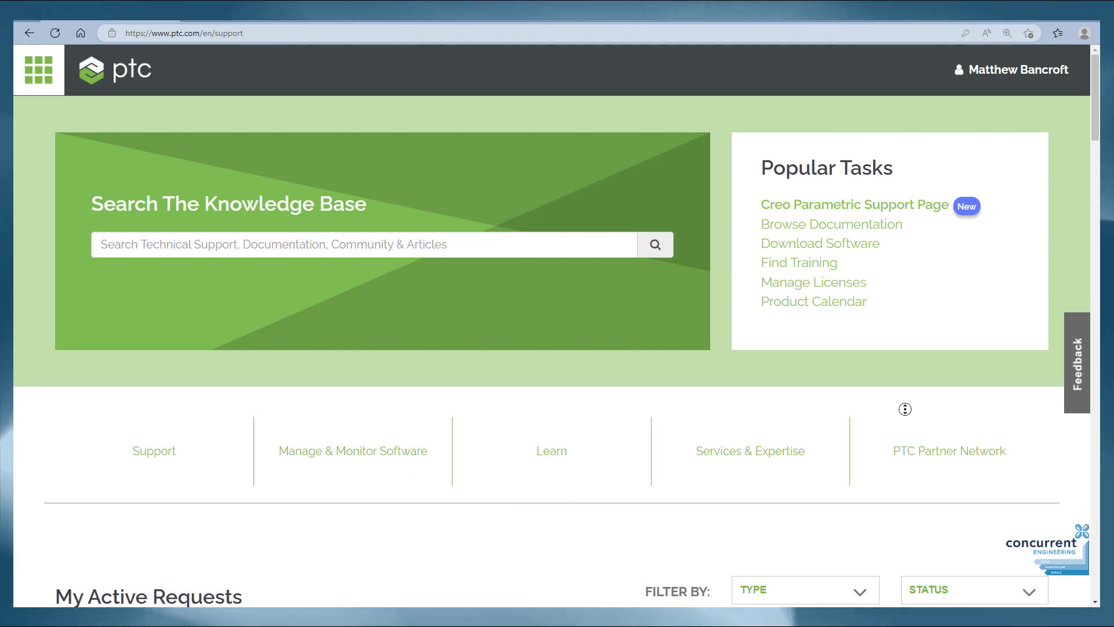
pyautogui.scroll(-2, 905, 409)
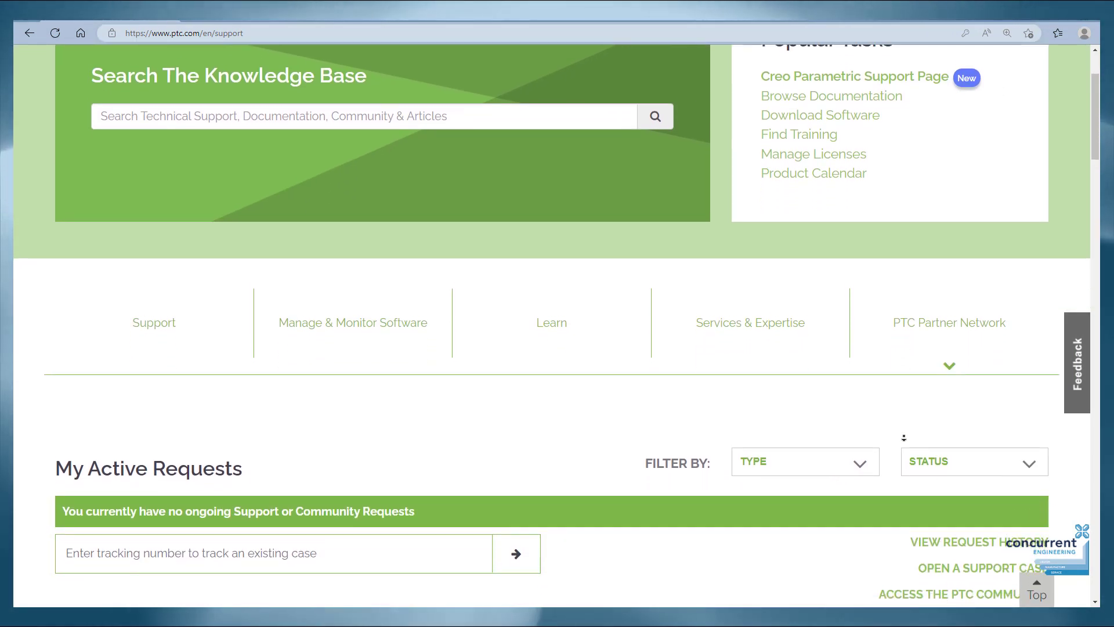
pyautogui.scroll(-4, 903, 437)
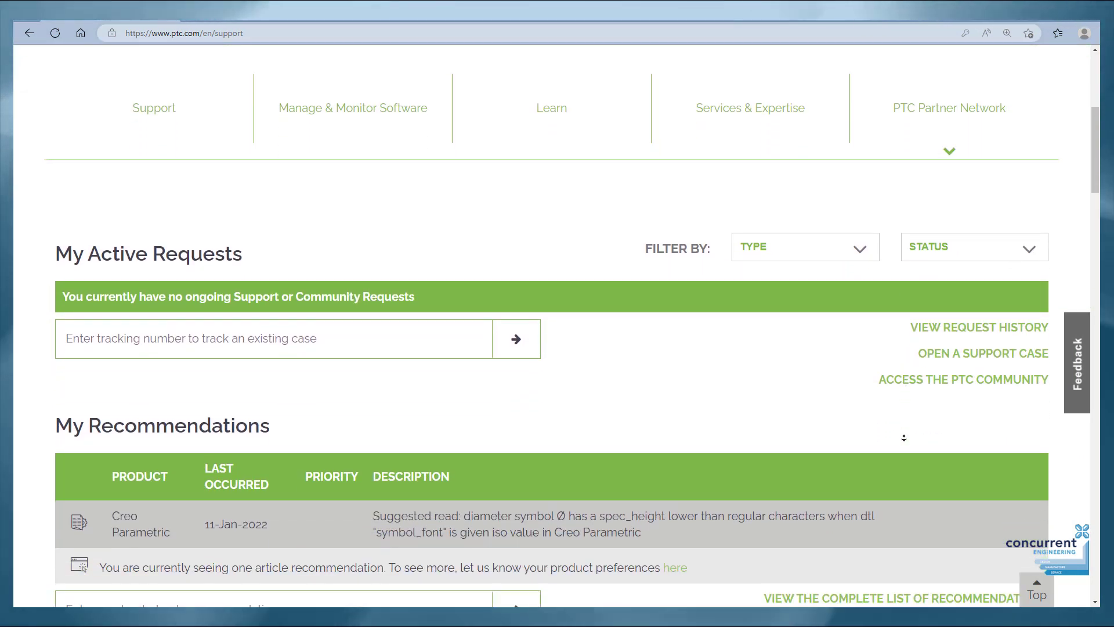
pyautogui.scroll(-4, 903, 437)
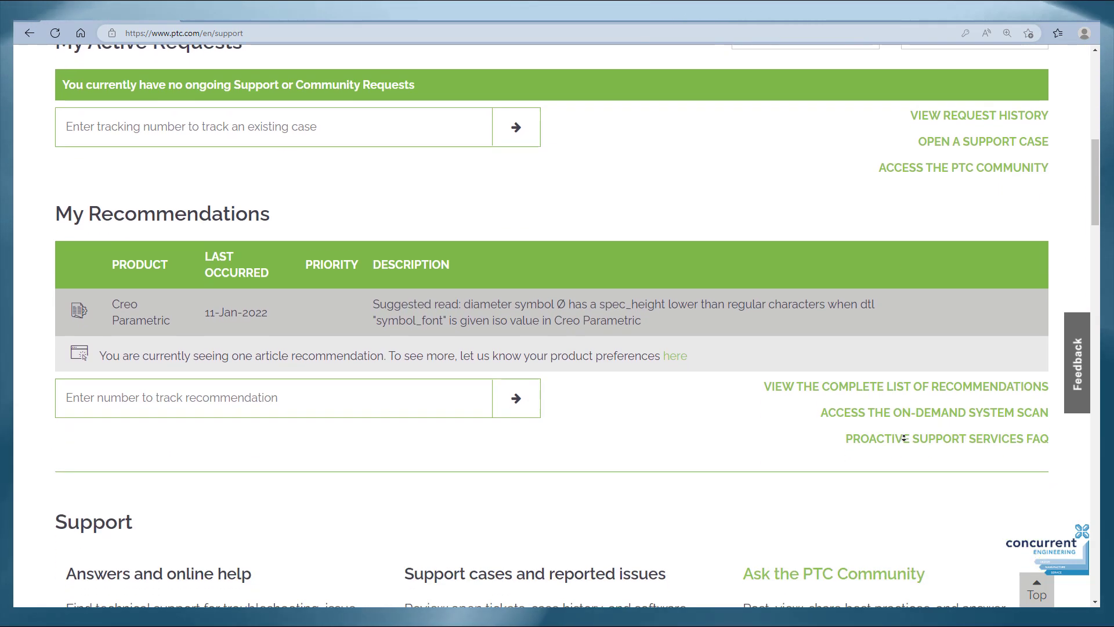
pyautogui.scroll(-4, 903, 438)
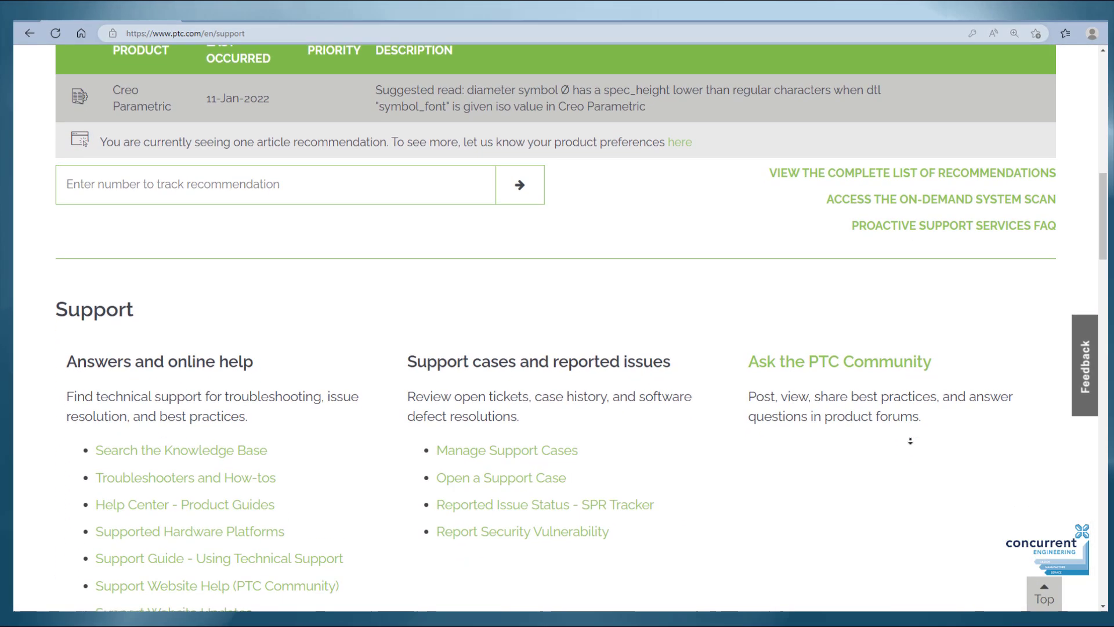
pyautogui.scroll(-4, 910, 441)
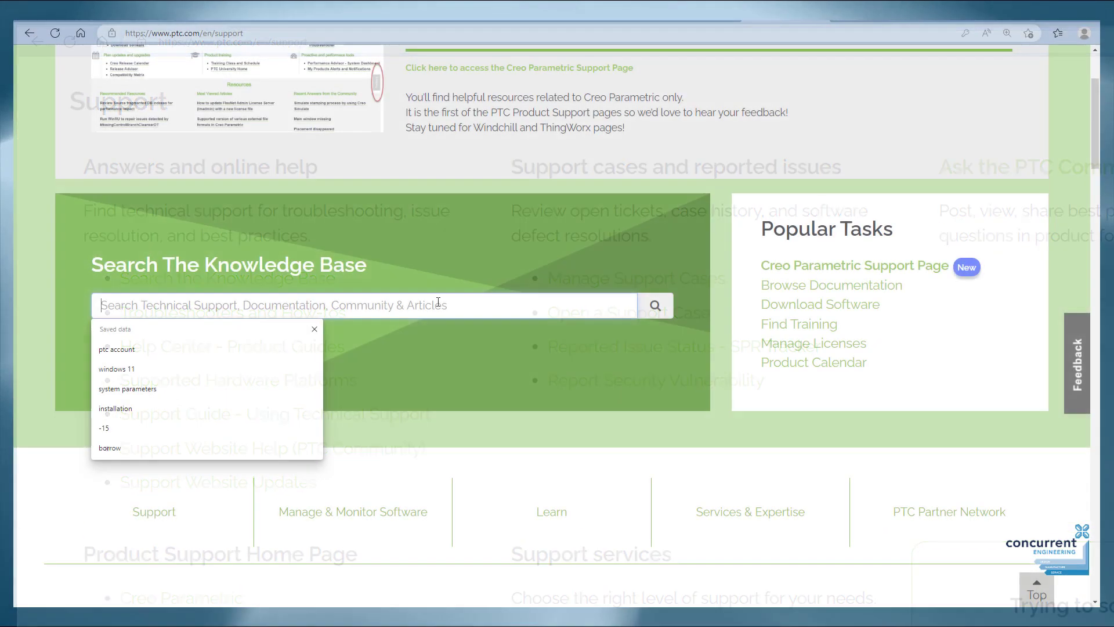
# Search the Knowledge Base for 'param' and open article CS133915 on system and model parameters.
pyautogui.write('parameters')
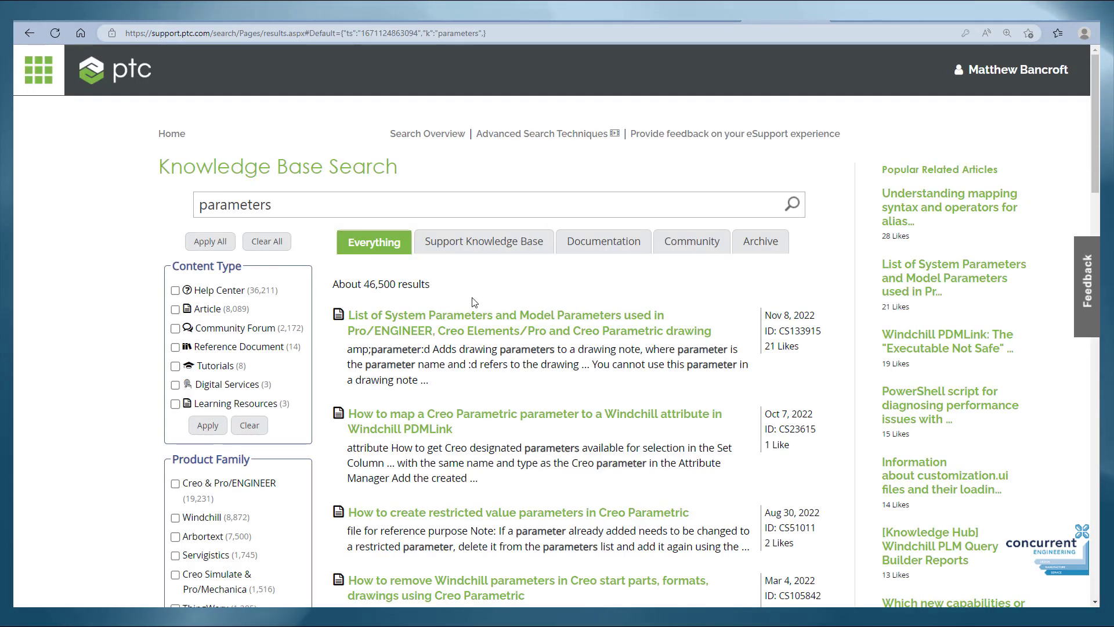
pyautogui.scroll(-1, 474, 302)
pyautogui.moveTo(557, 238)
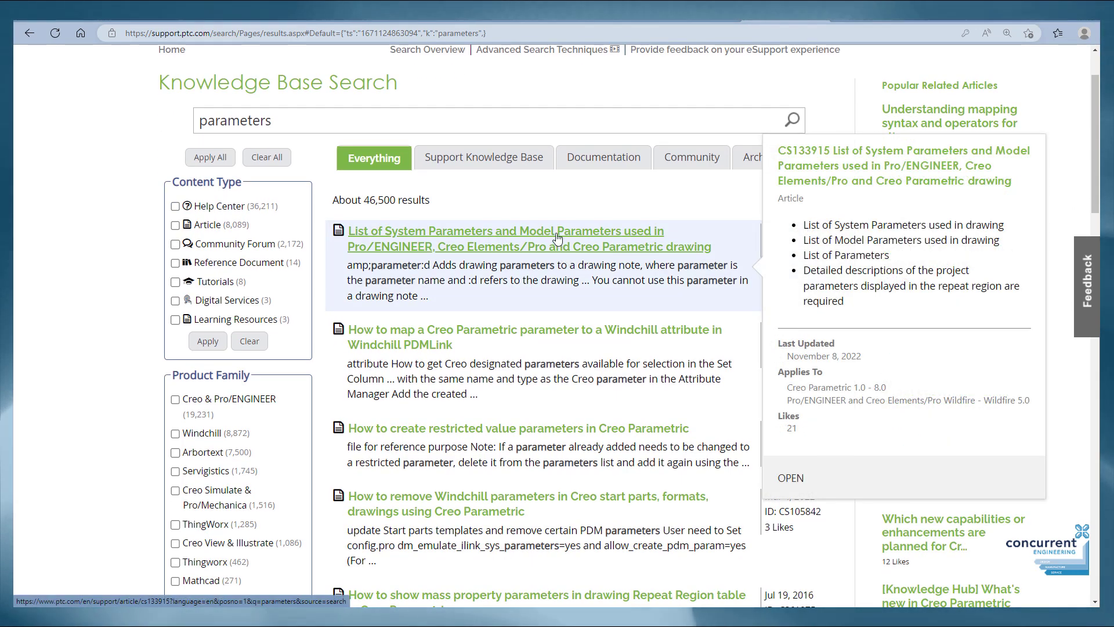
pyautogui.click(557, 238)
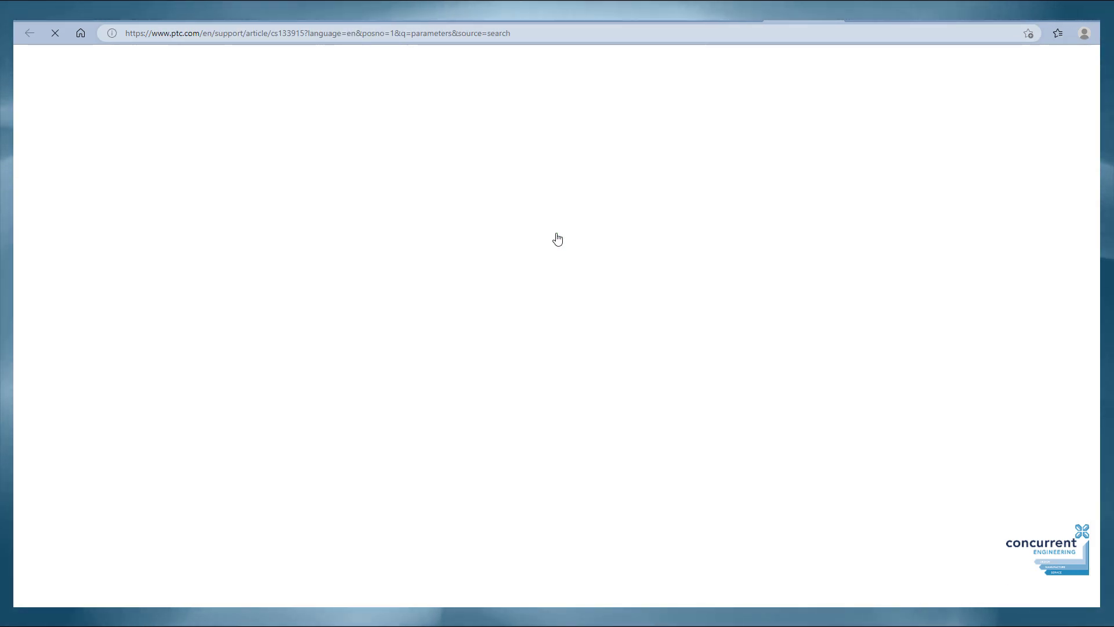
# Return to the support home page and enter support.ptc.com in a new tab.
pyautogui.scroll(-5, 575, 248)
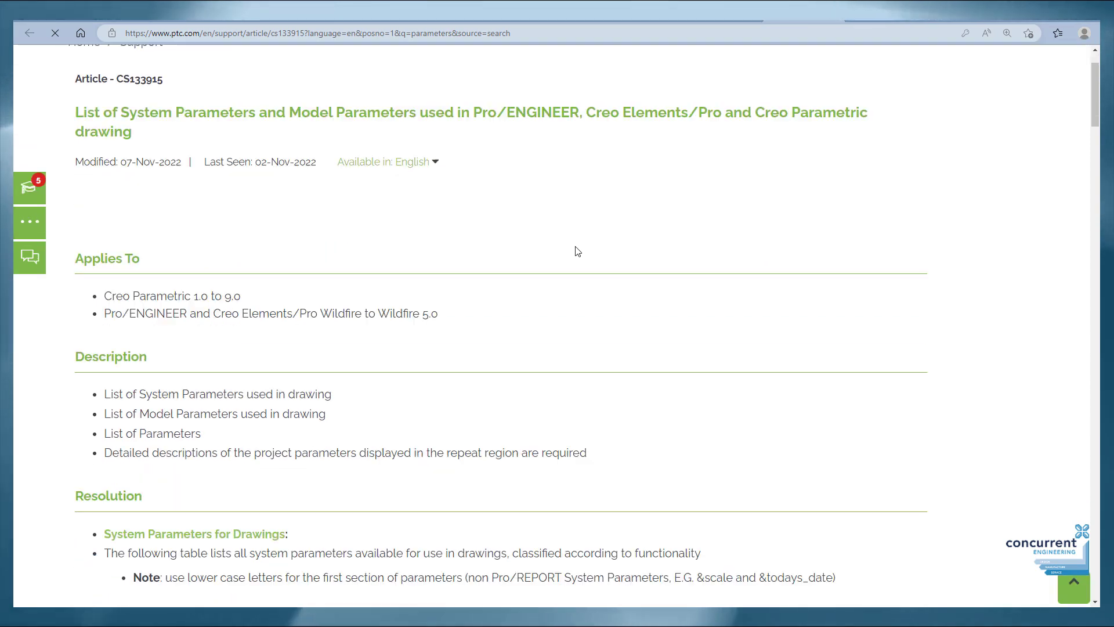
pyautogui.scroll(7, 576, 255)
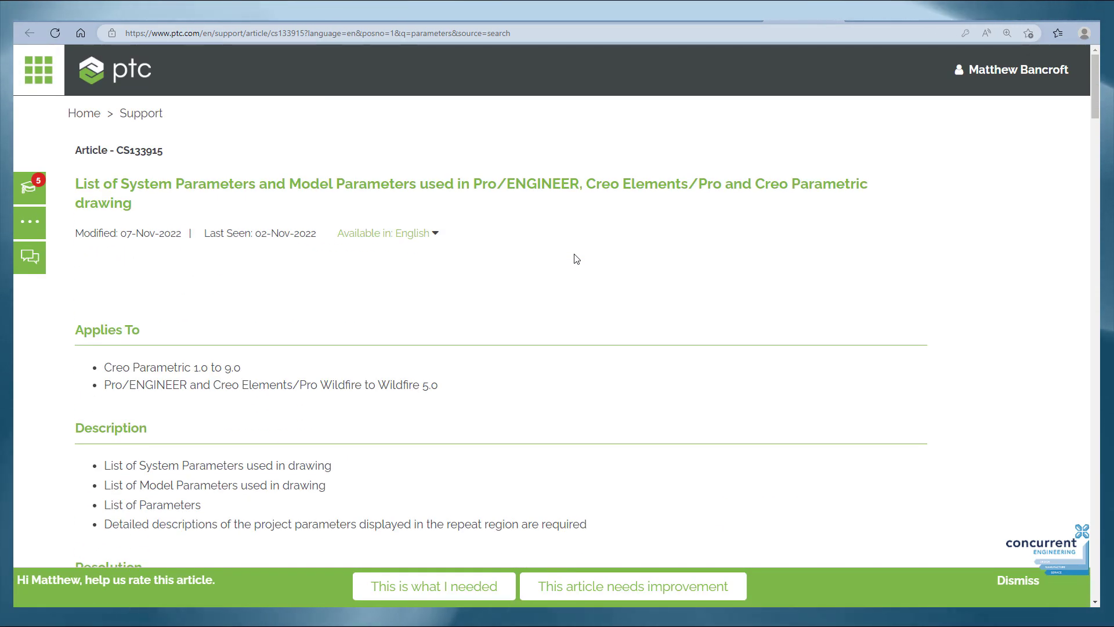
pyautogui.hotkey('alt', 'Left')
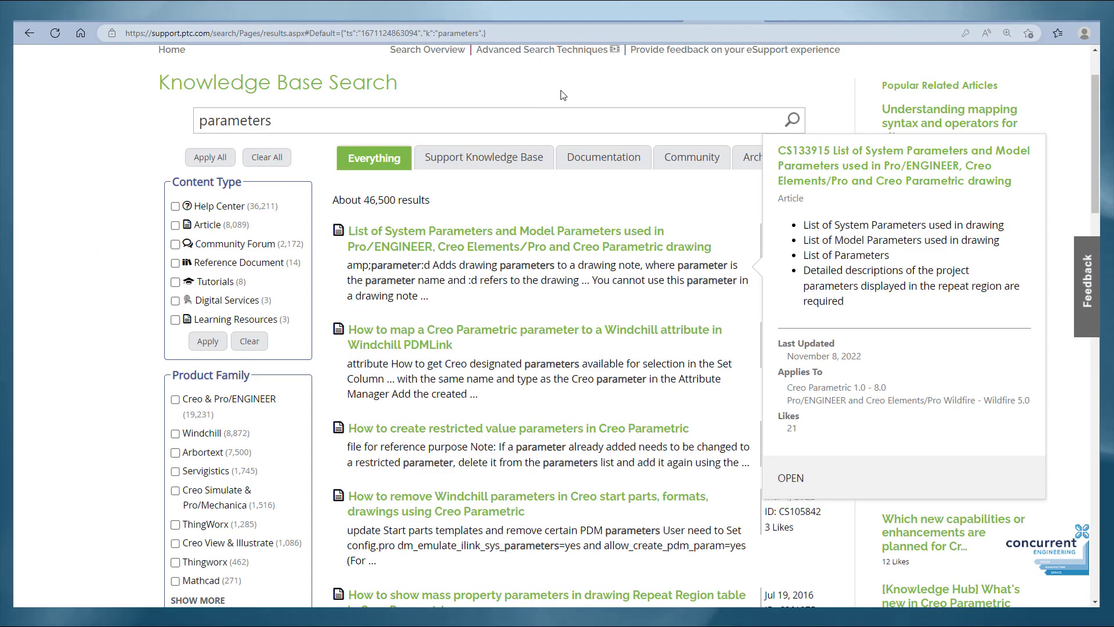
pyautogui.click(29, 33)
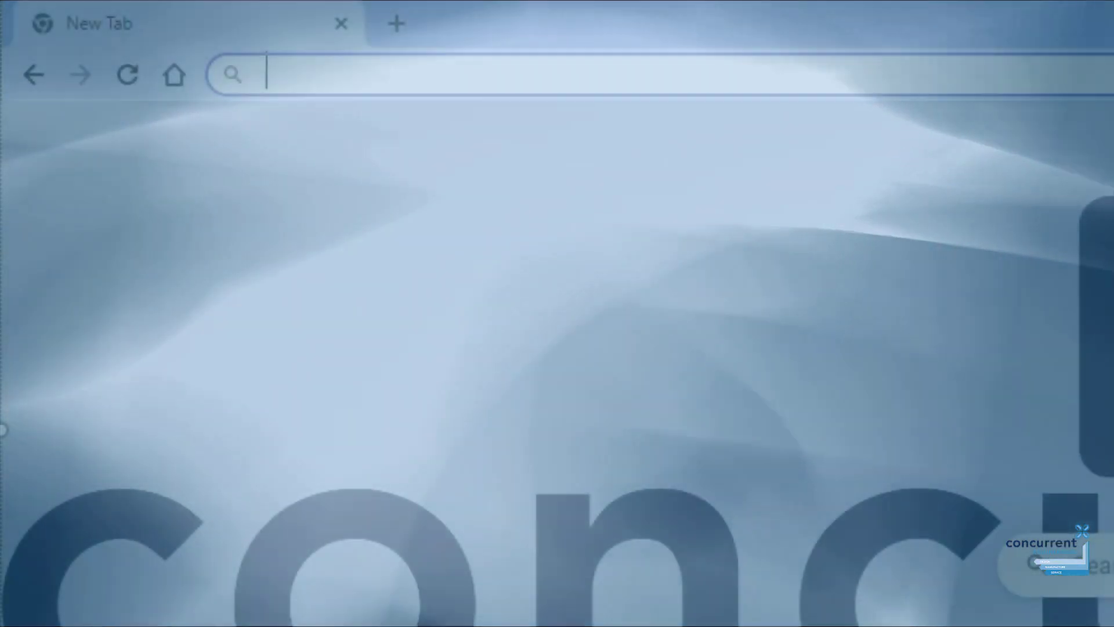
pyautogui.write('support.ptc')
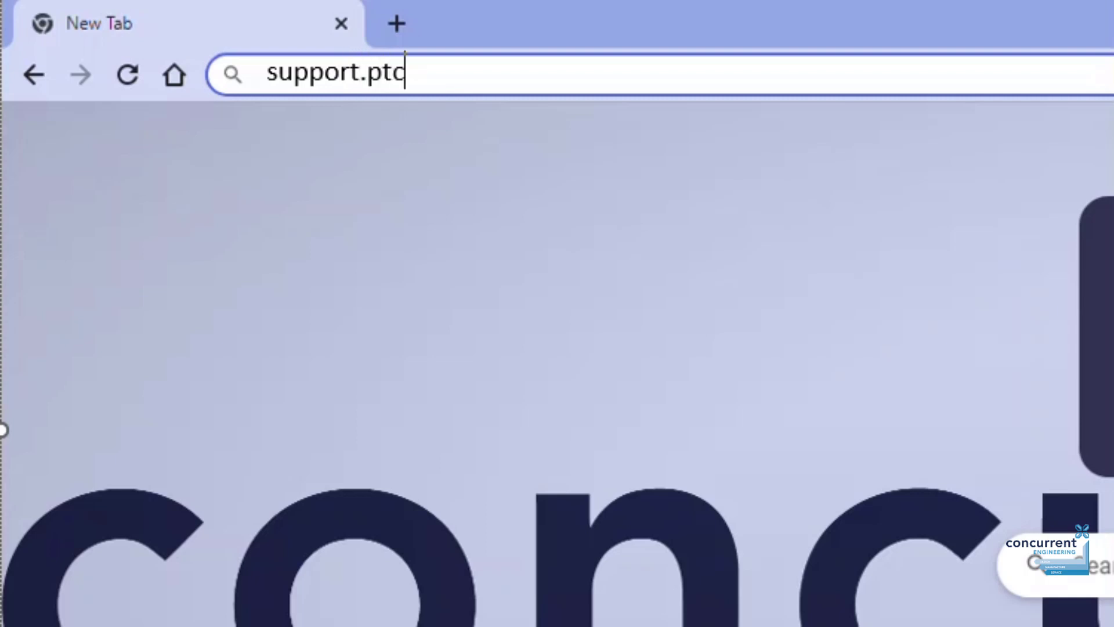
pyautogui.write('.com')
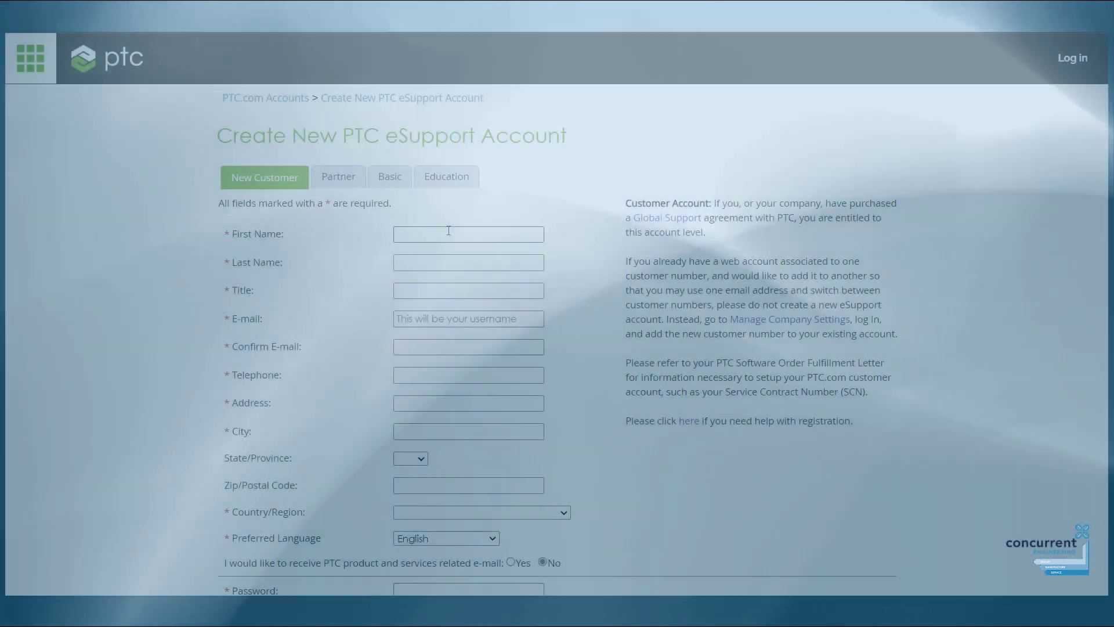
# Fill in the contact's last name, title, e-mail, phone number and postal address.
pyautogui.press('Tab')
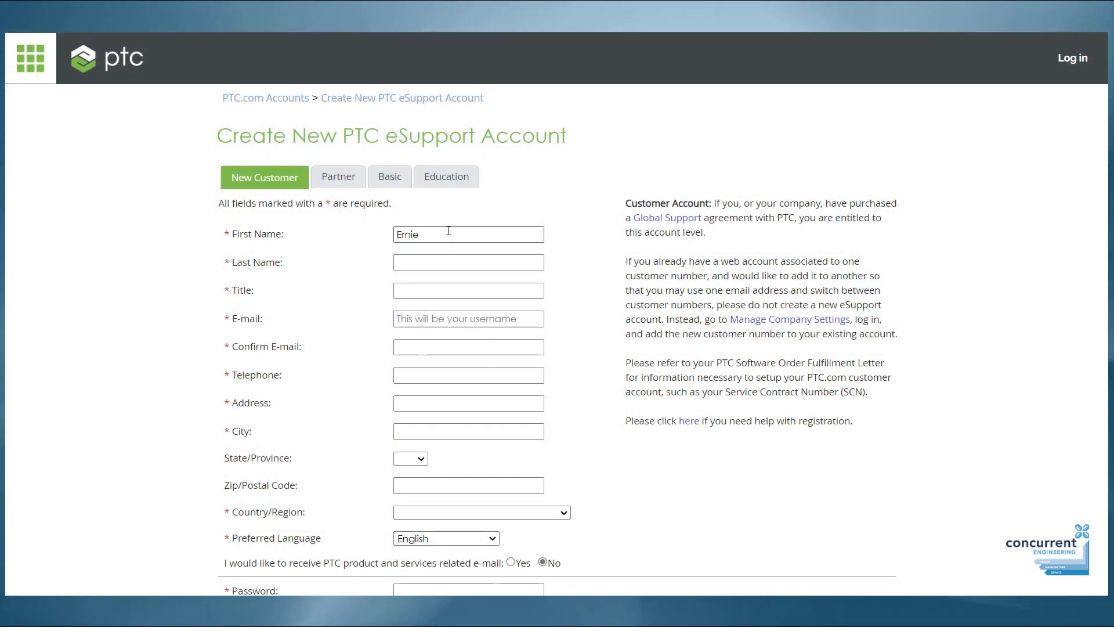
pyautogui.write('Engineer')
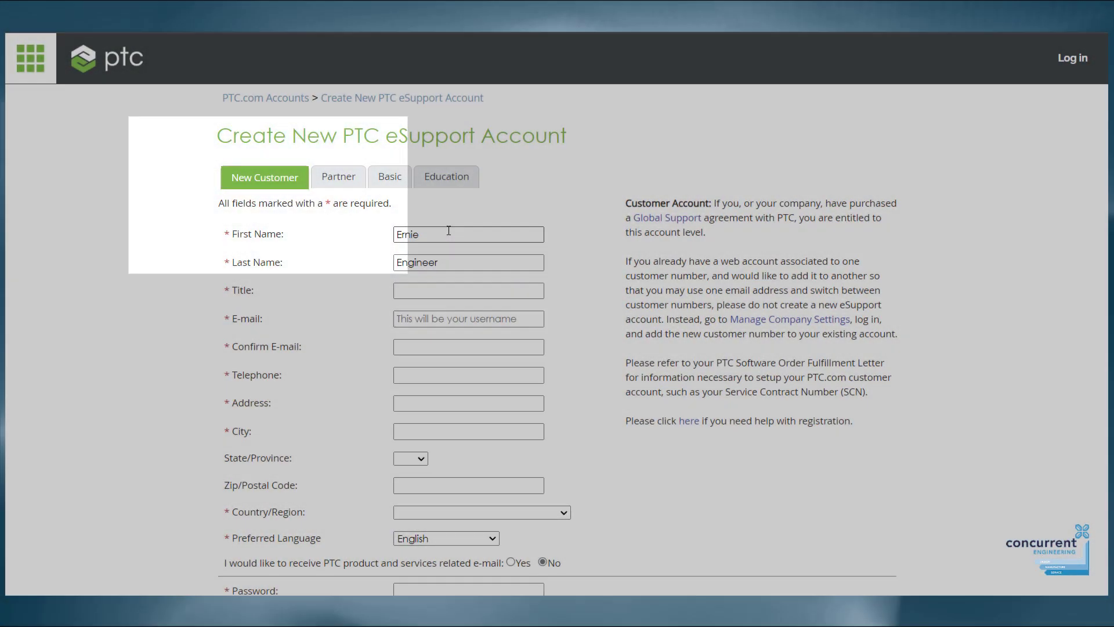
pyautogui.press('Tab')
pyautogui.write('Mr')
pyautogui.press('Tab')
pyautogui.write('ernie')
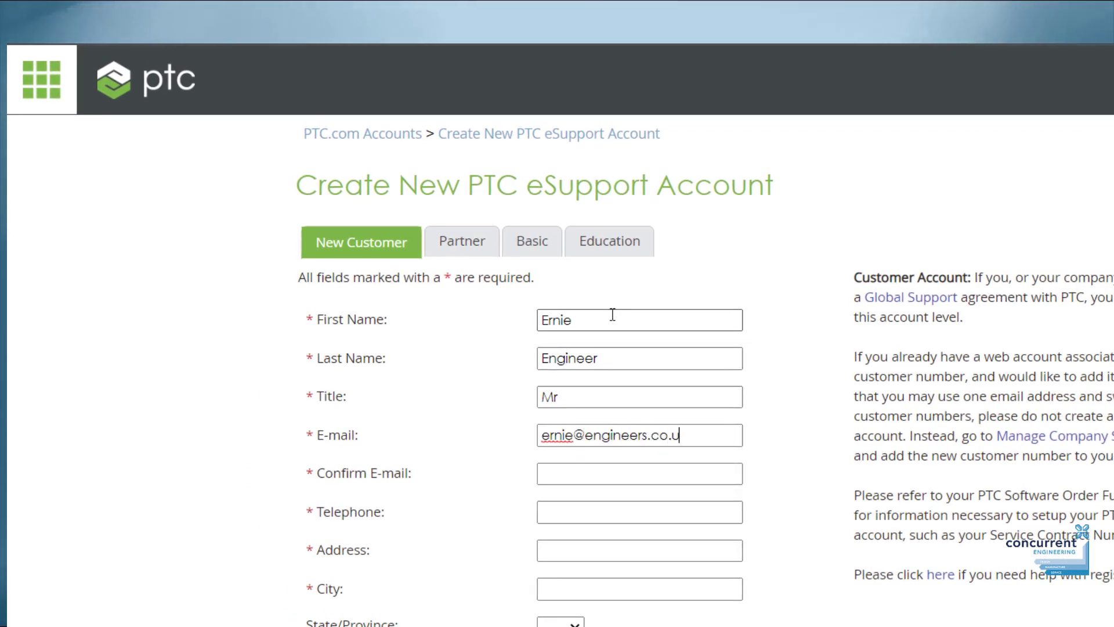
pyautogui.press('Tab')
pyautogui.write('01234 567890')
pyautogui.press('Tab')
pyautogui.write('11 Main Road')
pyautogui.press('Tab')
pyautogui.write('Anytown')
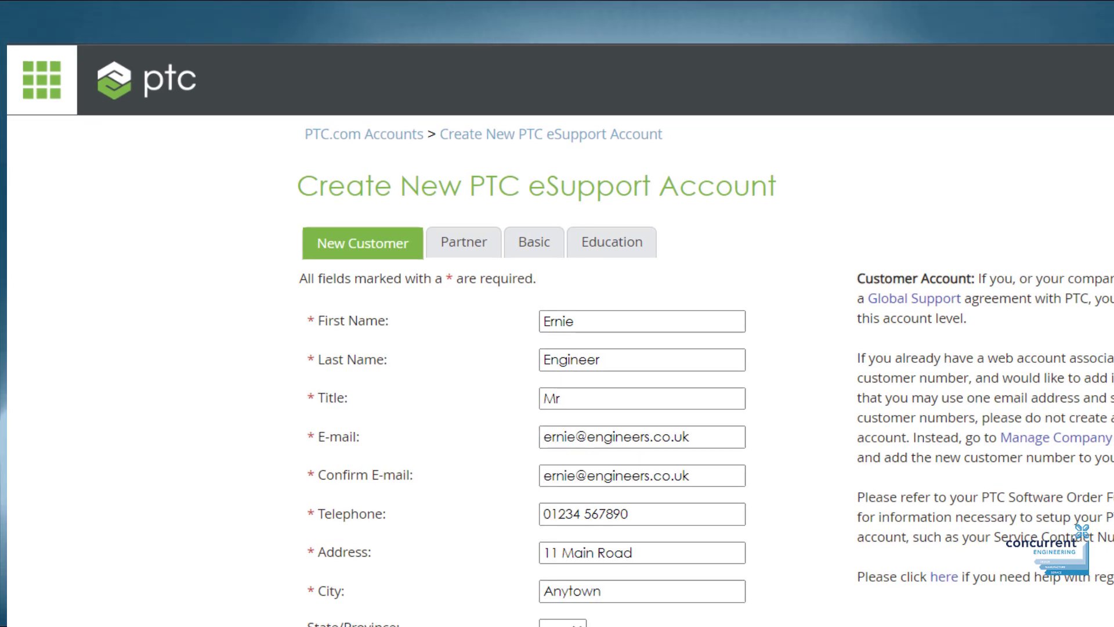
# Choose United Kingdom as the country.
pyautogui.click(644, 625)
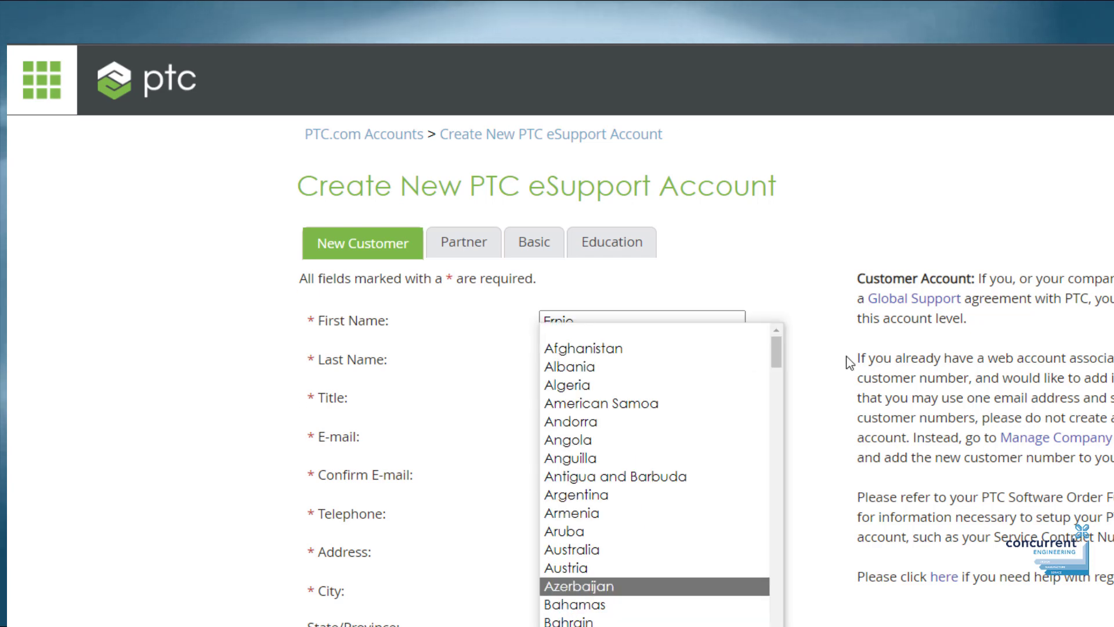
pyautogui.moveTo(776, 357); pyautogui.dragTo(772, 621)
pyautogui.click(690, 461)
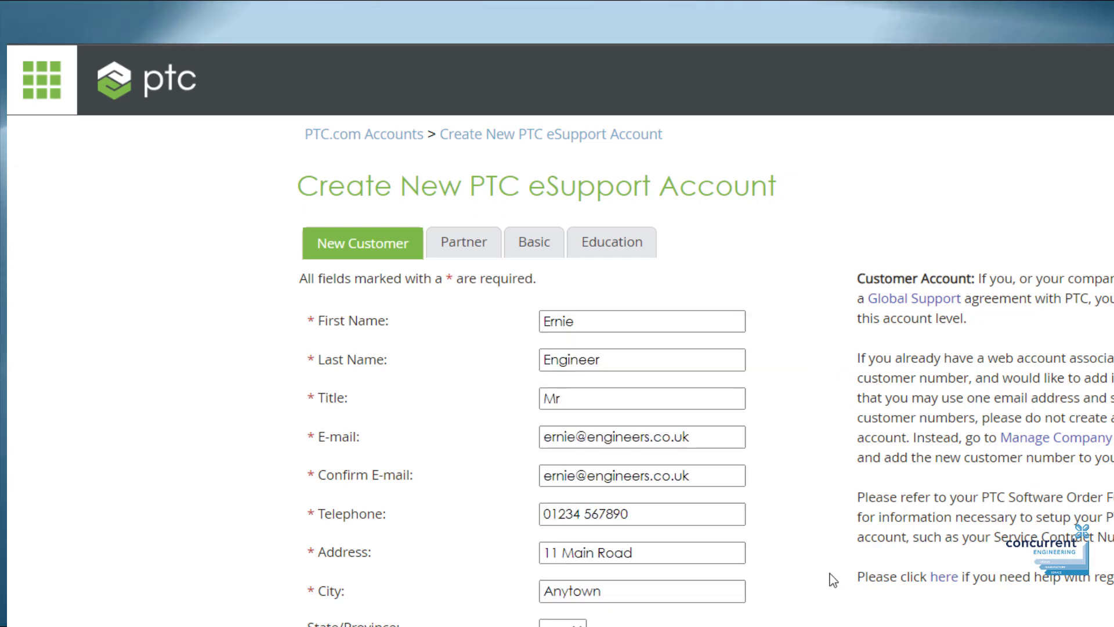
# Enter the customer number and the service contract number.
pyautogui.scroll(-9, 828, 596)
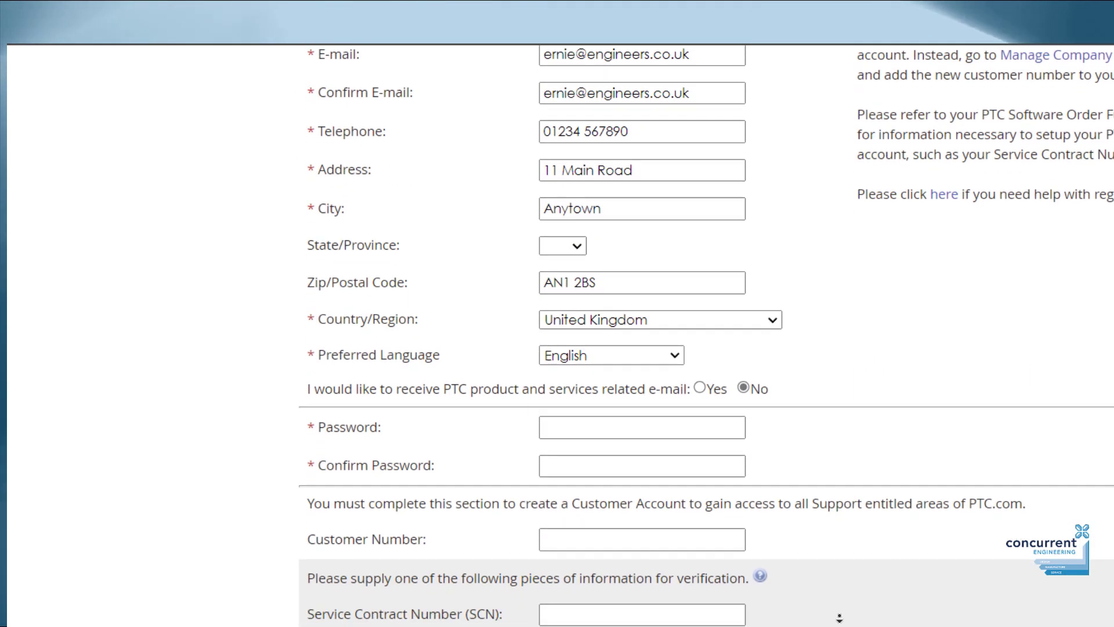
pyautogui.scroll(-1, 841, 615)
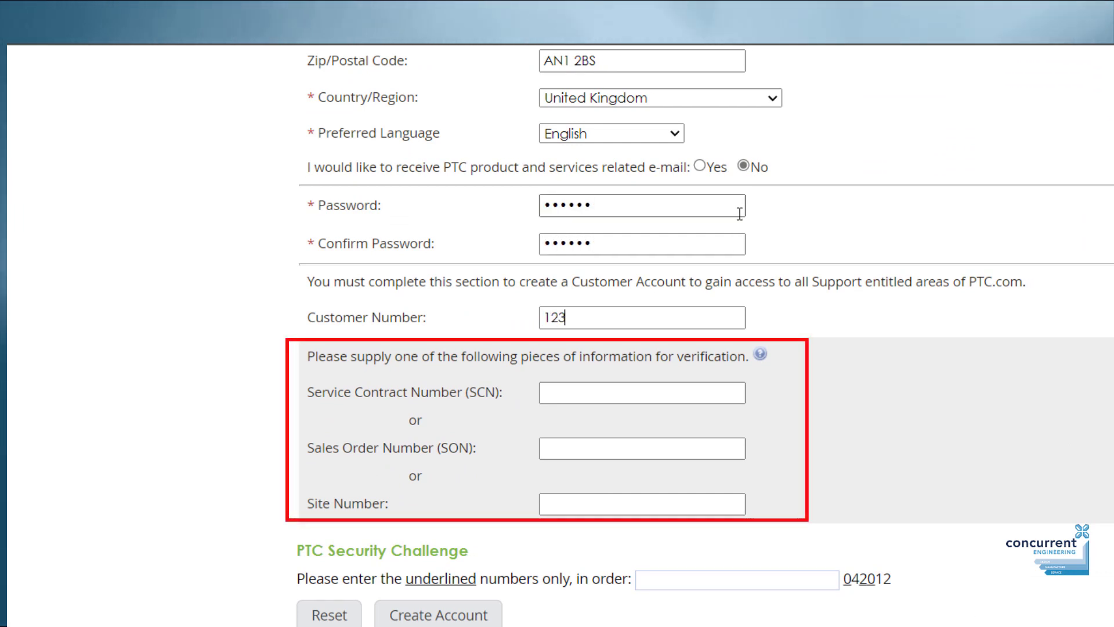
pyautogui.write('78')
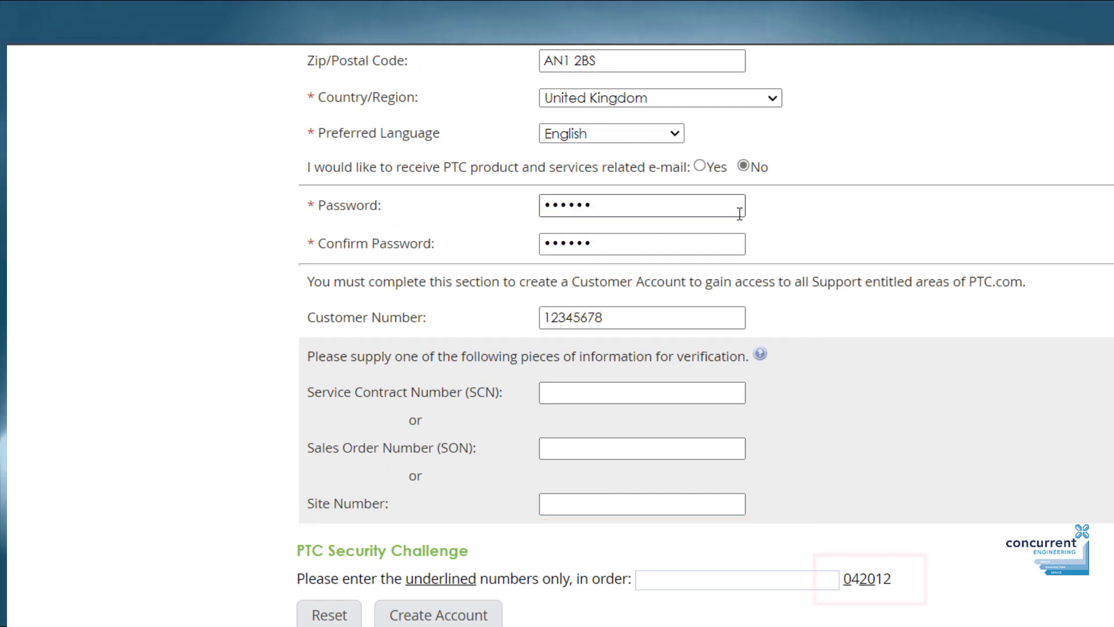
pyautogui.press('Tab')
pyautogui.write('123456789')
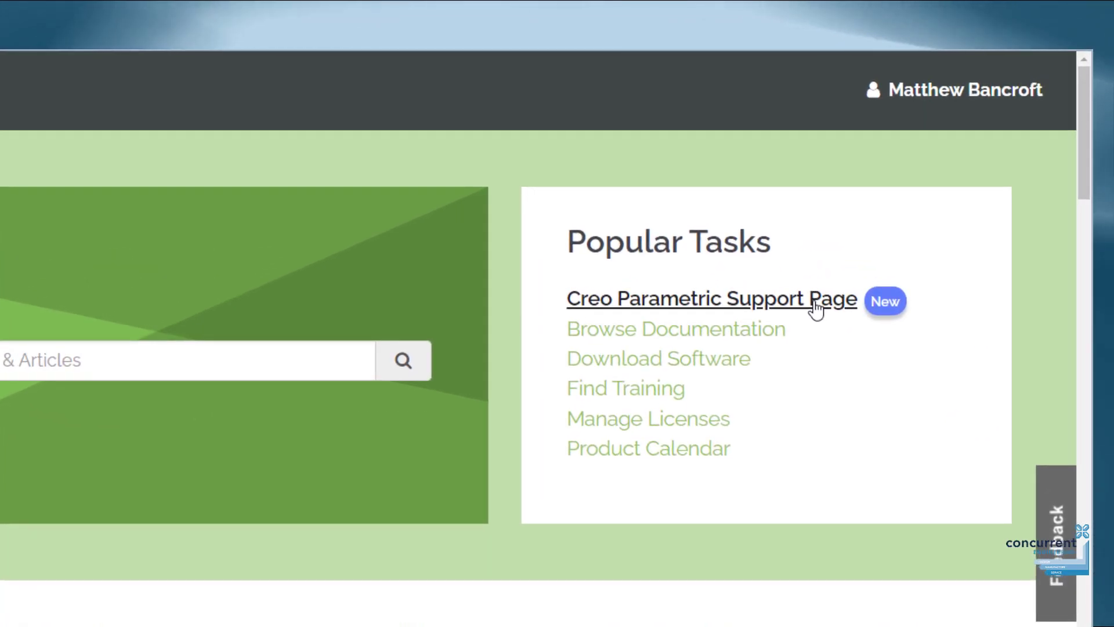
# Open the Creo Parametric Support Page from Popular Tasks.
pyautogui.click(815, 308)
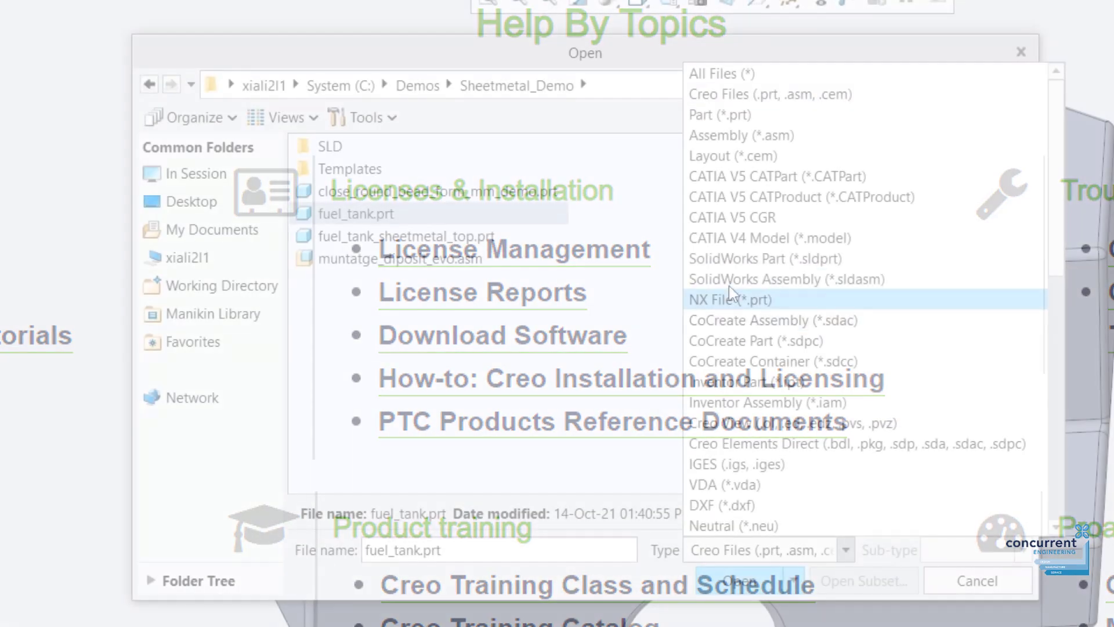
# Add the Sheetmetal_Bottom part to the assembly with a default constraint.
pyautogui.click(728, 282)
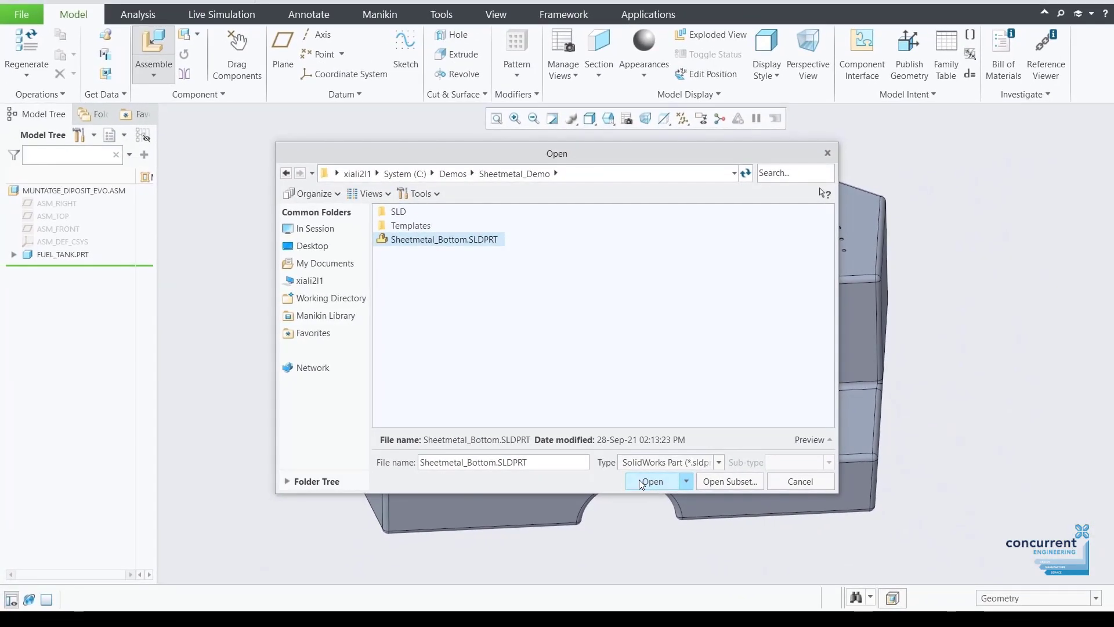
pyautogui.click(650, 489)
pyautogui.rightClick(644, 485)
pyautogui.click(666, 478)
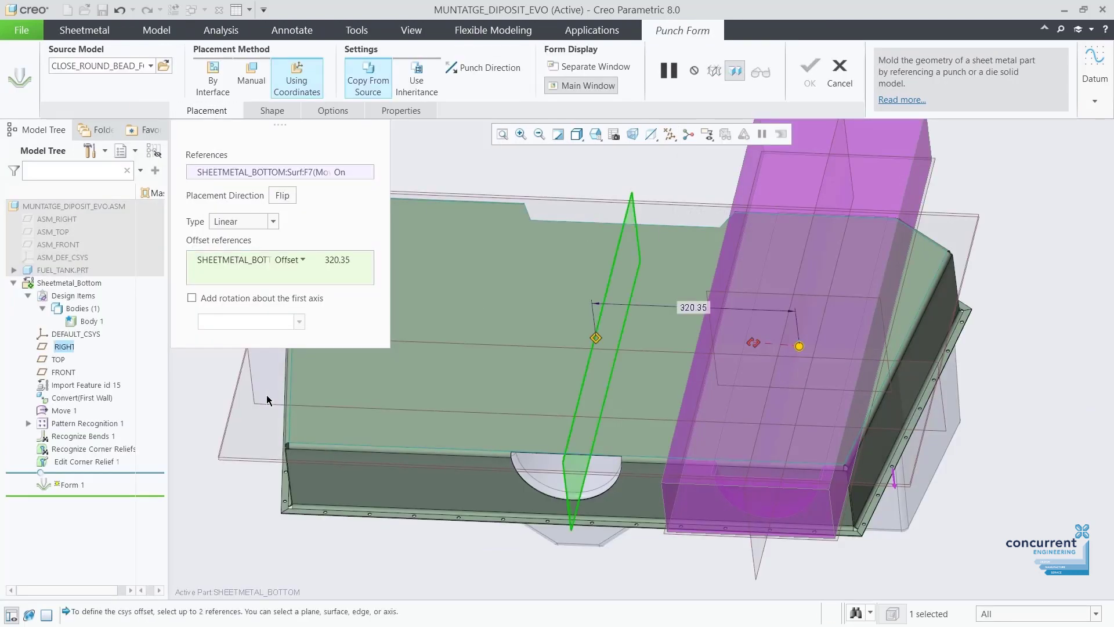
# Reference the TOP datum plane, set both offsets (320.35, 34.81) to 0, and finish the punch form.
pyautogui.keyDown('ctrl'); pyautogui.click(263, 402); pyautogui.keyUp('ctrl')
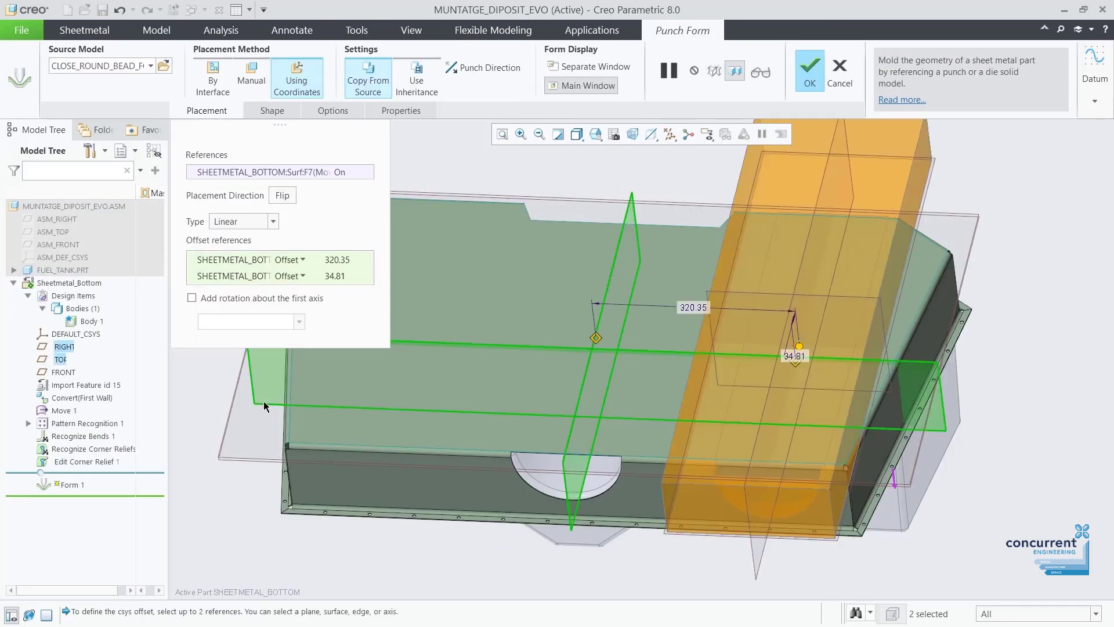
pyautogui.doubleClick(690, 309)
pyautogui.write('0')
pyautogui.press('Return')
pyautogui.doubleClick(597, 348)
pyautogui.write('00')
pyautogui.press('Return')
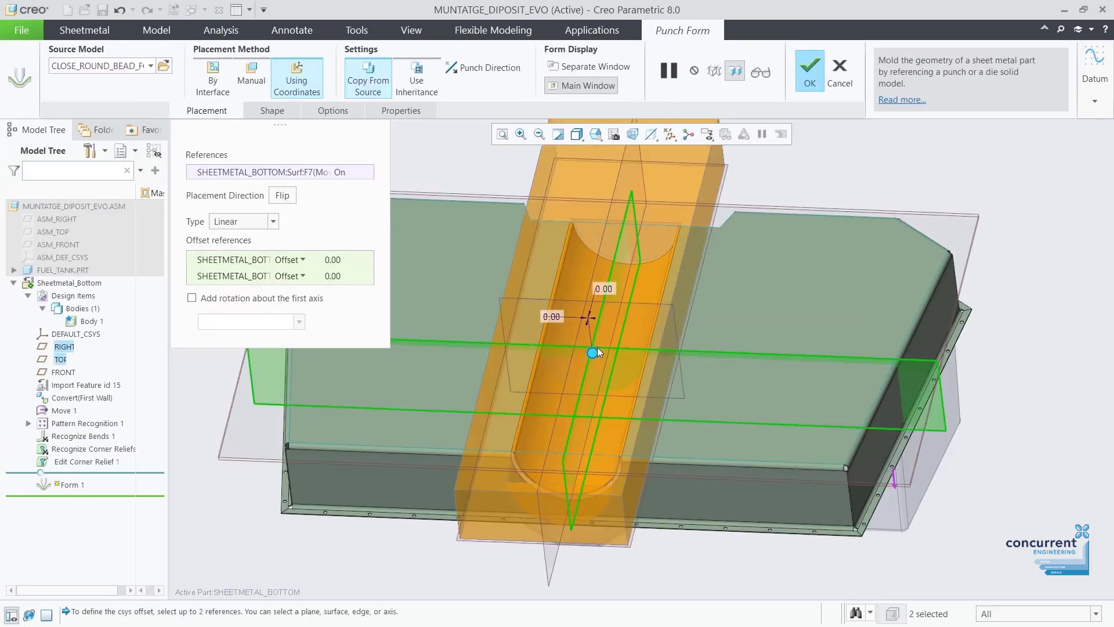
pyautogui.click(808, 74)
# Hide the datum planes and orbit the model to a side view.
pyautogui.click(670, 134)
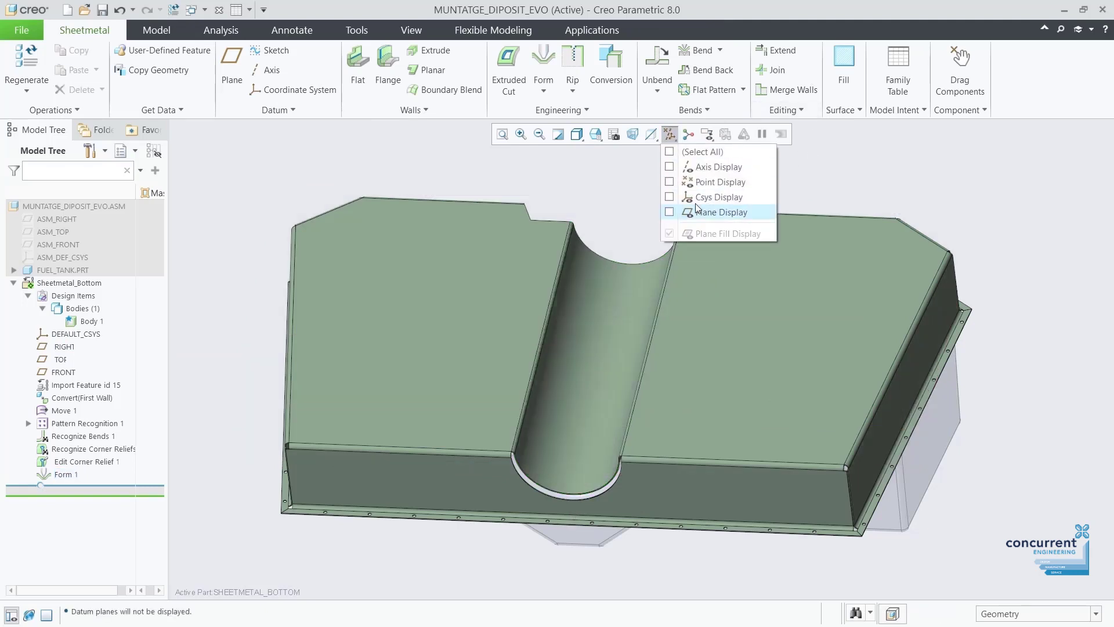
pyautogui.click(682, 214)
pyautogui.moveTo(665, 331); pyautogui.dragTo(599, 327, button='middle')
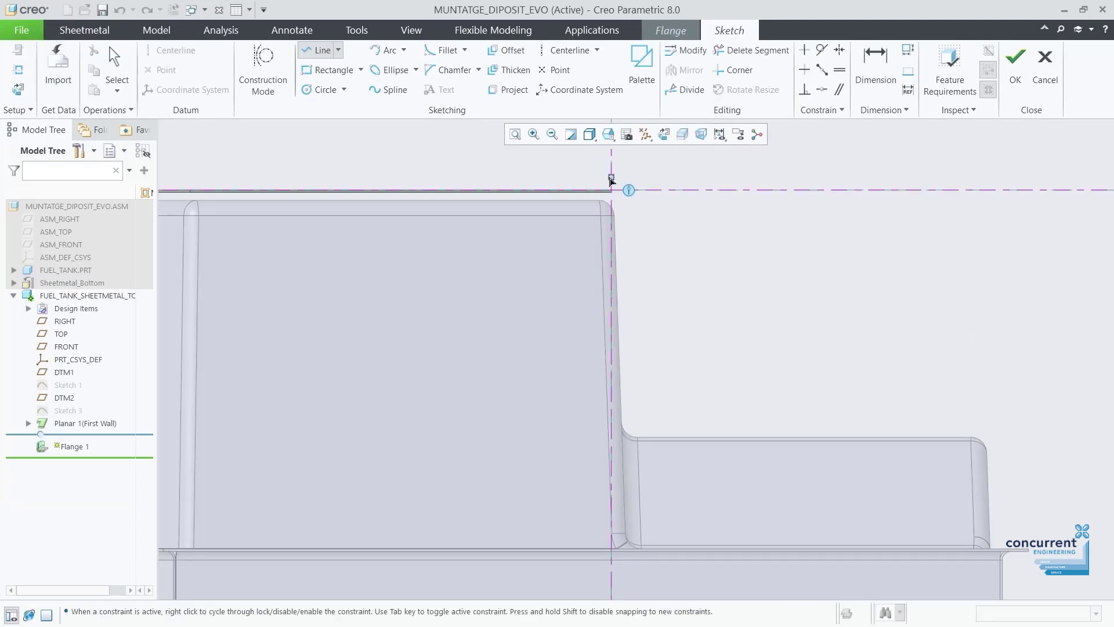
# Sketch a short line segment from the fixed endpoint.
pyautogui.click(649, 474)
pyautogui.click(739, 492)
pyautogui.middleClick(740, 491)
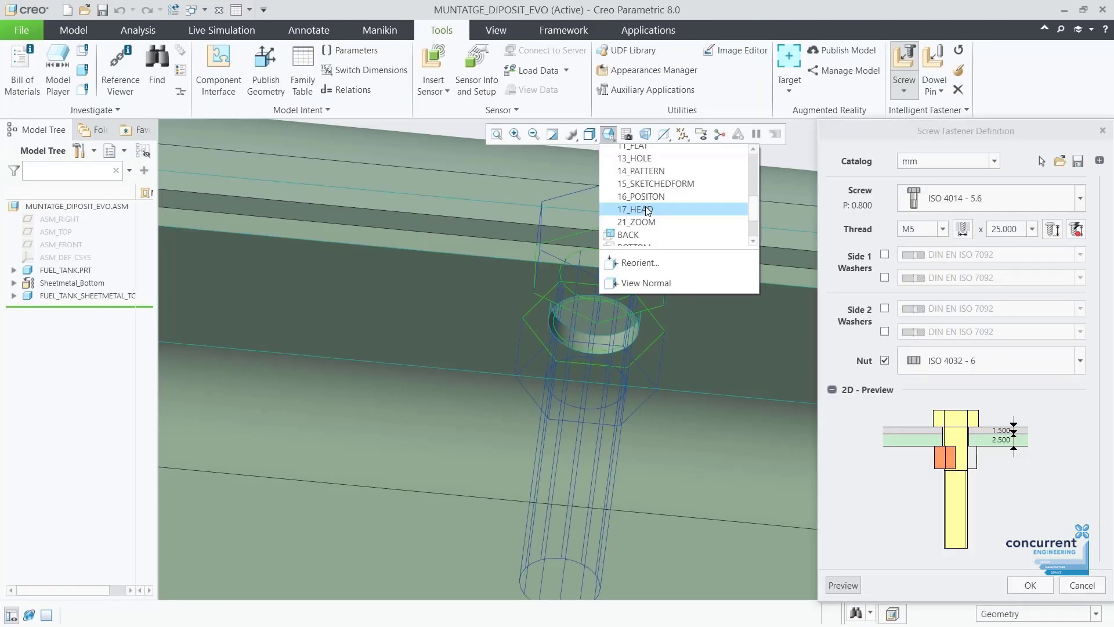
# Confirm the screw references and choose the DIN 7984 - 8.8 screw.
pyautogui.click(648, 210)
pyautogui.click(1081, 198)
pyautogui.scroll(-5, 1081, 286)
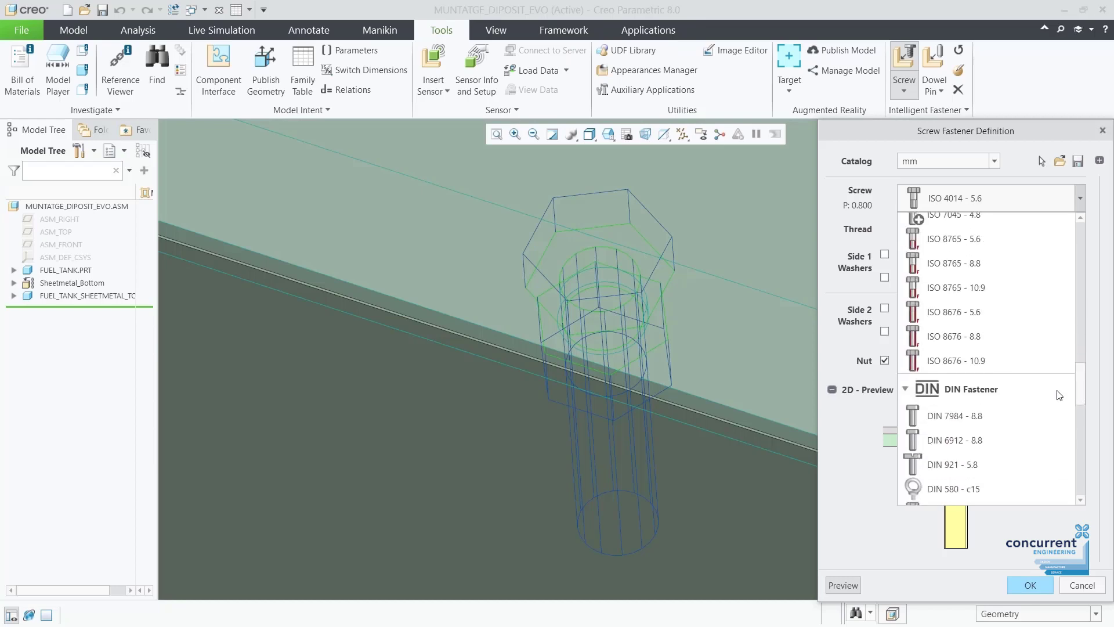
pyautogui.click(1040, 304)
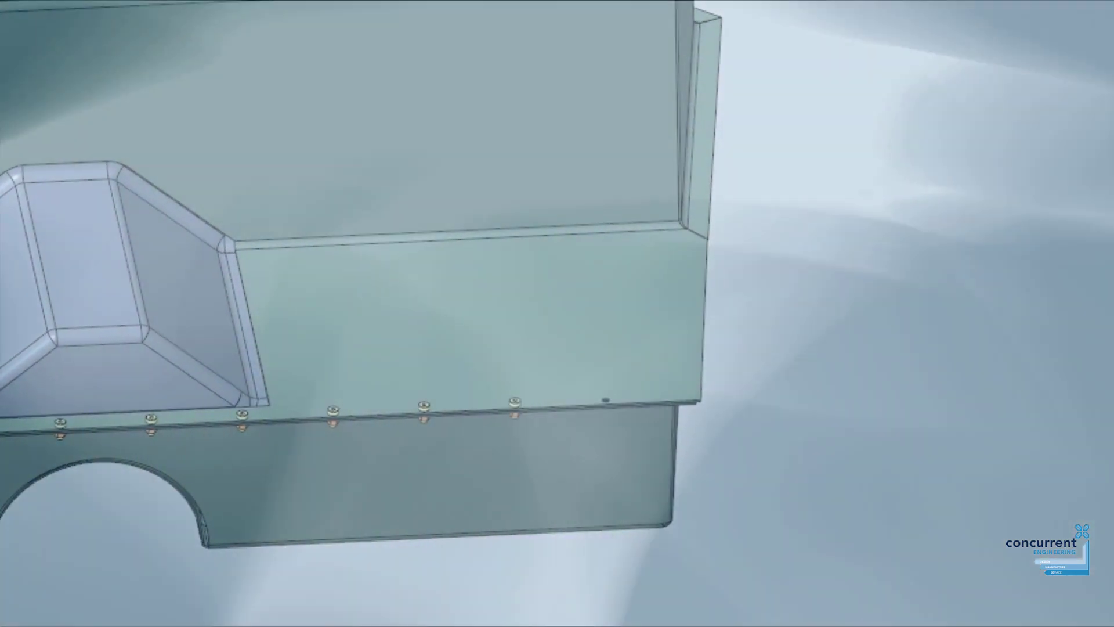
# Enter the destination host ID, then download the Creo 9.0 Win64 package over HTTPS.
pyautogui.write('-78-JE-25-8')
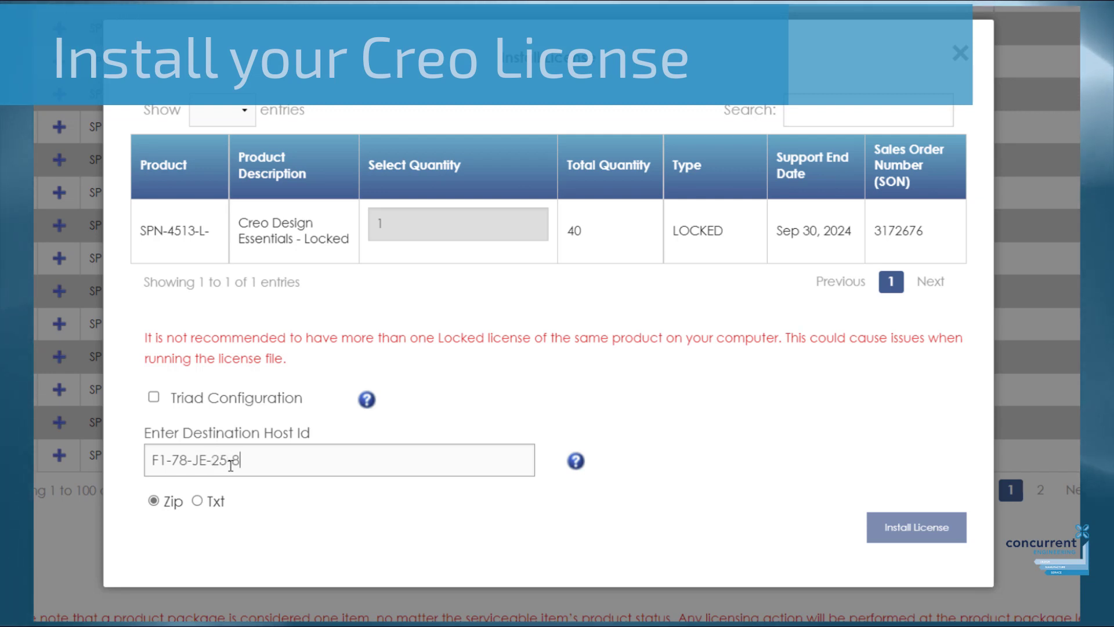
pyautogui.write('9-DE')
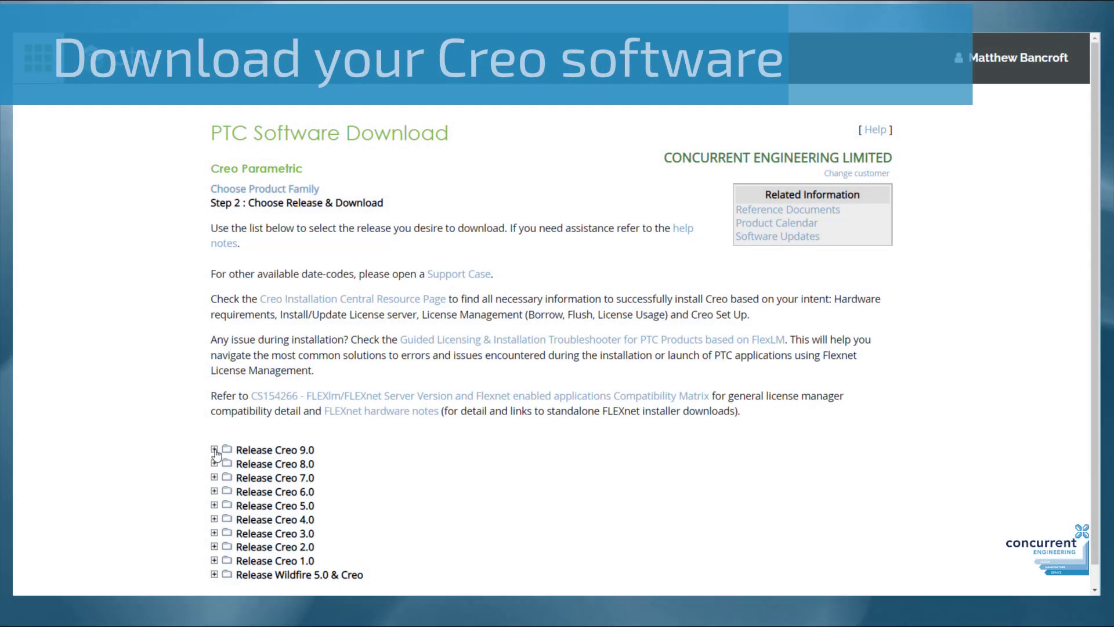
pyautogui.click(215, 450)
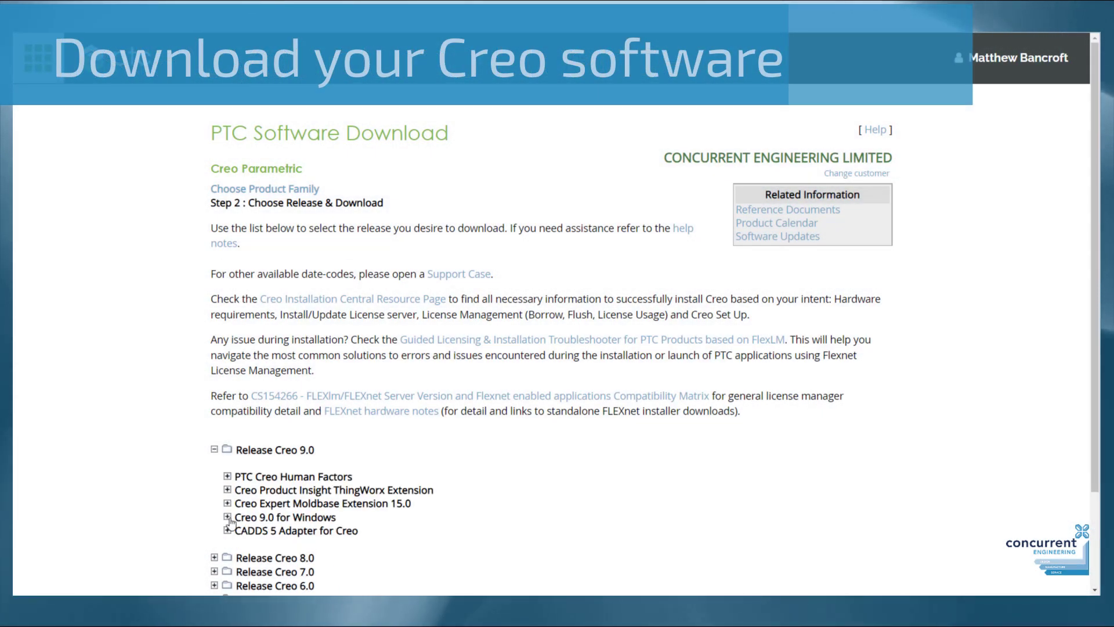
pyautogui.click(227, 516)
pyautogui.scroll(-5, 232, 406)
pyautogui.click(240, 275)
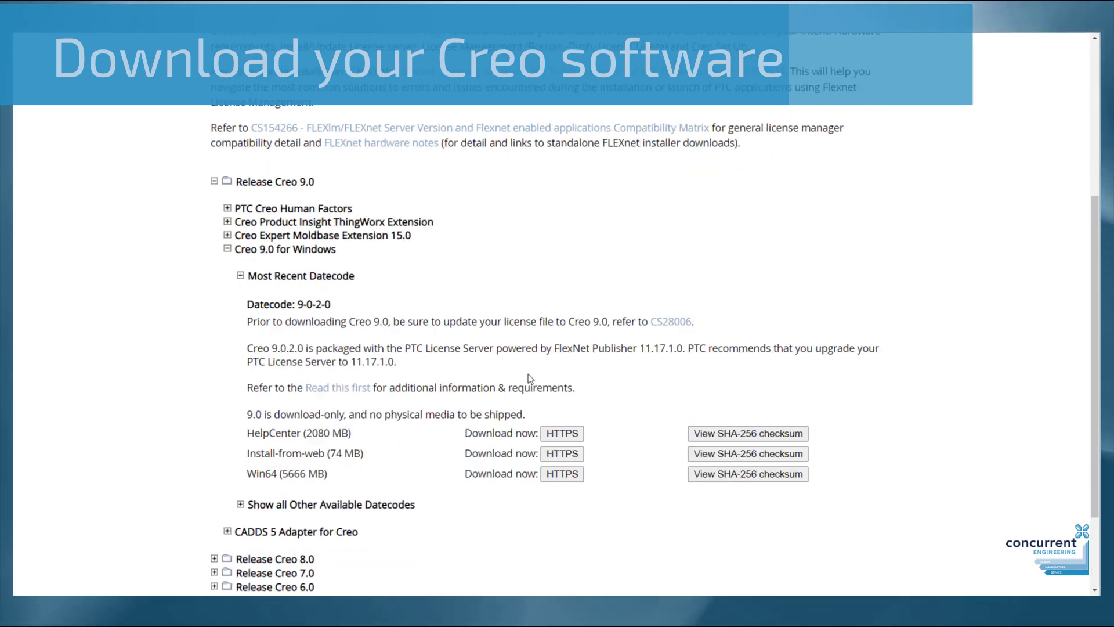
pyautogui.scroll(-2, 601, 346)
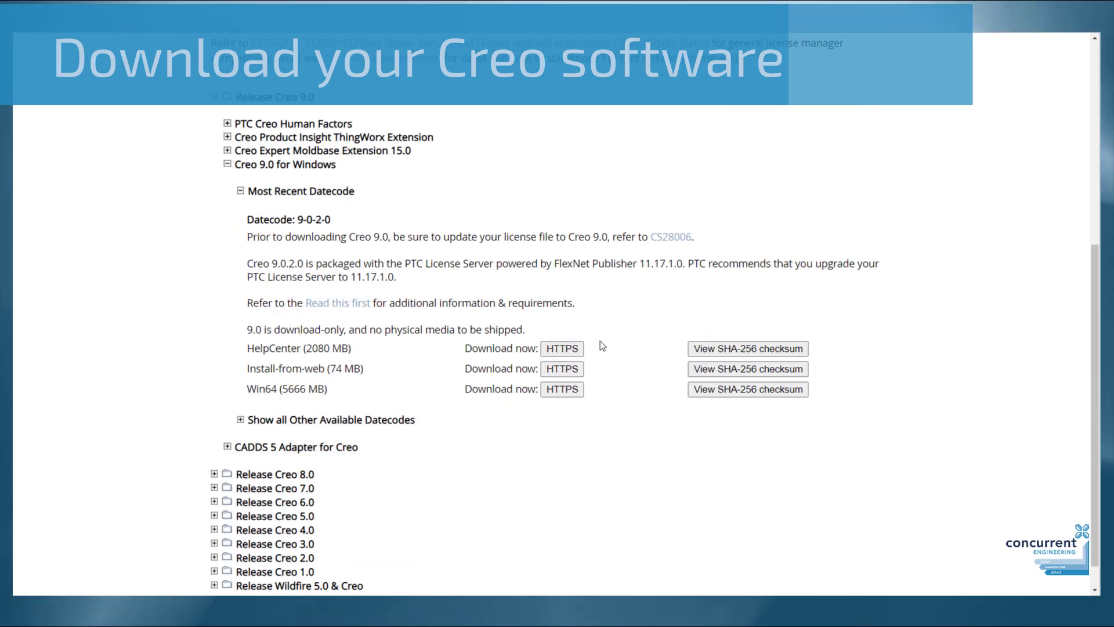
pyautogui.click(575, 388)
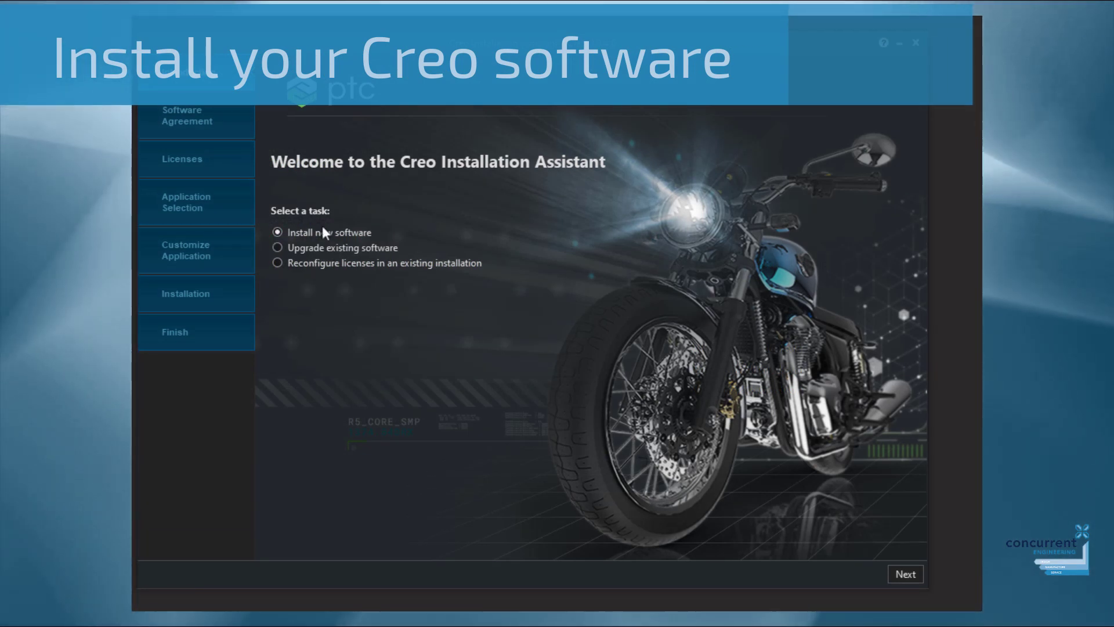
# Accept the licence agreement and browse for a licence file as the licence source.
pyautogui.click(905, 573)
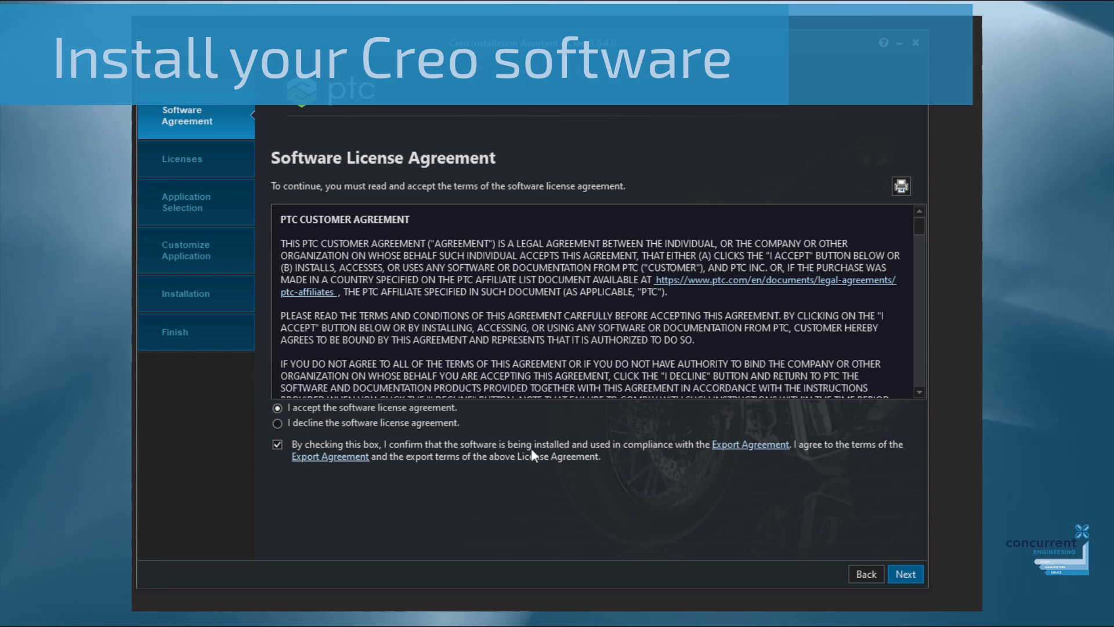
pyautogui.click(900, 573)
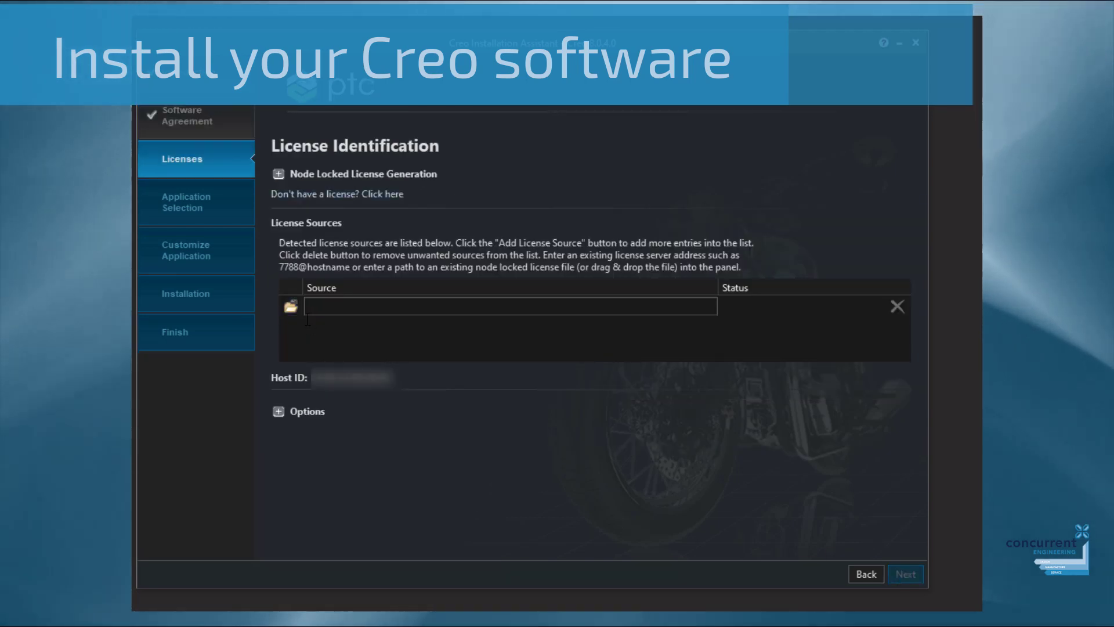
pyautogui.click(290, 307)
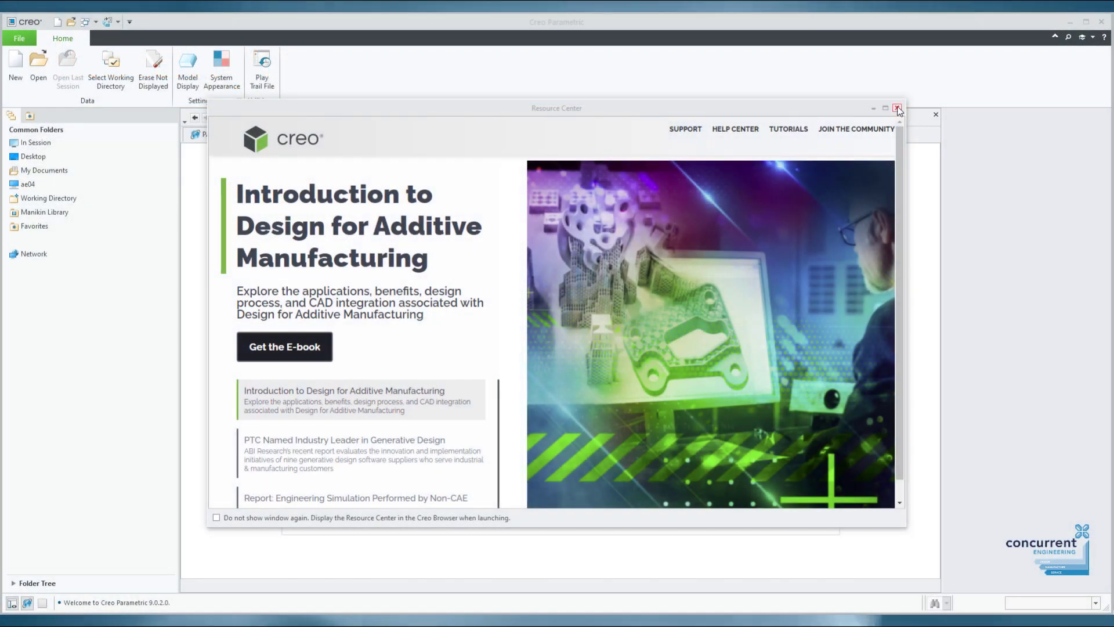
# Close the Resource Center and PARTcommunity browser, then create the new solid part PRT0001.
pyautogui.click(897, 108)
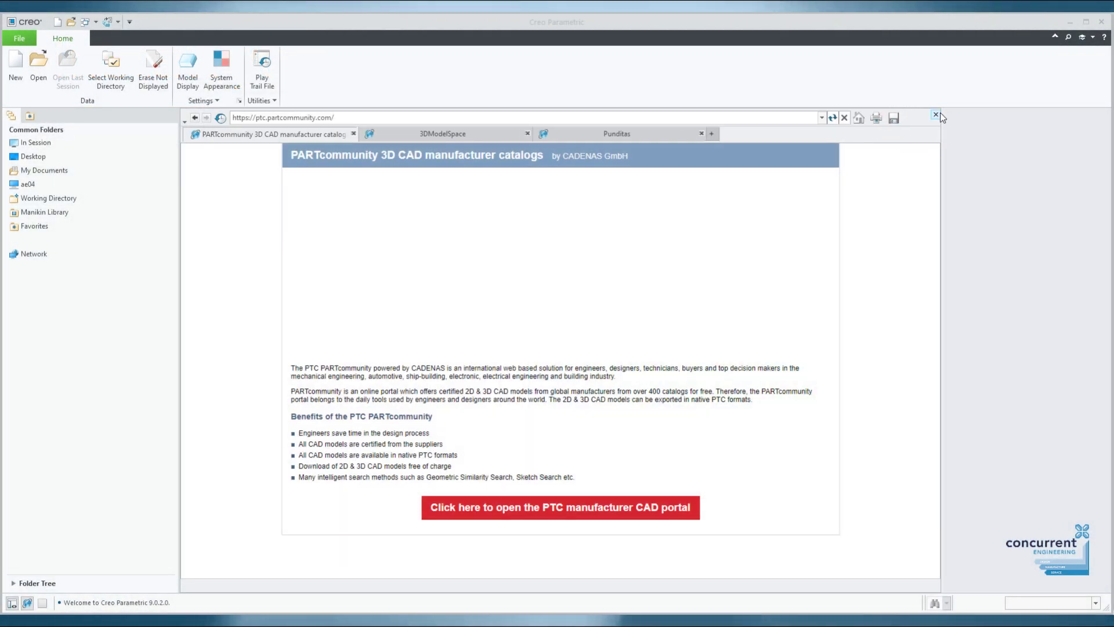
pyautogui.click(935, 114)
pyautogui.click(15, 64)
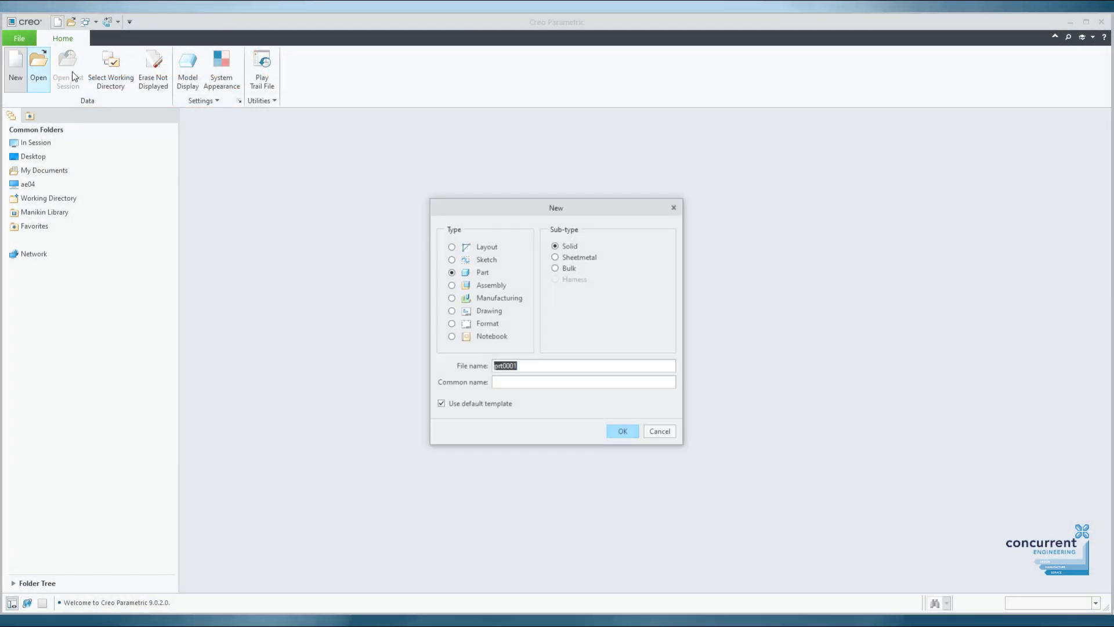
pyautogui.click(629, 432)
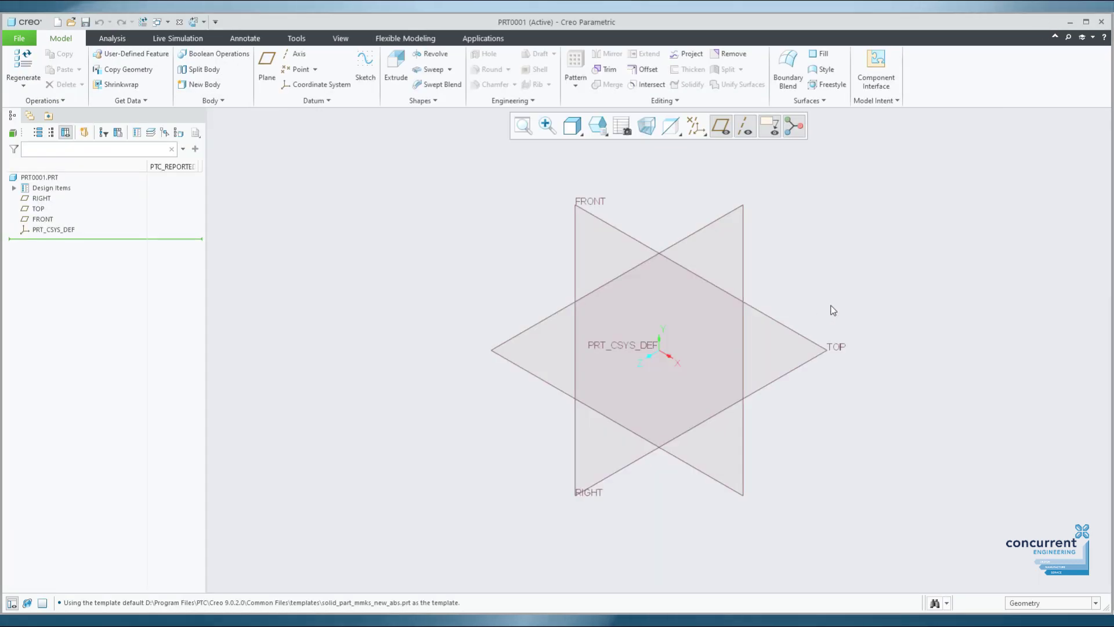
# Finish the pedal sketch, extrude it, and start a round on the pocket edges.
pyautogui.moveTo(754, 324); pyautogui.dragTo(836, 219, button='middle')
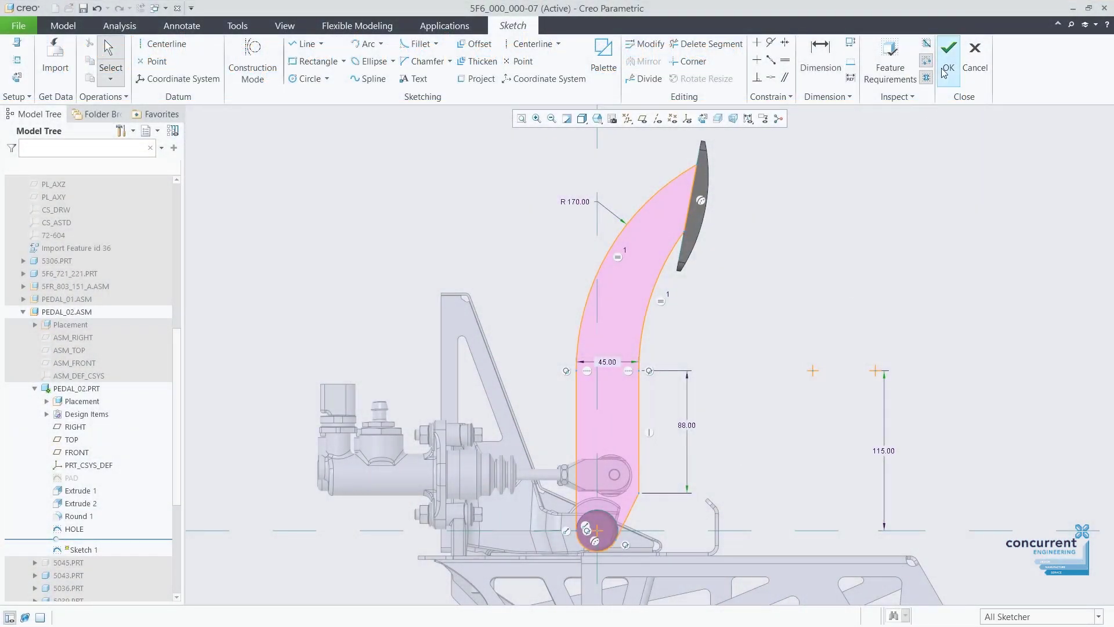
pyautogui.click(946, 70)
pyautogui.rightClick(822, 303)
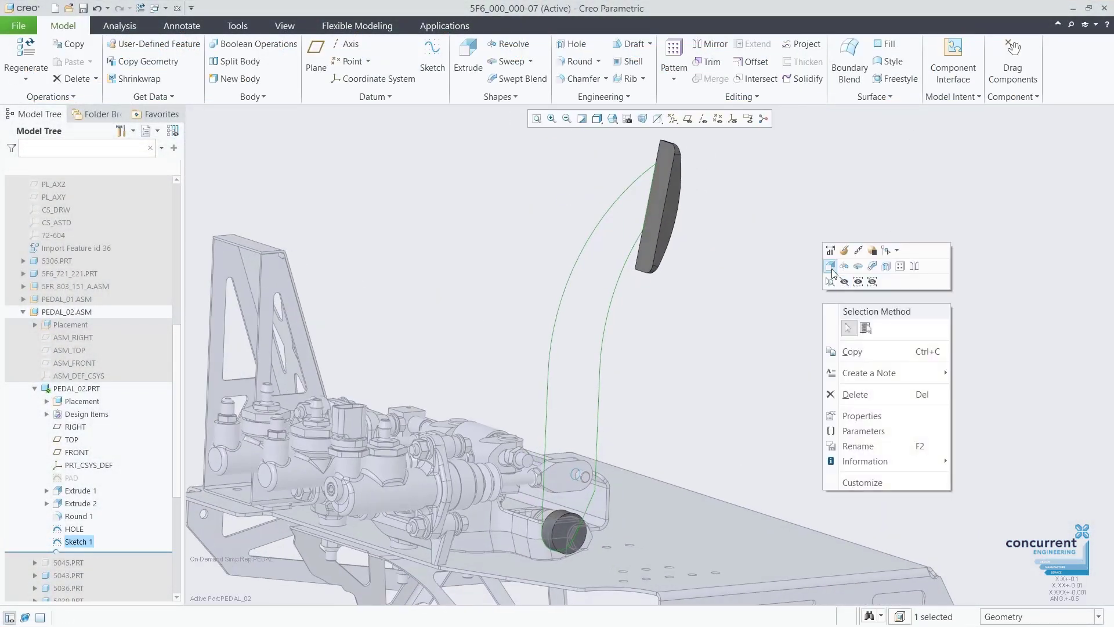
pyautogui.click(830, 266)
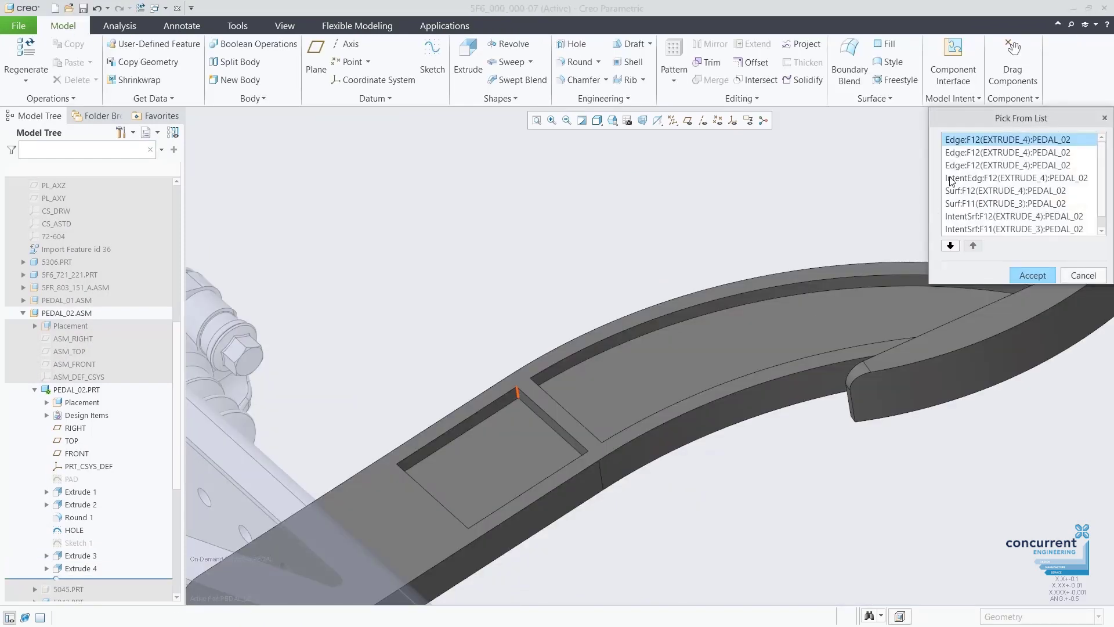
pyautogui.click(1031, 276)
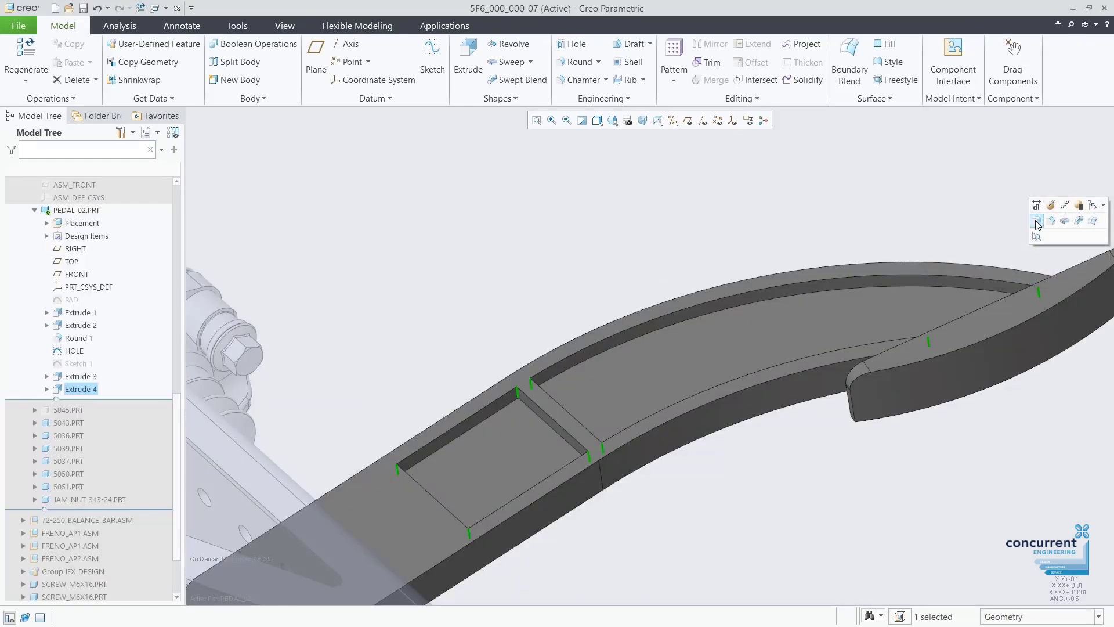
pyautogui.press('r')
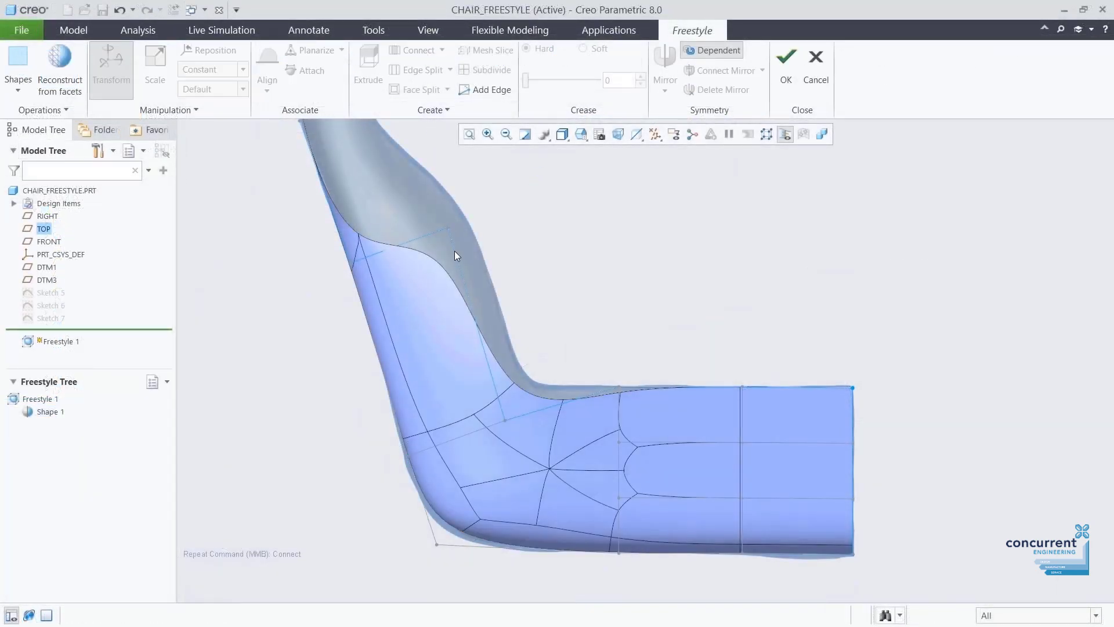
# Split the chair seat mesh with an extra edge and drag a vertex to reshape it.
pyautogui.click(454, 251)
pyautogui.rightClick(546, 287)
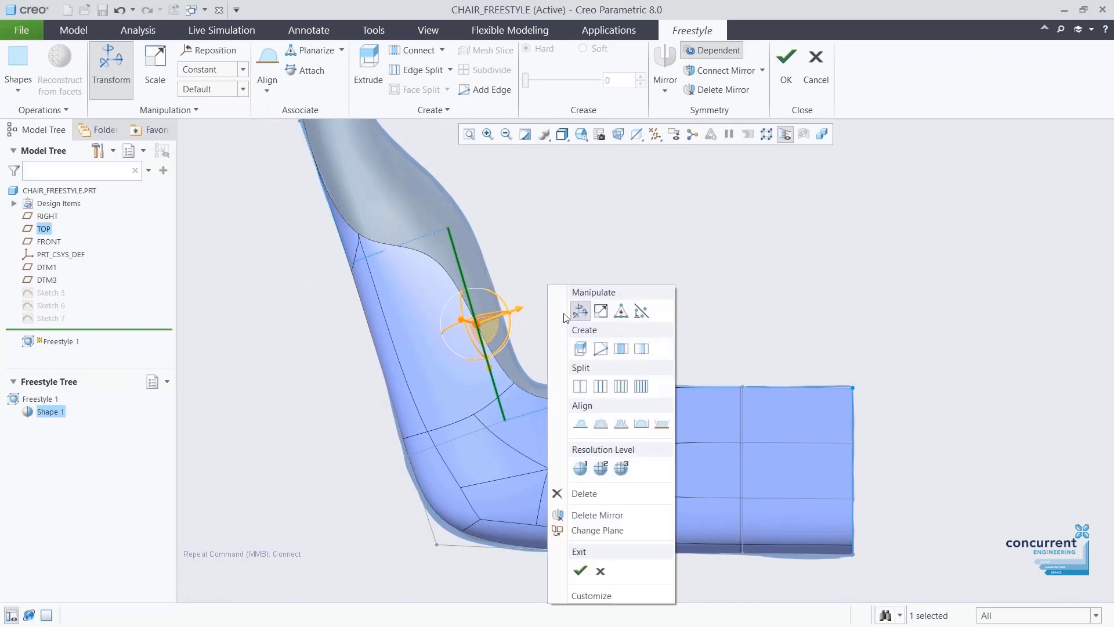
pyautogui.click(600, 380)
pyautogui.click(503, 420)
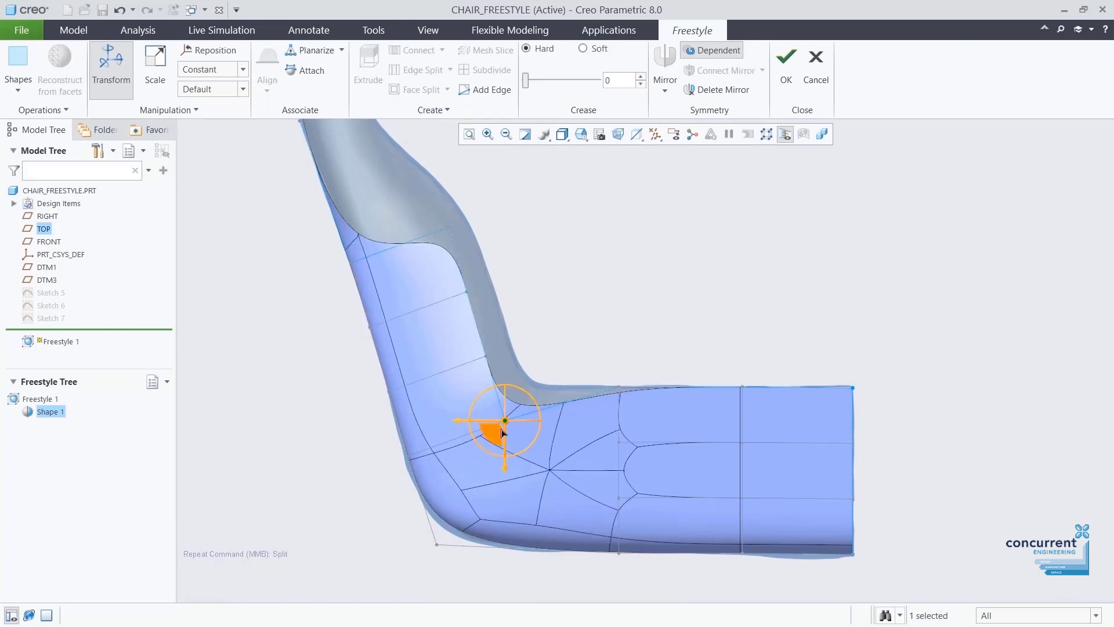
pyautogui.moveTo(496, 440); pyautogui.dragTo(469, 301)
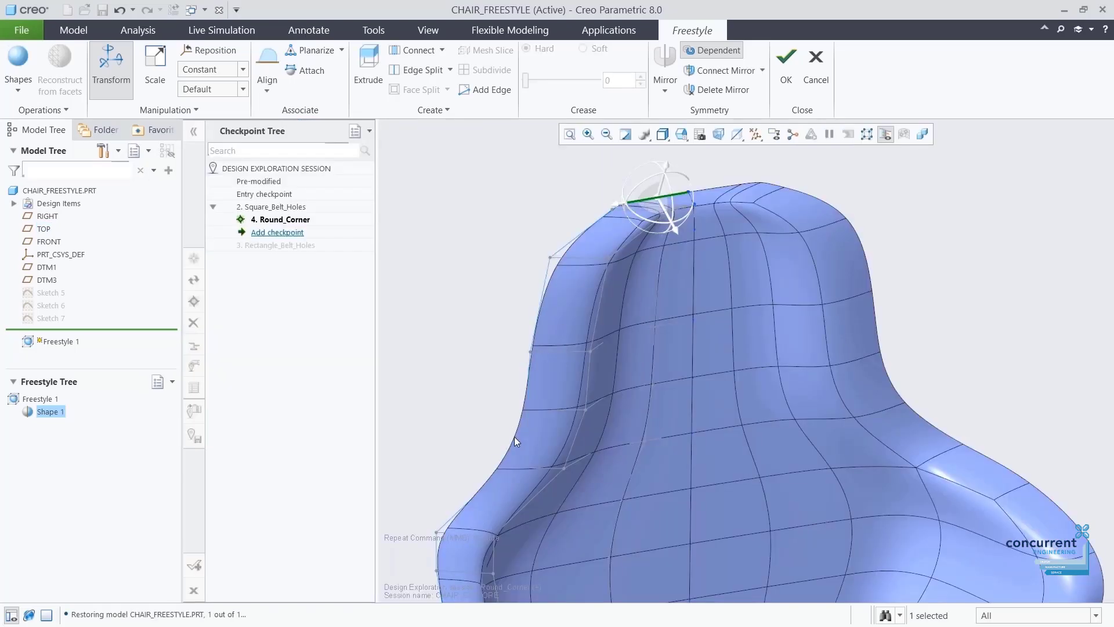
pyautogui.click(514, 438)
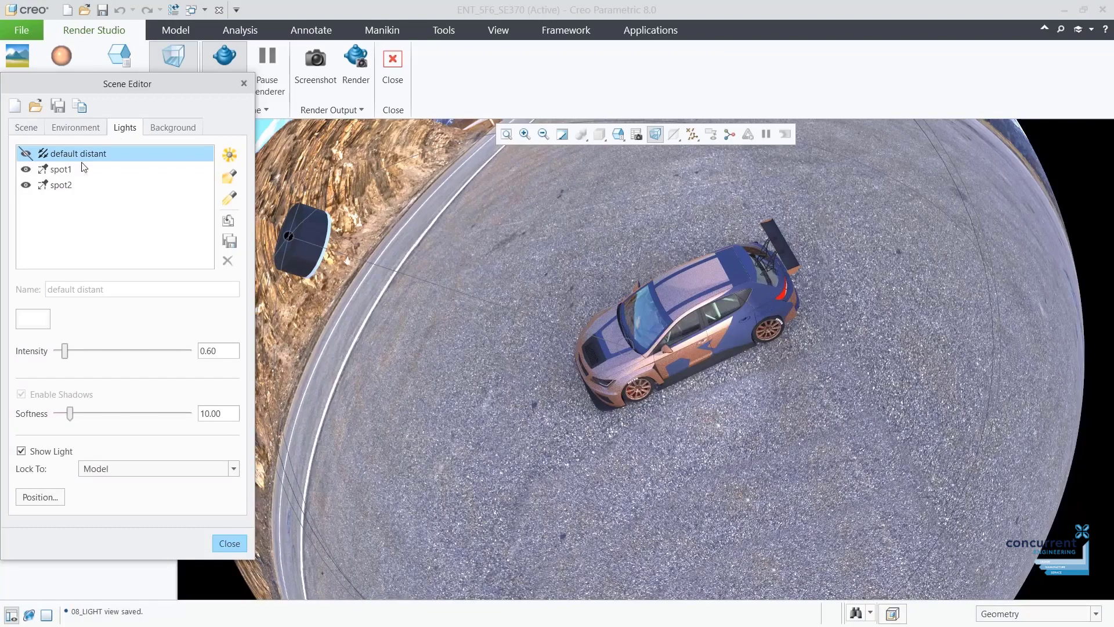
# Move the spot2 light to the car's left and close the scene lighting editor.
pyautogui.click(69, 185)
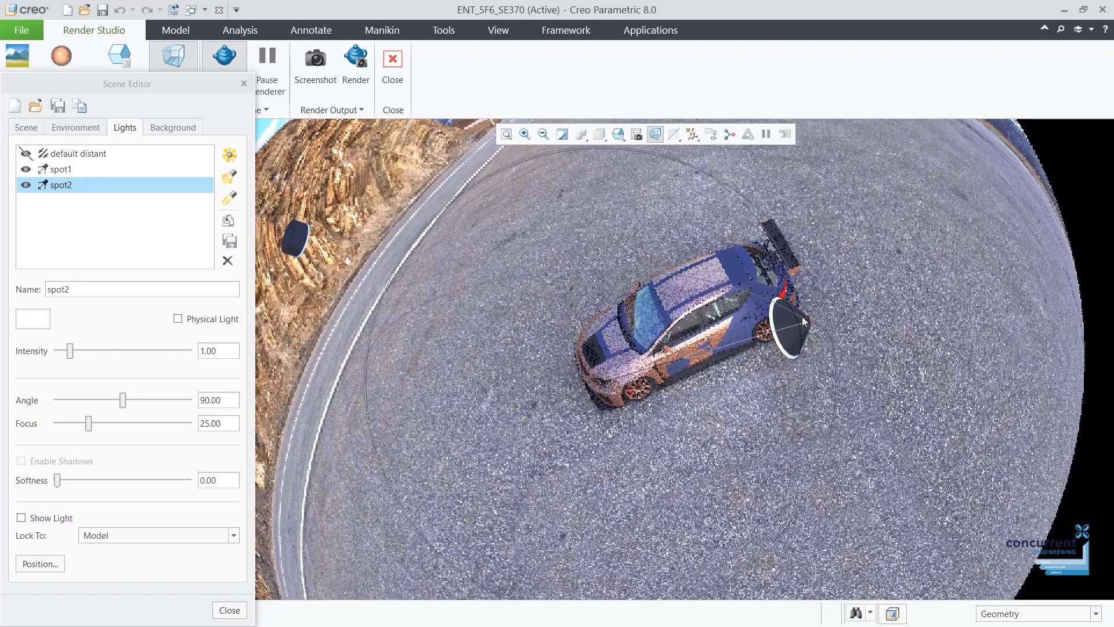
pyautogui.click(398, 322)
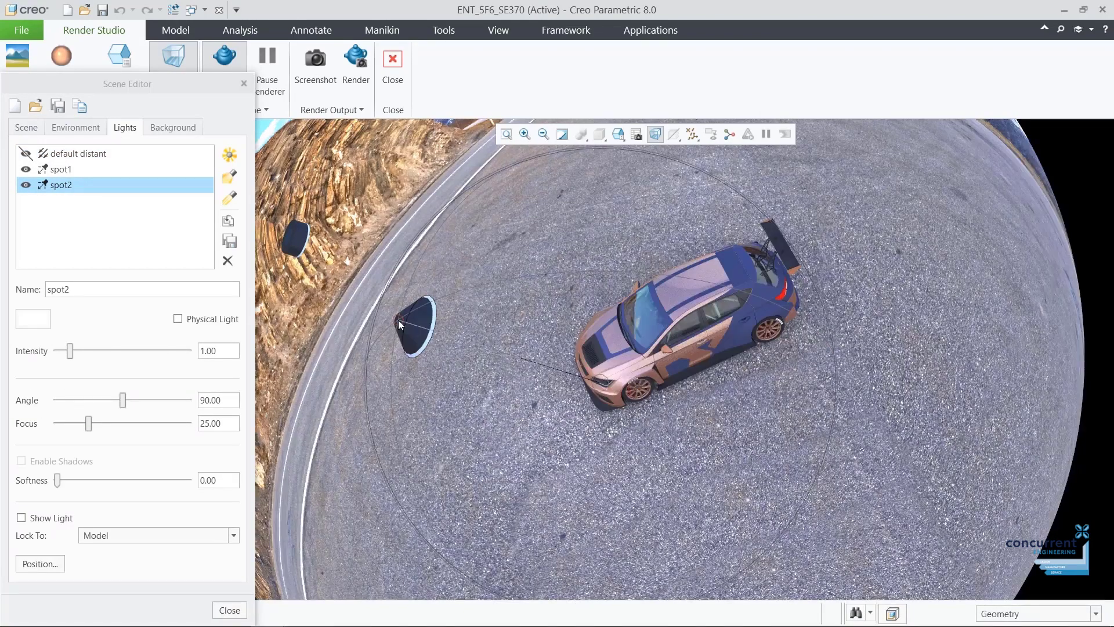
pyautogui.click(229, 610)
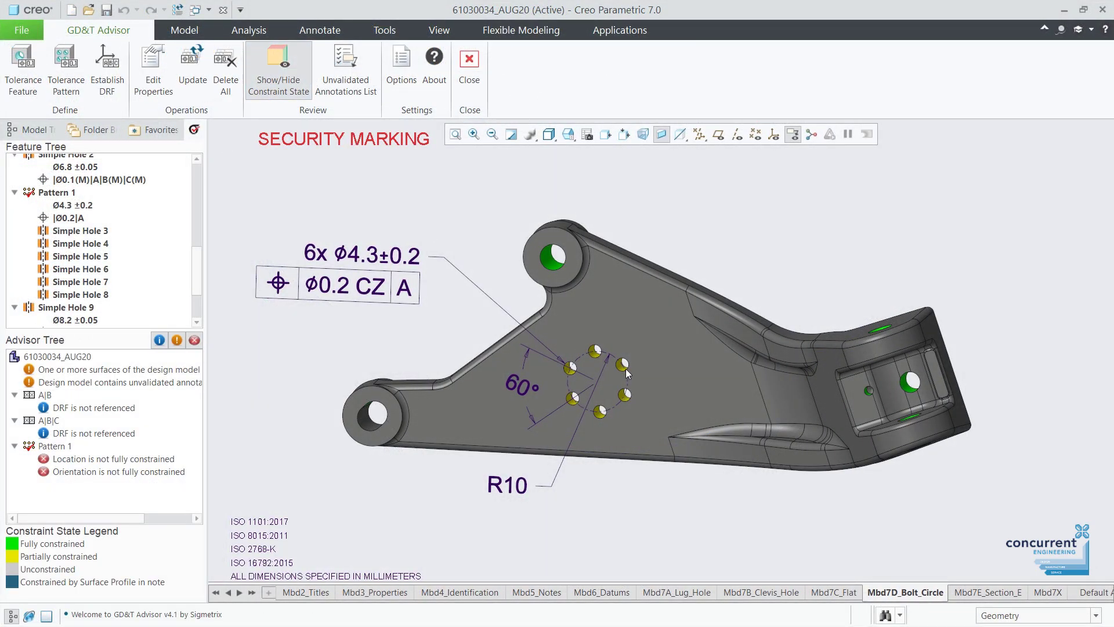
# Confirm the bracket's screw references, choose the mm-iso fastener catalog, and apply a saved motor view.
pyautogui.moveTo(627, 372)
pyautogui.mouseDown(button='middle')
pyautogui.moveTo(642, 364)
pyautogui.moveTo(637, 382)
pyautogui.mouseUp(button='middle')
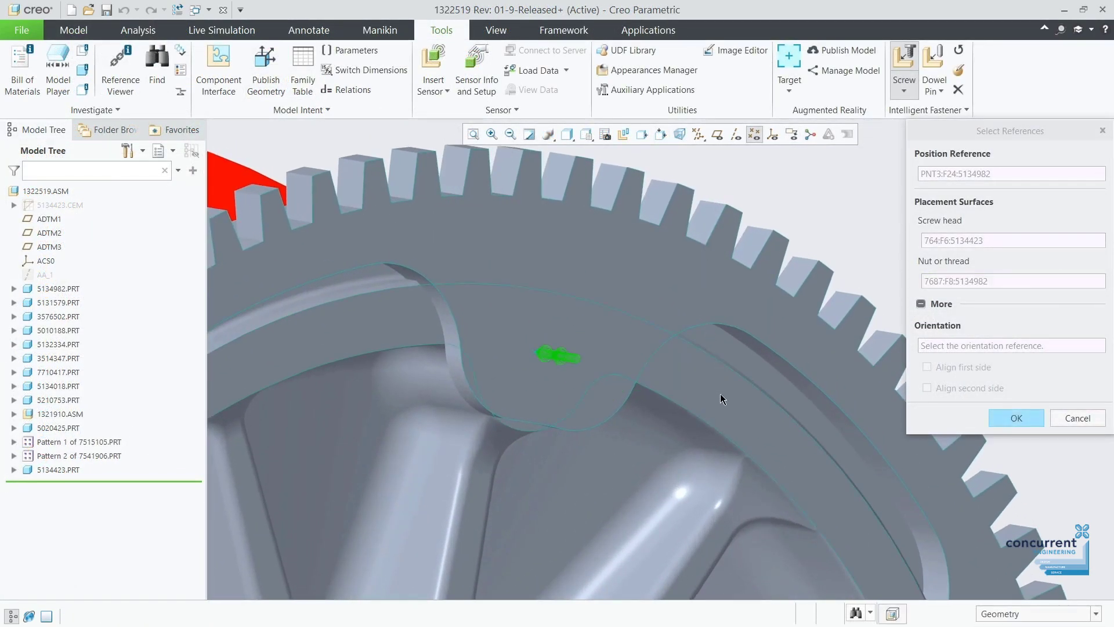
pyautogui.click(998, 419)
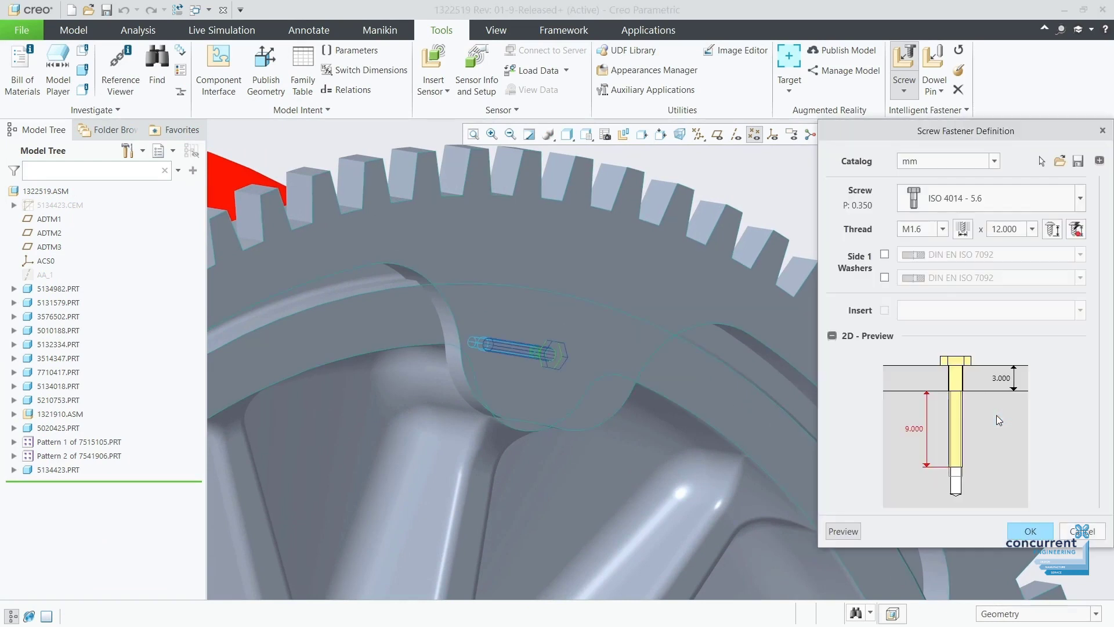
pyautogui.click(945, 165)
pyautogui.click(945, 165)
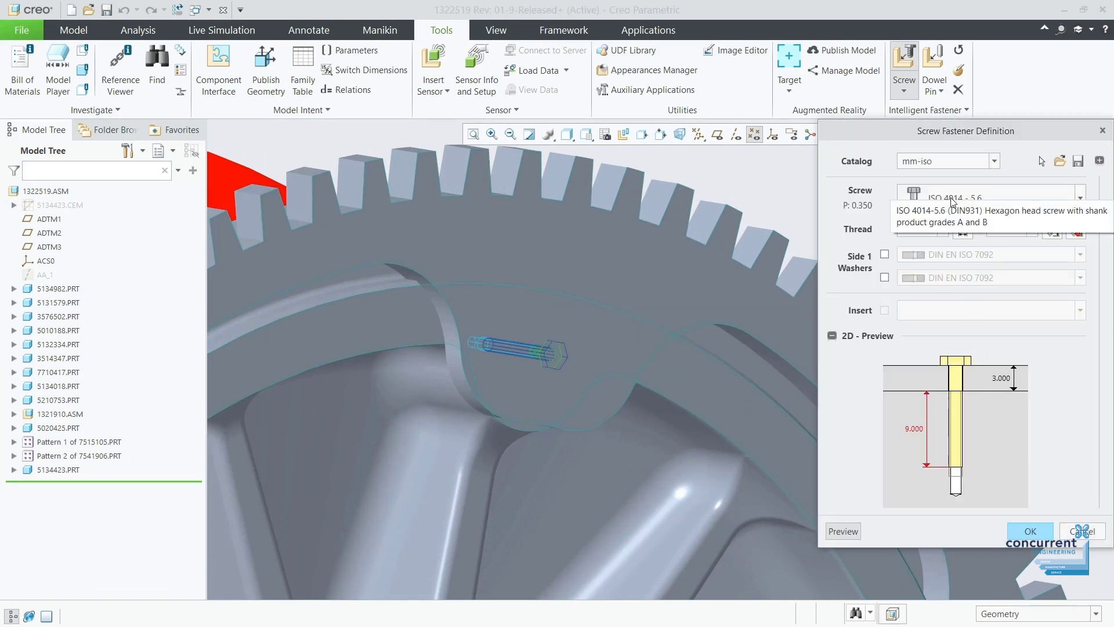
pyautogui.click(953, 199)
pyautogui.click(905, 224)
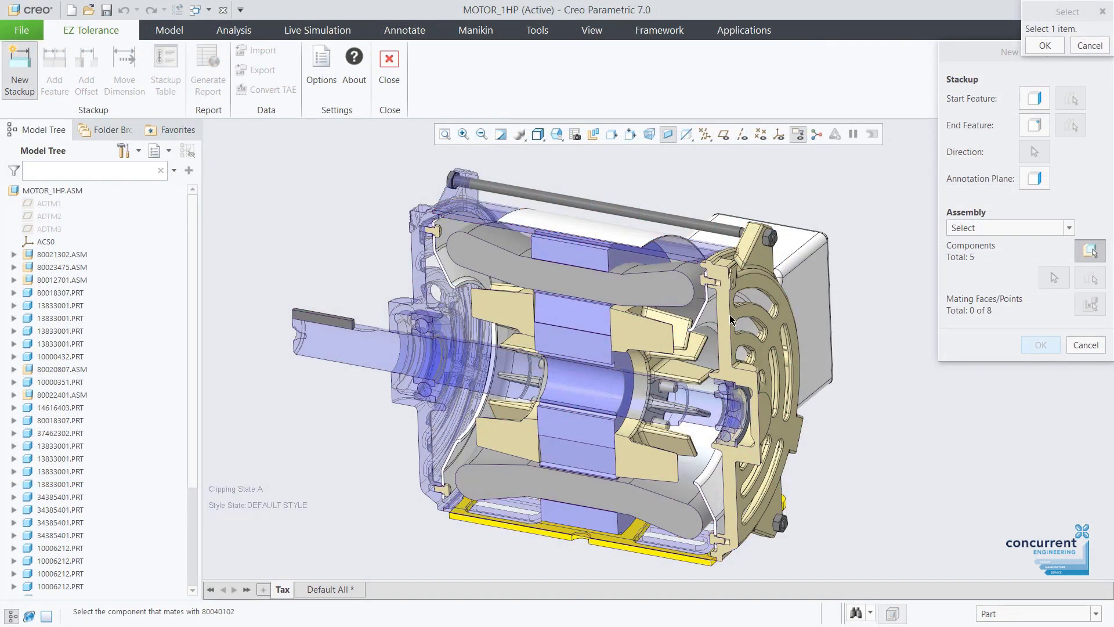
pyautogui.click(556, 134)
pyautogui.click(584, 201)
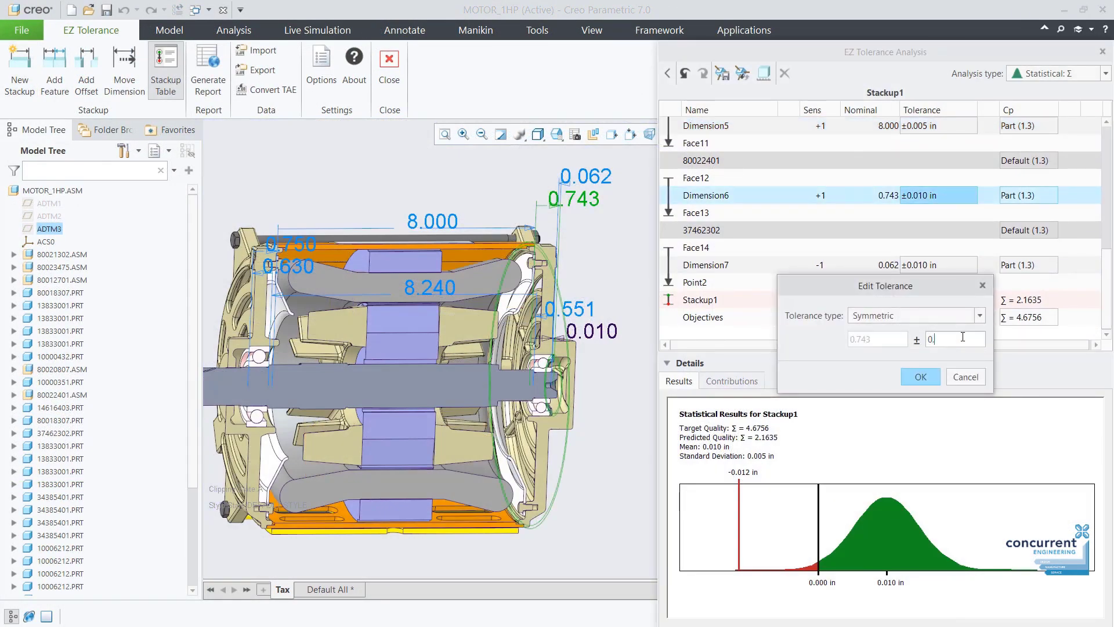
# Set Dimension6 and Dimension7 tolerances to 0.005, then show the motor's Tax sectioned state.
pyautogui.click(916, 378)
pyautogui.doubleClick(938, 265)
pyautogui.write('0.005')
pyautogui.press('Return')
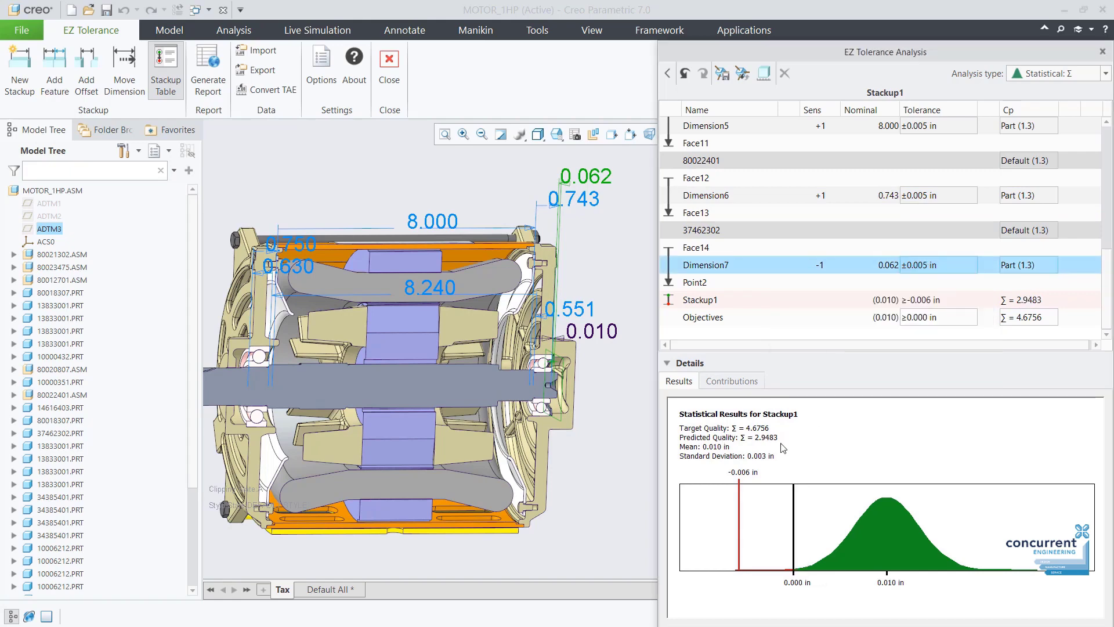
pyautogui.click(951, 318)
pyautogui.doubleClick(938, 317)
pyautogui.click(915, 375)
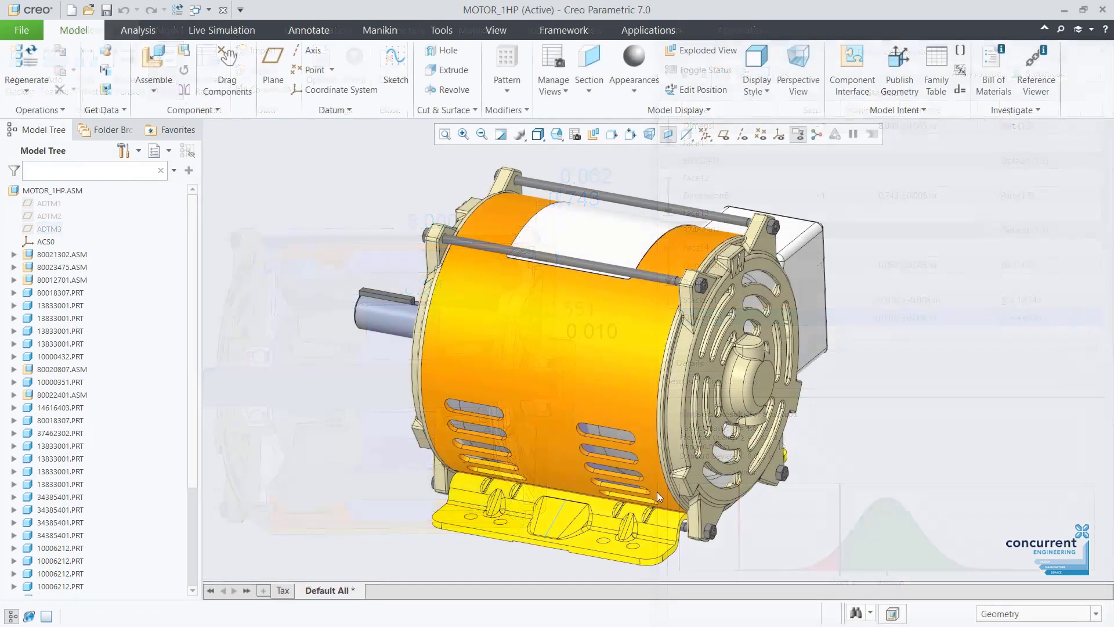
pyautogui.click(283, 590)
pyautogui.click(648, 30)
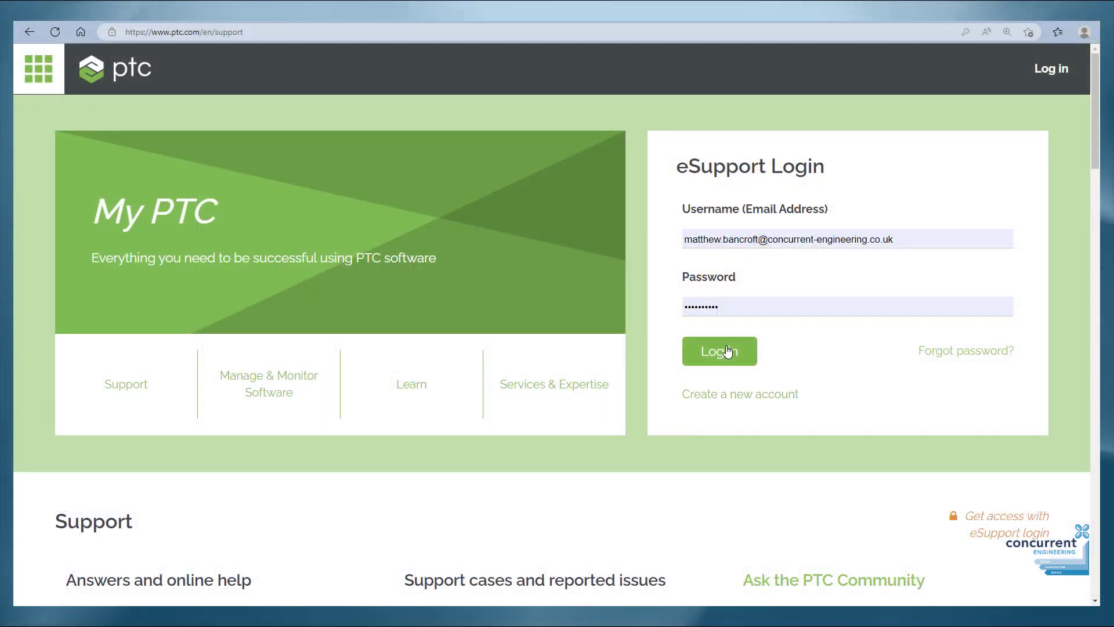
# Sign in to PTC eSupport and reach License Management's Advanced Search via the Creo Parametric Support page.
pyautogui.click(727, 351)
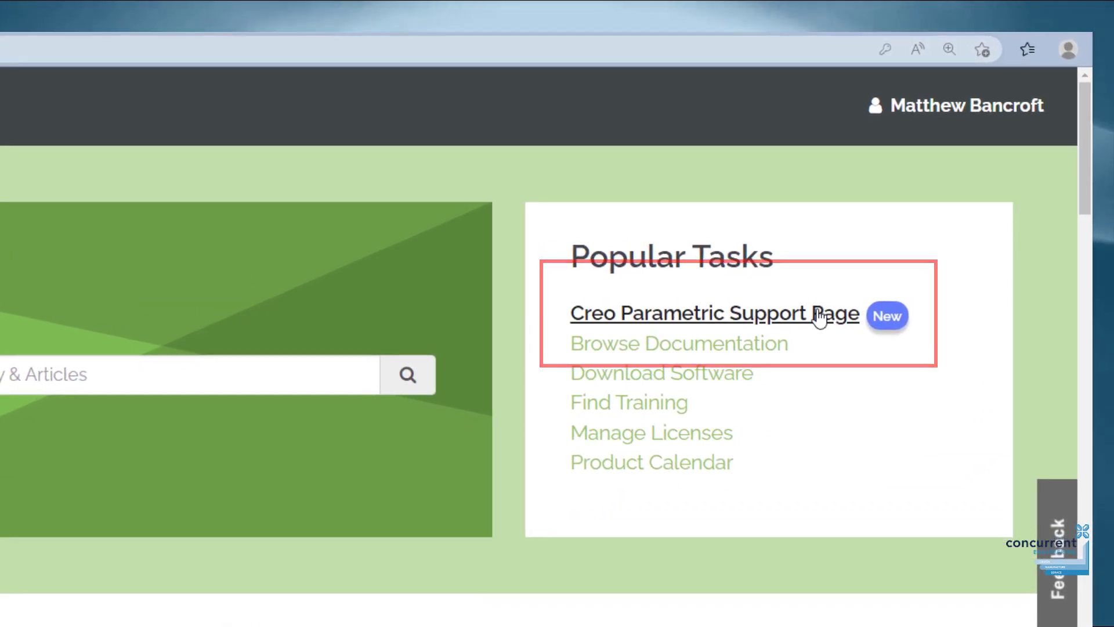
pyautogui.click(815, 321)
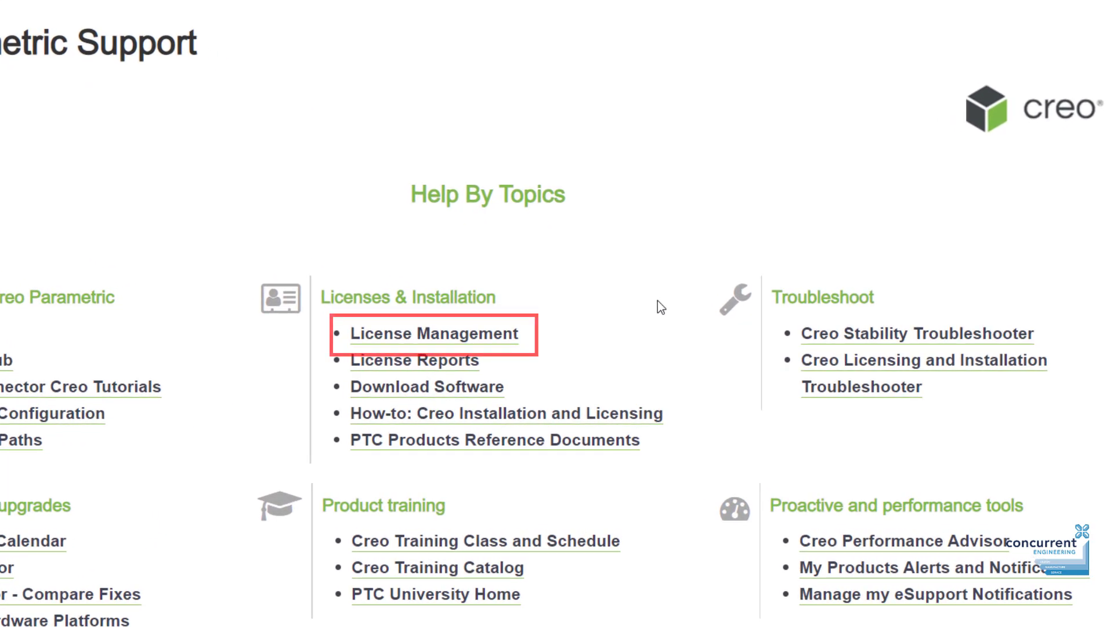
pyautogui.click(457, 337)
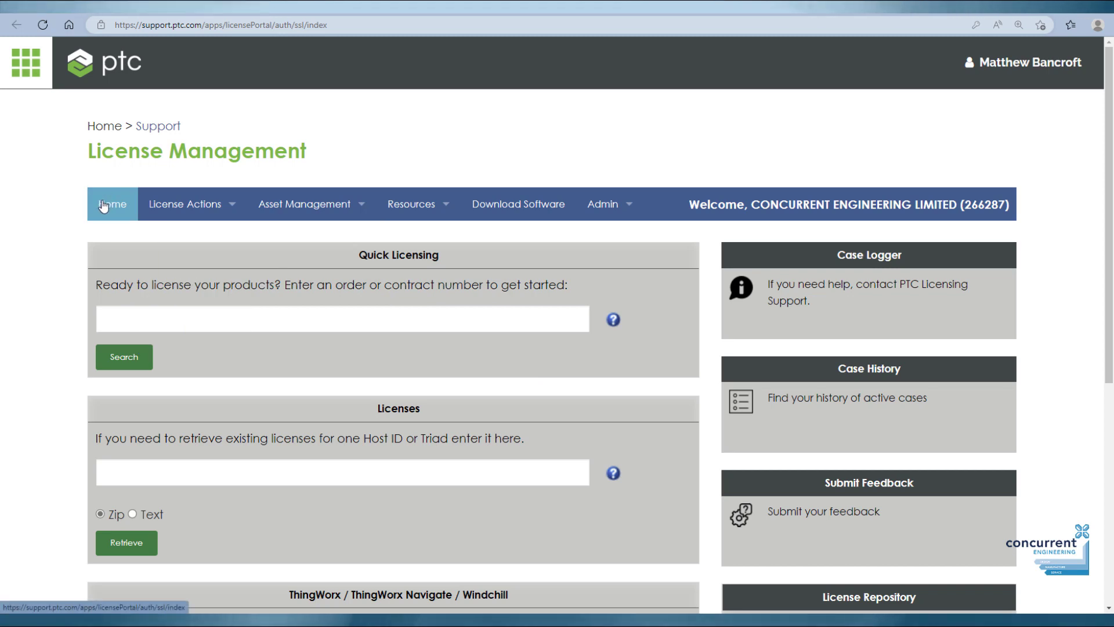
pyautogui.moveTo(276, 205)
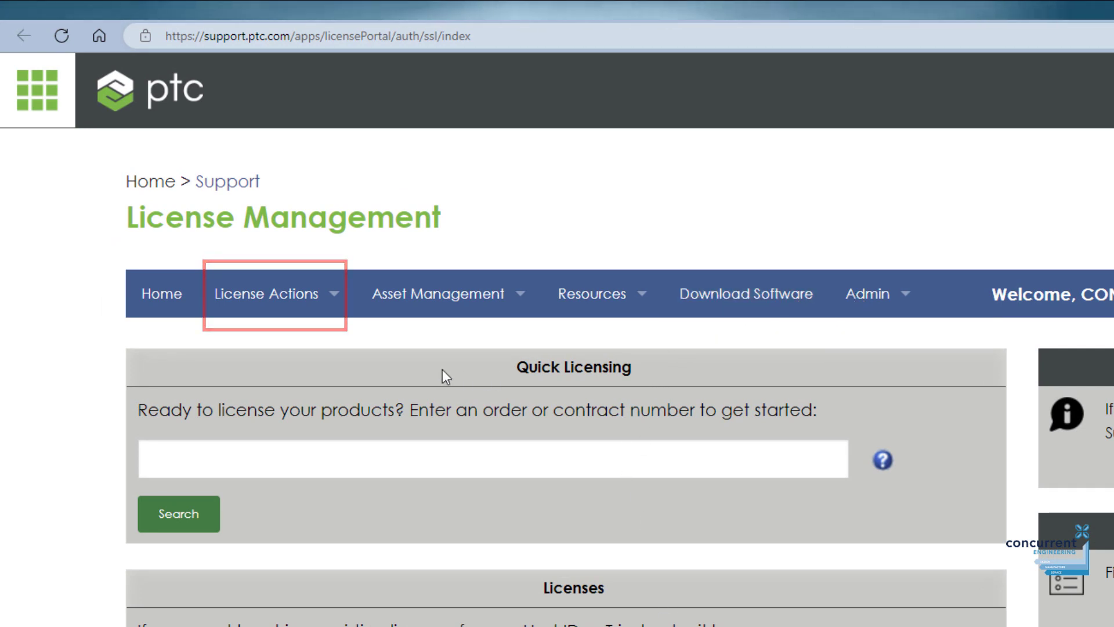
pyautogui.moveTo(335, 313)
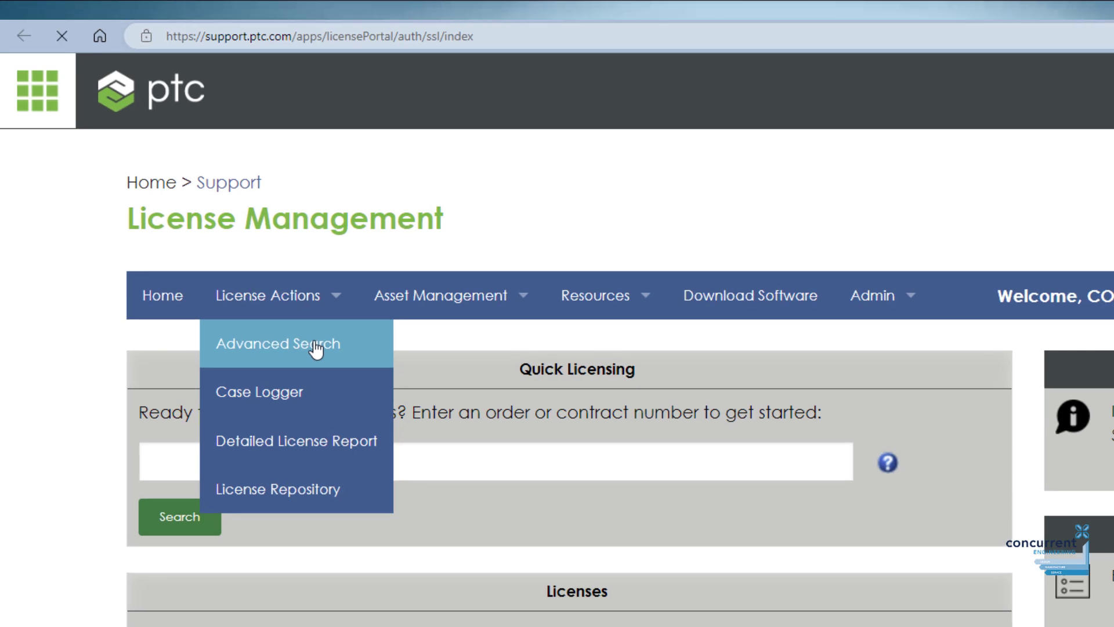
pyautogui.click(316, 347)
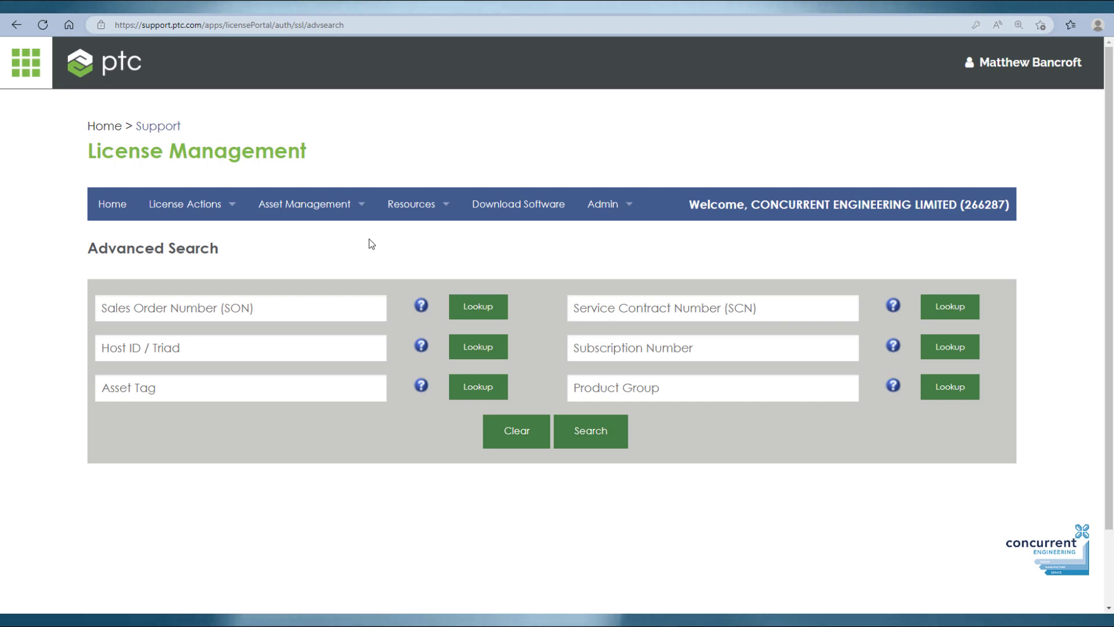
# Open the licensing actions and expand the Creo Design Essentials - Locked package in the 'creo des' results.
pyautogui.click(222, 204)
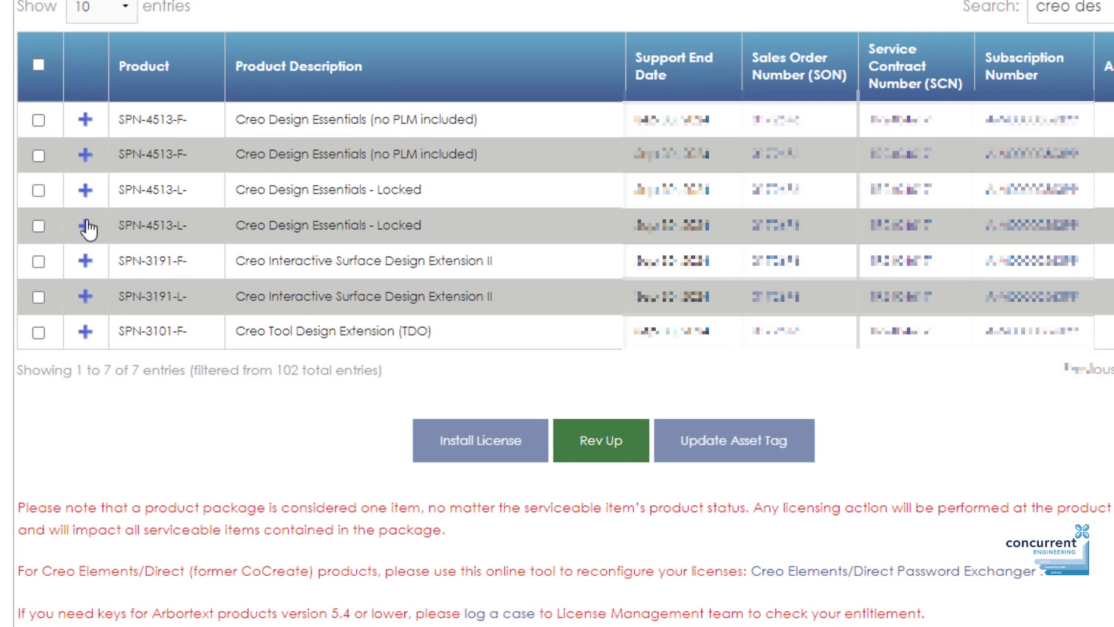
pyautogui.click(85, 226)
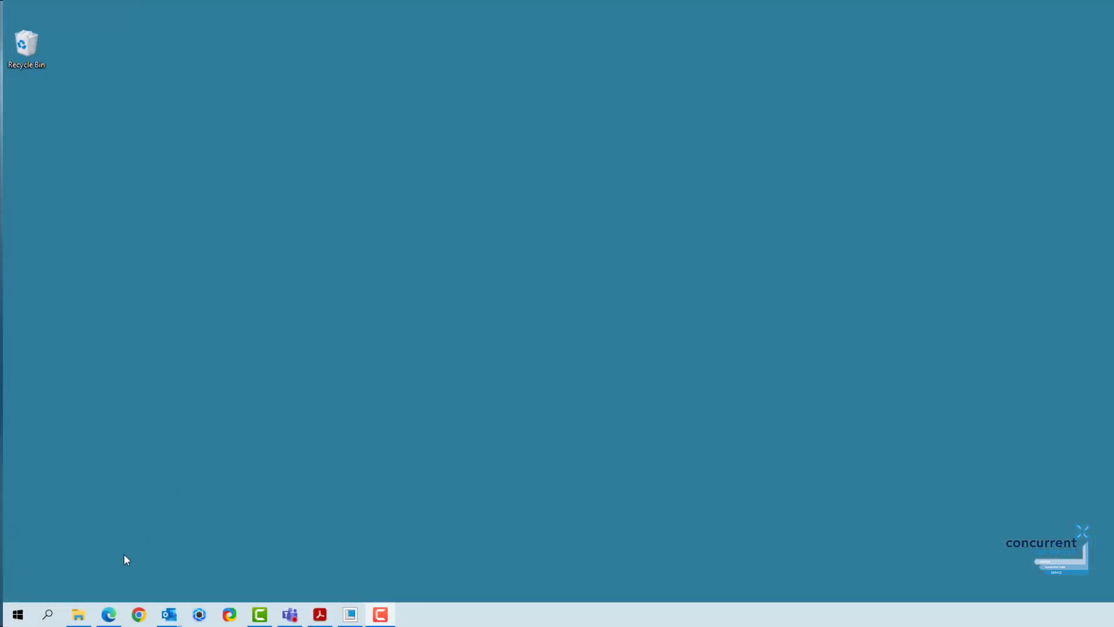
# Launch Command Prompt from Windows search and run ipconfig /all.
pyautogui.click(48, 614)
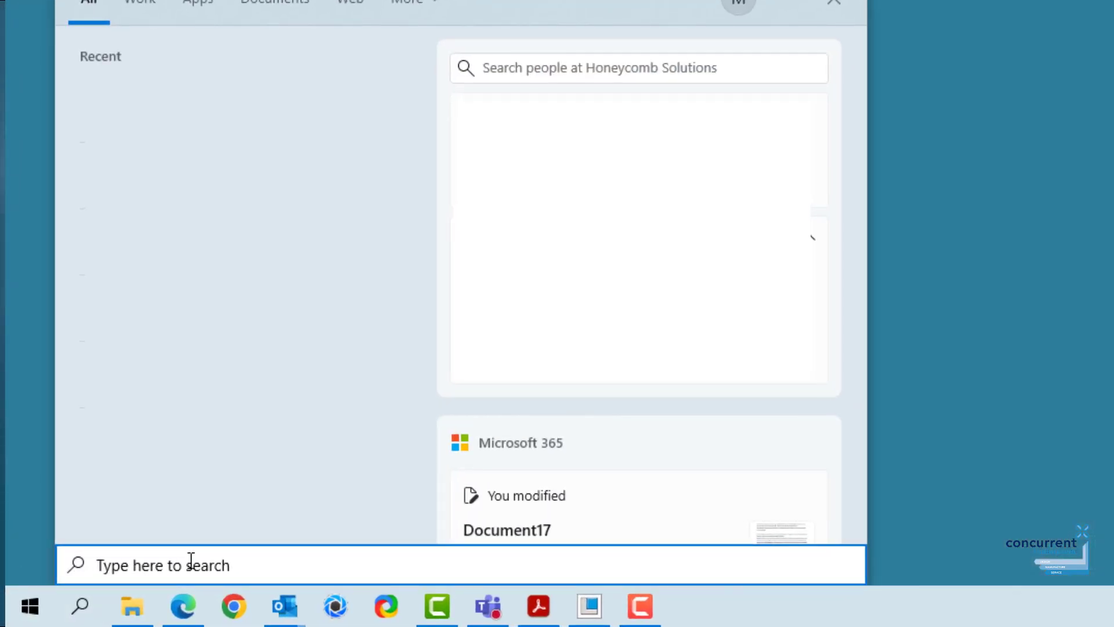
pyautogui.write('cmd')
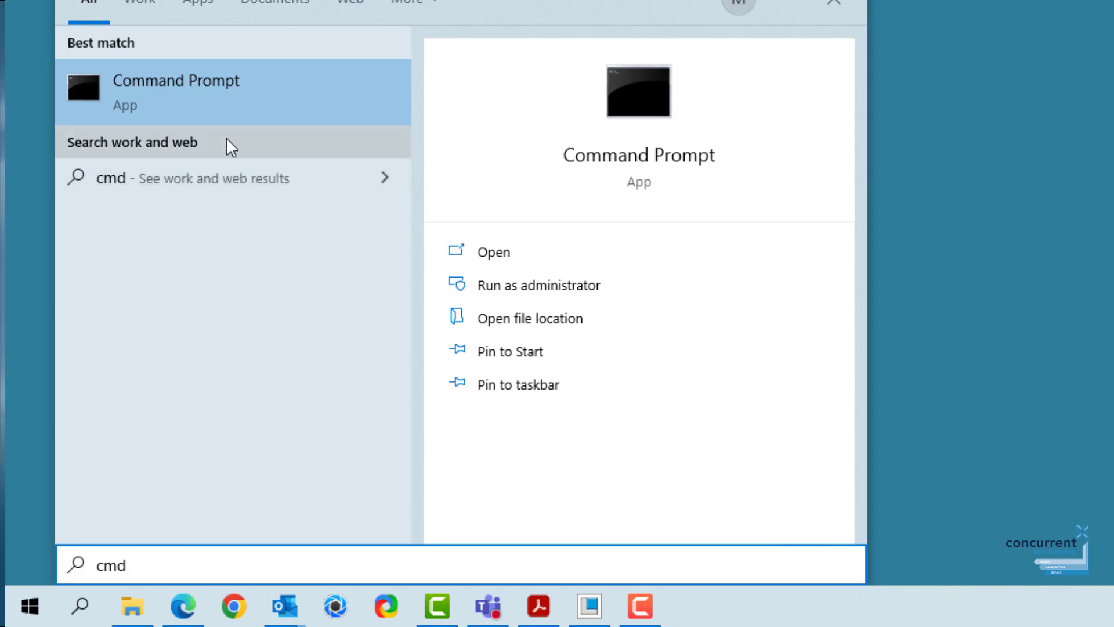
pyautogui.click(239, 107)
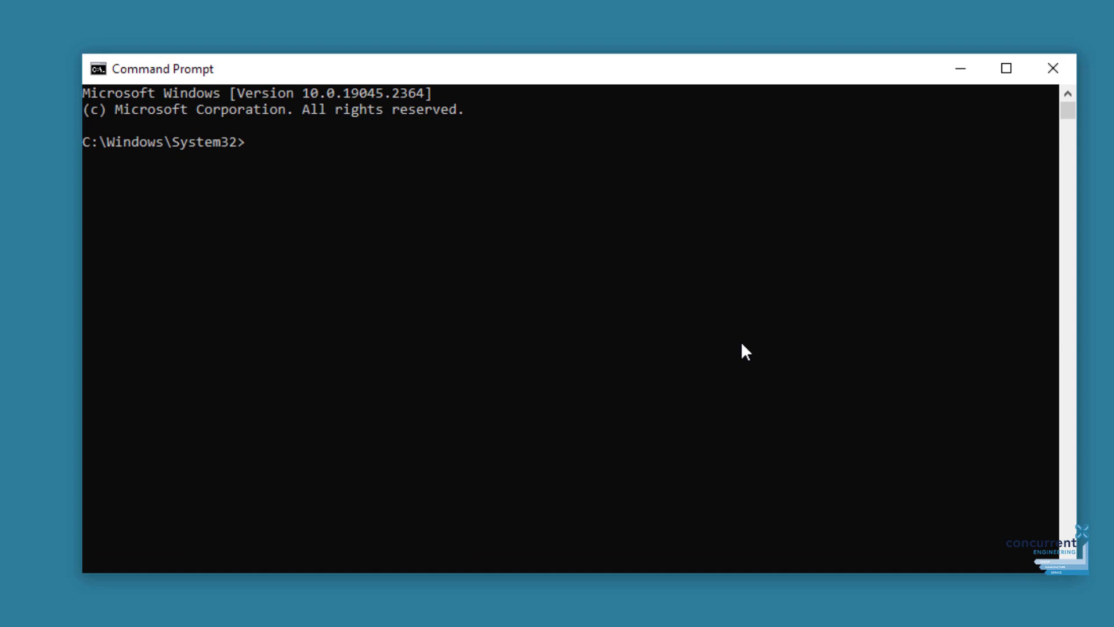
pyautogui.write('ipconfig')
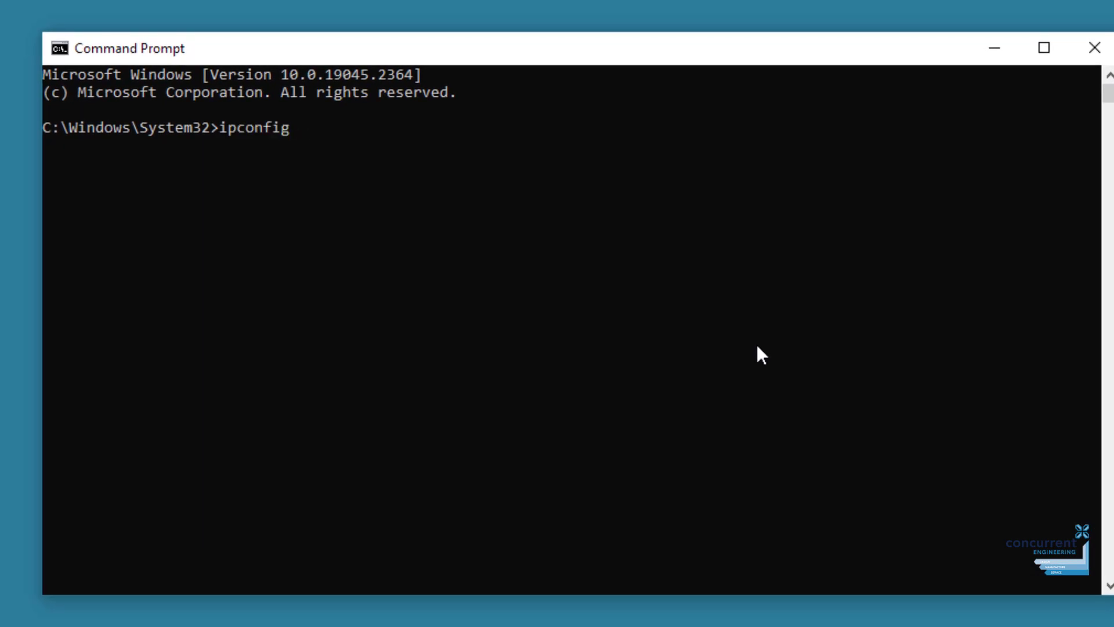
pyautogui.write('/all')
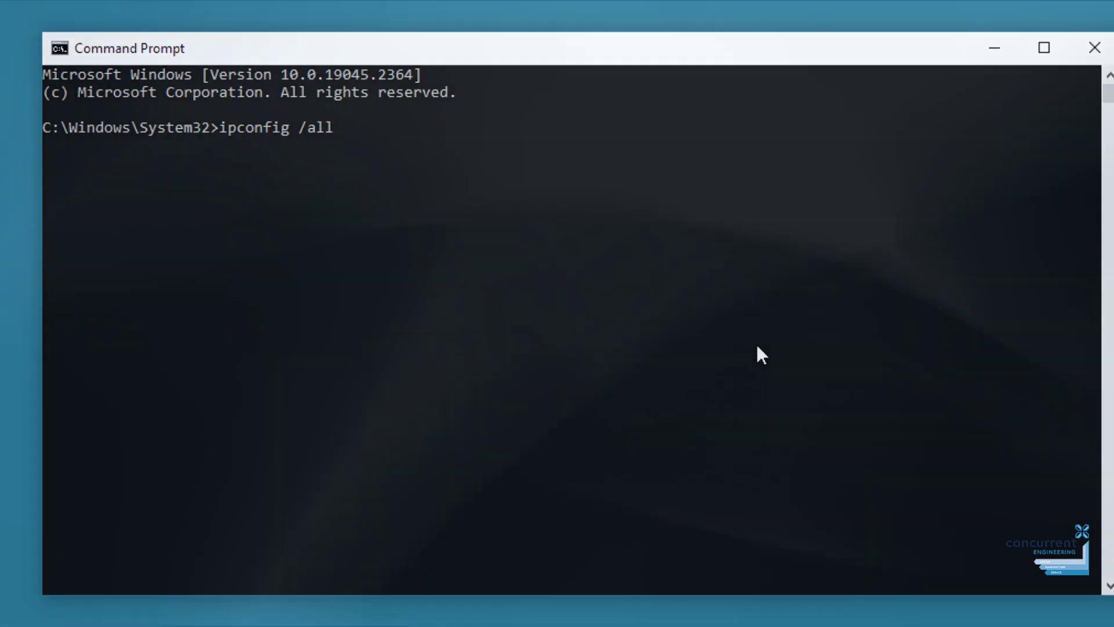
pyautogui.press('Return')
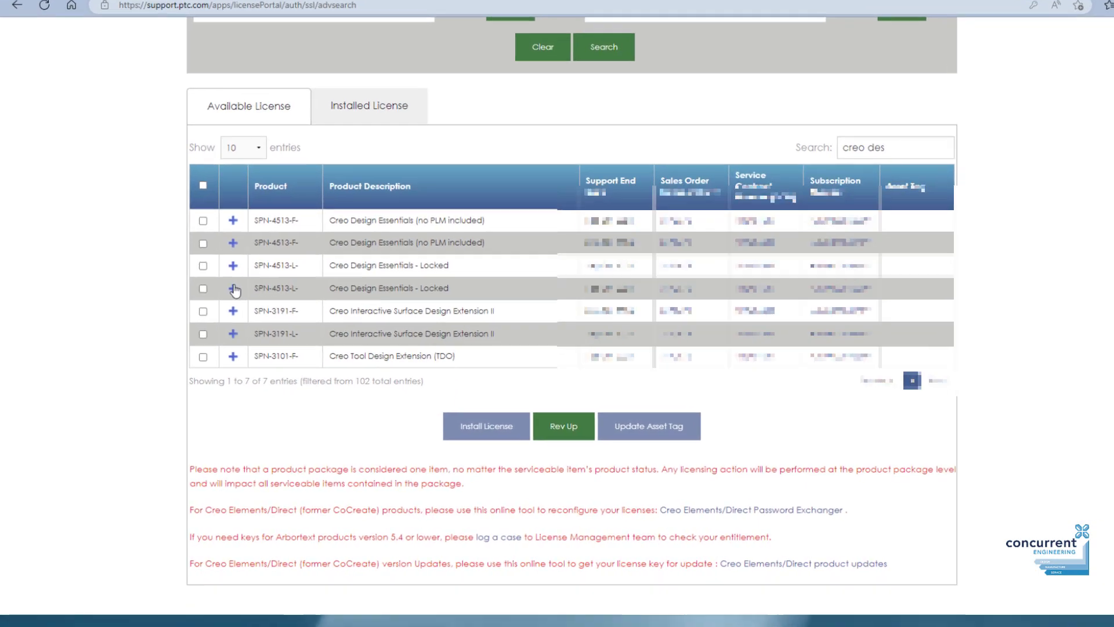
# Select the Creo Design Essentials - Locked package and start Install License, ready for the destination host ID.
pyautogui.click(233, 288)
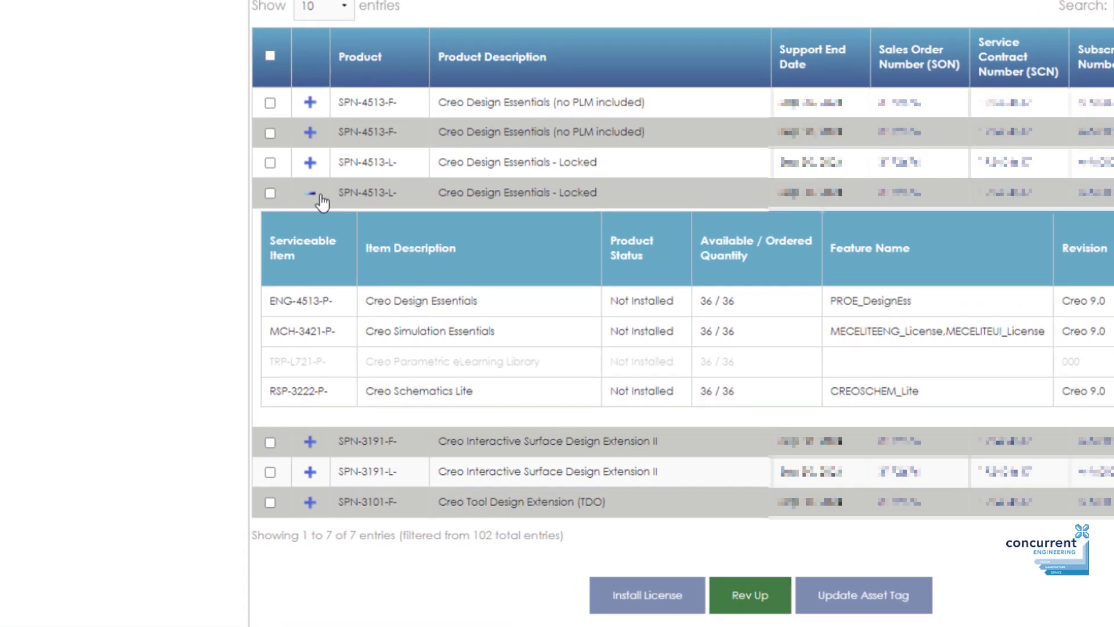
pyautogui.click(271, 193)
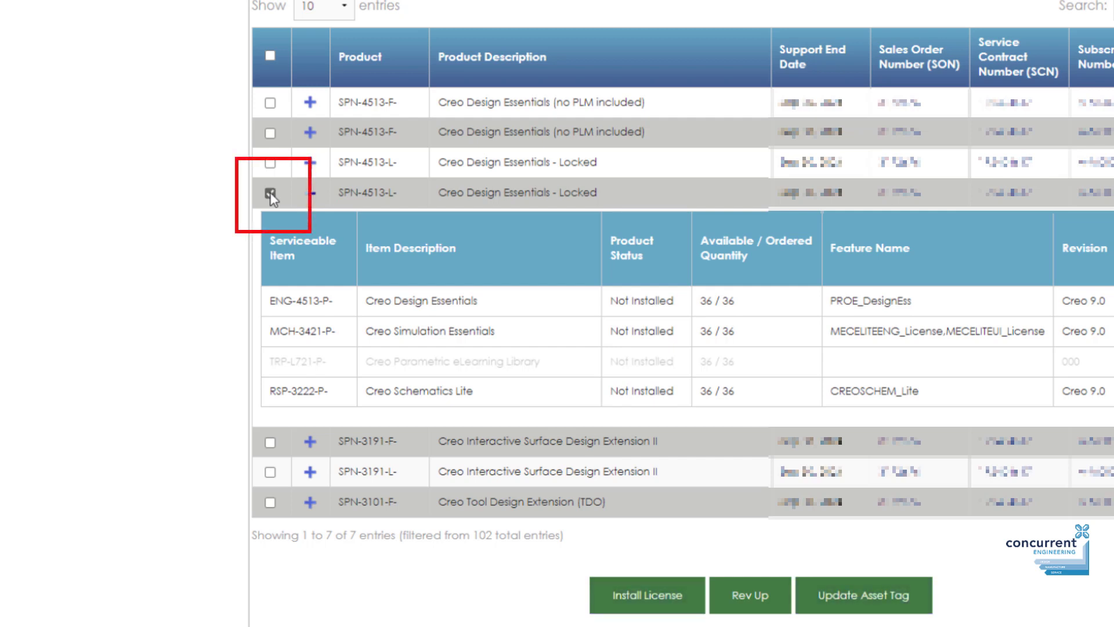
pyautogui.click(688, 603)
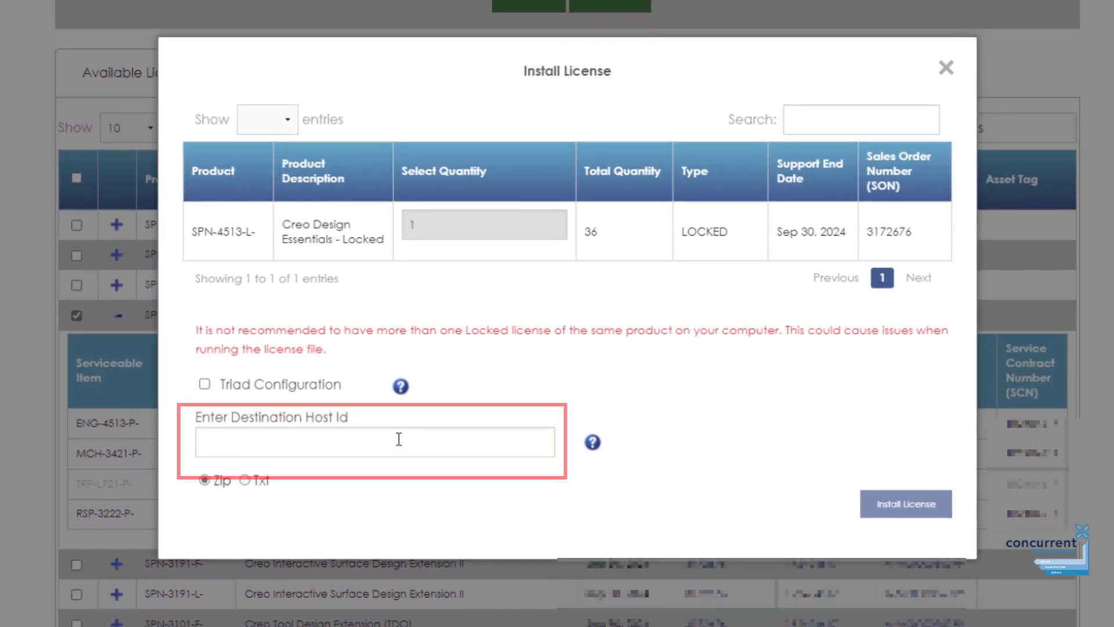
pyautogui.click(391, 443)
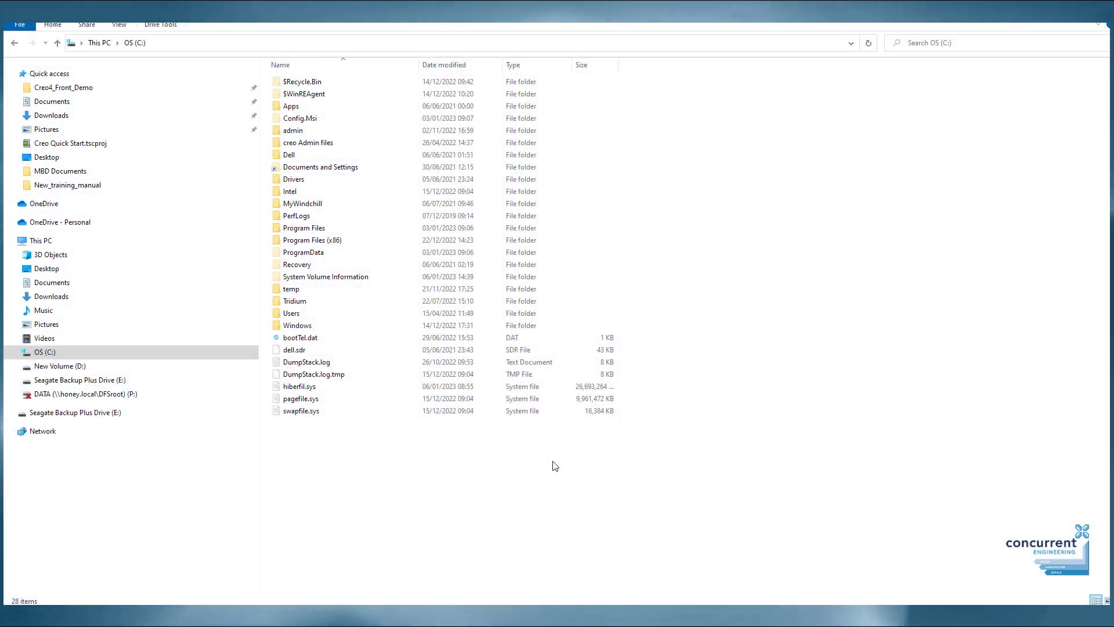
# Create a folder named 'Creo License' on C: and open it.
pyautogui.rightClick(554, 464)
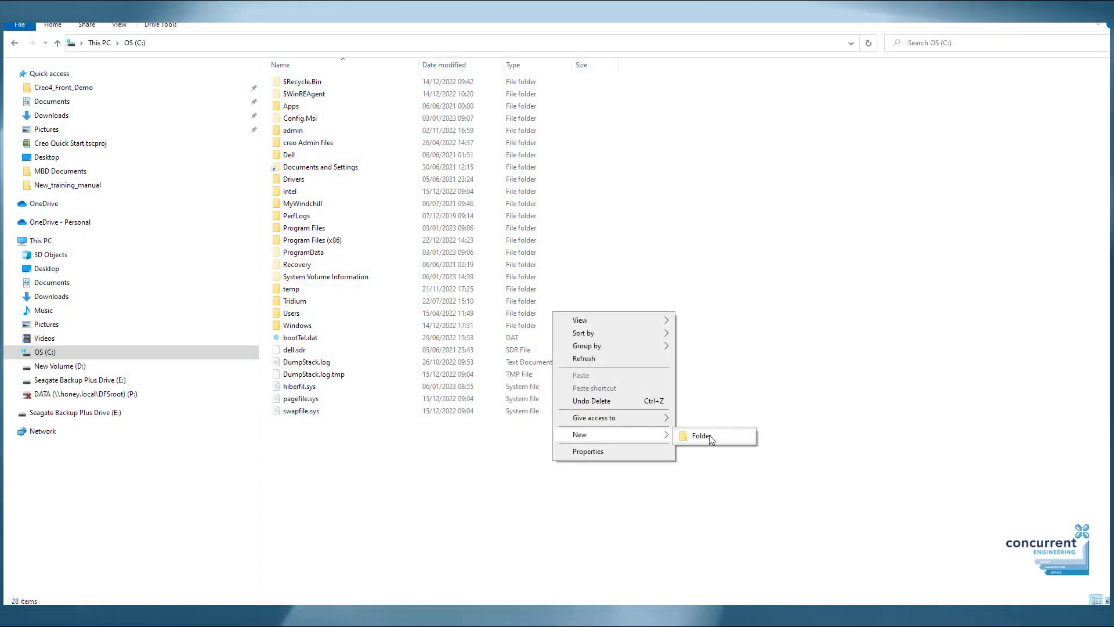
pyautogui.click(687, 437)
pyautogui.write('Creo License')
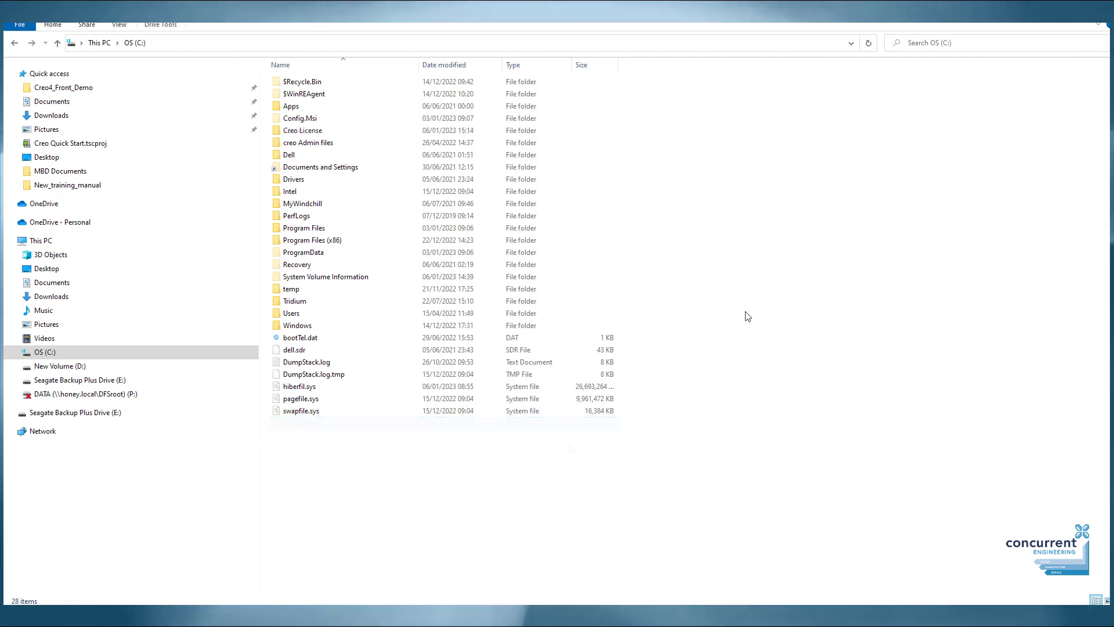
pyautogui.doubleClick(313, 131)
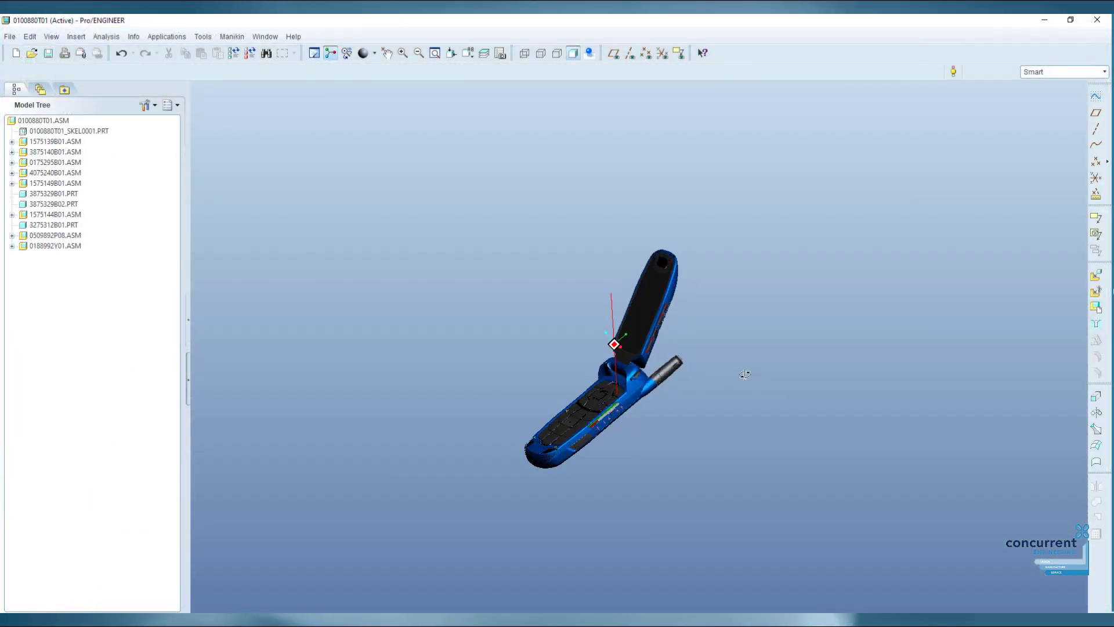
# Orbit and zoom the phone assembly and activate the antenna part for editing.
pyautogui.moveTo(745, 374)
pyautogui.mouseDown(button='middle')
pyautogui.moveTo(766, 371)
pyautogui.moveTo(736, 362)
pyautogui.mouseUp(button='middle')
pyautogui.keyDown('ctrl'); pyautogui.moveTo(700, 330); pyautogui.dragTo(730, 396, button='middle'); pyautogui.keyUp('ctrl')
pyautogui.rightClick(721, 385)
pyautogui.click(743, 391)
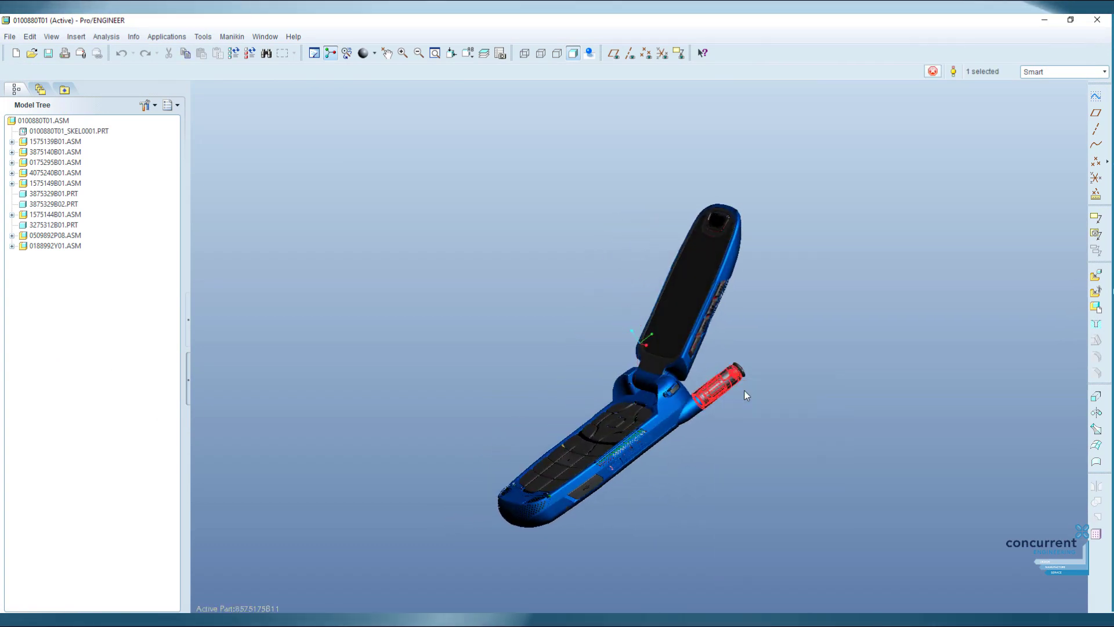
pyautogui.scroll(3, 696, 383)
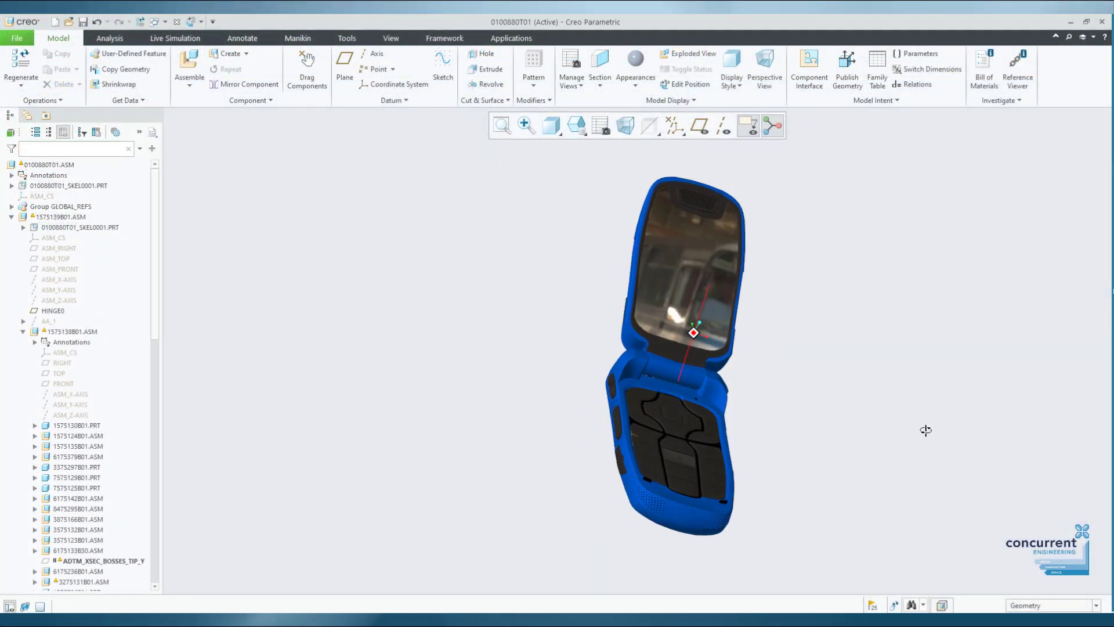
pyautogui.moveTo(925, 430); pyautogui.dragTo(769, 408, button='middle')
pyautogui.click(768, 407)
pyautogui.click(828, 360)
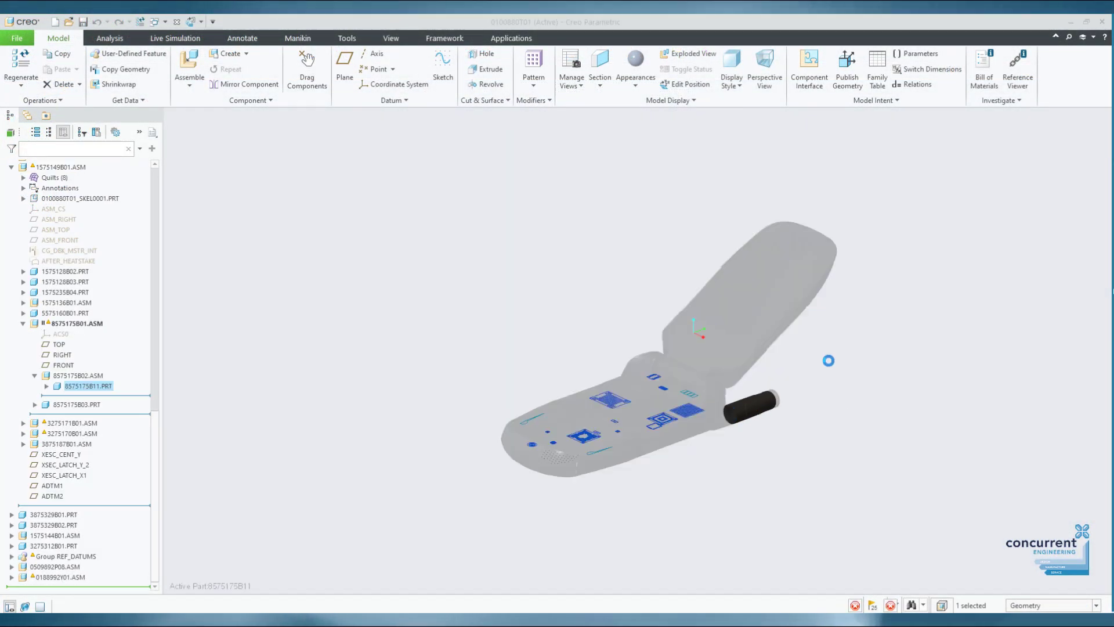
pyautogui.scroll(5, 760, 397)
pyautogui.scroll(-5, 761, 396)
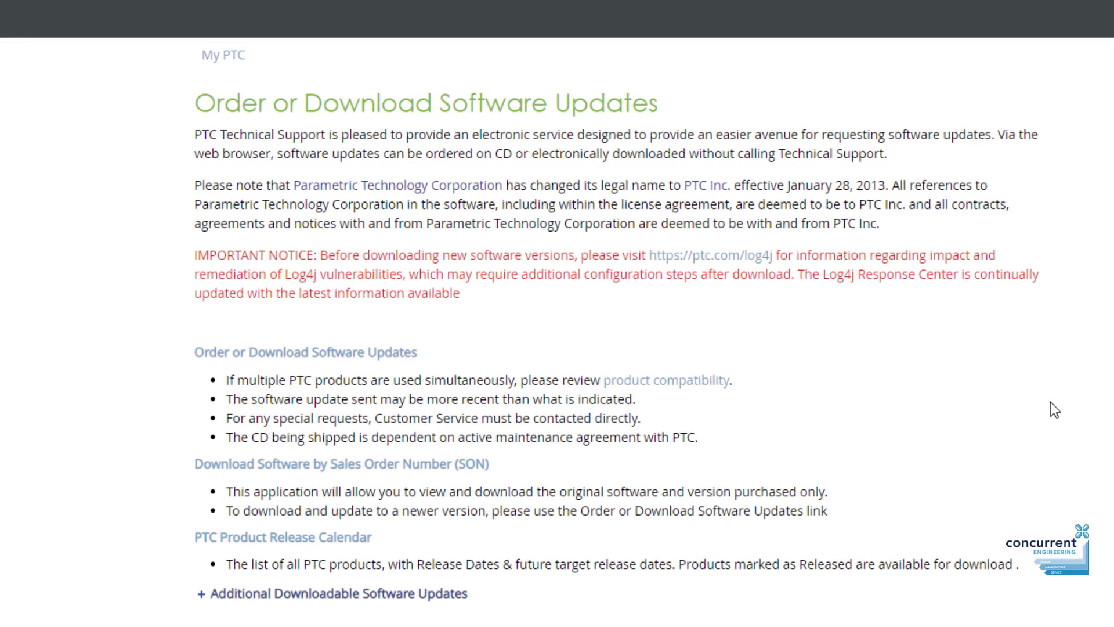
# Browse Creo Parametric > Release Creo 9.0 > Creo 9.0 for Windows to list the most recent datecode downloads.
pyautogui.click(368, 357)
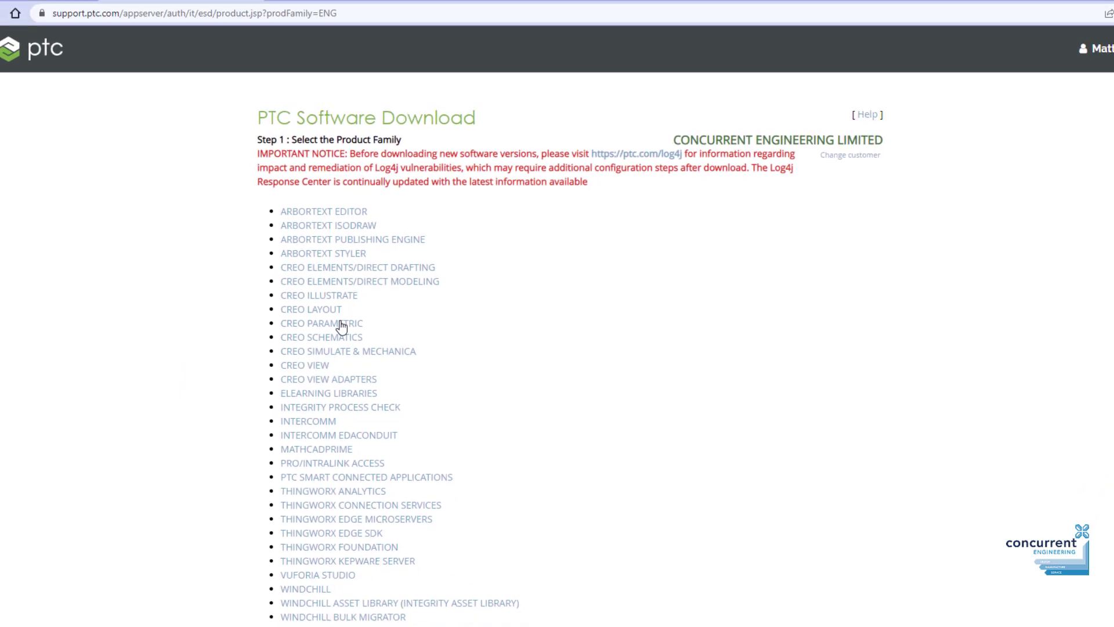
pyautogui.click(341, 325)
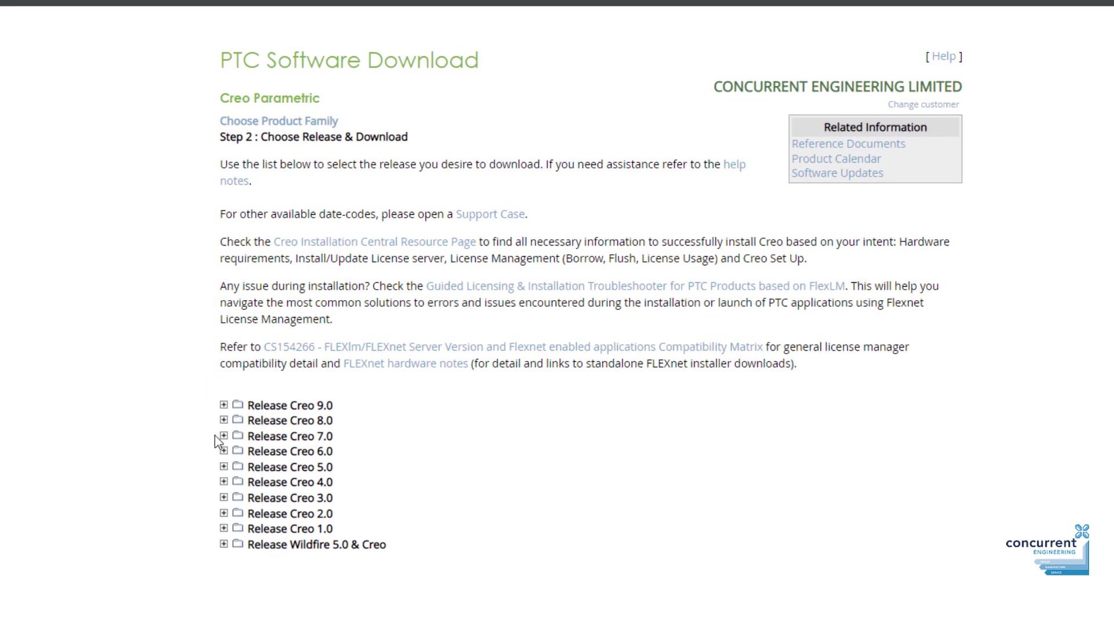
pyautogui.click(224, 405)
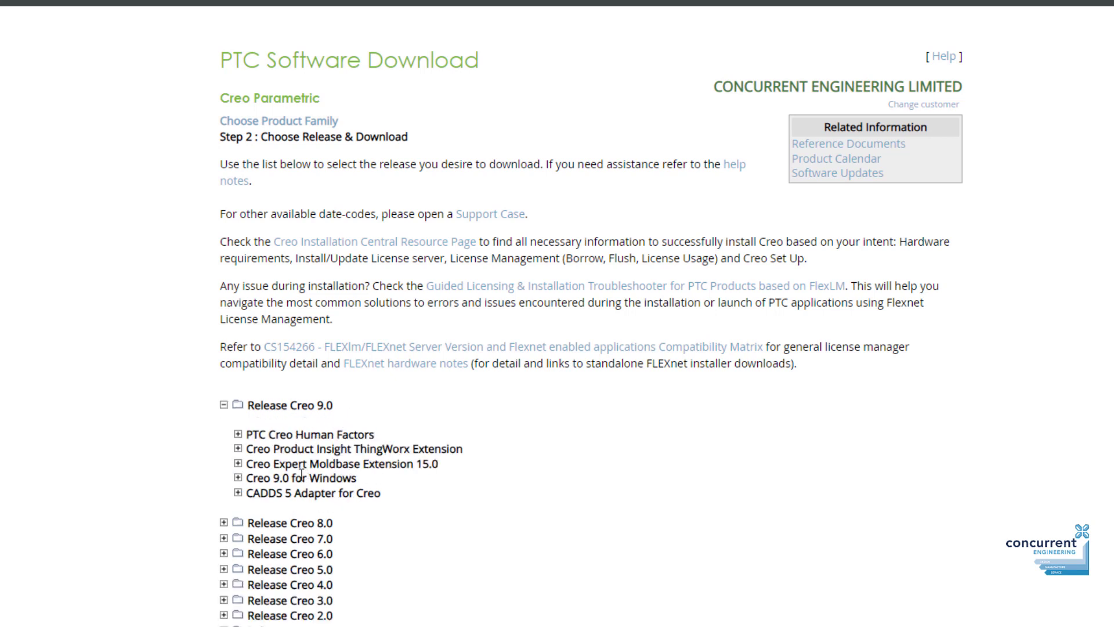
pyautogui.click(238, 478)
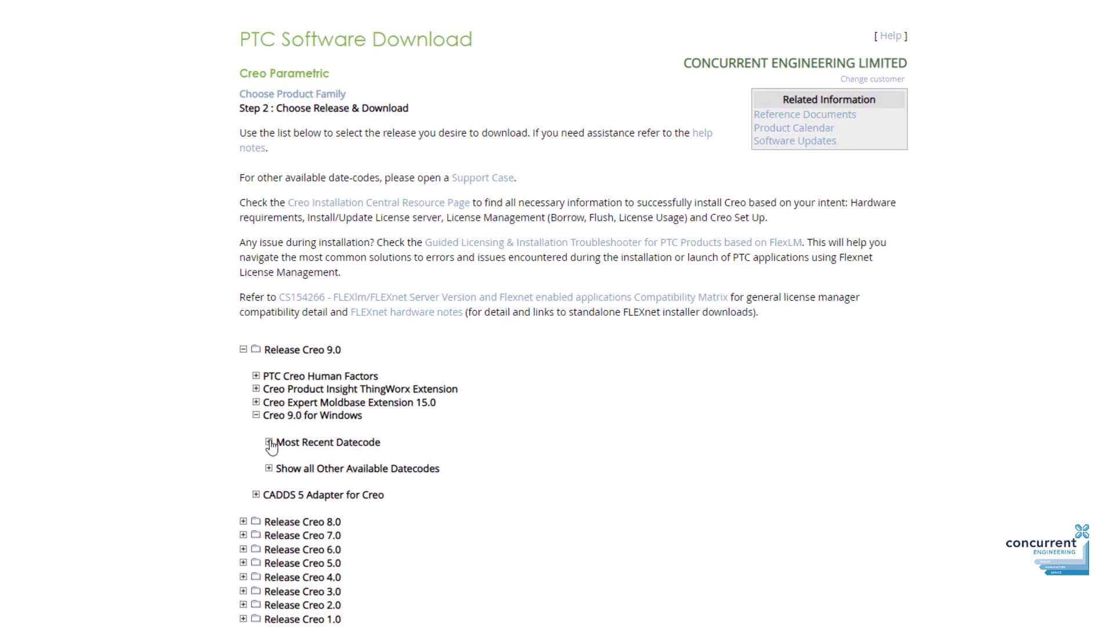
pyautogui.click(269, 443)
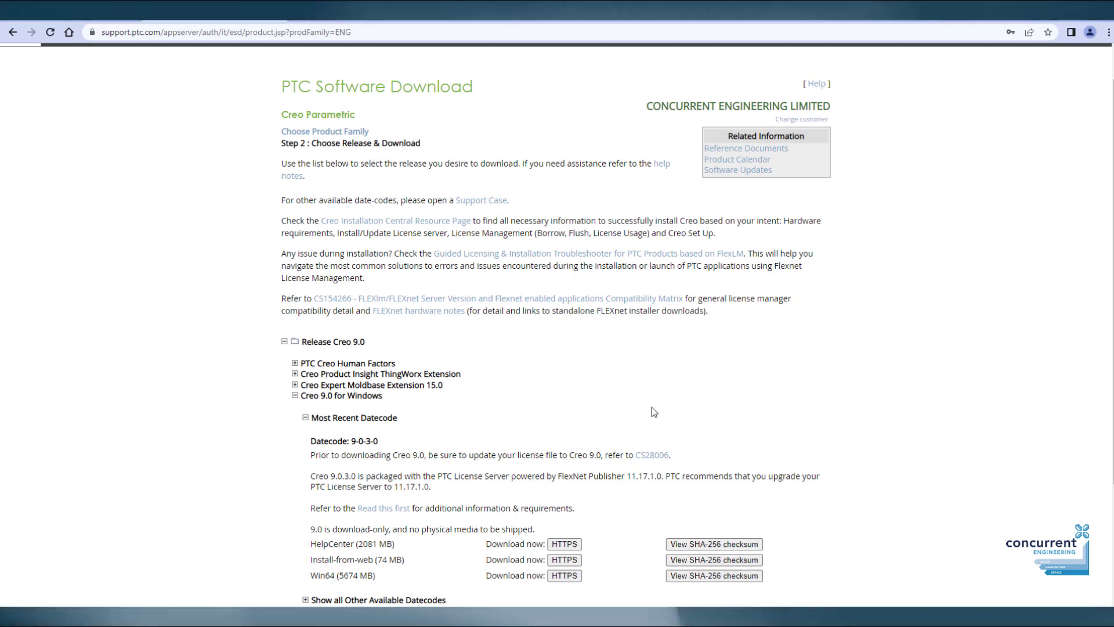
pyautogui.scroll(-1, 652, 406)
pyautogui.scroll(-1, 652, 406)
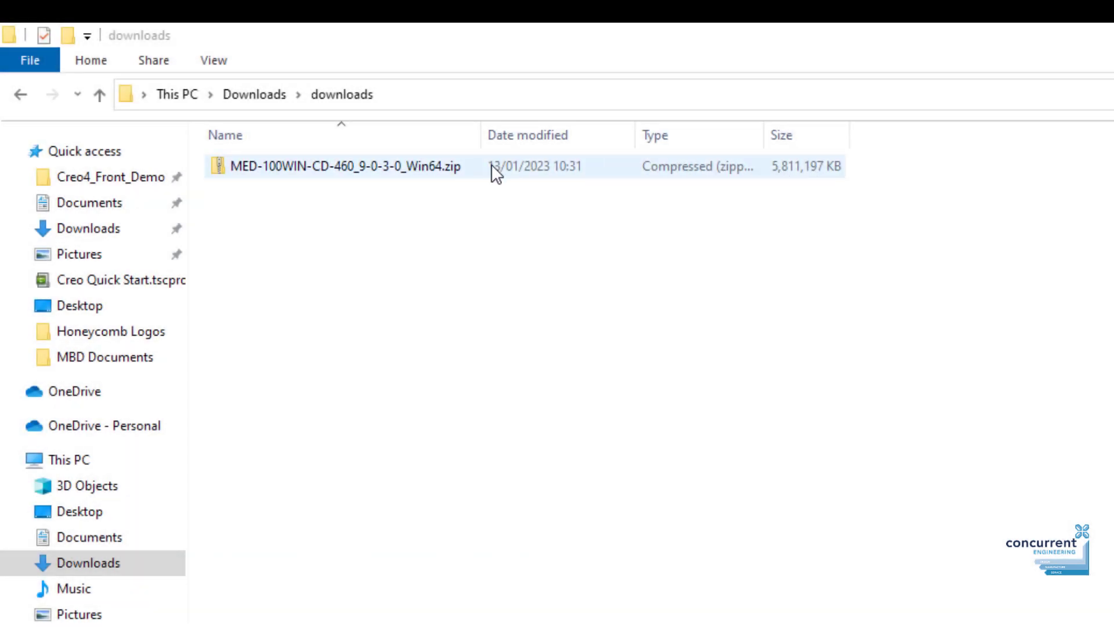
# Extract the Win64 zip with 7-Zip into its own MED-100WIN-CD-460_9-0-3-0_Win64 folder.
pyautogui.click(417, 164)
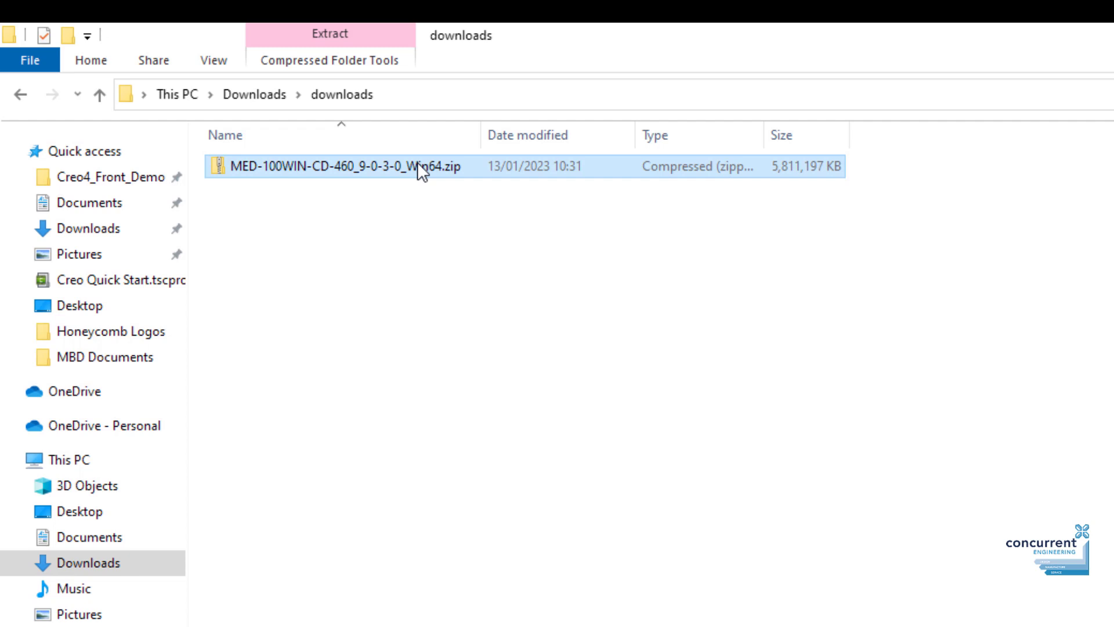
pyautogui.rightClick(419, 164)
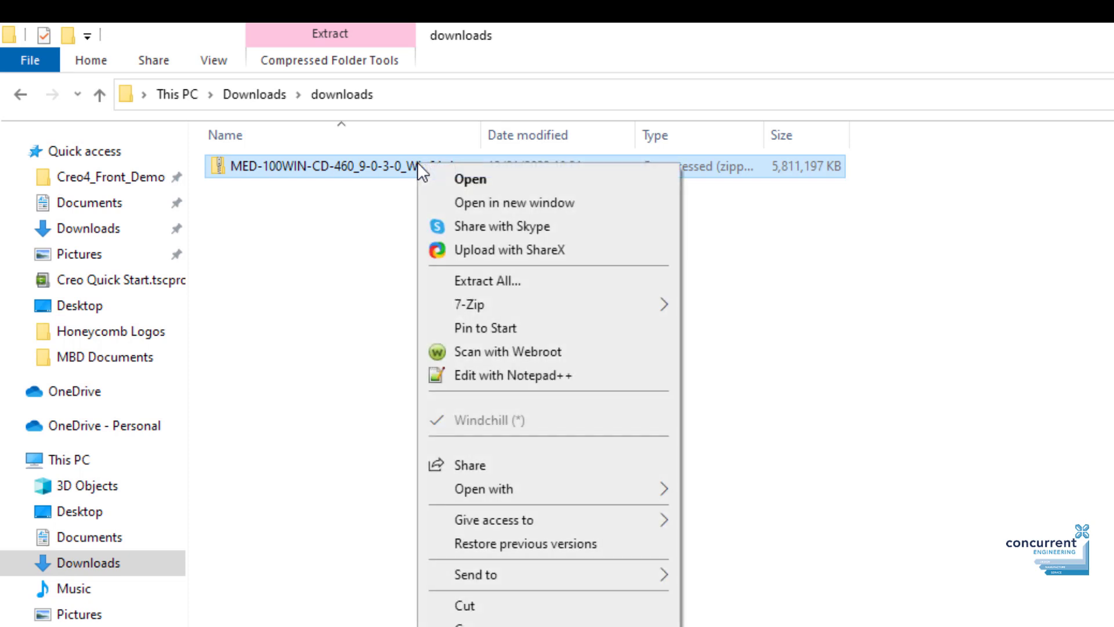
pyautogui.moveTo(611, 301)
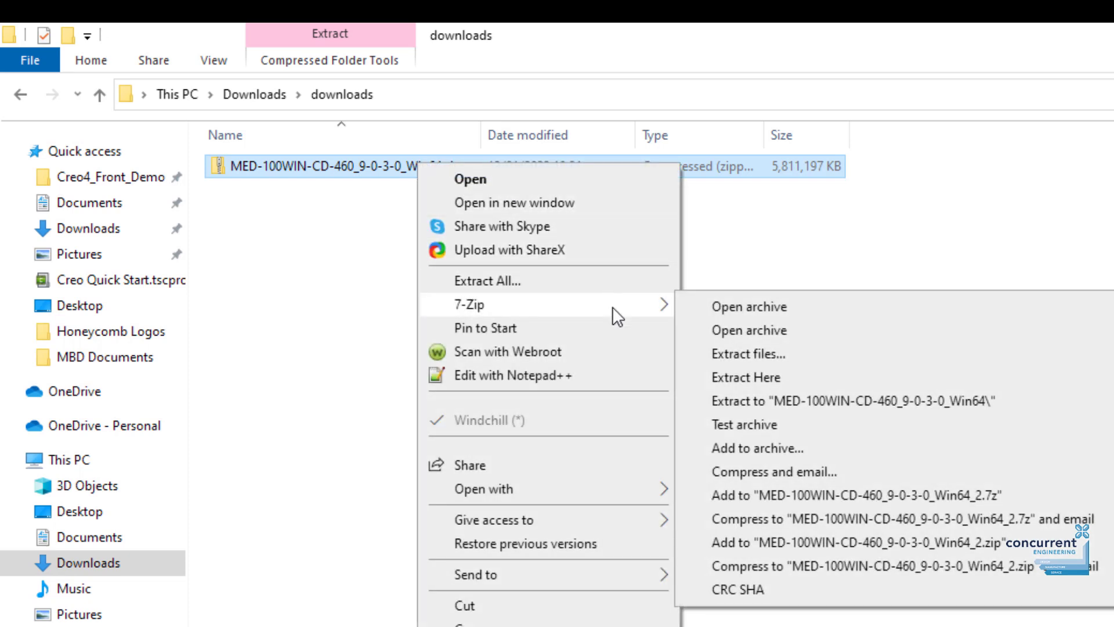
pyautogui.click(784, 401)
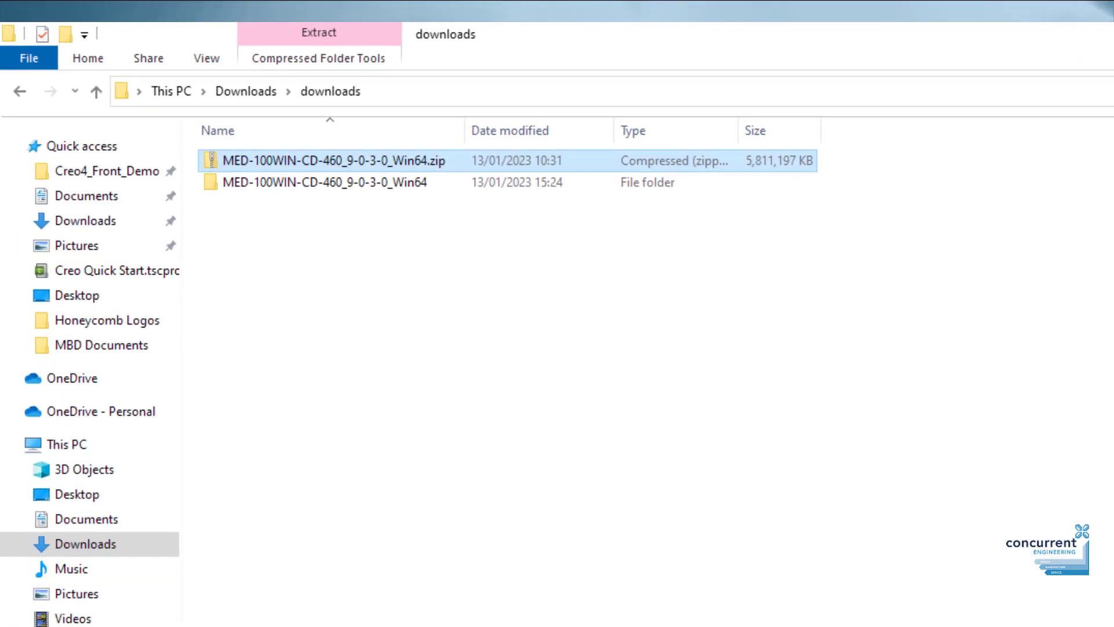
# Open the extracted Win64 folder and run setup.exe as administrator.
pyautogui.doubleClick(402, 180)
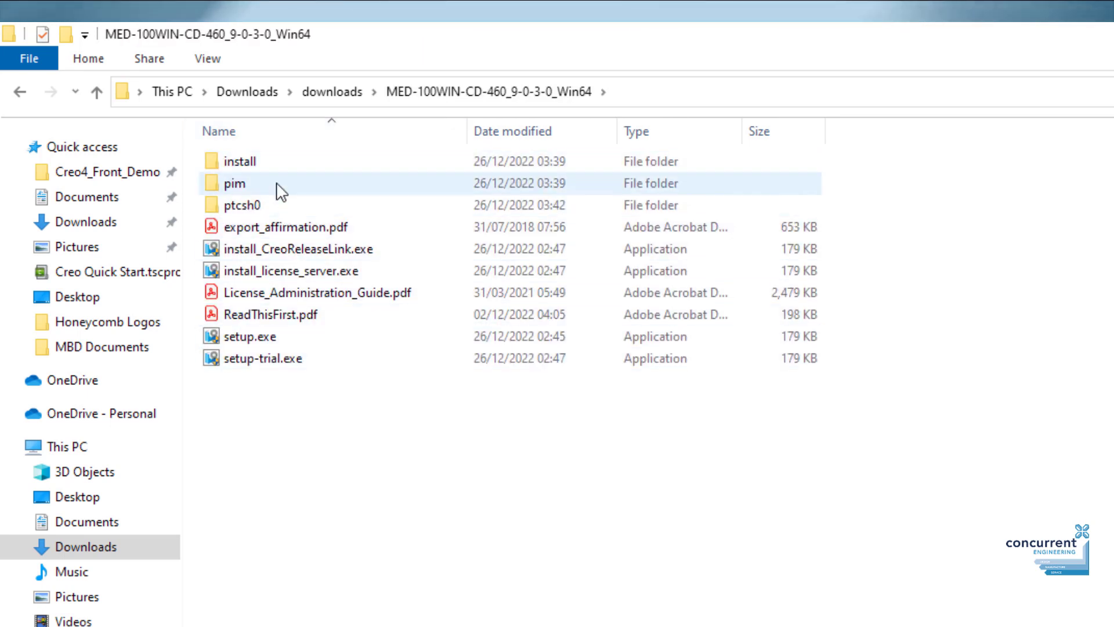
pyautogui.click(309, 344)
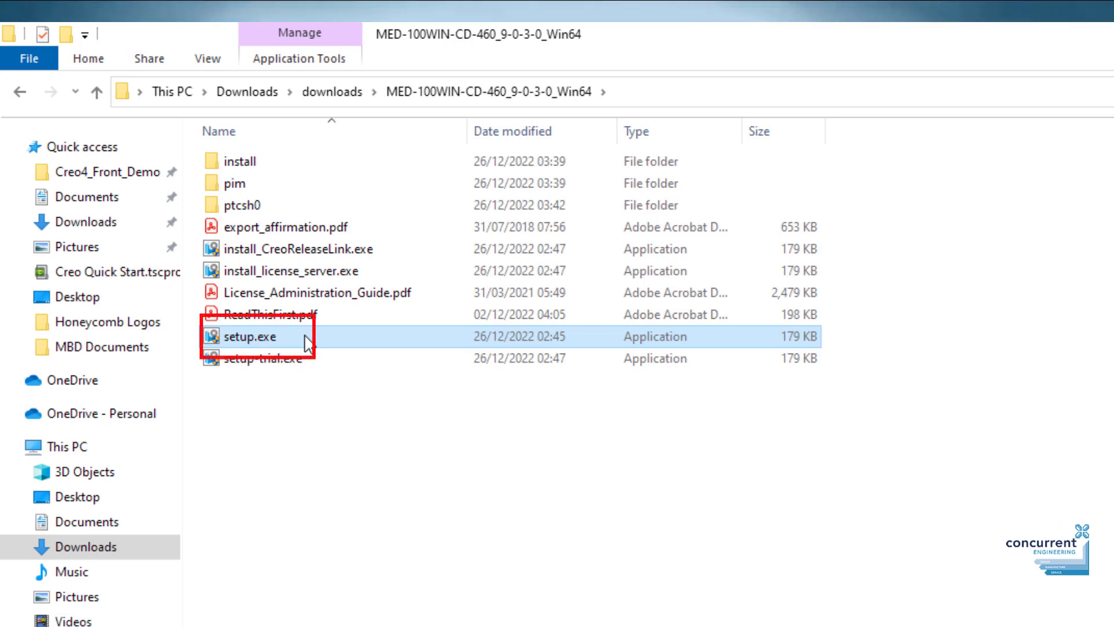
pyautogui.rightClick(308, 343)
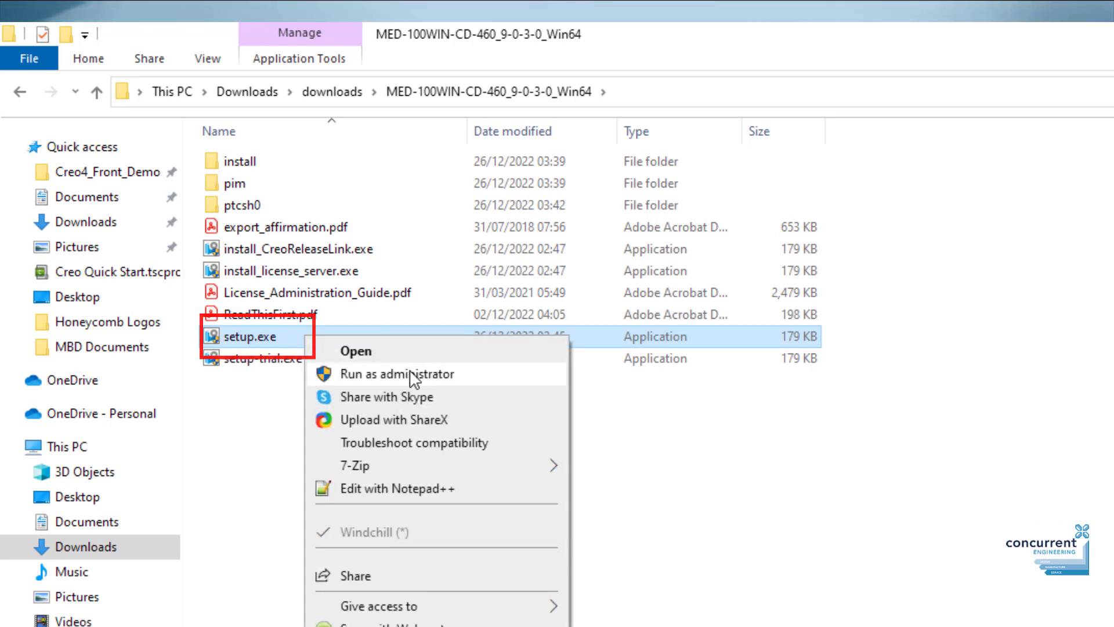
pyautogui.click(468, 381)
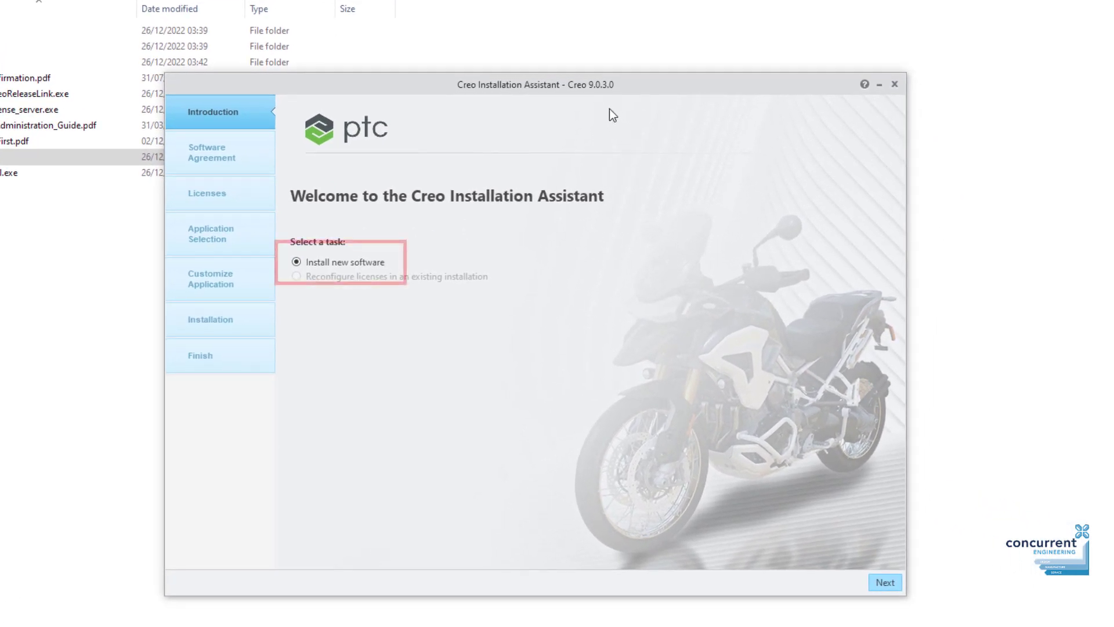
# Choose Install new software and accept the license agreement and export terms.
pyautogui.click(884, 582)
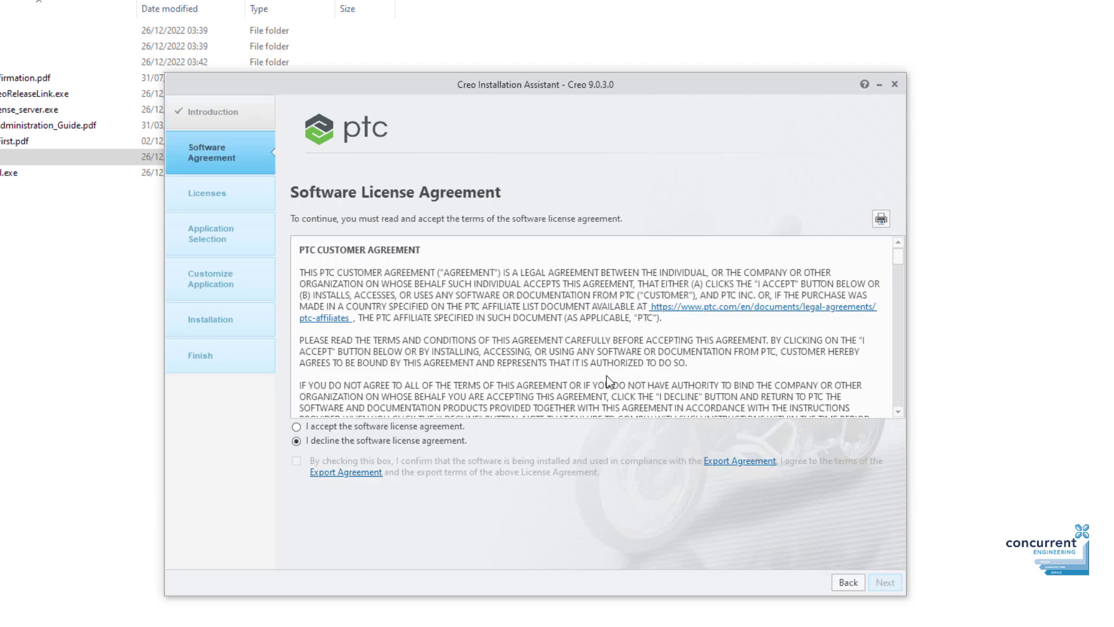
pyautogui.scroll(-6, 577, 286)
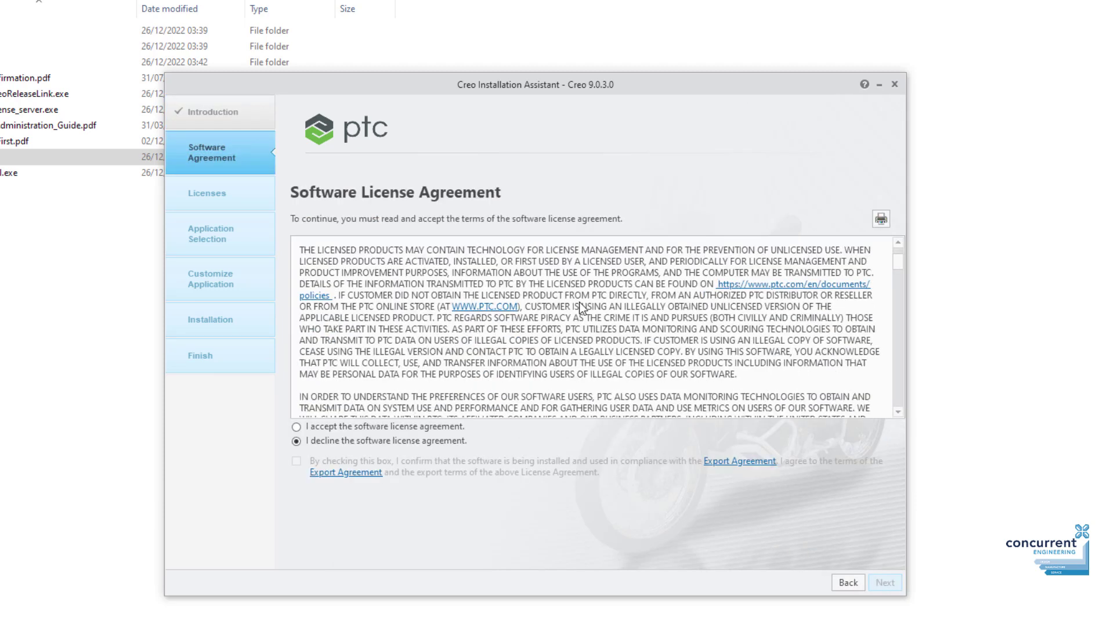
pyautogui.scroll(4, 580, 302)
pyautogui.scroll(2, 580, 302)
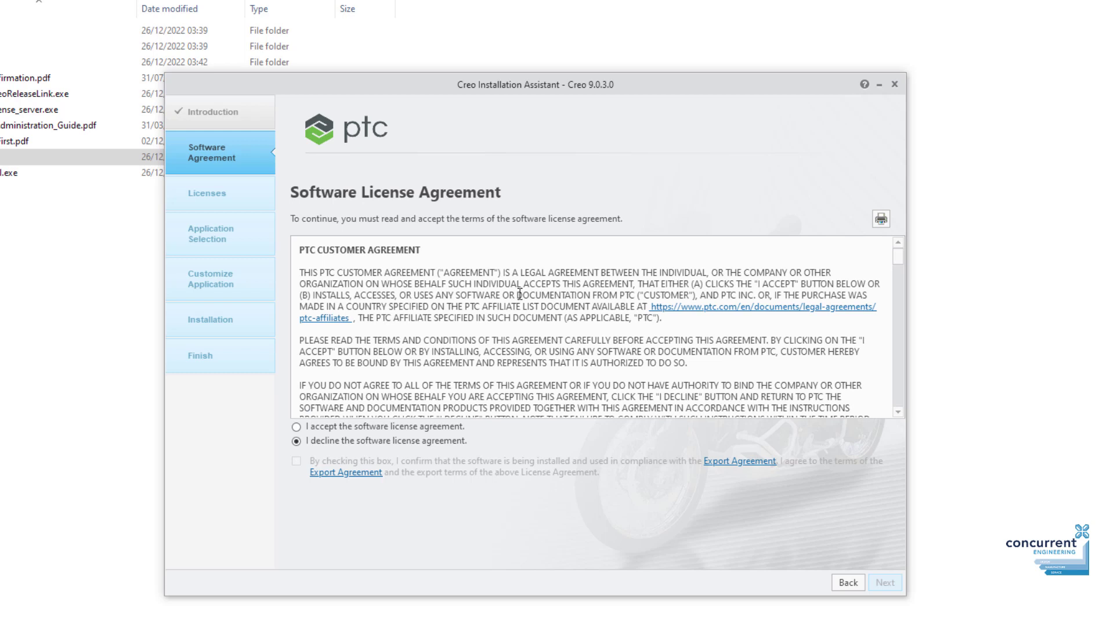
pyautogui.click(296, 427)
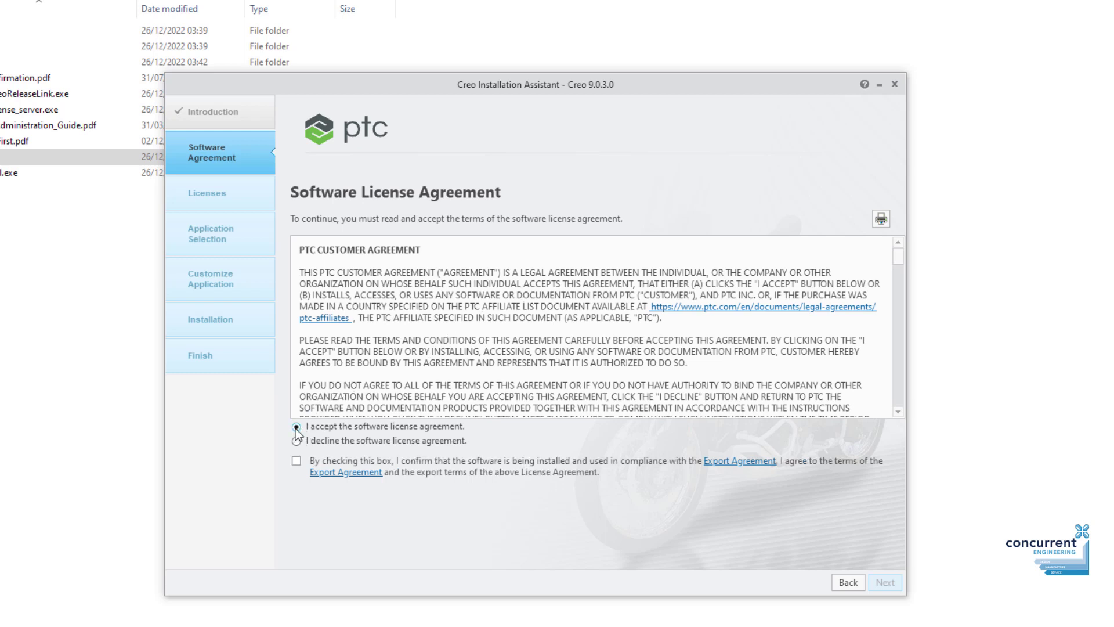
pyautogui.click(297, 461)
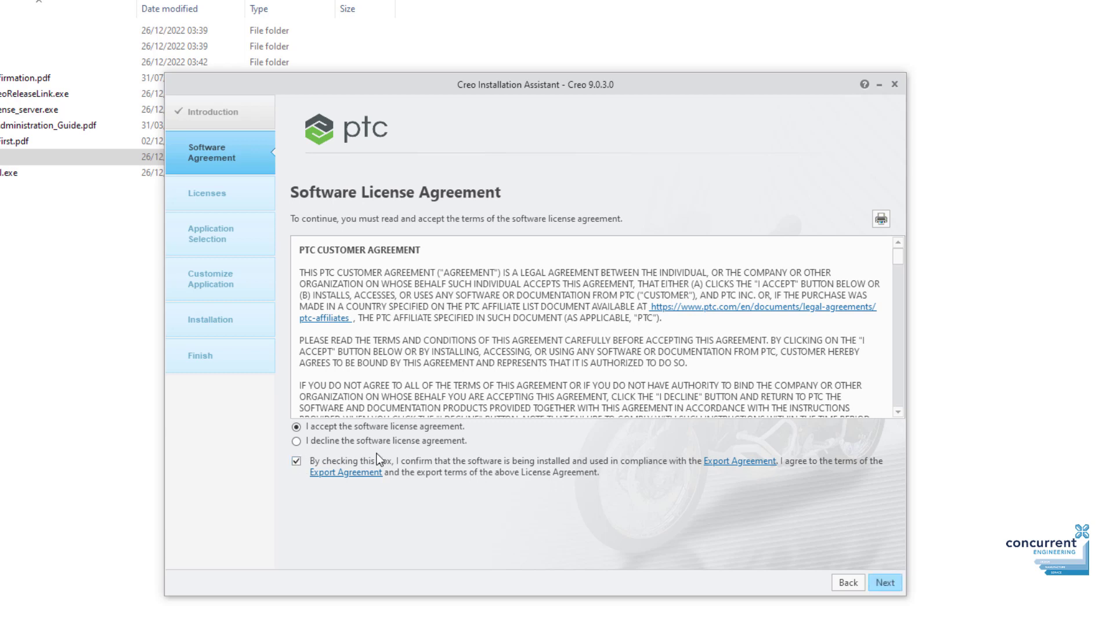
pyautogui.click(886, 582)
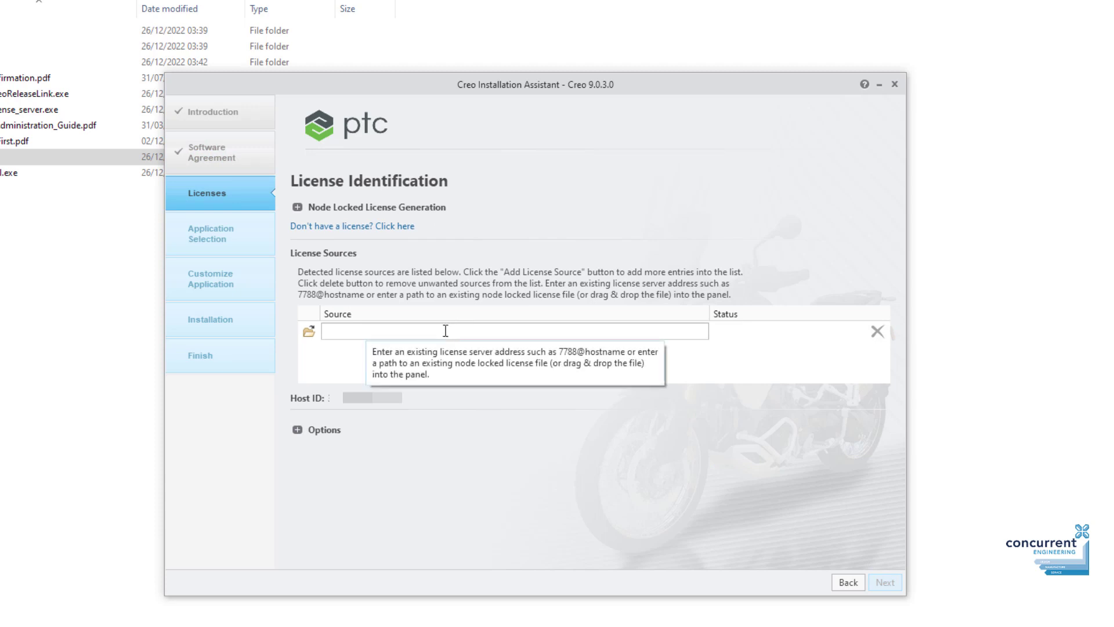
# Use the license .txt file from C:\Creo License as the license source.
pyautogui.click(307, 332)
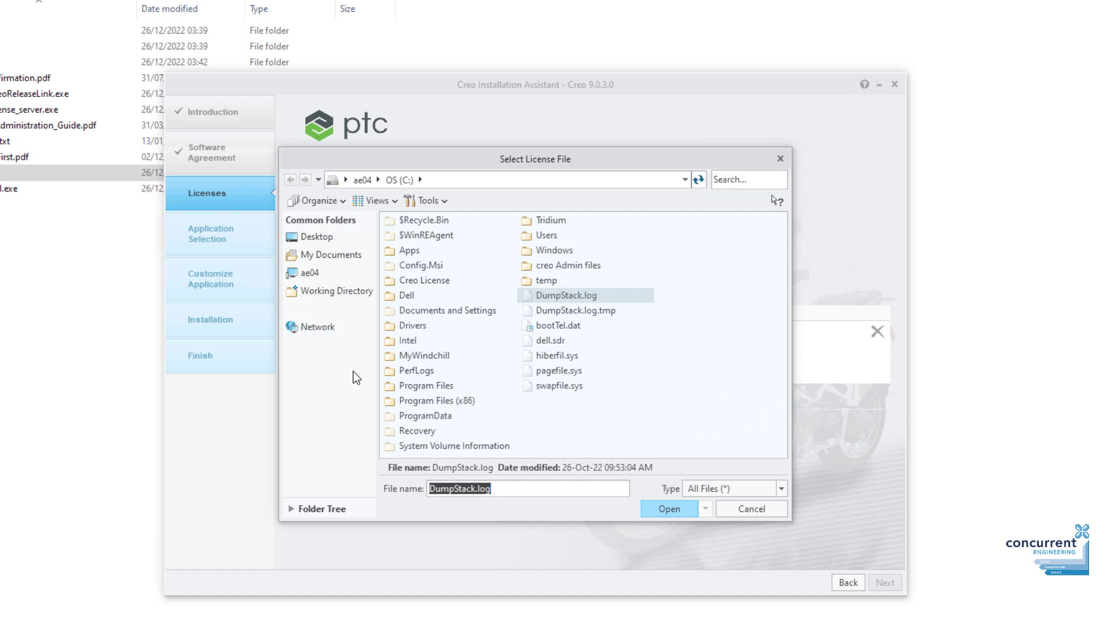
pyautogui.doubleClick(433, 282)
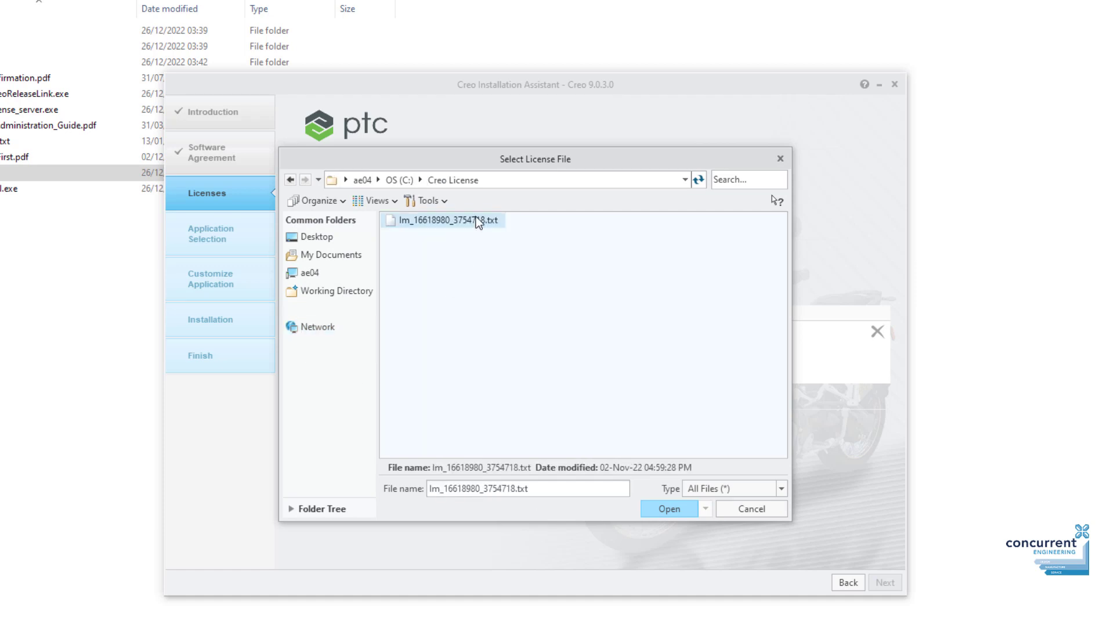
pyautogui.doubleClick(477, 221)
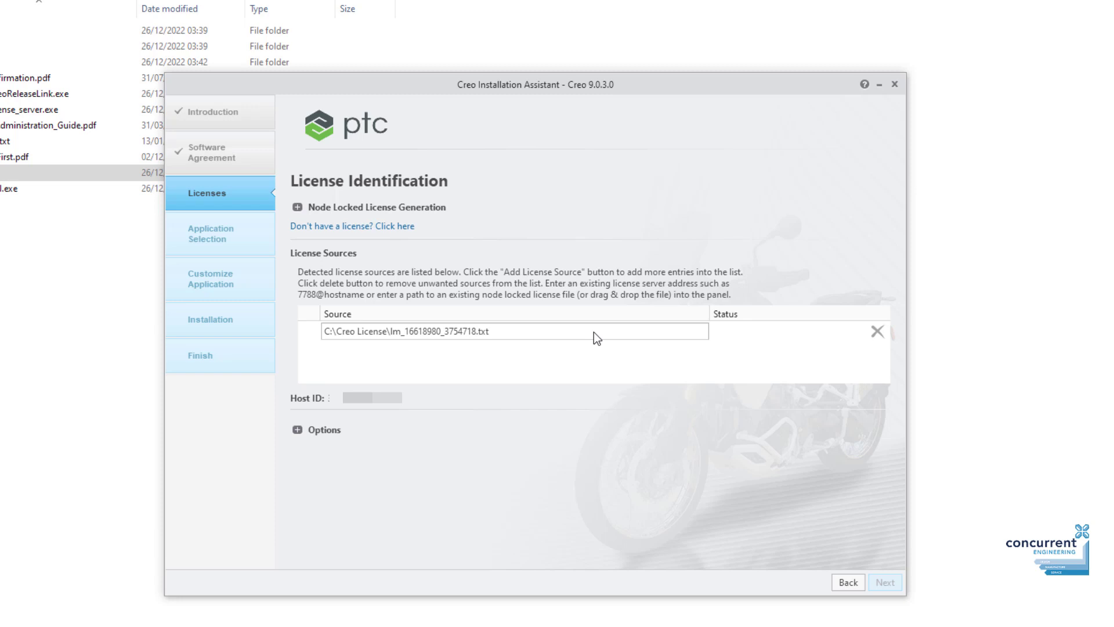
pyautogui.press('Return')
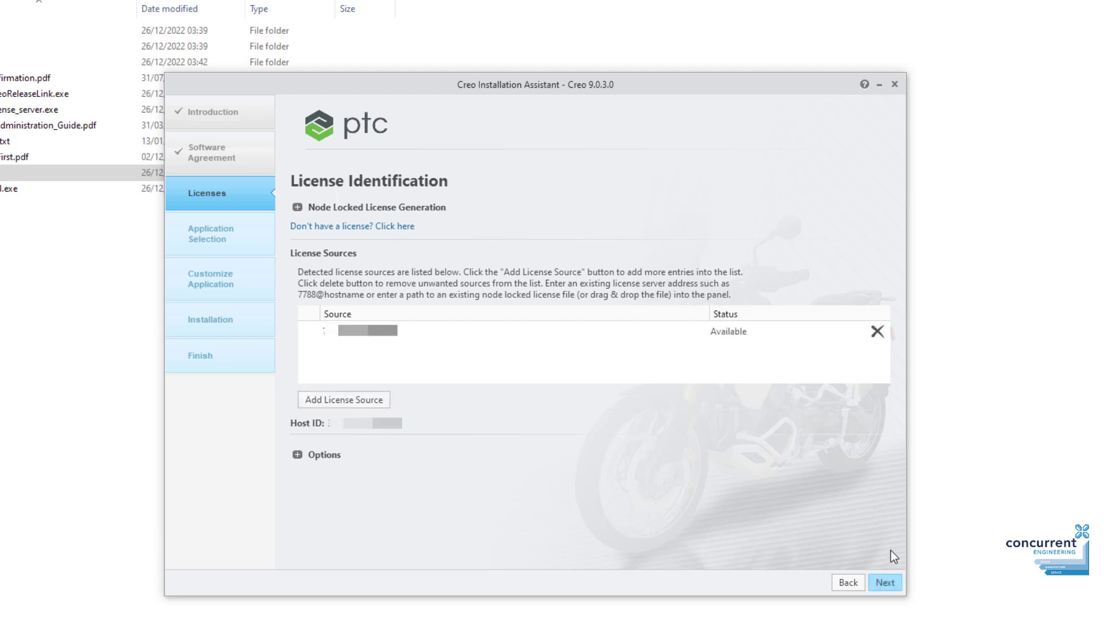
# Add Creo Ansys Simulation and Creo Simulate to the install, then view Command Configuration.
pyautogui.click(885, 582)
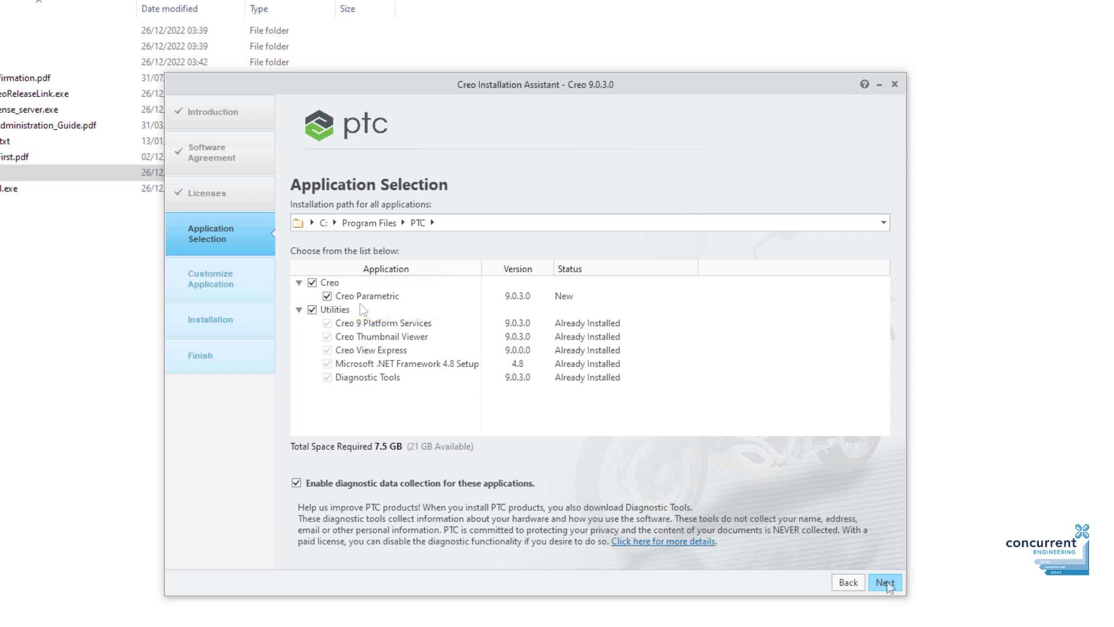
pyautogui.click(886, 583)
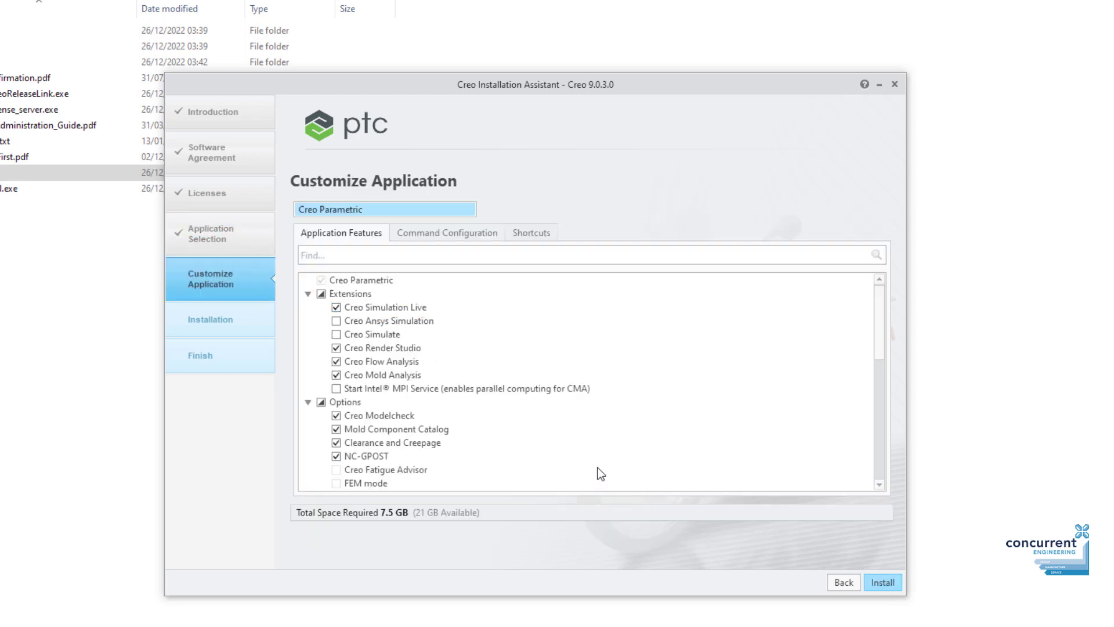
pyautogui.click(337, 321)
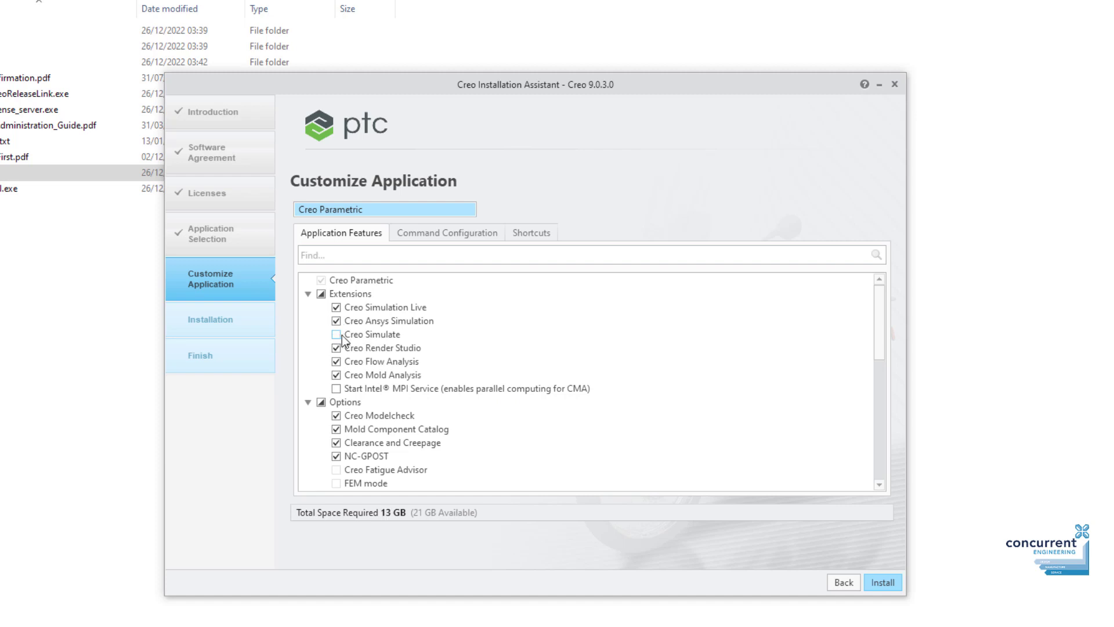
pyautogui.click(336, 335)
pyautogui.scroll(-3, 383, 351)
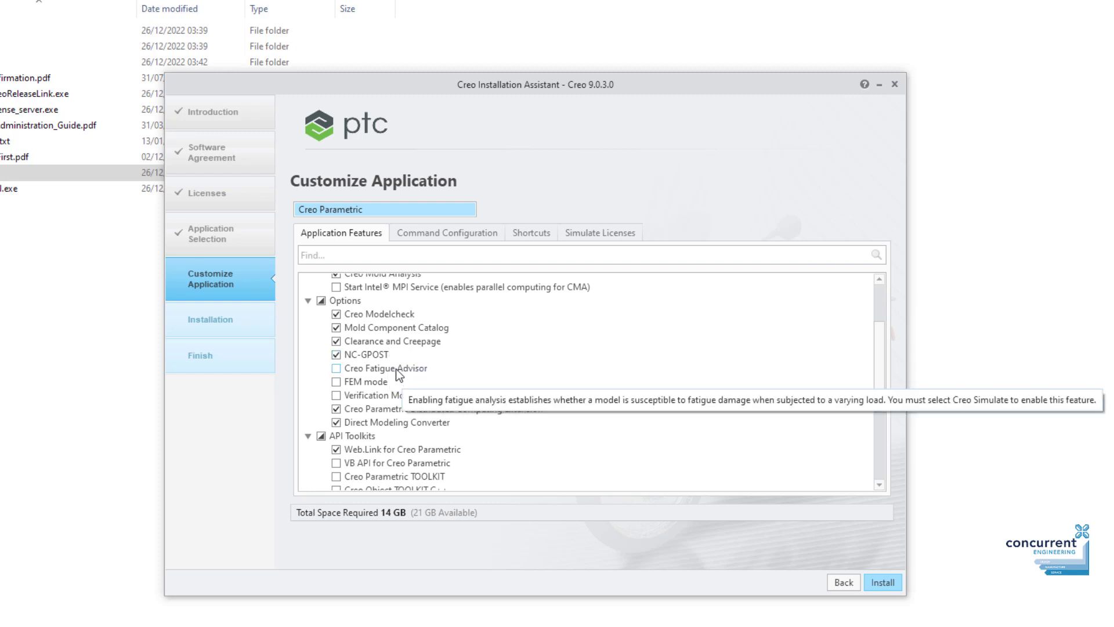
pyautogui.scroll(-3, 415, 376)
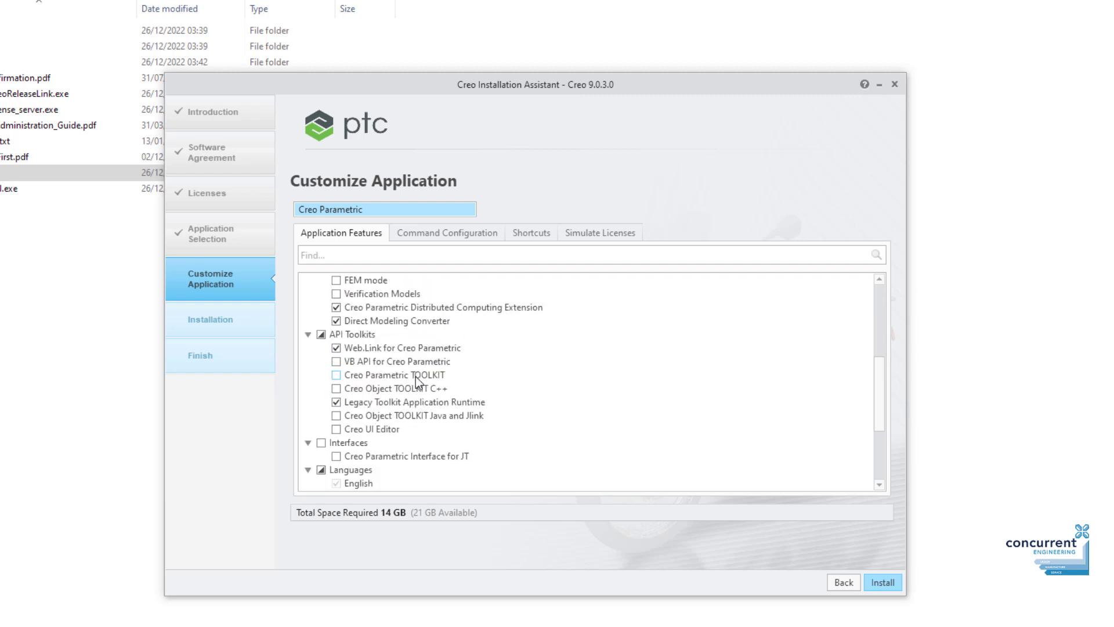
pyautogui.scroll(6, 415, 377)
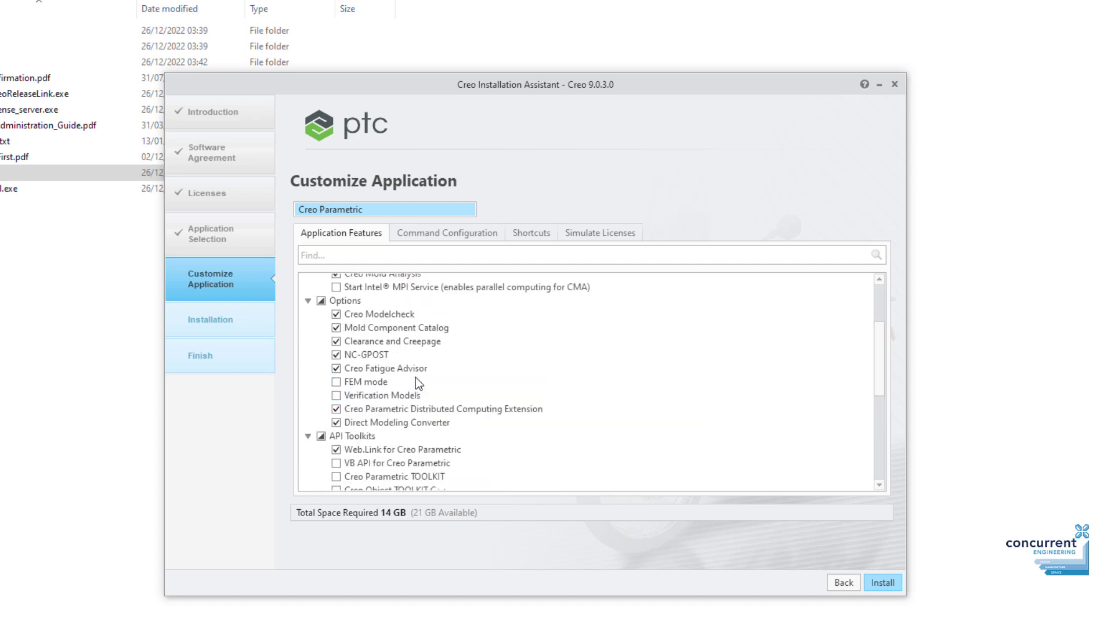
pyautogui.click(448, 233)
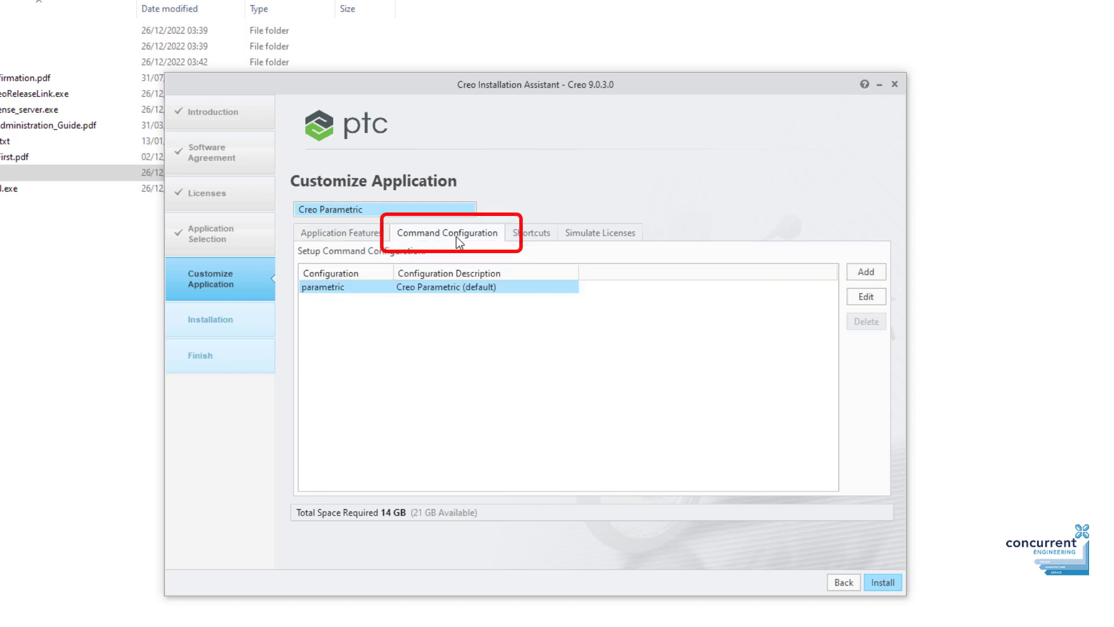
# Add Behavioral Modeling, Layout Authoring and Update Control to the parametric configuration's startup extensions.
pyautogui.click(879, 297)
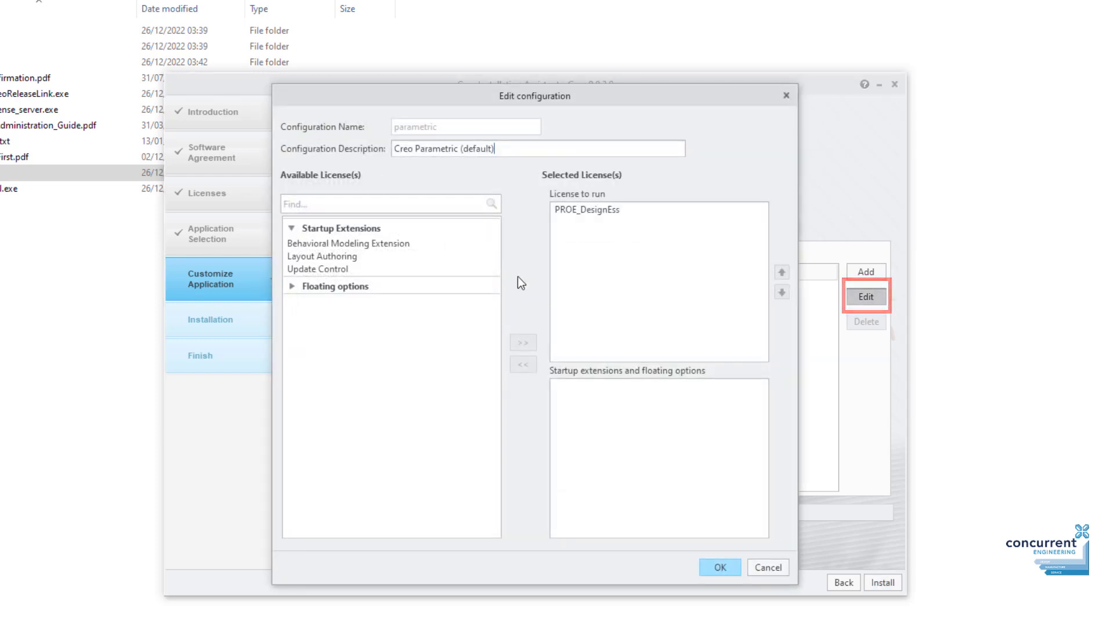
pyautogui.click(375, 243)
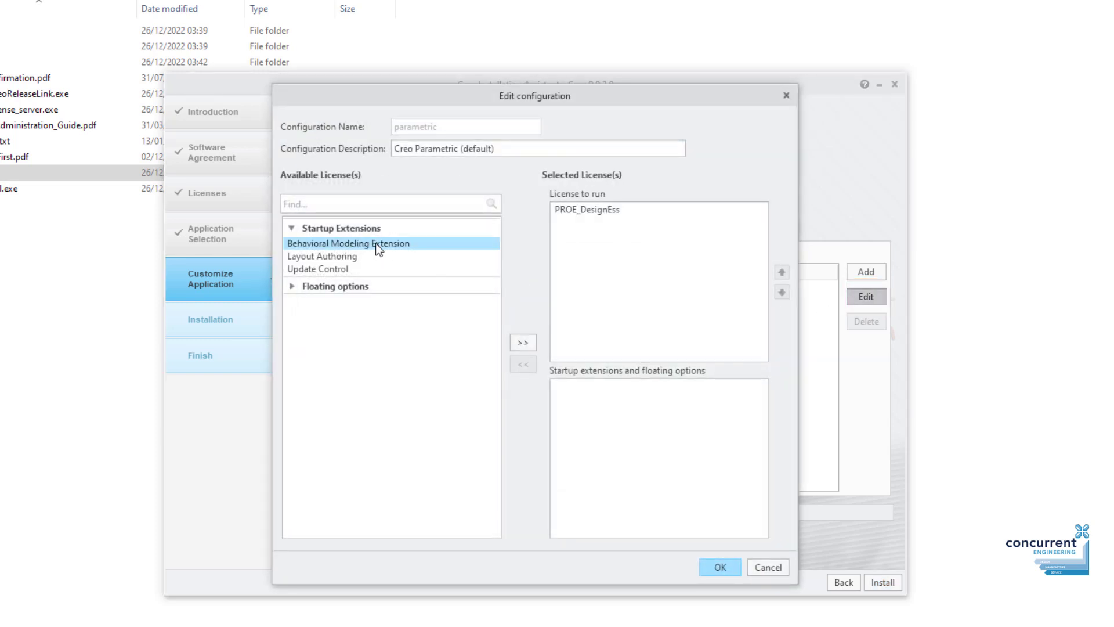
pyautogui.keyDown('shift'); pyautogui.click(346, 269); pyautogui.keyUp('shift')
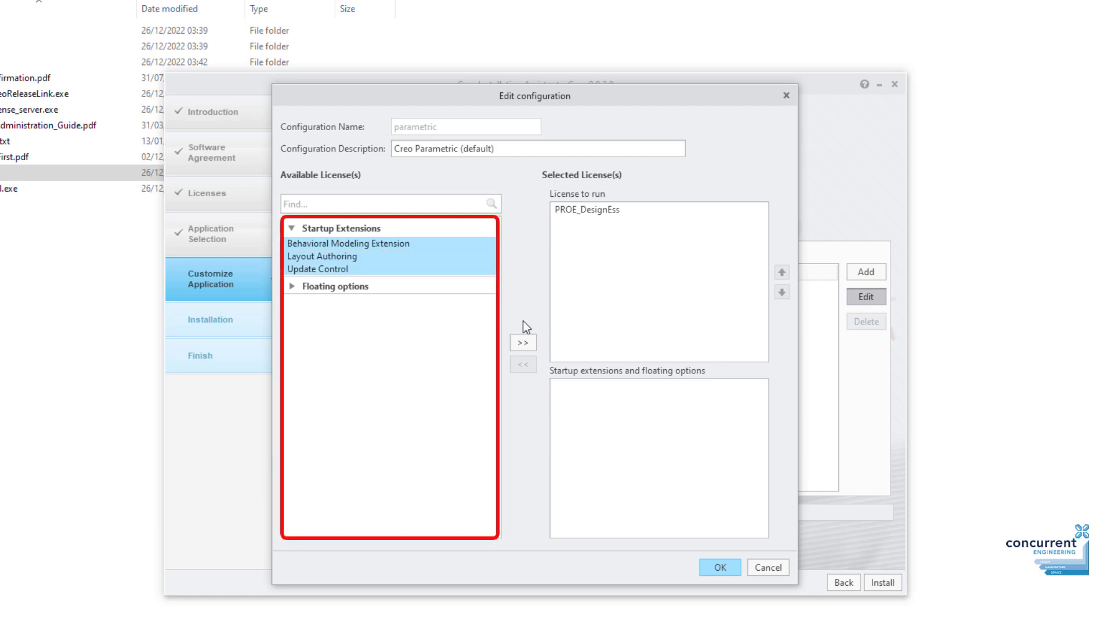
pyautogui.click(522, 343)
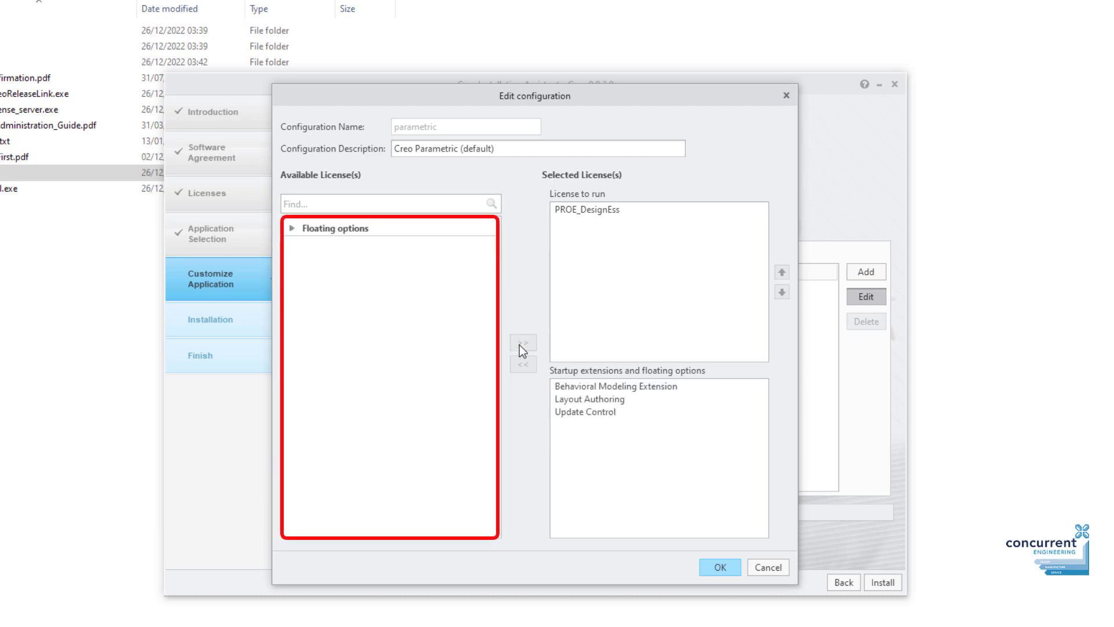
# Add every floating option to the startup list, confirm, and install Creo Parametric.
pyautogui.click(293, 228)
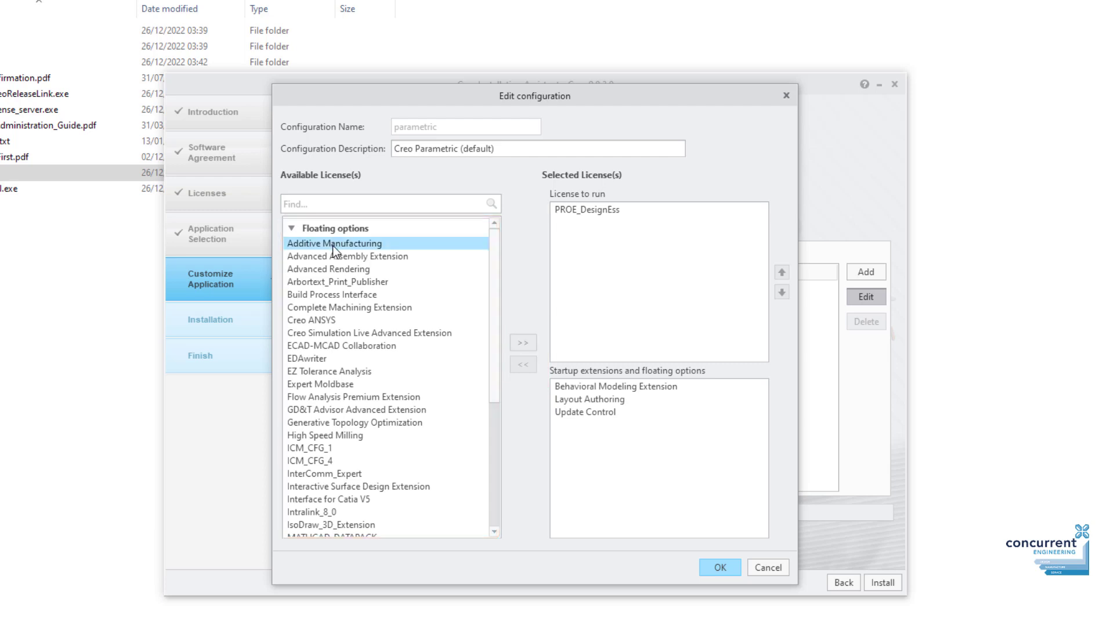
pyautogui.hotkey('ctrl', 'a')
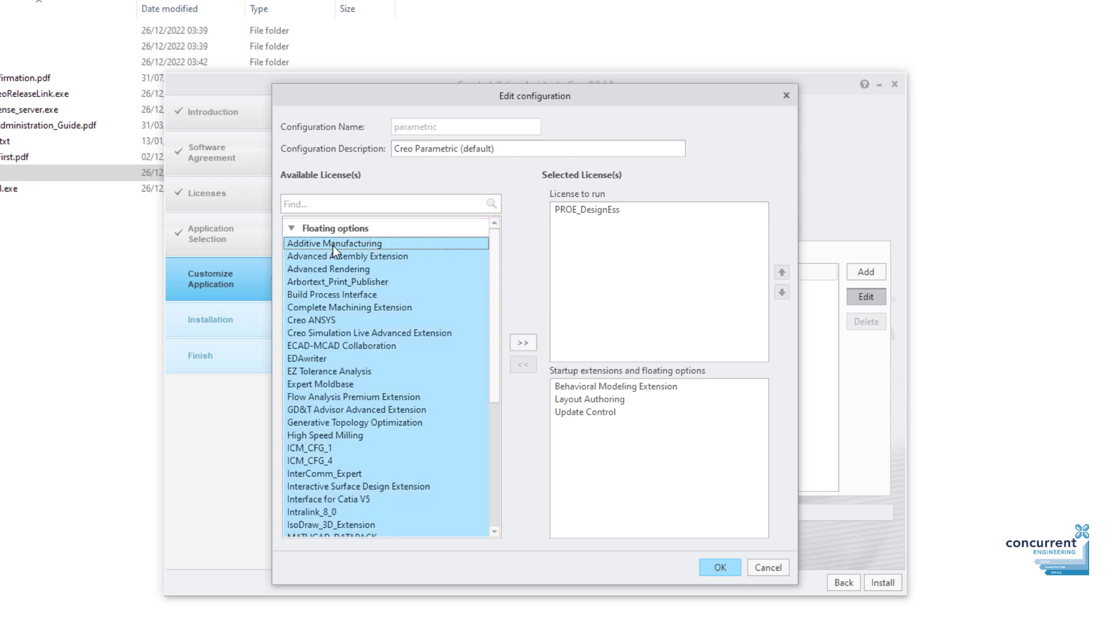
pyautogui.click(523, 342)
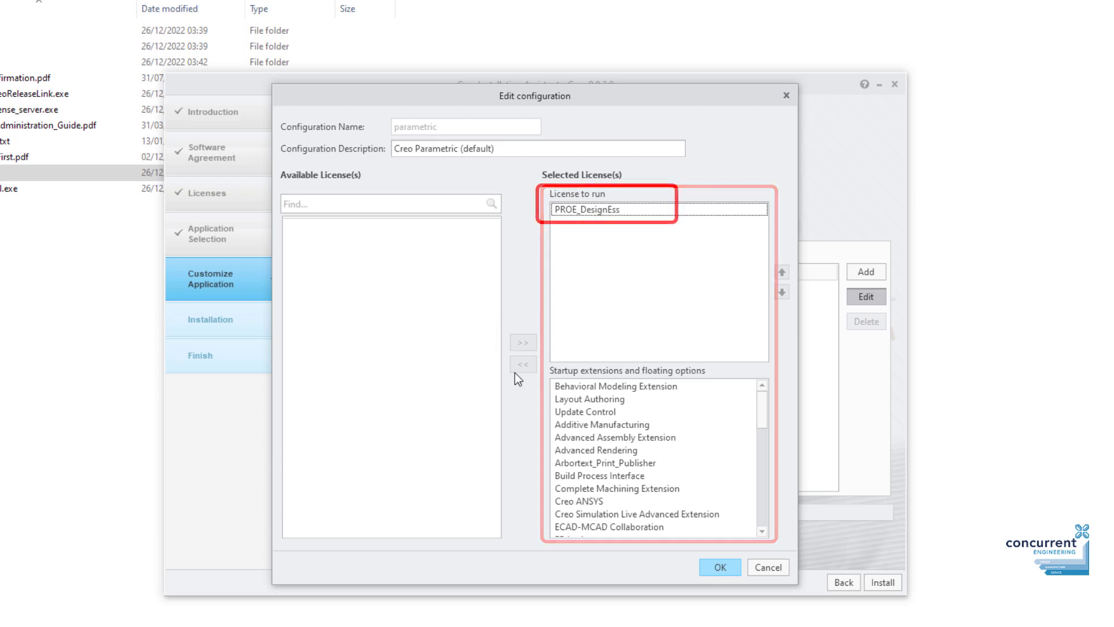
pyautogui.scroll(-5, 695, 450)
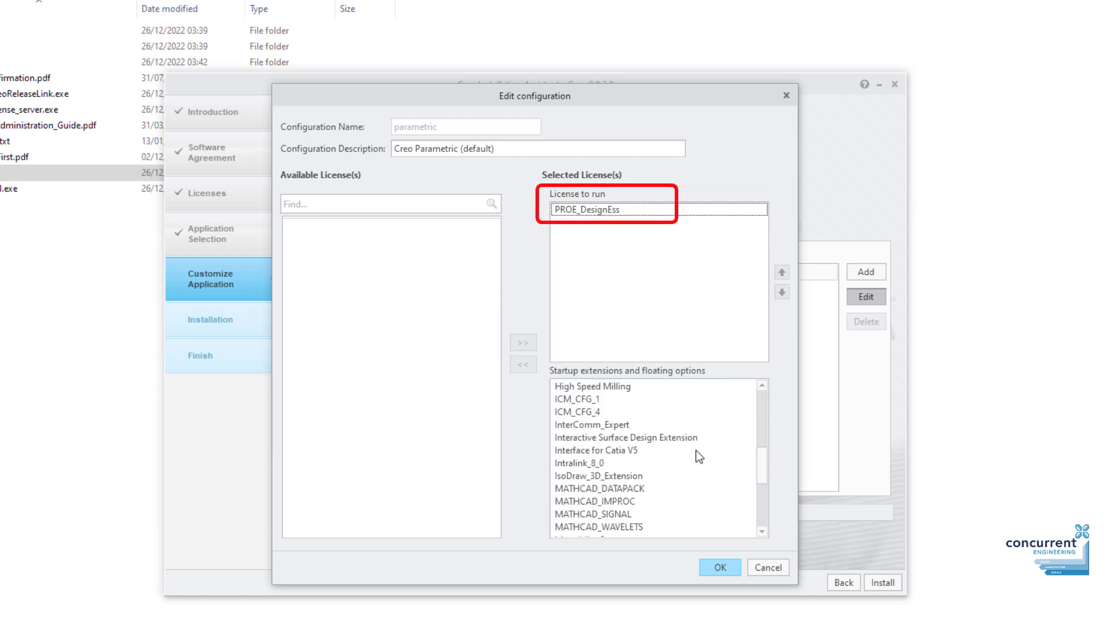
pyautogui.scroll(5, 695, 451)
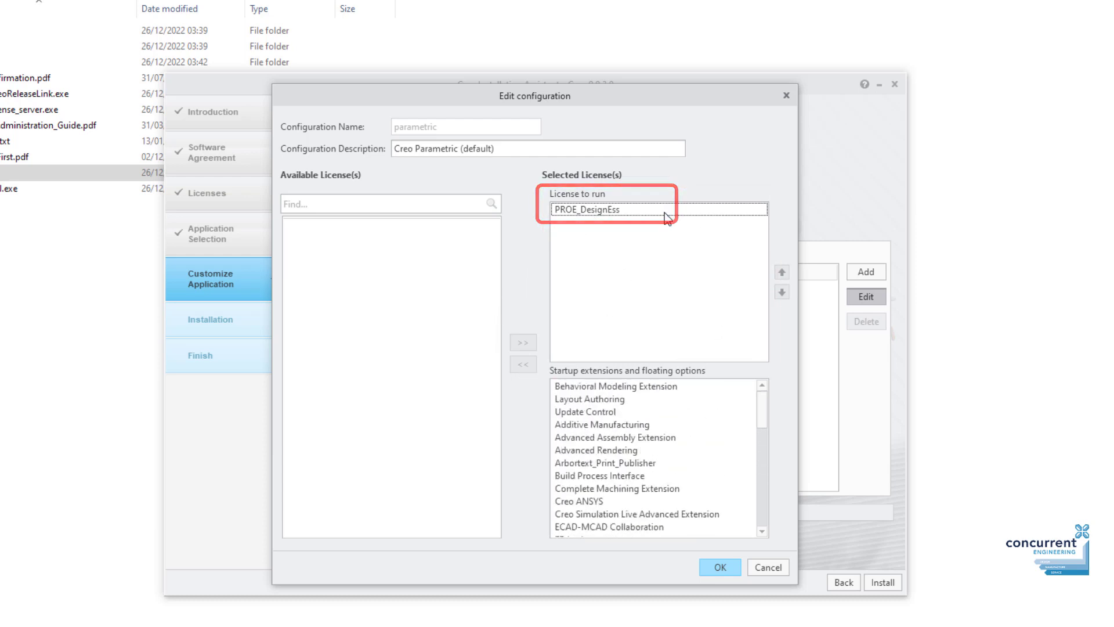
pyautogui.click(717, 567)
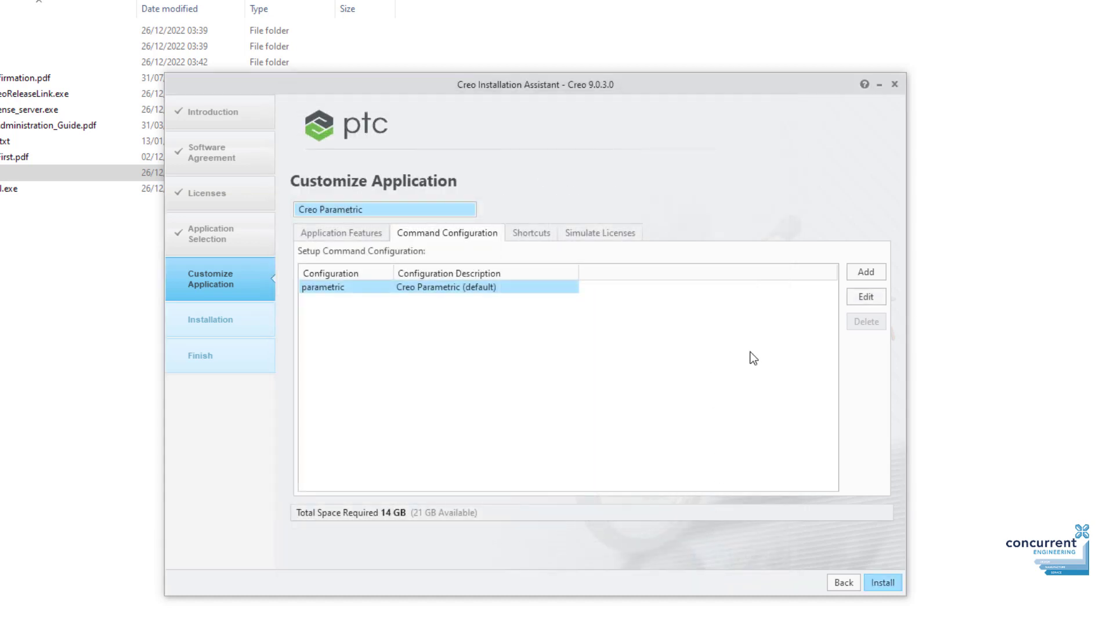
pyautogui.click(885, 585)
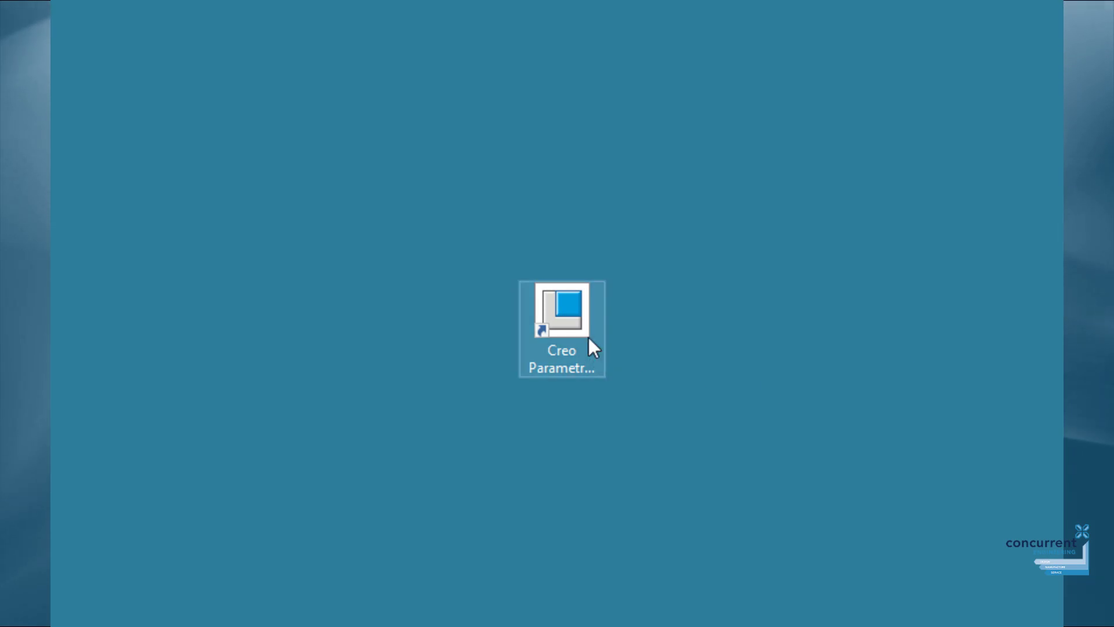
# Launch Creo Parametric 9.0.3.0 from the desktop shortcut and close the PARTcommunity page.
pyautogui.click(587, 336)
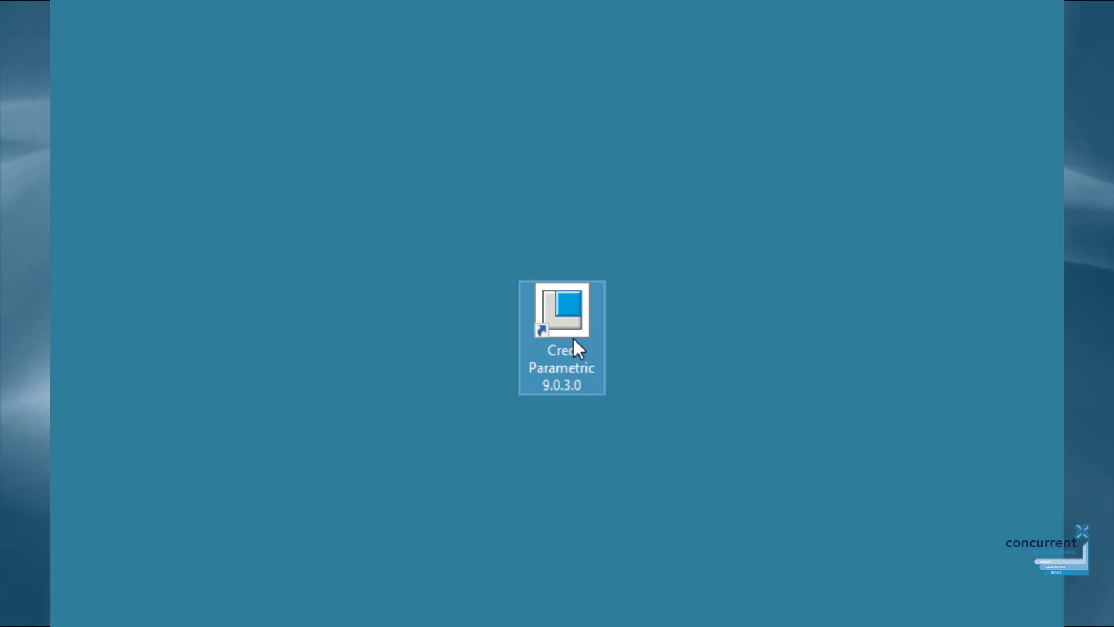
pyautogui.doubleClick(578, 346)
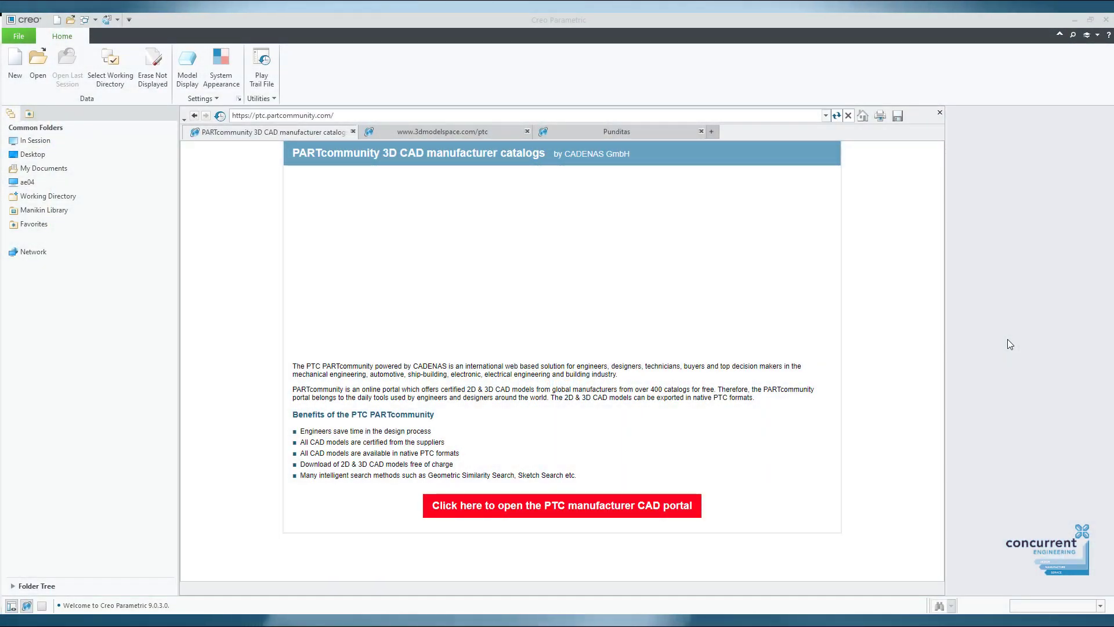
pyautogui.click(940, 113)
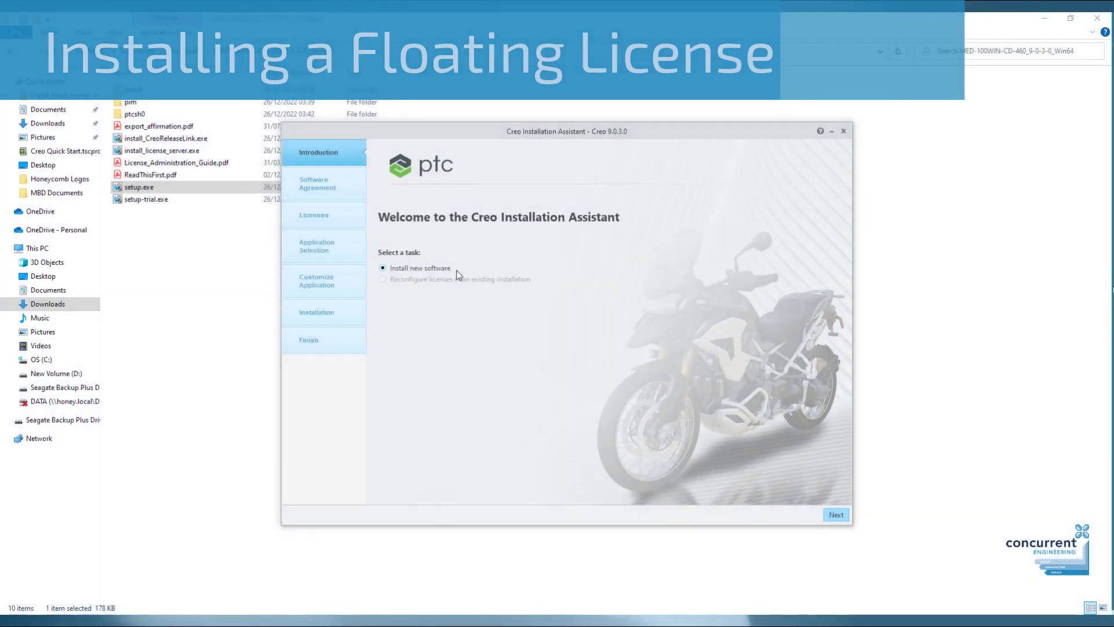
# Accept the software license agreement and the export terms.
pyautogui.click(838, 514)
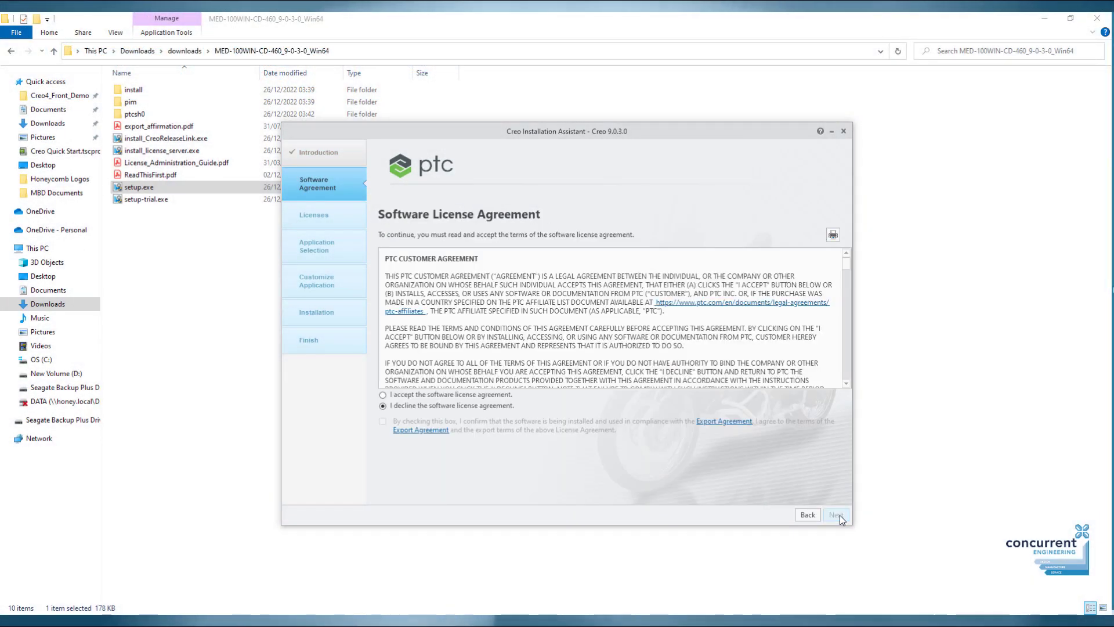
pyautogui.scroll(3, 602, 290)
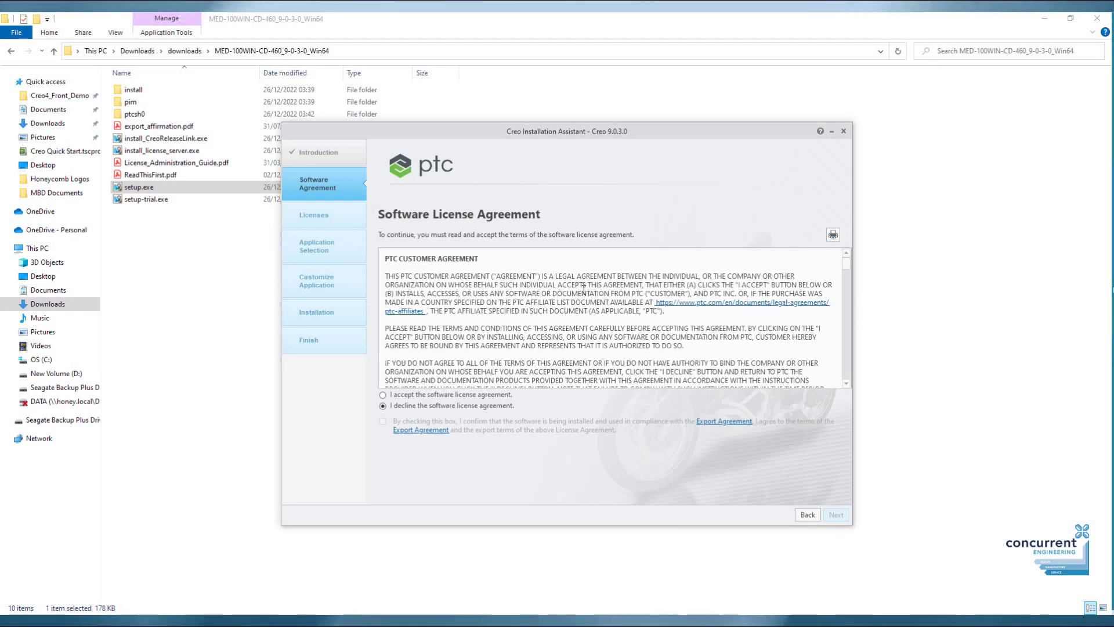
pyautogui.click(383, 395)
pyautogui.click(383, 421)
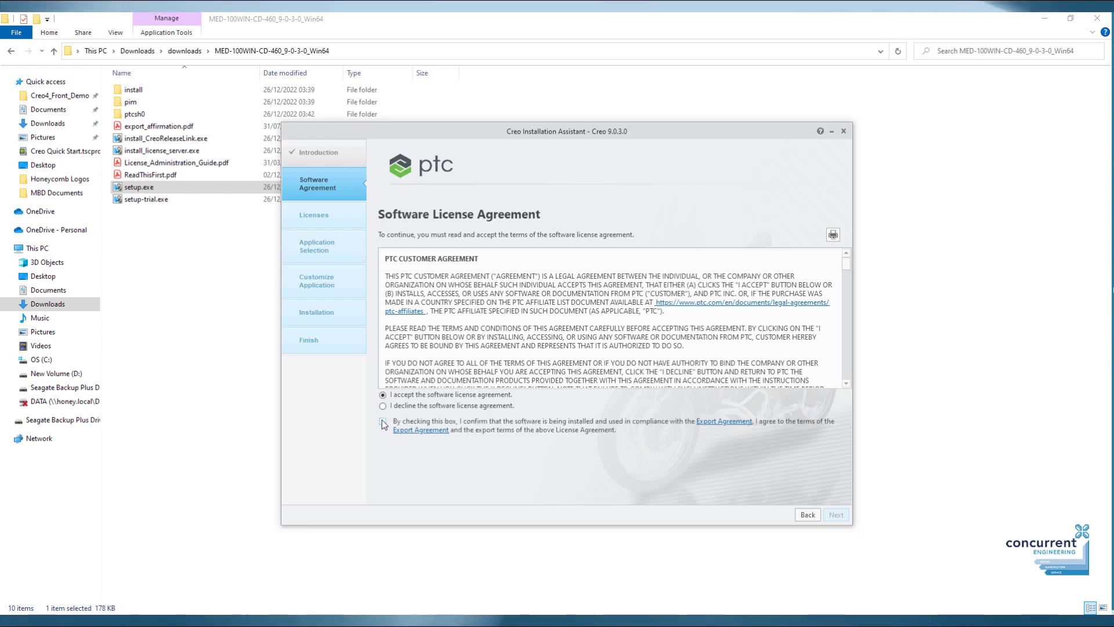
pyautogui.click(837, 515)
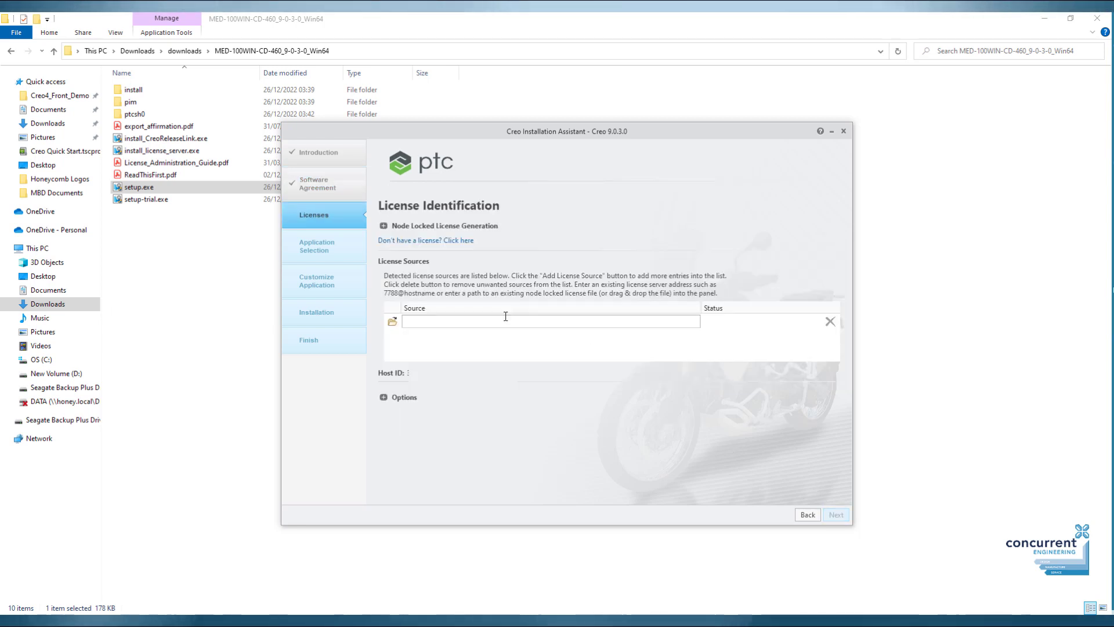
# Pick the license text file in the Creo License folder as the license source.
pyautogui.click(393, 321)
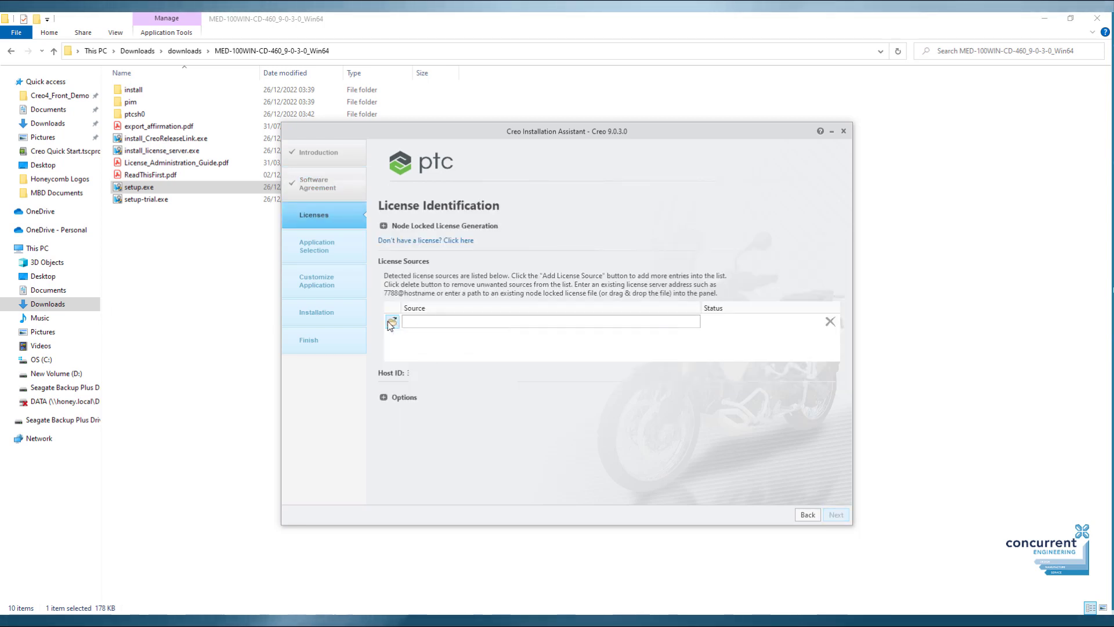
pyautogui.doubleClick(487, 282)
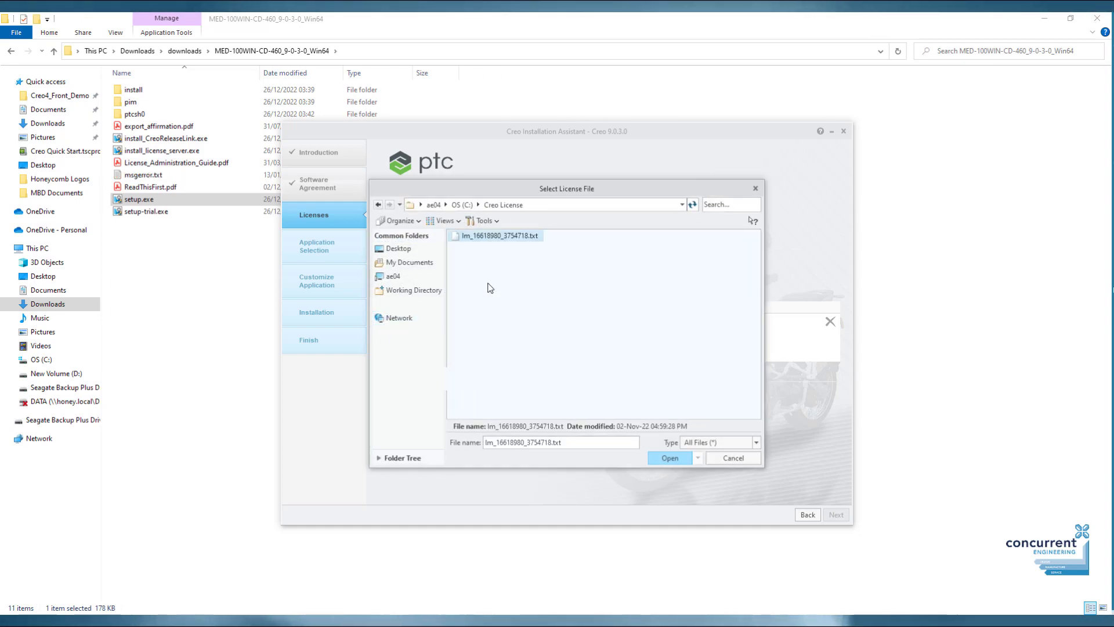
pyautogui.doubleClick(490, 235)
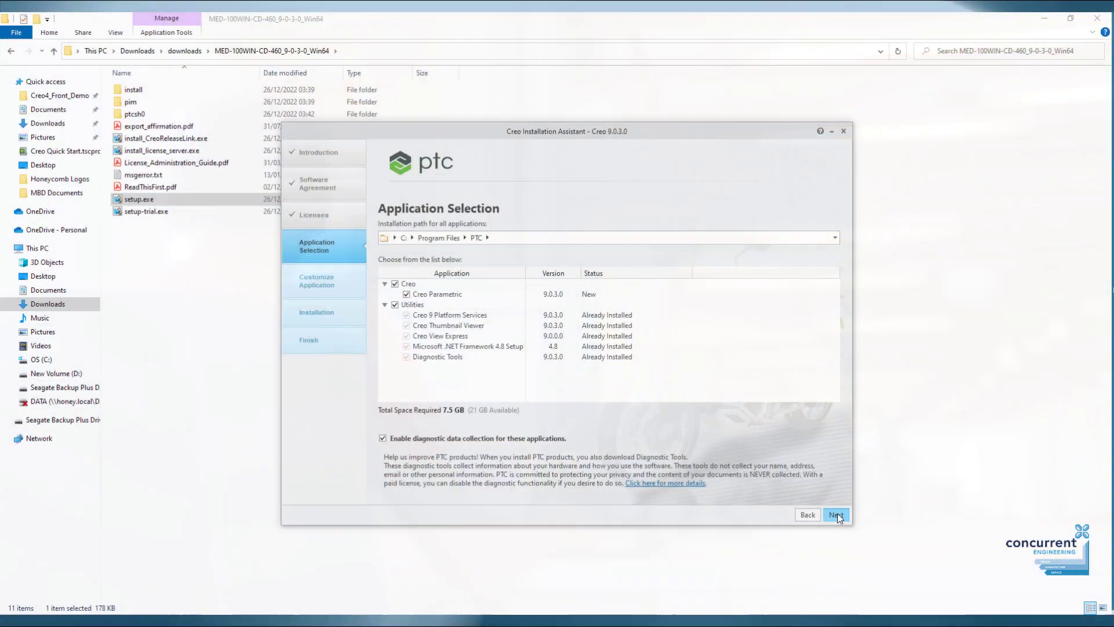
# Include Creo Ansys Simulation and Creo Simulate (14 GB total), then view Command Configuration.
pyautogui.click(837, 513)
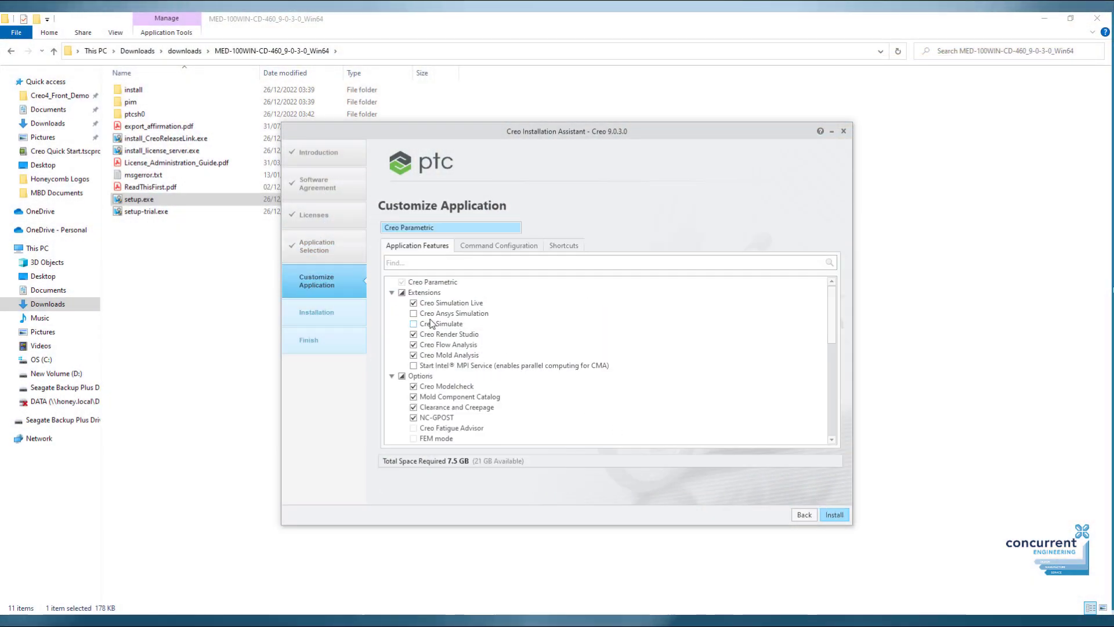
pyautogui.click(413, 314)
pyautogui.click(413, 323)
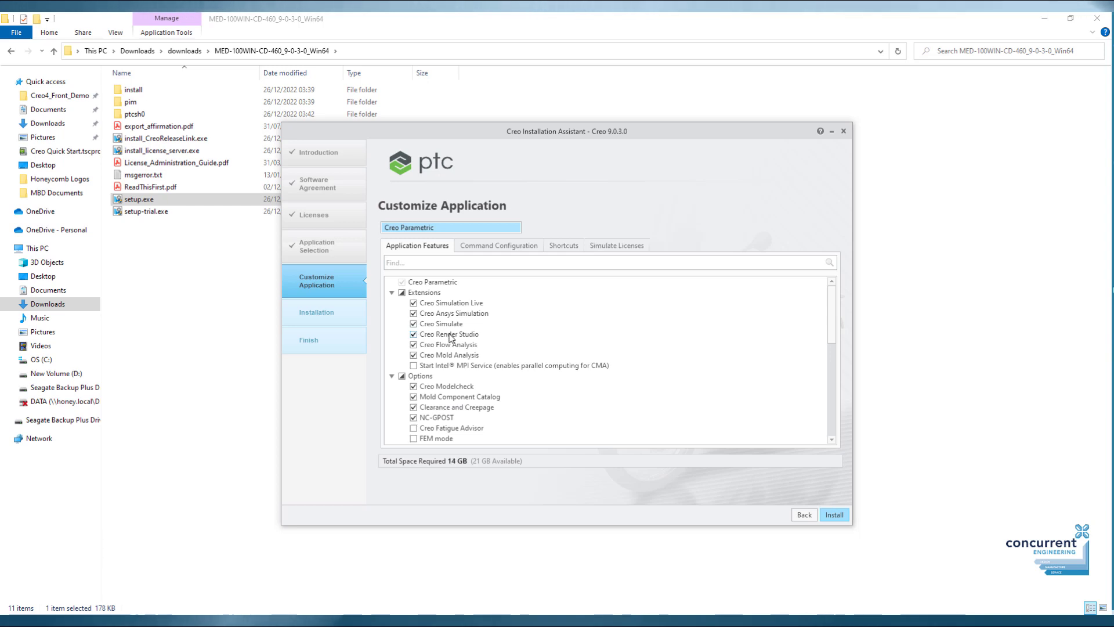
pyautogui.scroll(-3, 454, 342)
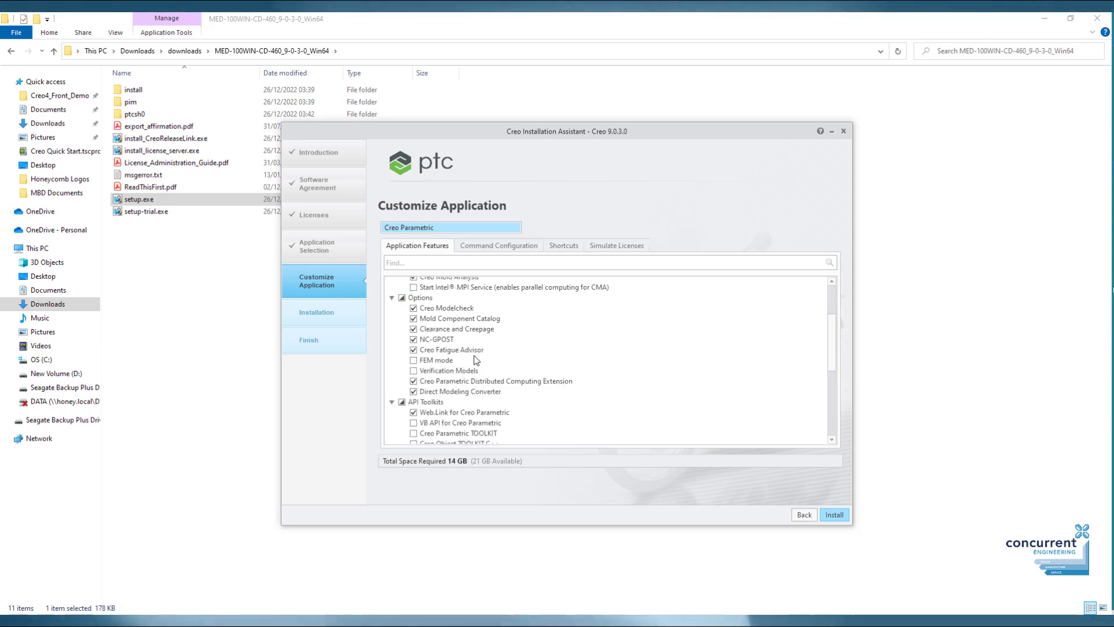
pyautogui.scroll(-3, 473, 357)
pyautogui.scroll(8, 474, 360)
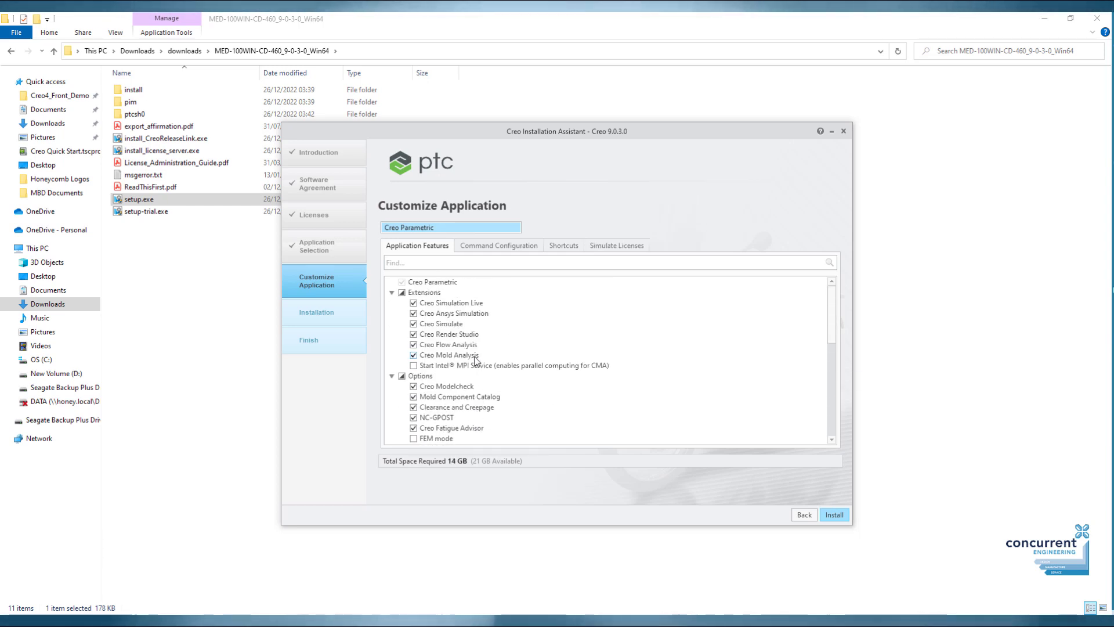
pyautogui.click(500, 246)
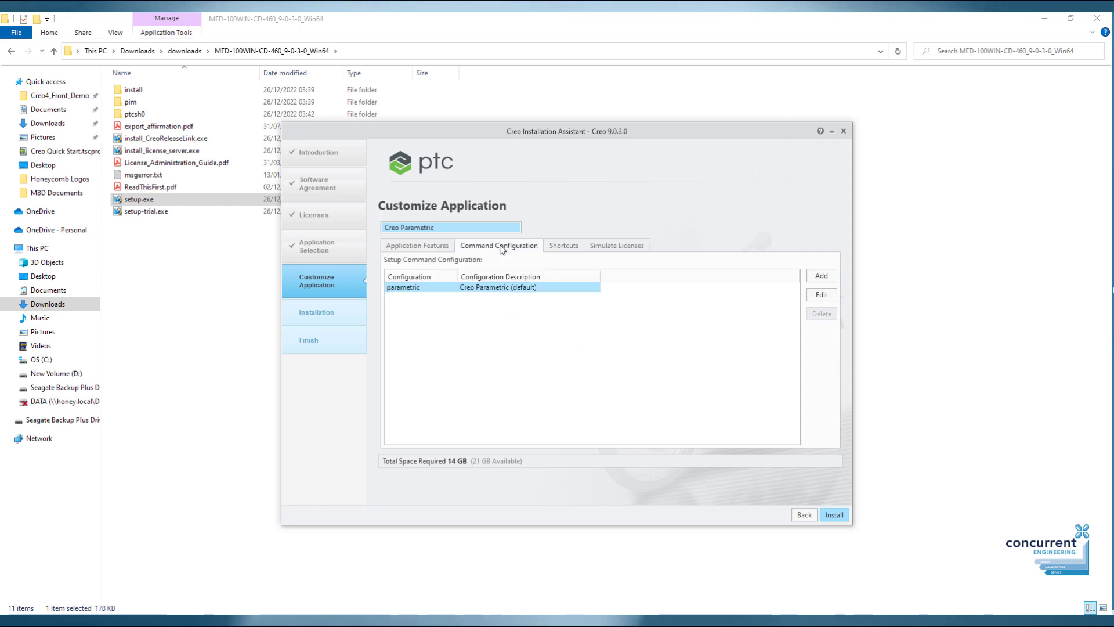
# Add the three extensions, starting with Behavioral Modeling, to the parametric configuration's startup list.
pyautogui.click(821, 295)
pyautogui.click(449, 255)
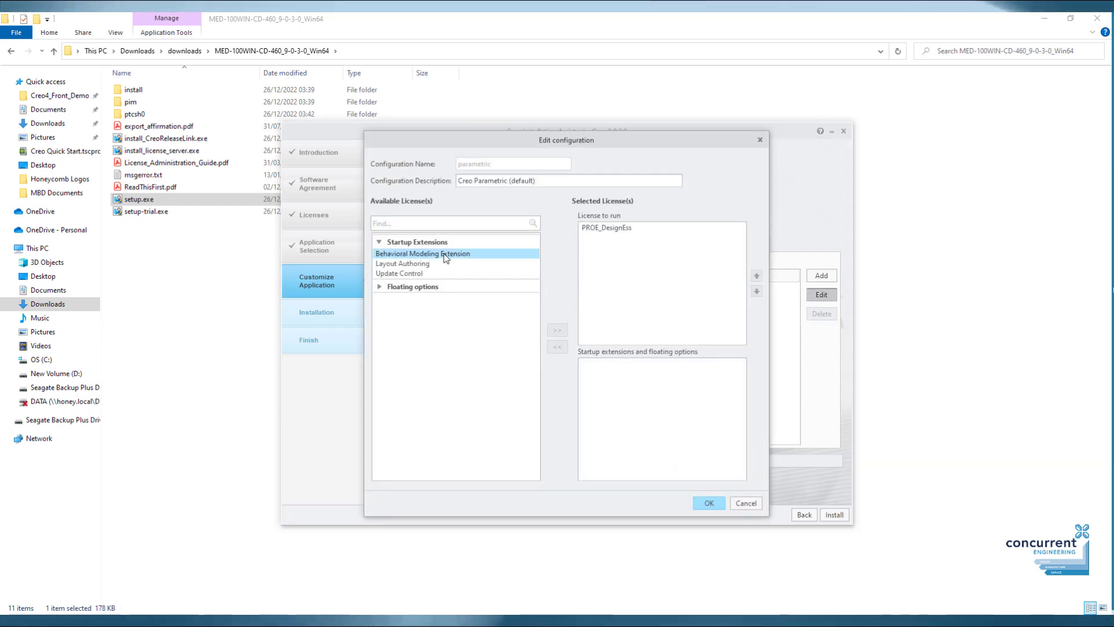
pyautogui.keyDown('shift'); pyautogui.click(433, 273); pyautogui.keyUp('shift')
pyautogui.click(556, 330)
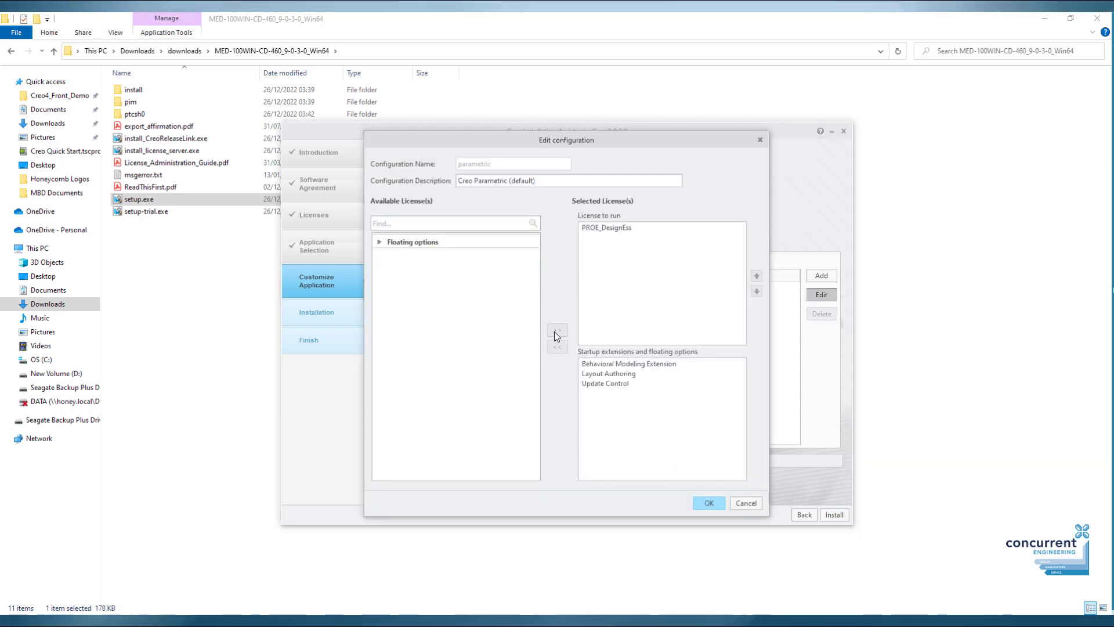
# Load all floating options as startup extensions, confirm, and begin the installation.
pyautogui.click(391, 242)
pyautogui.click(410, 254)
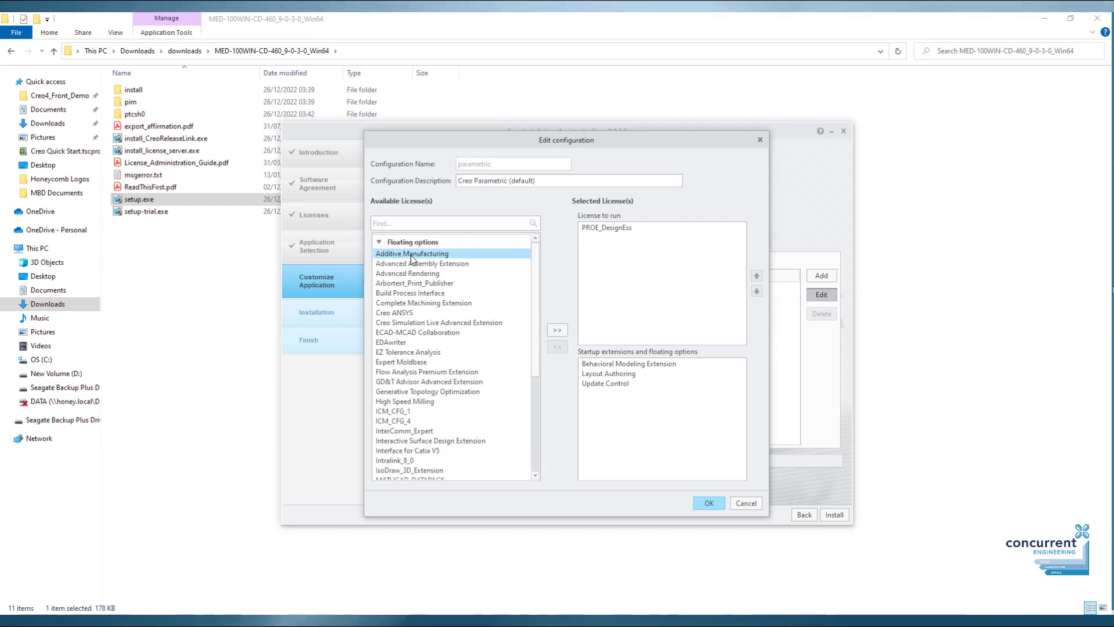
pyautogui.hotkey('ctrl', 'a')
pyautogui.click(557, 330)
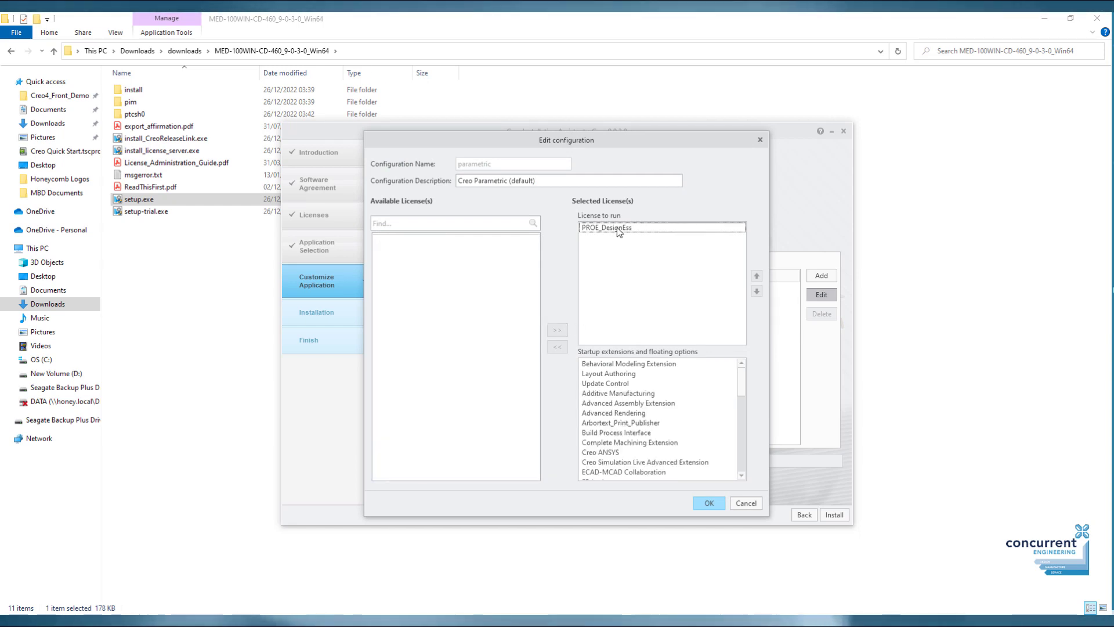
pyautogui.scroll(-10, 690, 413)
pyautogui.scroll(10, 688, 406)
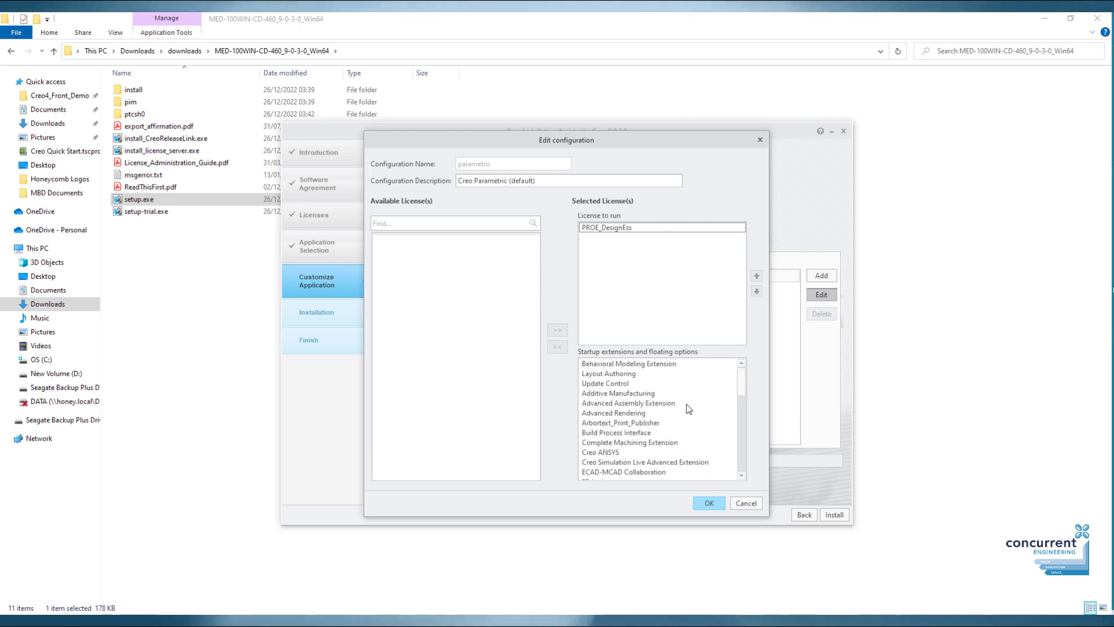
pyautogui.click(707, 503)
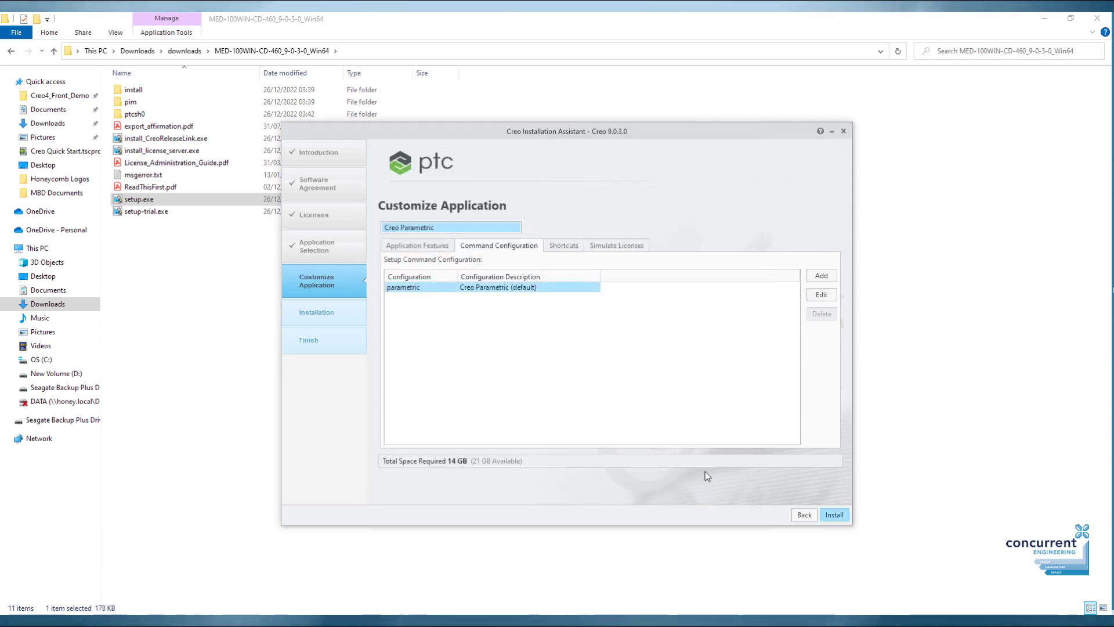
pyautogui.click(836, 517)
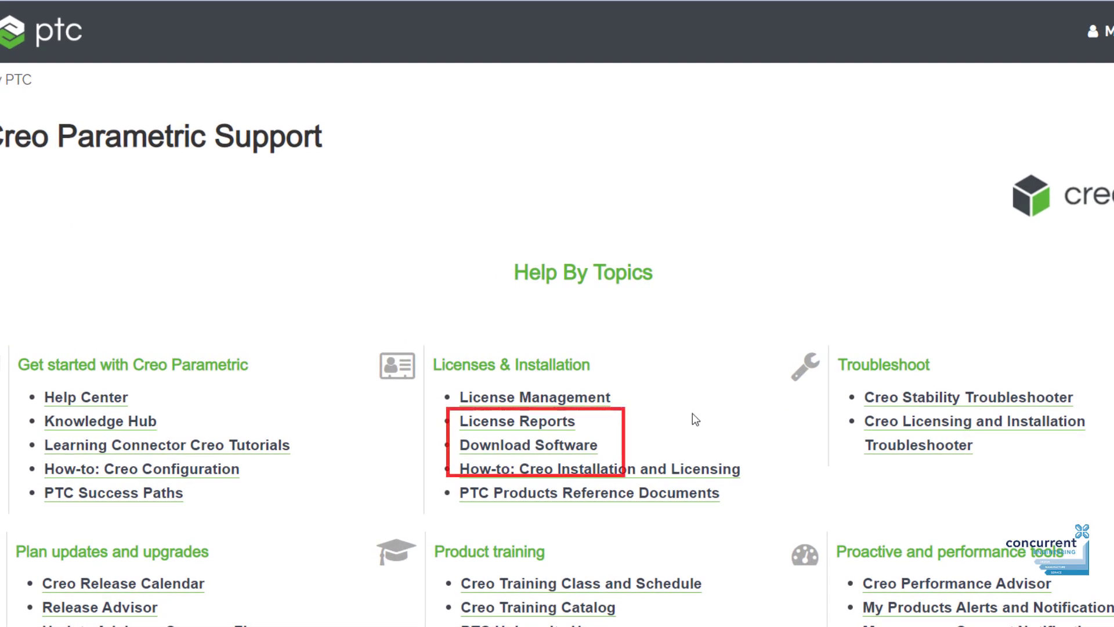
# From Download Software, open the CS154266 compatibility matrix and the English License Server Hardware Notes PDF.
pyautogui.click(562, 445)
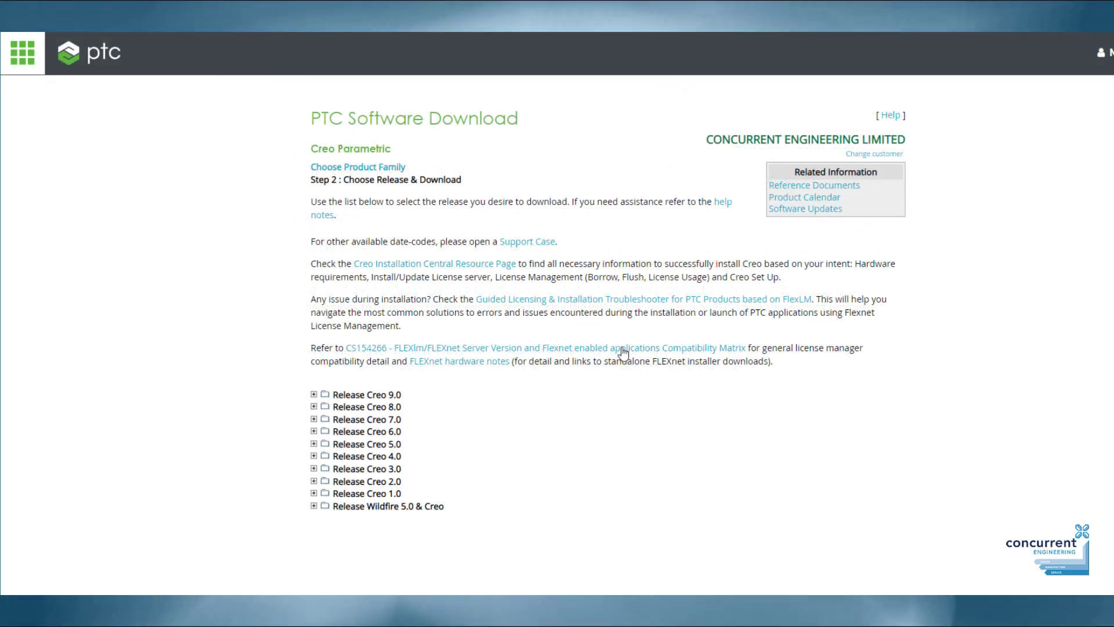
pyautogui.click(623, 348)
pyautogui.scroll(-5, 589, 348)
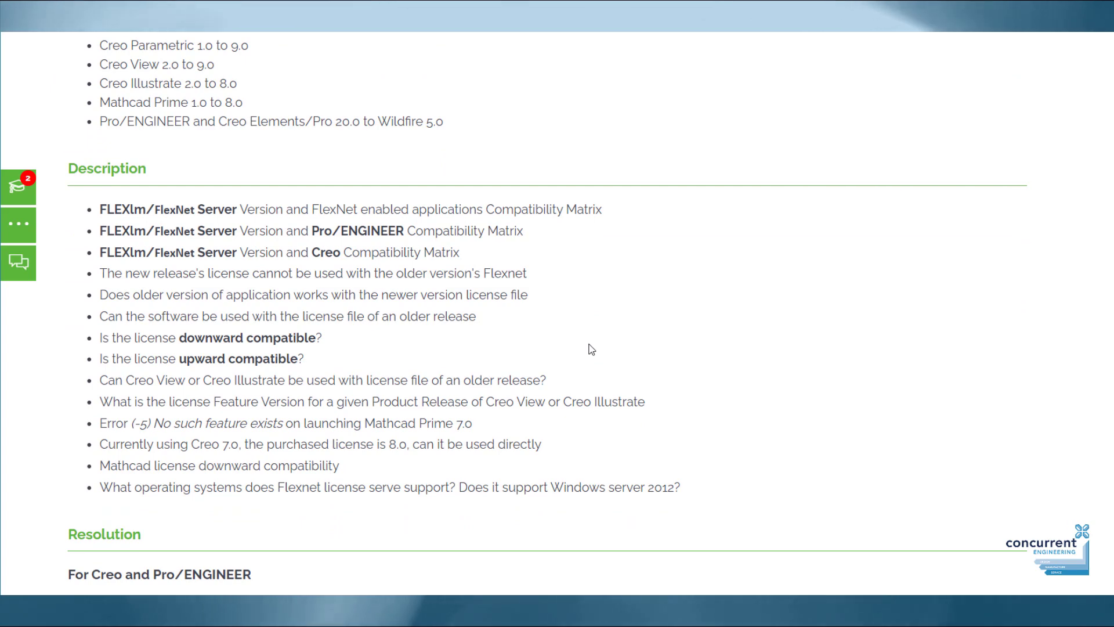
pyautogui.scroll(-5, 591, 349)
pyautogui.scroll(-4, 591, 349)
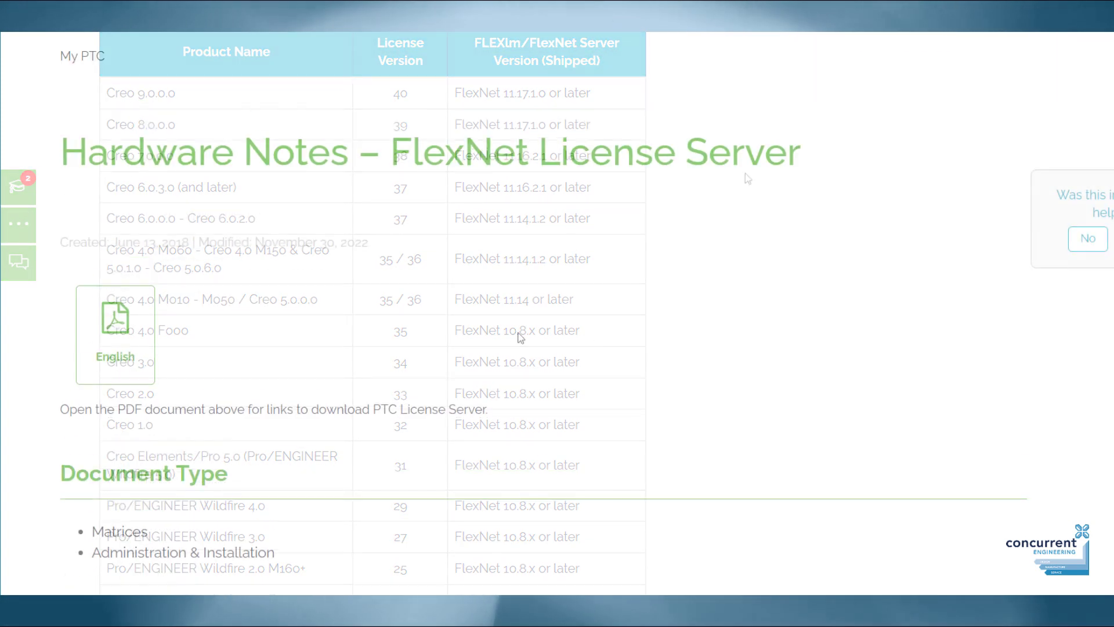
pyautogui.click(113, 334)
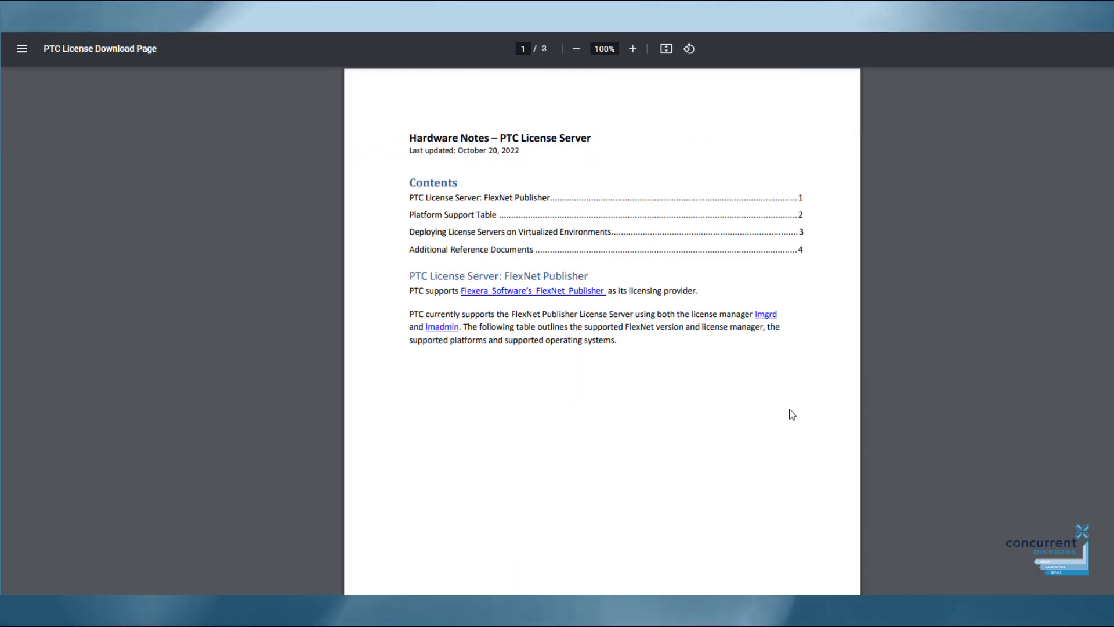
pyautogui.scroll(-10, 900, 385)
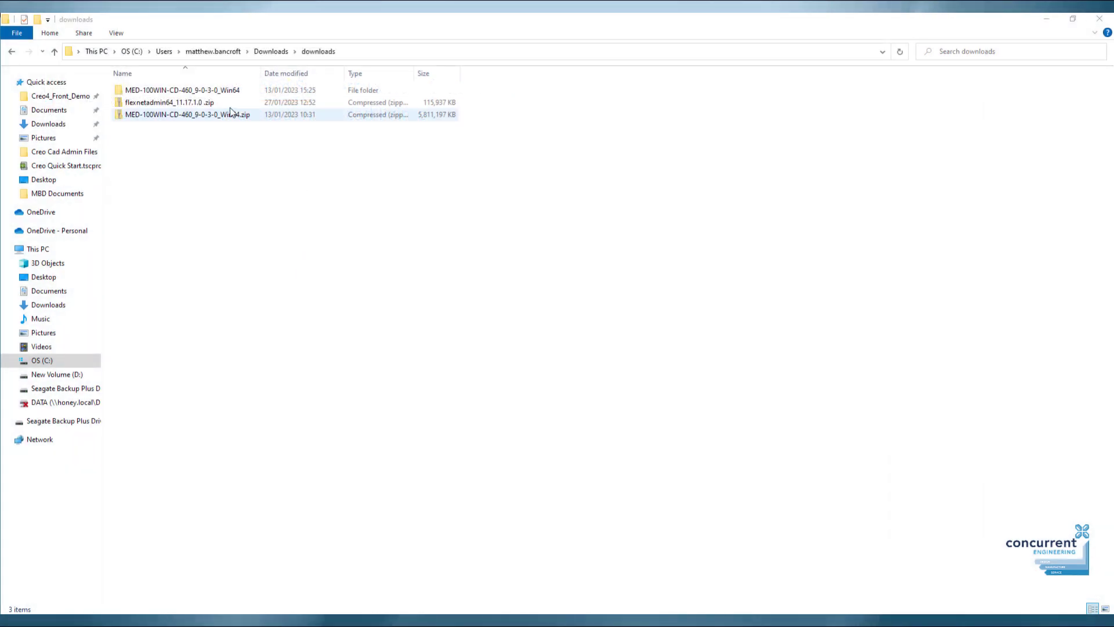
# Extract the flexnetadmin zip with 7-Zip into a flexnetadmin64_11.17.1.0 folder.
pyautogui.click(212, 102)
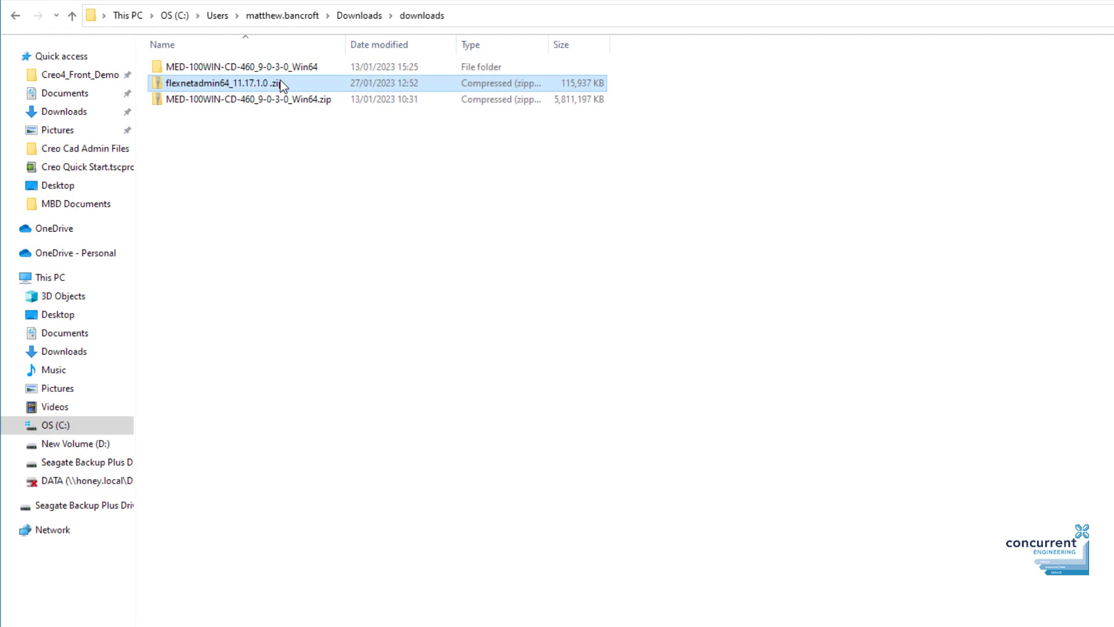
pyautogui.rightClick(280, 83)
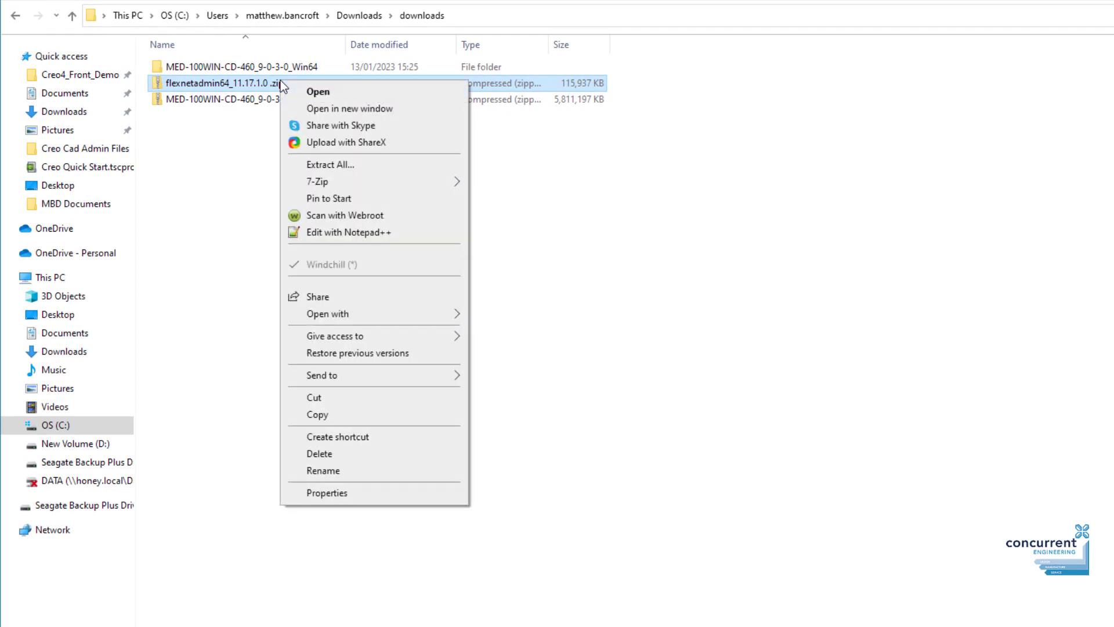
pyautogui.moveTo(373, 181)
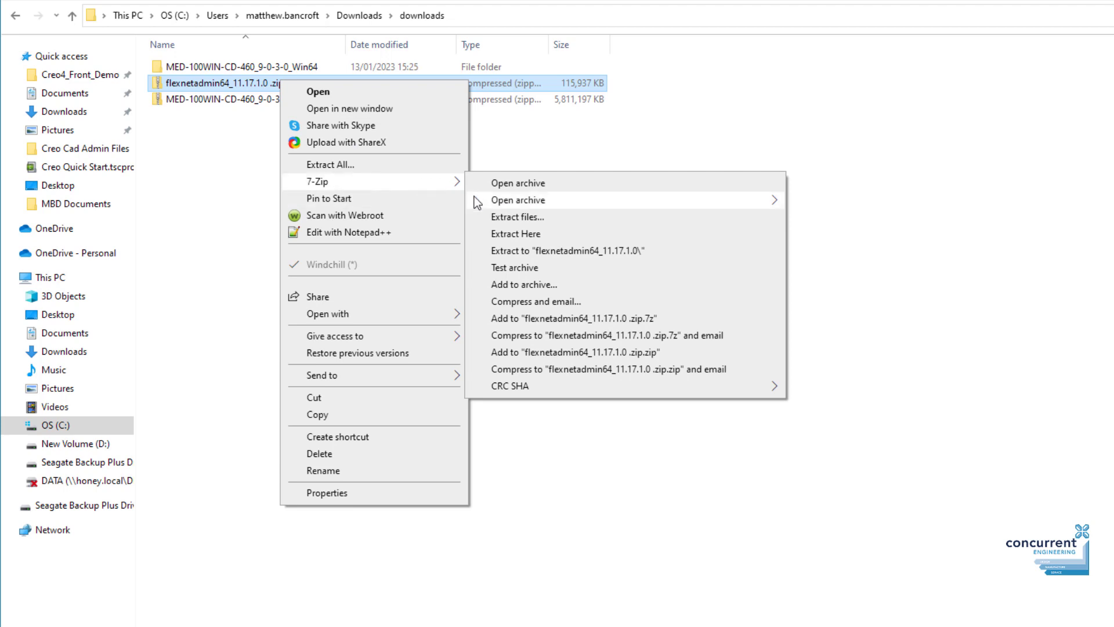
pyautogui.click(552, 253)
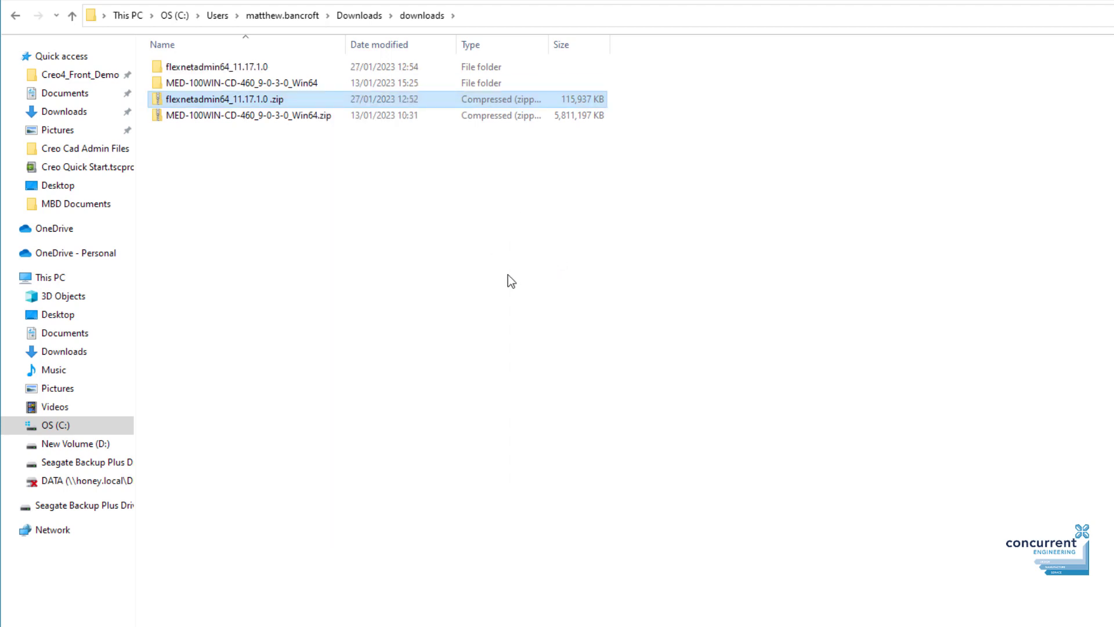
# Run setup.exe from the extracted folder as administrator.
pyautogui.doubleClick(265, 65)
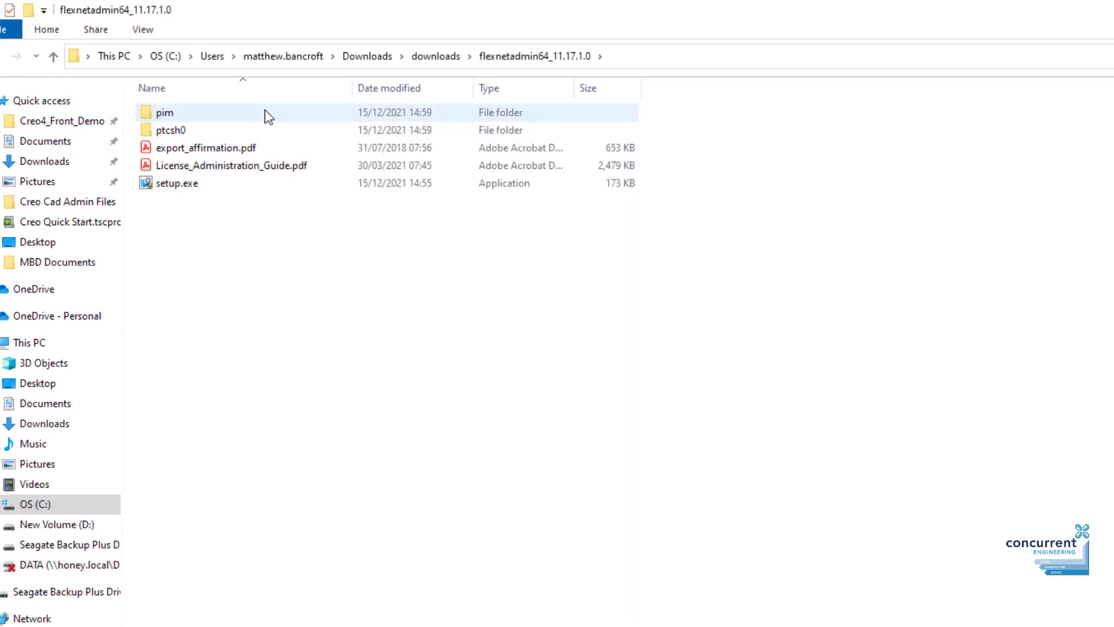
pyautogui.click(243, 183)
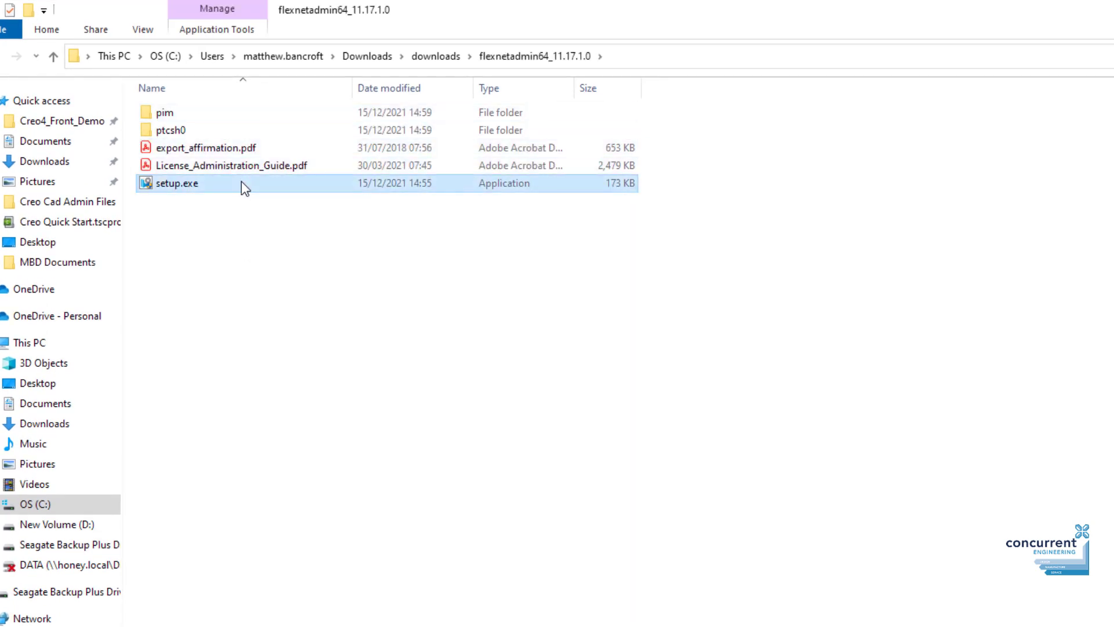
pyautogui.rightClick(243, 188)
pyautogui.click(311, 211)
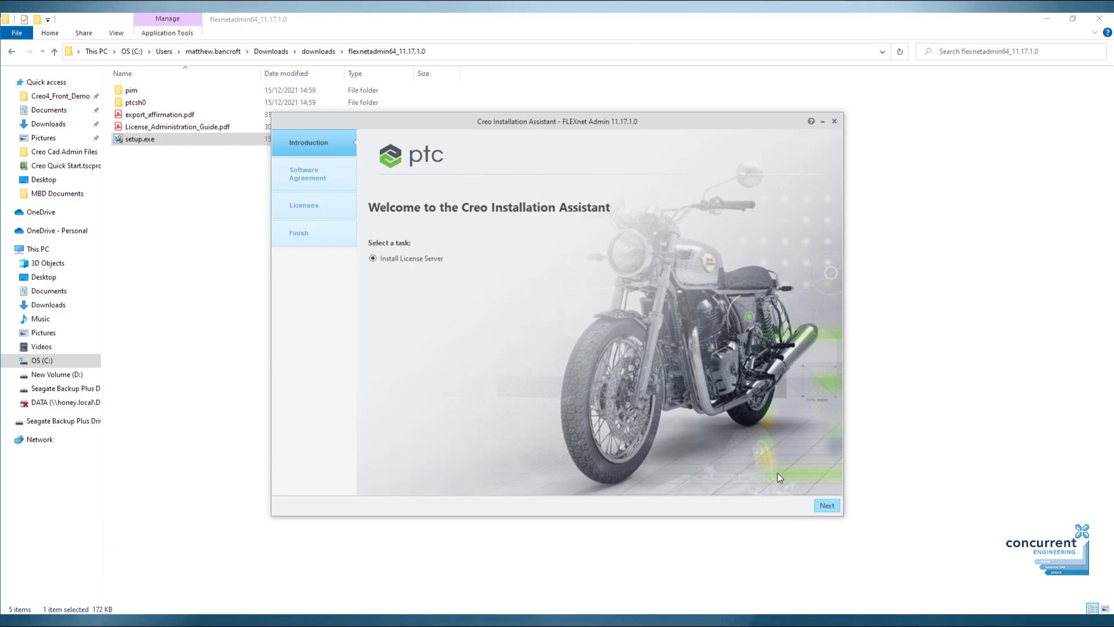
# Accept the FLEXnet Admin license and export agreements and continue to License Identification.
pyautogui.click(829, 507)
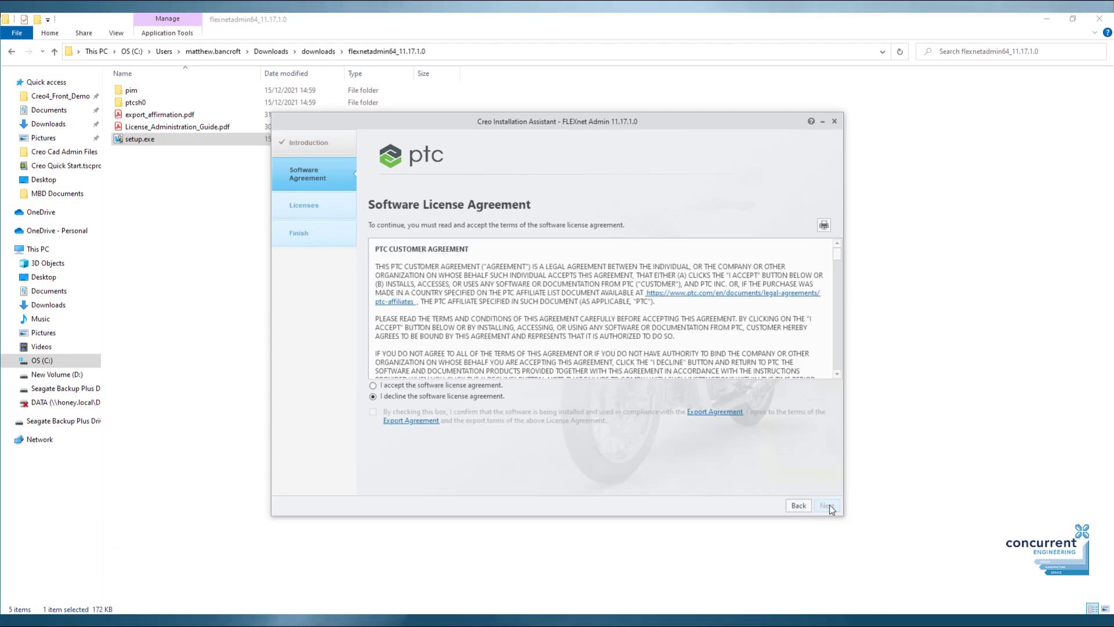
pyautogui.click(373, 385)
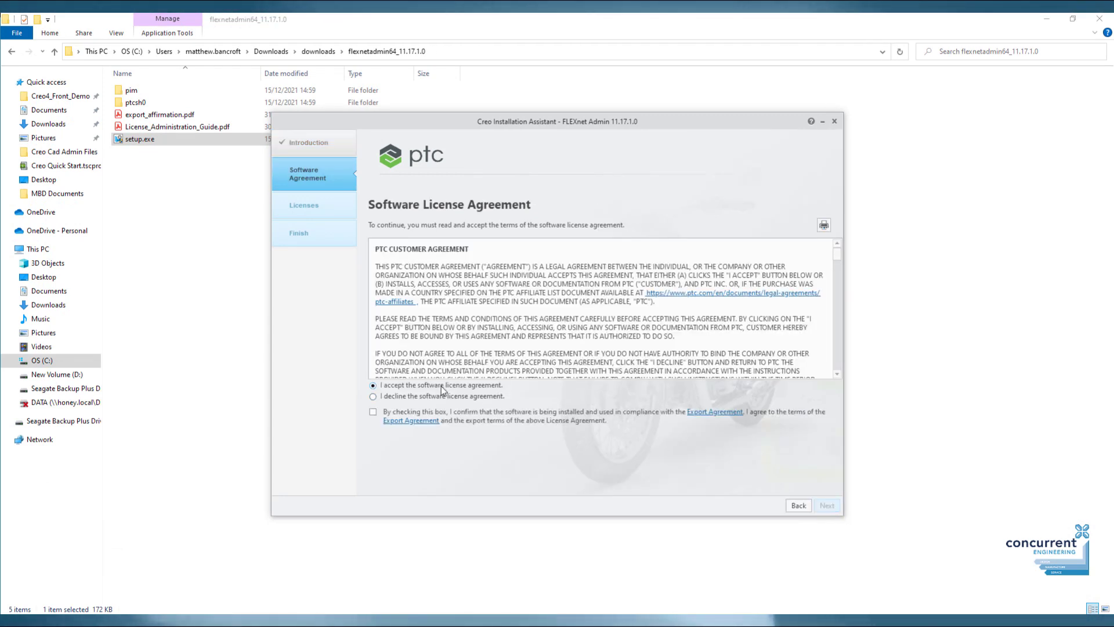
pyautogui.click(373, 412)
pyautogui.click(826, 506)
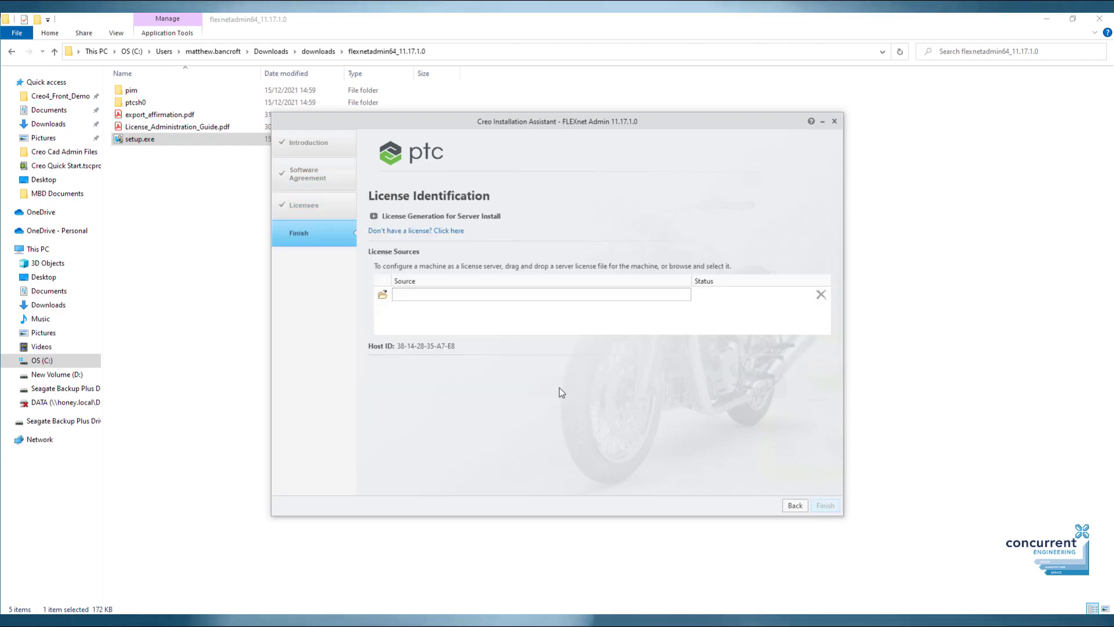
pyautogui.click(383, 294)
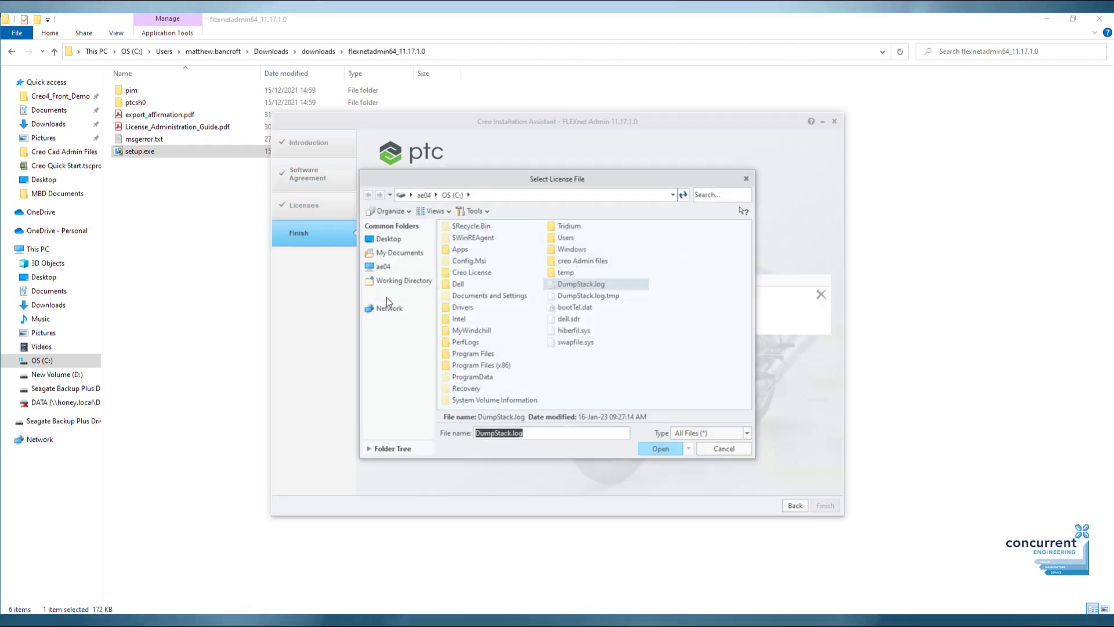
pyautogui.doubleClick(471, 272)
pyautogui.click(494, 225)
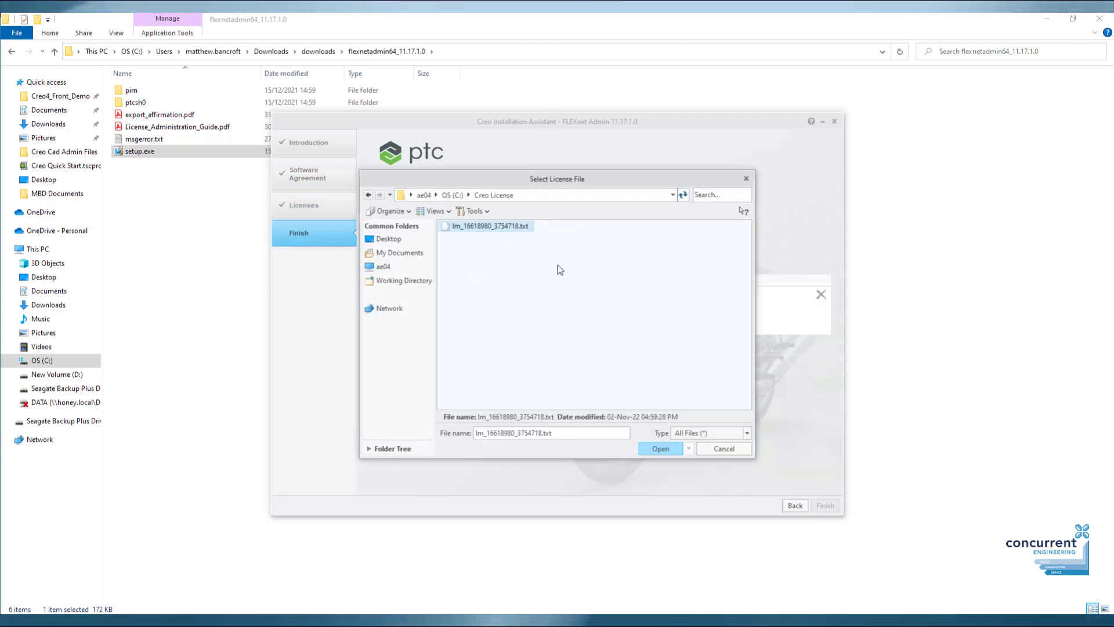
pyautogui.click(660, 449)
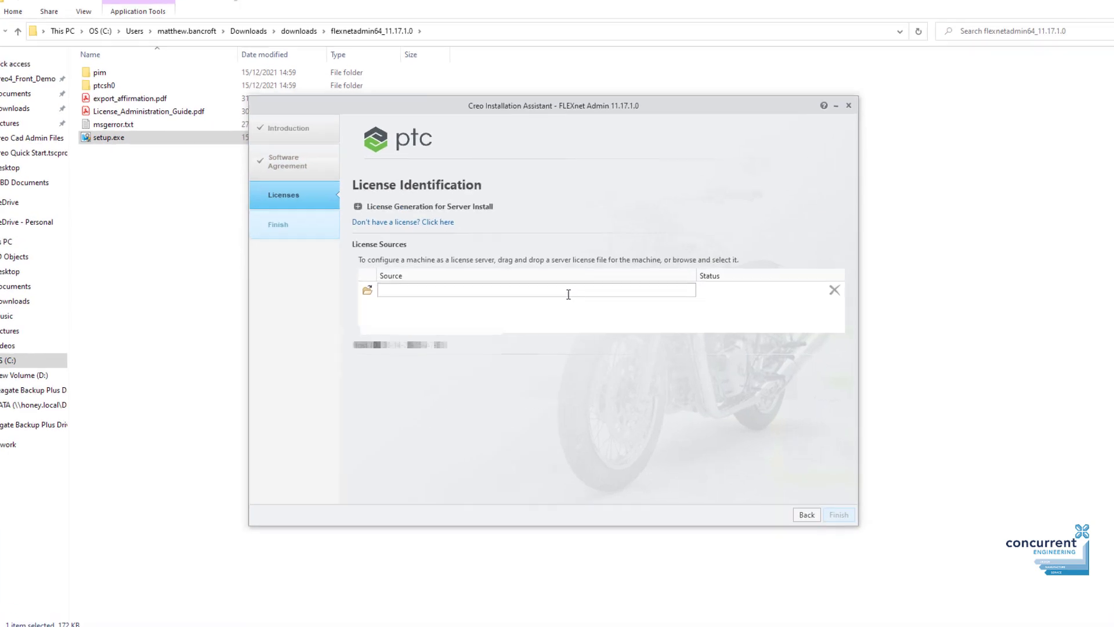
# Enter 7788@localhost as the license source so its status shows Available.
pyautogui.write('7788@localhost')
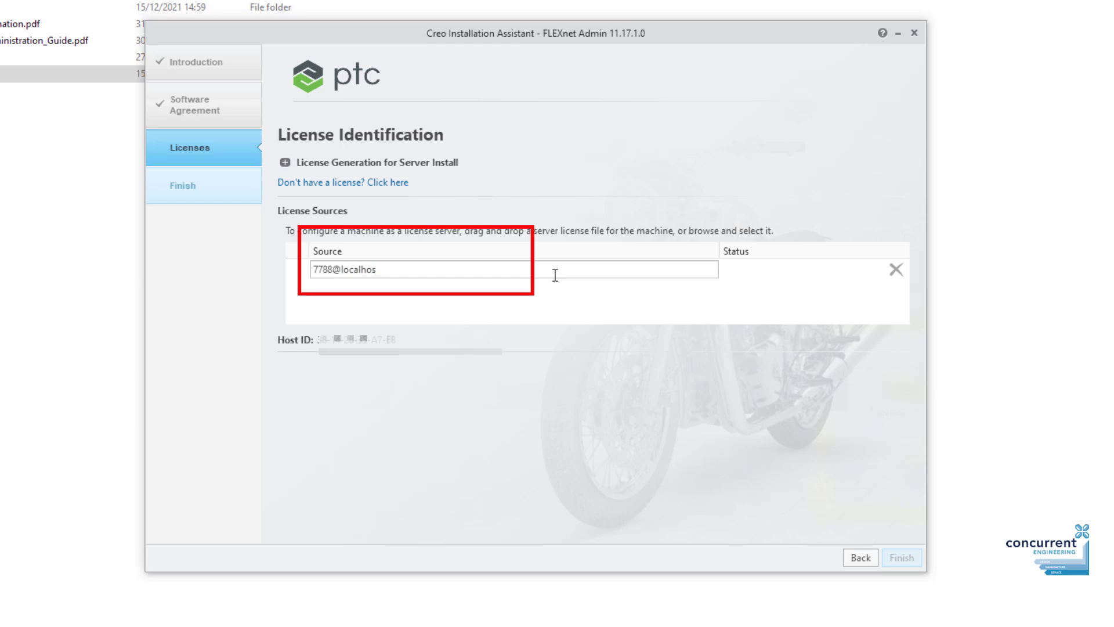
pyautogui.press('Return')
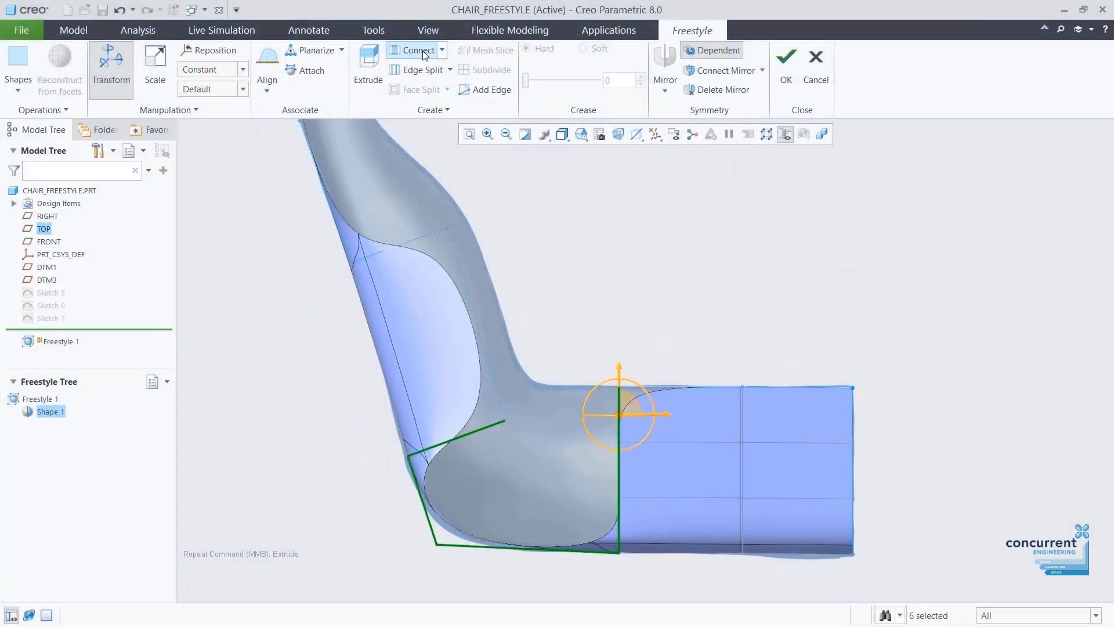
# Connect the selected faces, split the mesh with new edges, and pull two mesh vertices.
pyautogui.click(417, 51)
pyautogui.rightClick(548, 283)
pyautogui.click(600, 381)
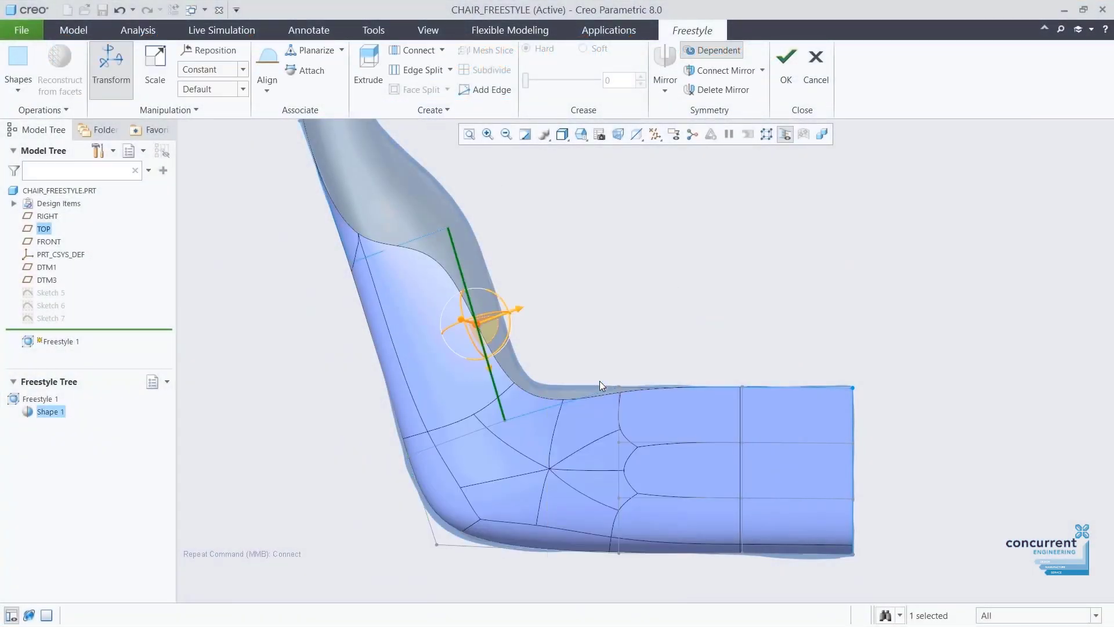
pyautogui.moveTo(496, 439); pyautogui.dragTo(523, 408)
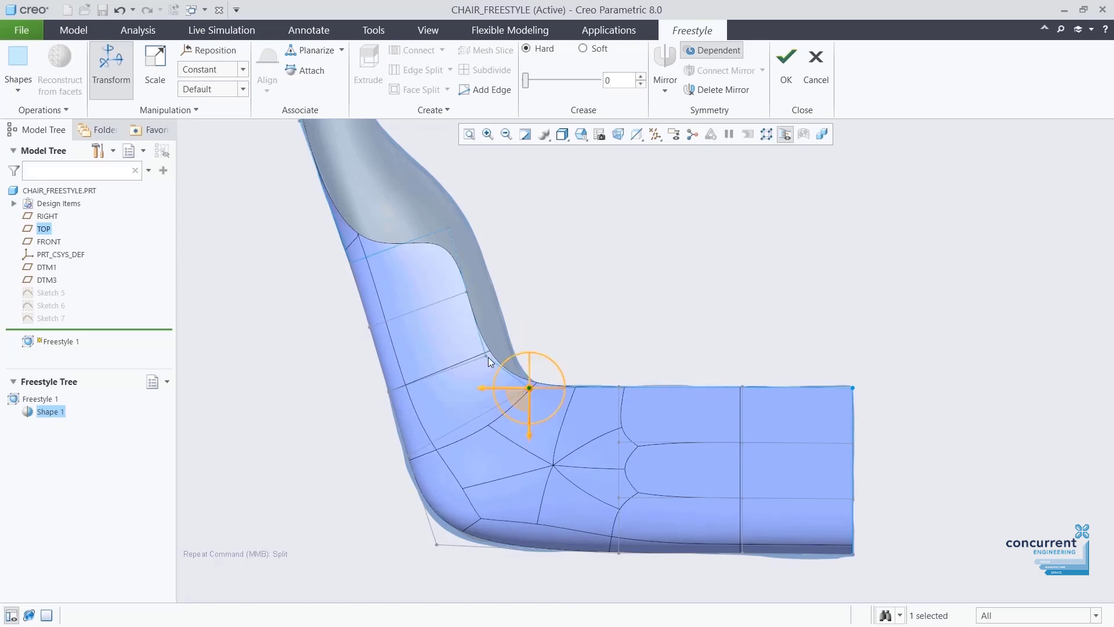
pyautogui.moveTo(488, 357); pyautogui.dragTo(497, 356)
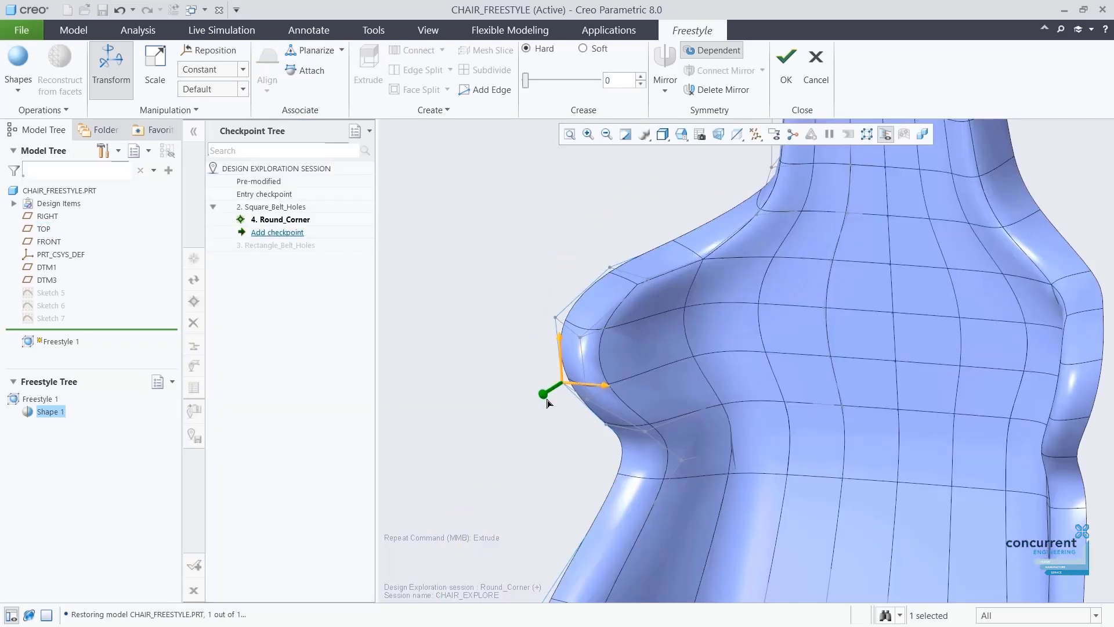
# Pull vertices down the chair back's centre line and lower the seat's front edge.
pyautogui.moveTo(548, 402)
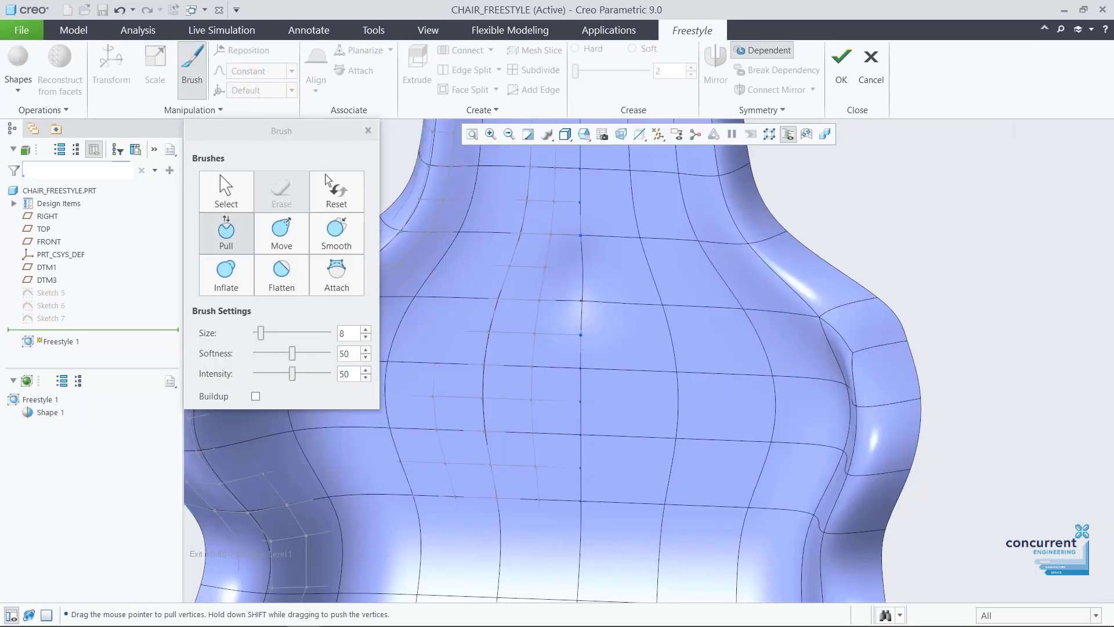
pyautogui.moveTo(581, 368); pyautogui.dragTo(582, 433)
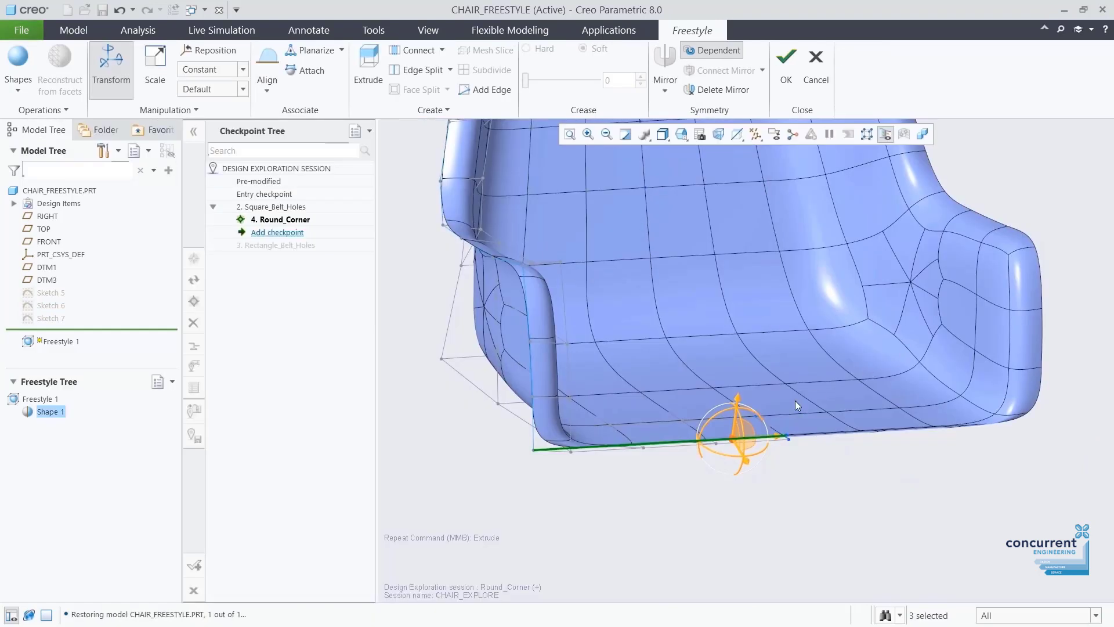
pyautogui.moveTo(750, 434); pyautogui.dragTo(766, 506)
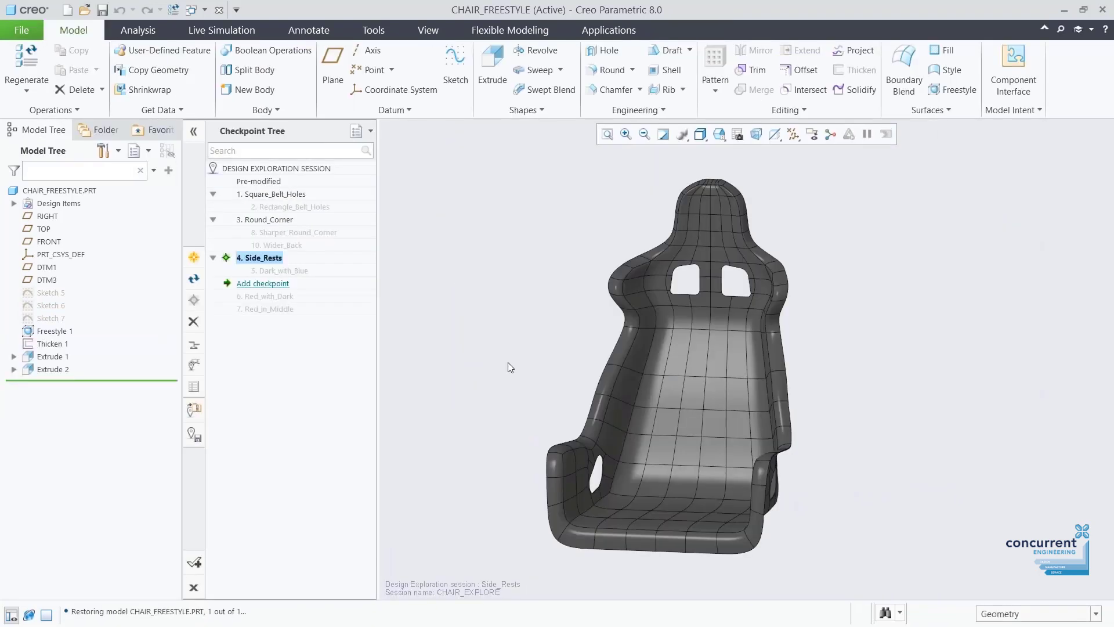
# Restore the Wider_Back, Dark_with_Blue, then Red_with_Dark checkpoints and close the checkpoint tree.
pyautogui.doubleClick(277, 245)
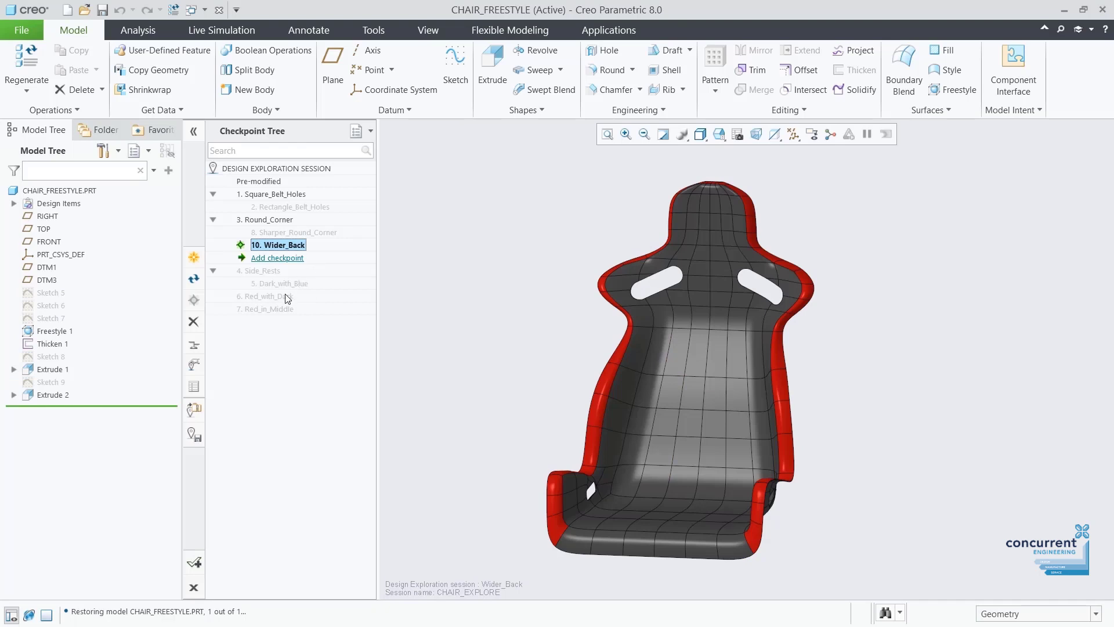
pyautogui.doubleClick(308, 283)
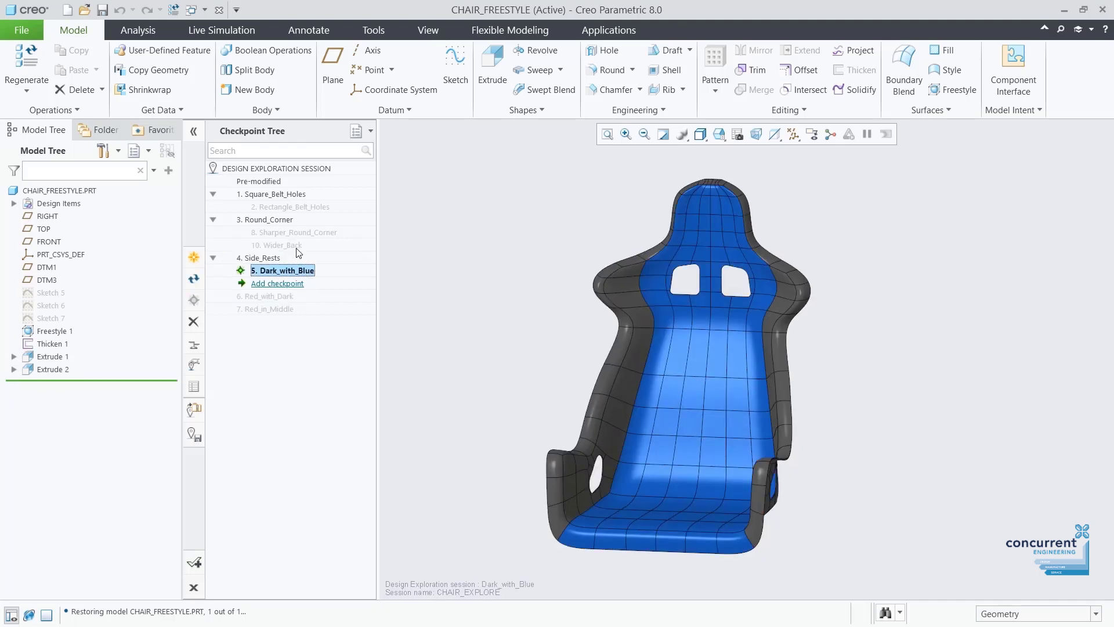
pyautogui.doubleClick(301, 296)
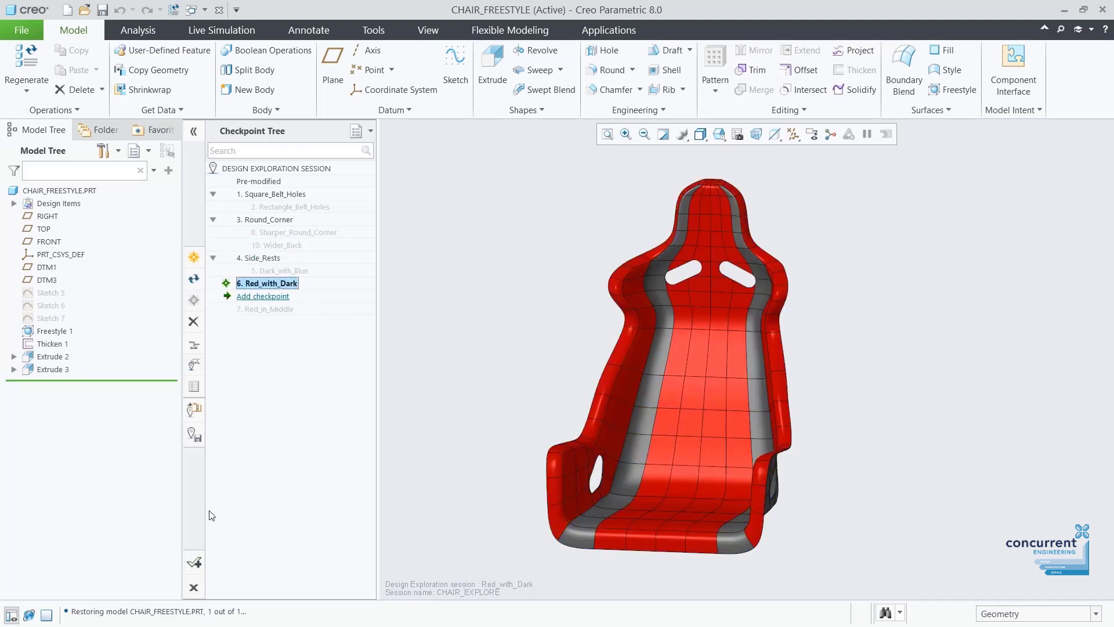
pyautogui.click(193, 562)
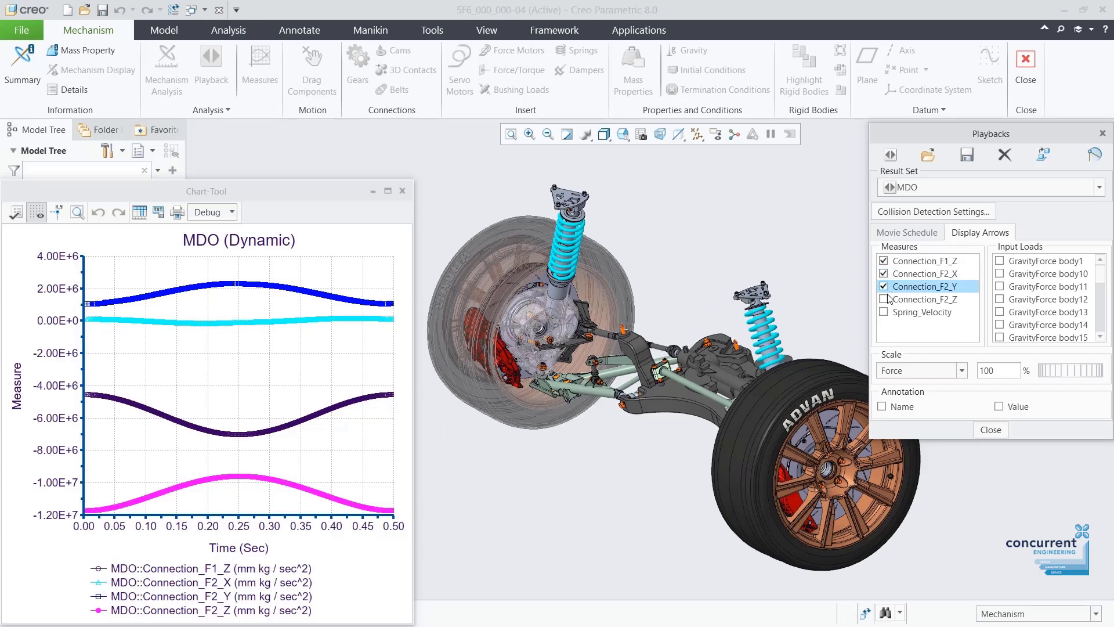
# Play the suspension motion animation from the Movie Schedule playback.
pyautogui.click(908, 234)
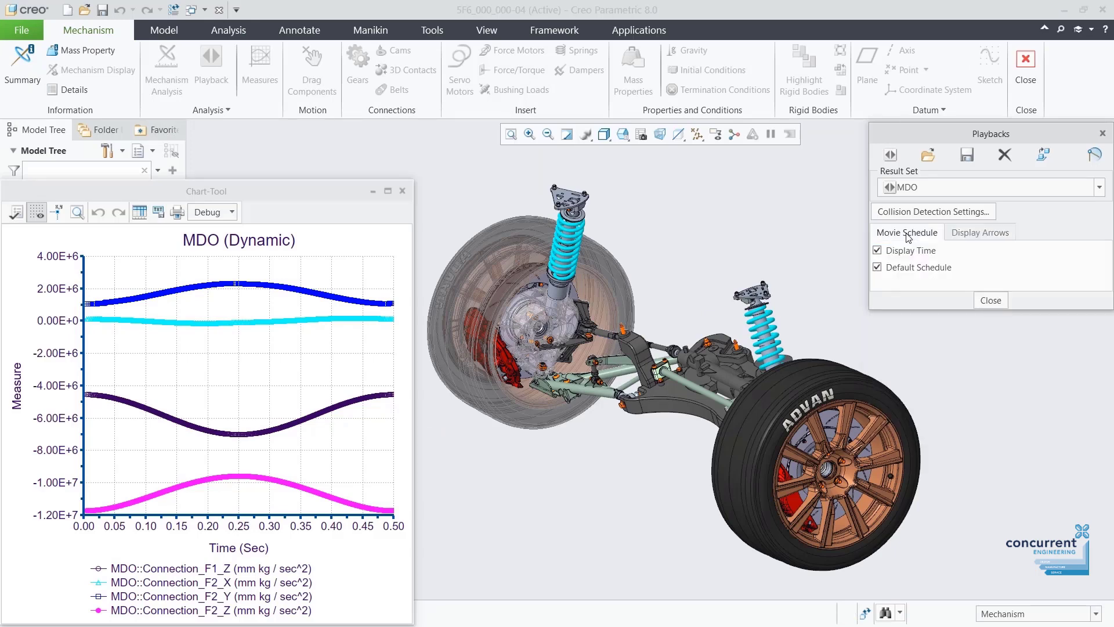
pyautogui.click(893, 155)
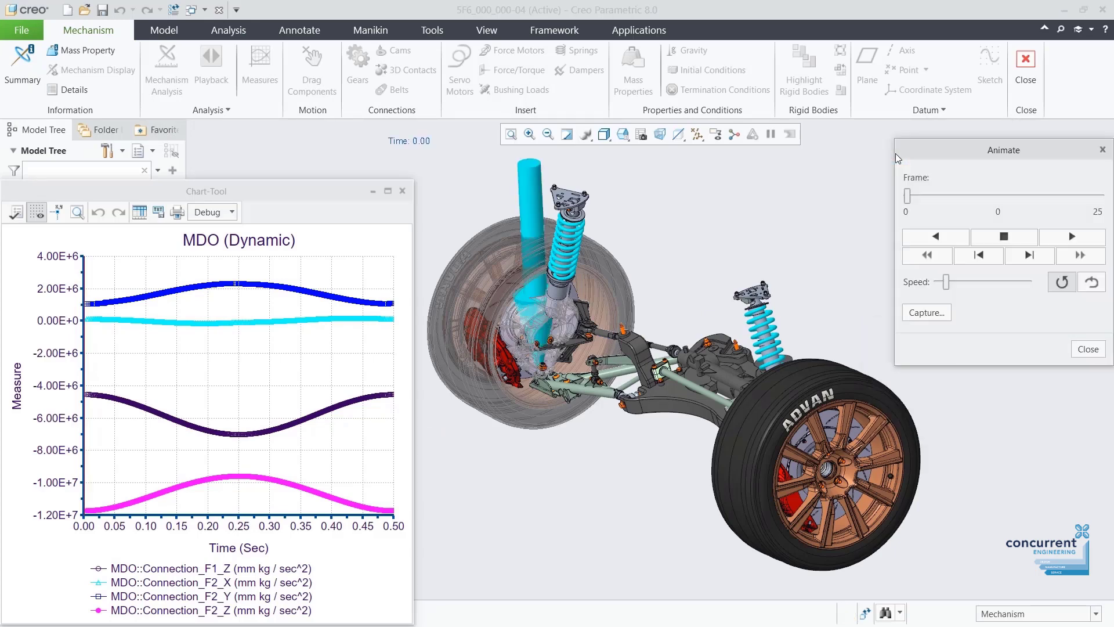
pyautogui.click(1071, 242)
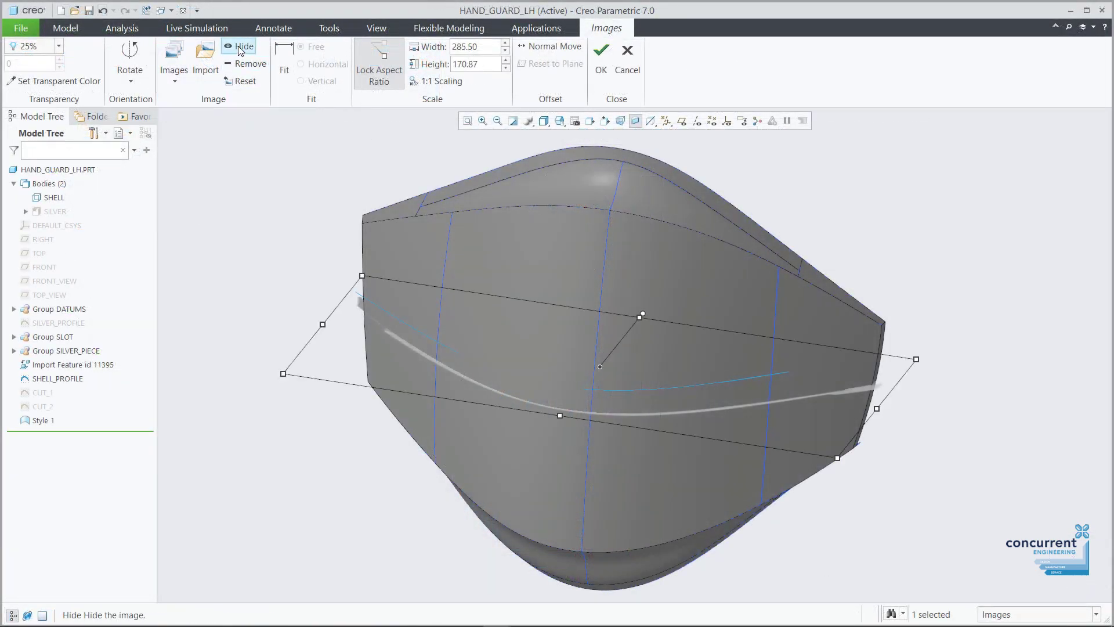
# Hide the sketch reference image and add a round of radius 12.
pyautogui.click(240, 47)
pyautogui.click(601, 61)
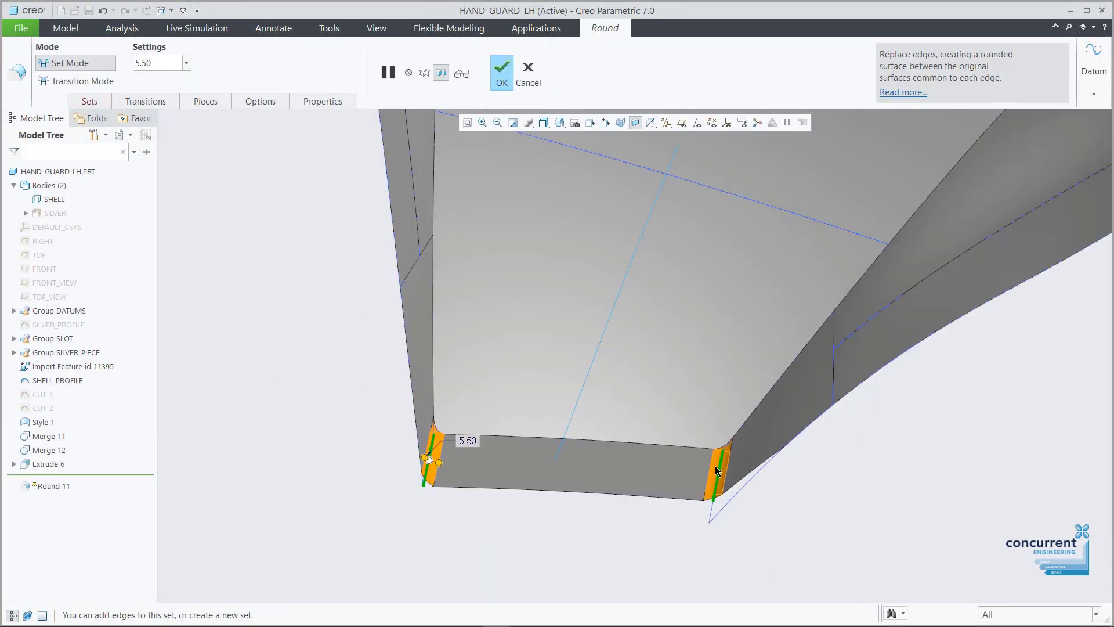
pyautogui.write('12')
pyautogui.press('Return')
pyautogui.click(287, 228)
pyautogui.hotkey('ctrl', 'd')
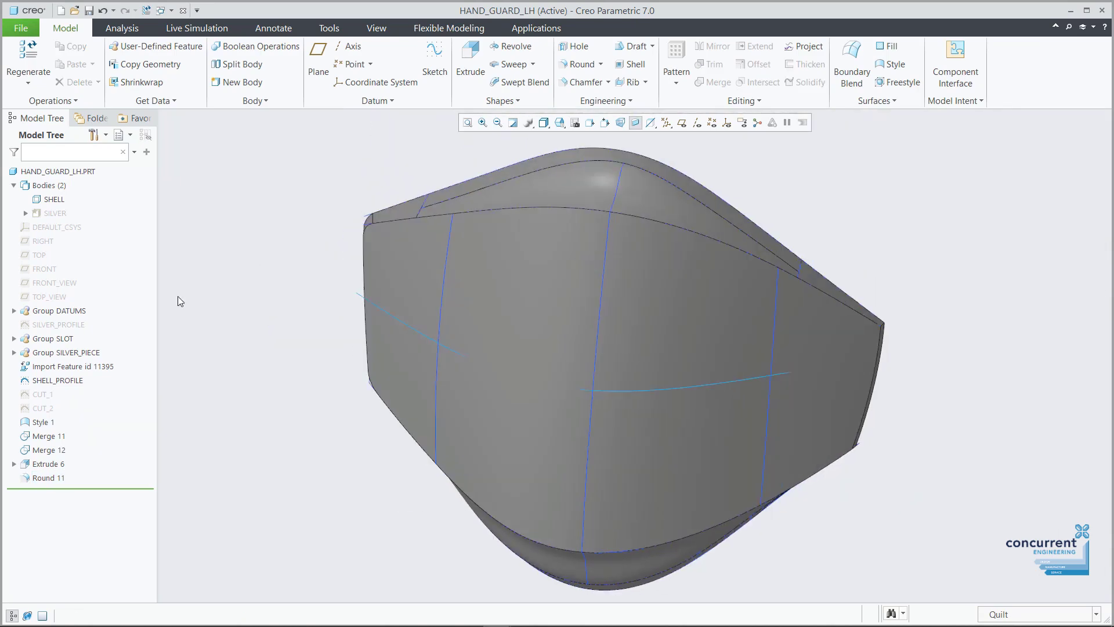
# Unhide the SHELL_SLOT surface and select it together with the Style 1 quilt.
pyautogui.click(14, 338)
pyautogui.click(58, 379)
pyautogui.click(120, 326)
pyautogui.click(510, 255)
pyautogui.keyDown('ctrl'); pyautogui.click(534, 354); pyautogui.keyUp('ctrl')
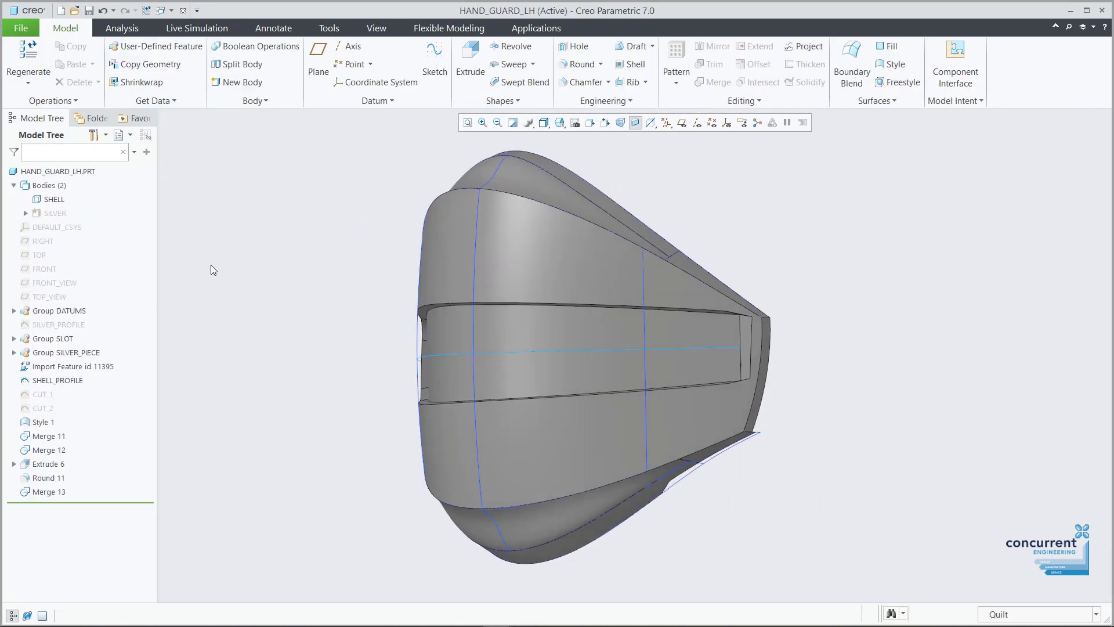
# Extrude CUT_2 as a material-removing cut against the part quilt.
pyautogui.click(43, 408)
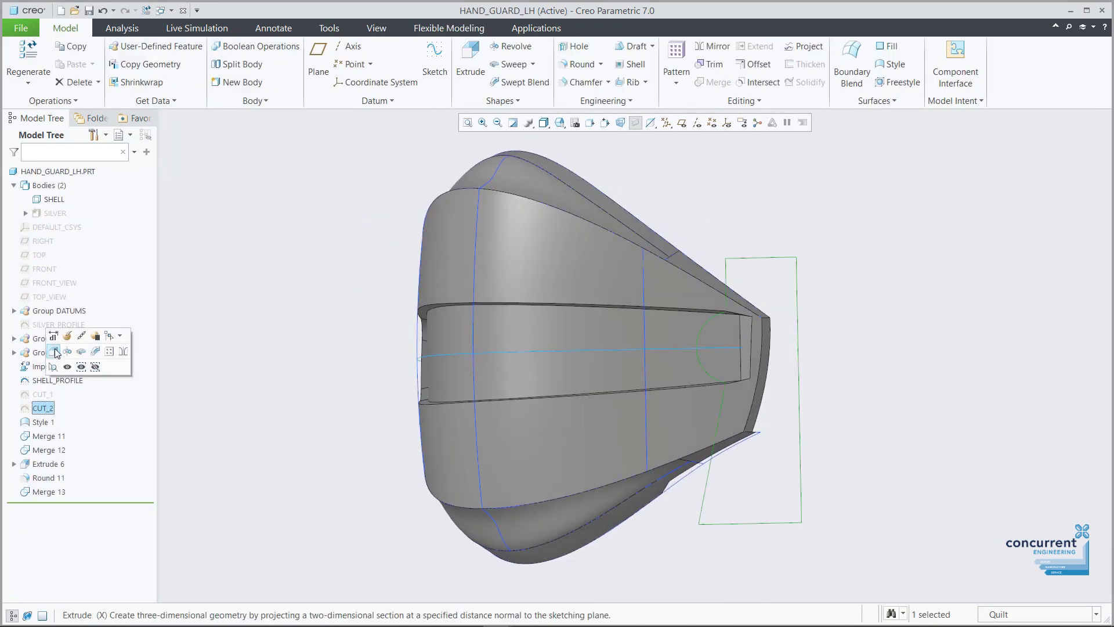
pyautogui.click(58, 342)
pyautogui.click(267, 63)
pyautogui.click(541, 235)
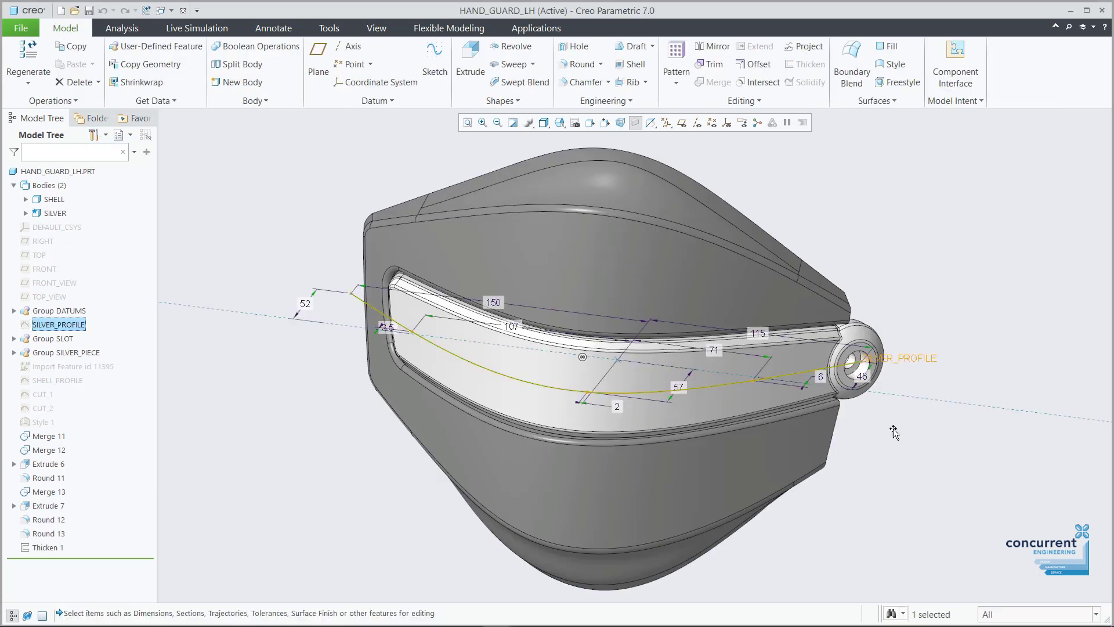
pyautogui.moveTo(938, 432); pyautogui.dragTo(661, 406, button='middle')
# Change the silver profile's 57 dimension to 47, then 67, and regenerate the part.
pyautogui.doubleClick(554, 364)
pyautogui.write('47')
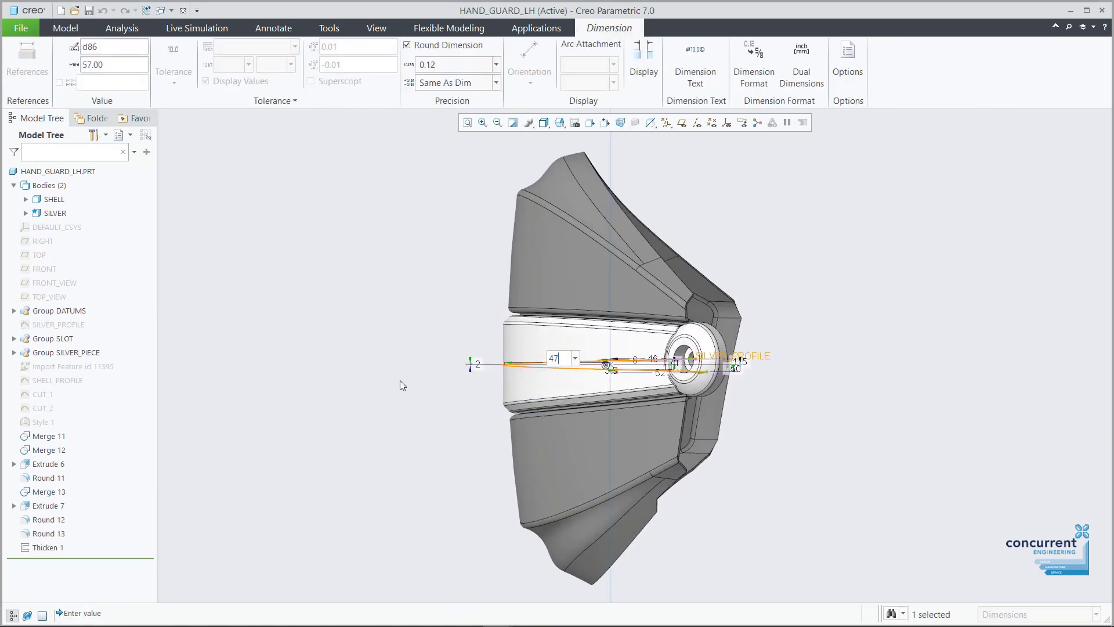
pyautogui.press('Return')
pyautogui.write('67')
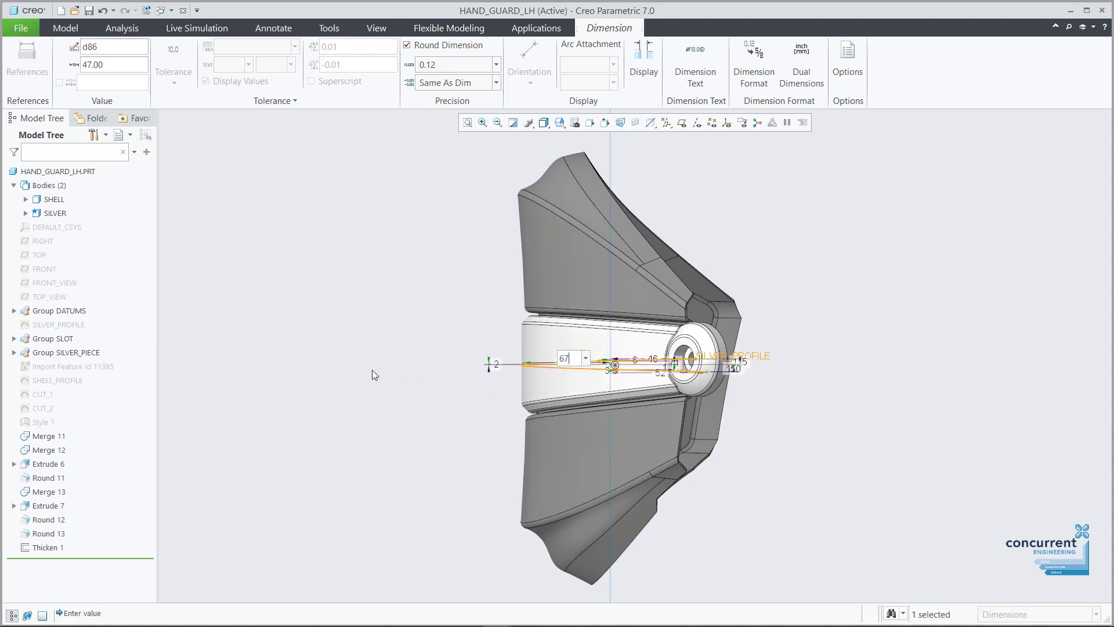
pyautogui.press('Return')
pyautogui.click(371, 371)
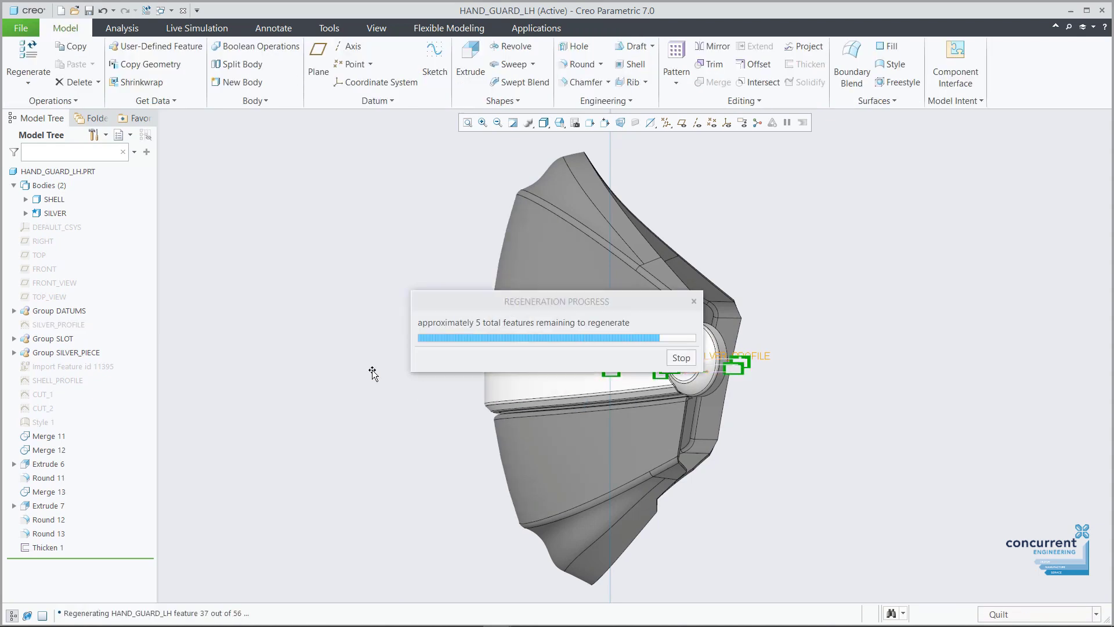
pyautogui.hotkey('ctrl', 'd')
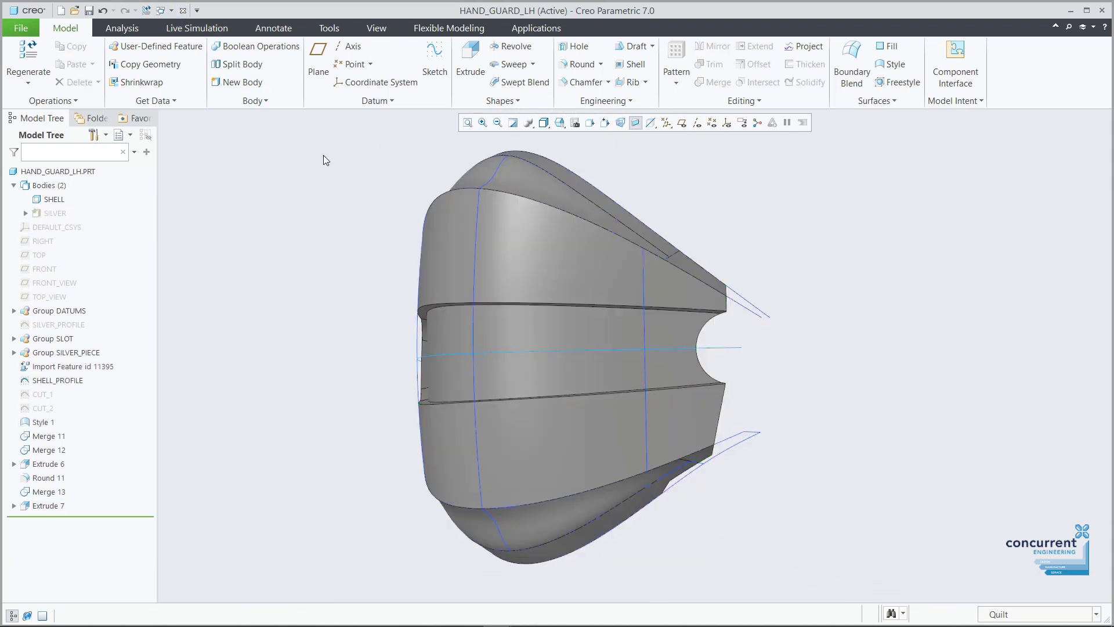
# Add a chordal round with chord 4 on the upper edge.
pyautogui.click(587, 65)
pyautogui.click(568, 207)
pyautogui.click(87, 98)
pyautogui.click(185, 257)
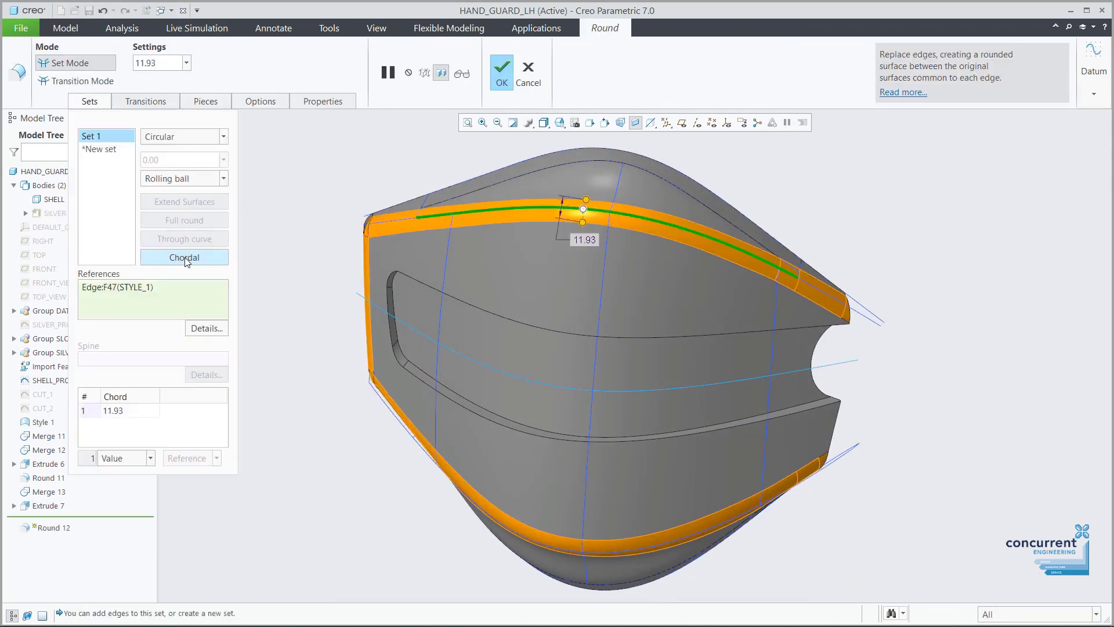
pyautogui.doubleClick(149, 63)
pyautogui.write('4')
pyautogui.press('Return')
pyautogui.middleClick(395, 154)
# Add a chordal round with chord 2 along the slot's edge chain.
pyautogui.click(395, 154)
pyautogui.click(588, 66)
pyautogui.click(472, 304)
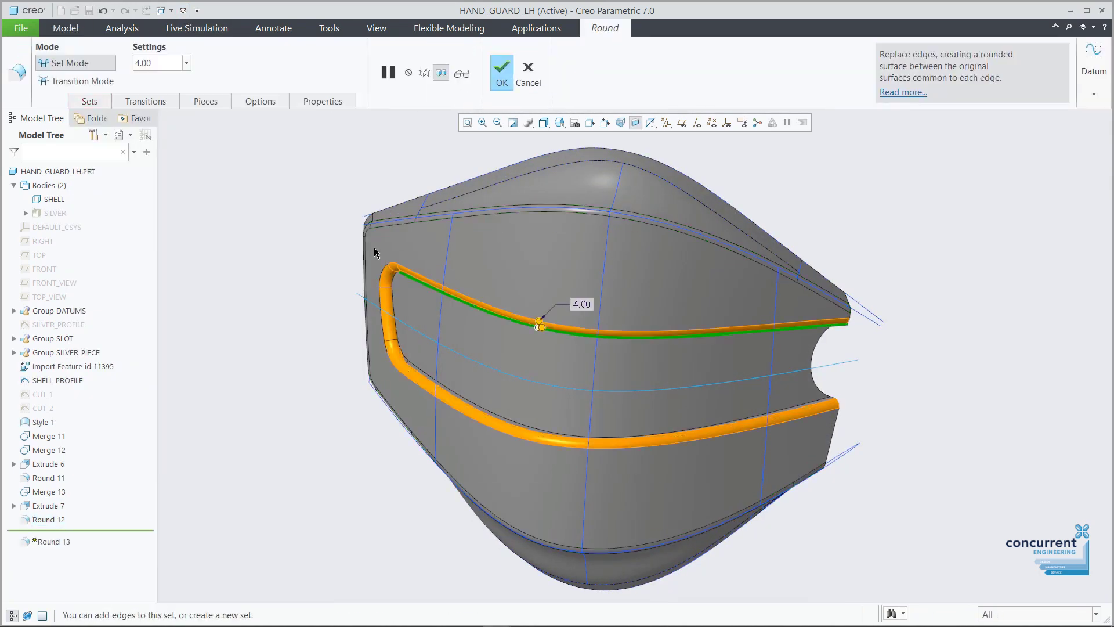
pyautogui.press('Return')
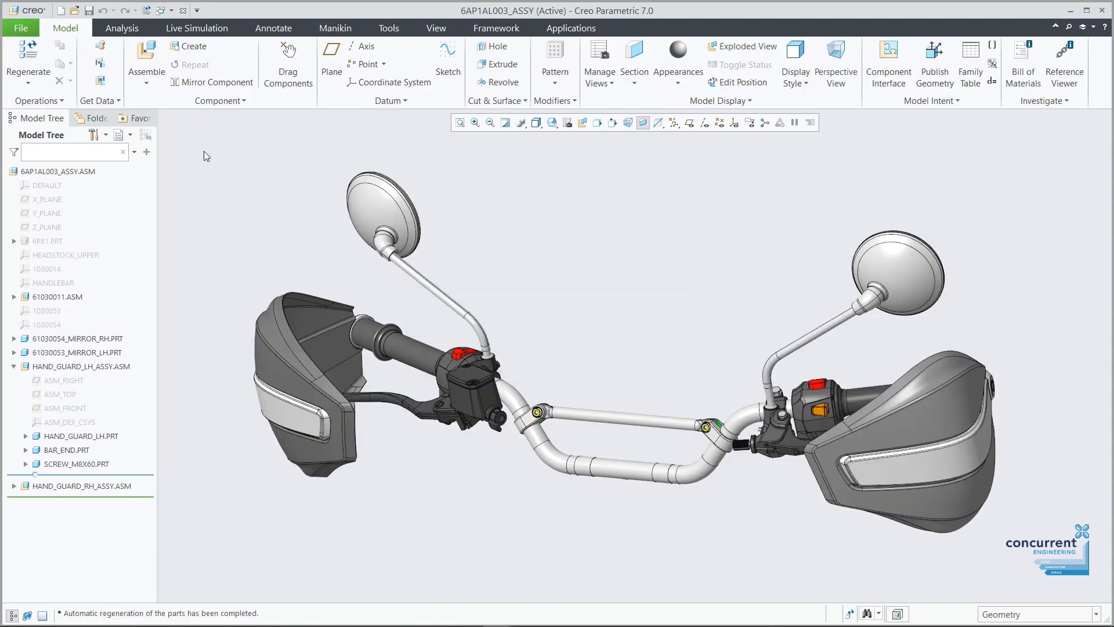
# Regenerate the handlebar assembly and view it from the front and top.
pyautogui.click(33, 52)
pyautogui.press('v')
pyautogui.press('f')
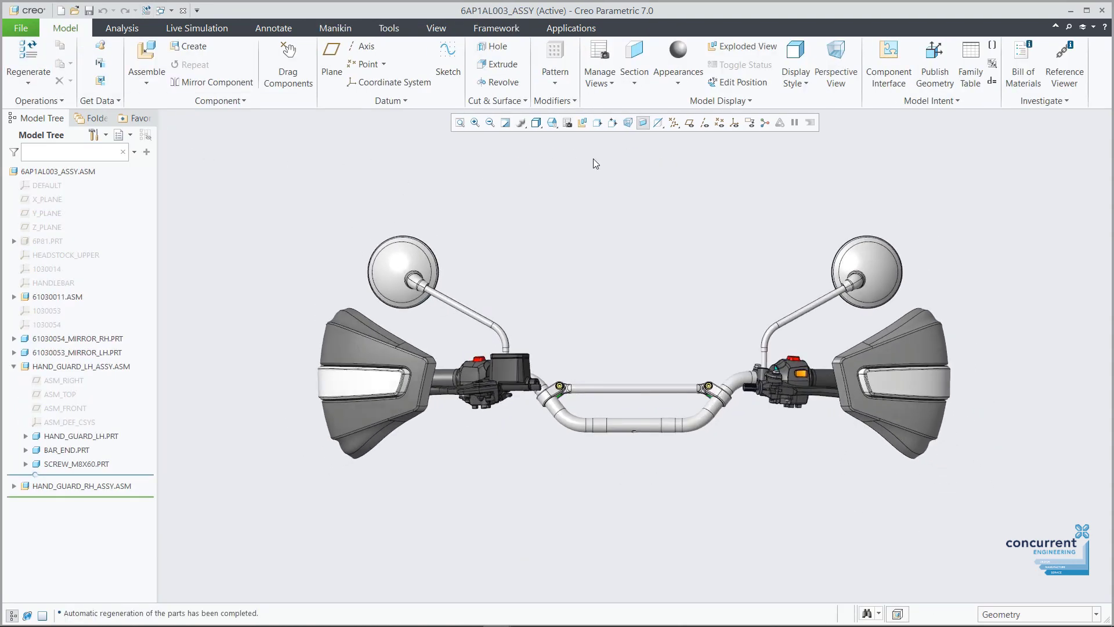
pyautogui.press('v')
pyautogui.press('t')
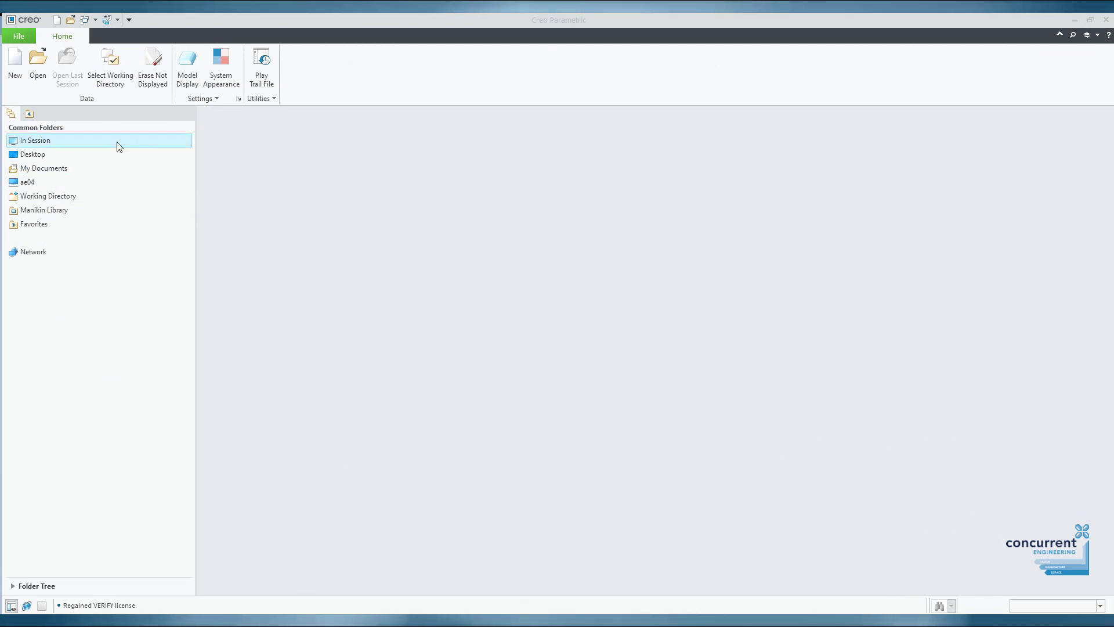
# Open Creo Parametric Options via File > Options, showing the Favorites page.
pyautogui.click(18, 35)
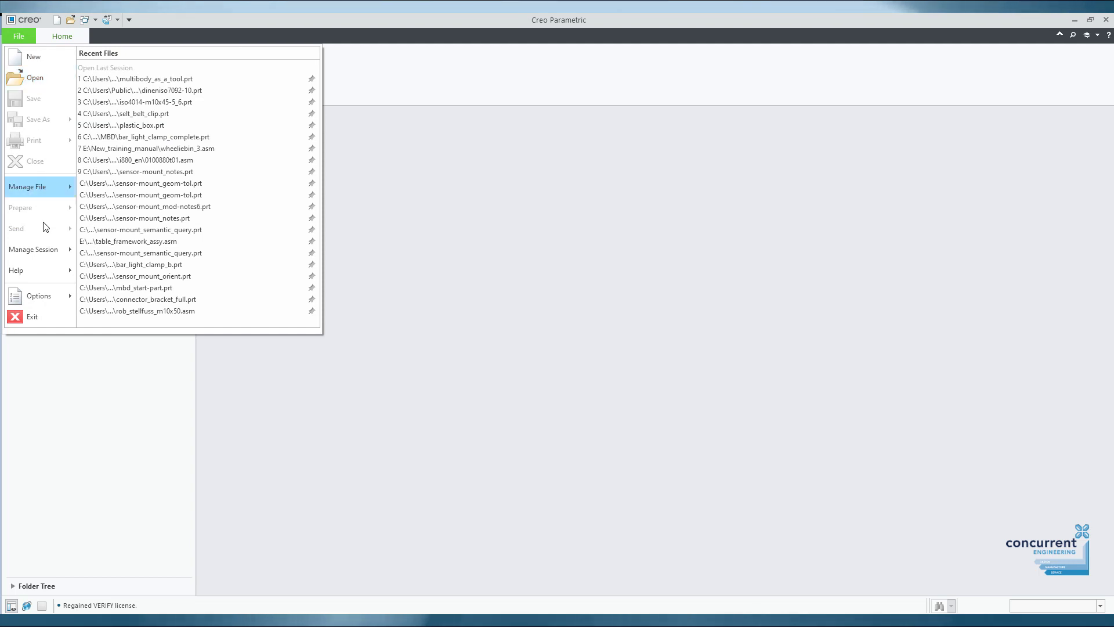
pyautogui.moveTo(43, 295)
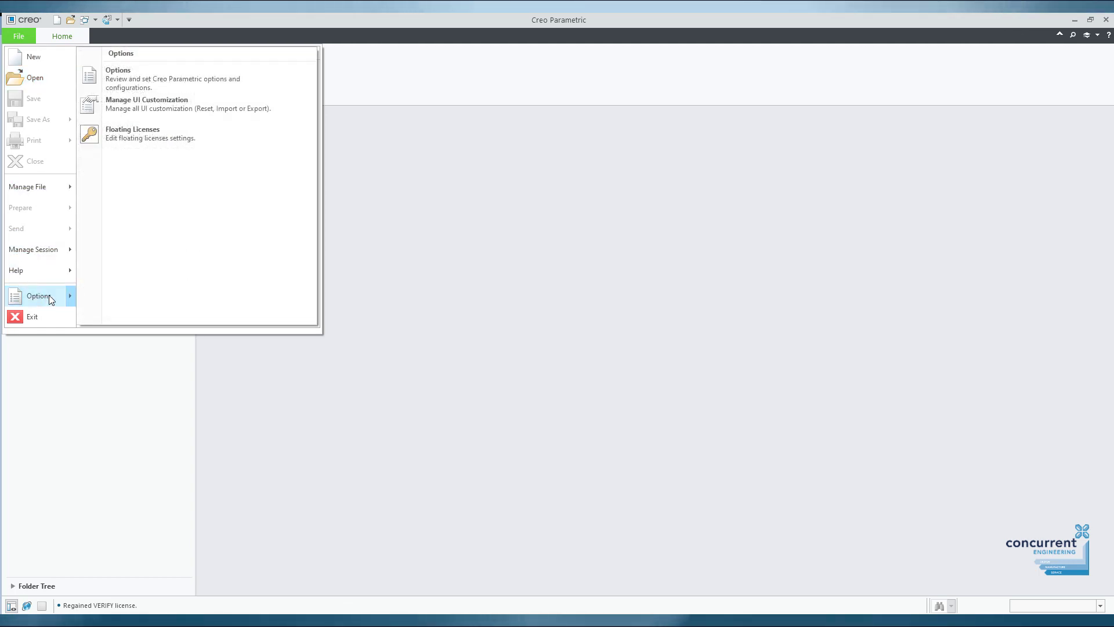
pyautogui.click(126, 85)
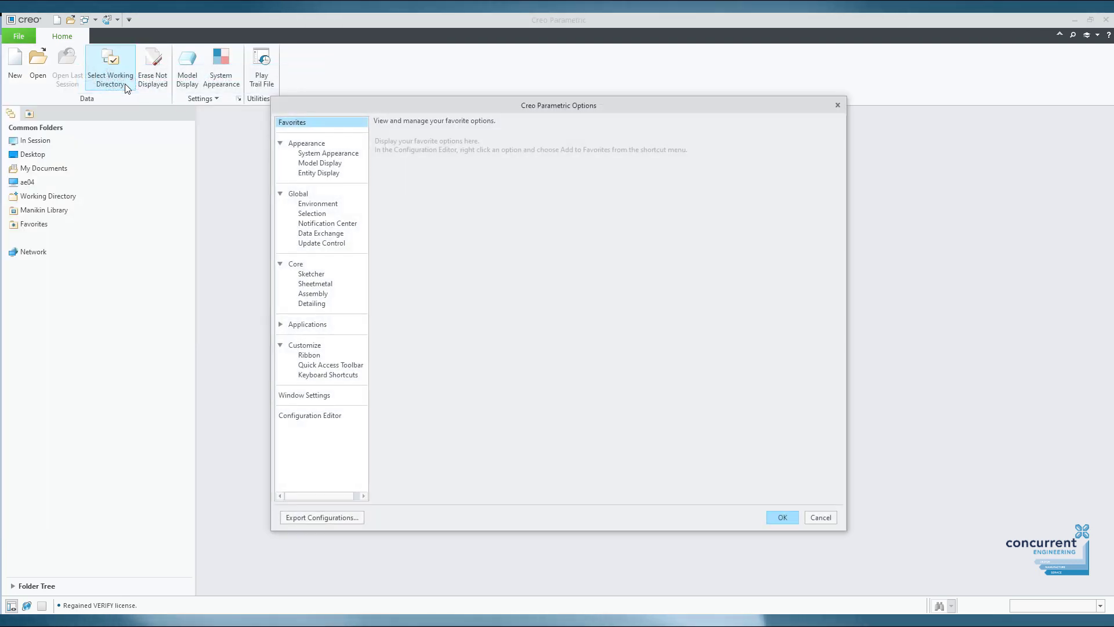
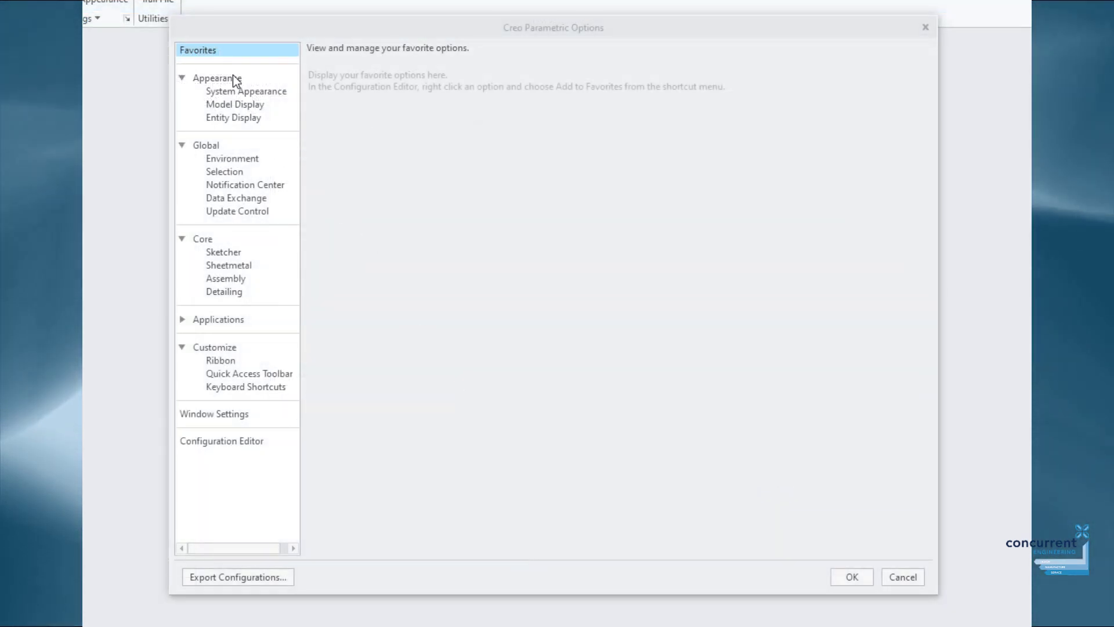
# Preview the Light, Dark and Midnight themes in System Appearance, then return to Default Theme.
pyautogui.click(244, 94)
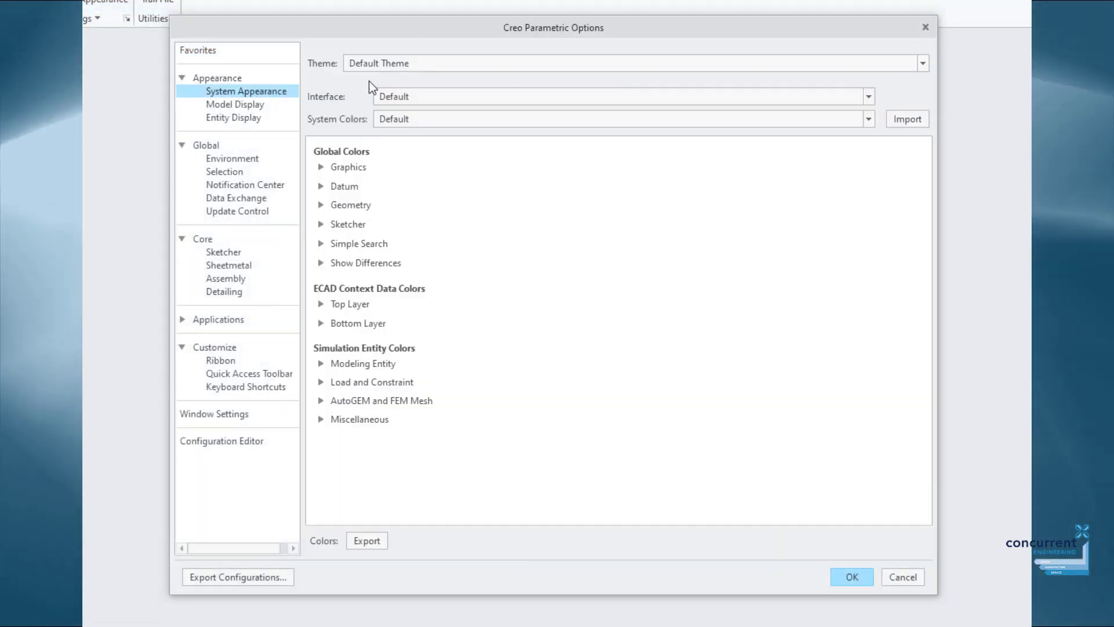
pyautogui.click(392, 65)
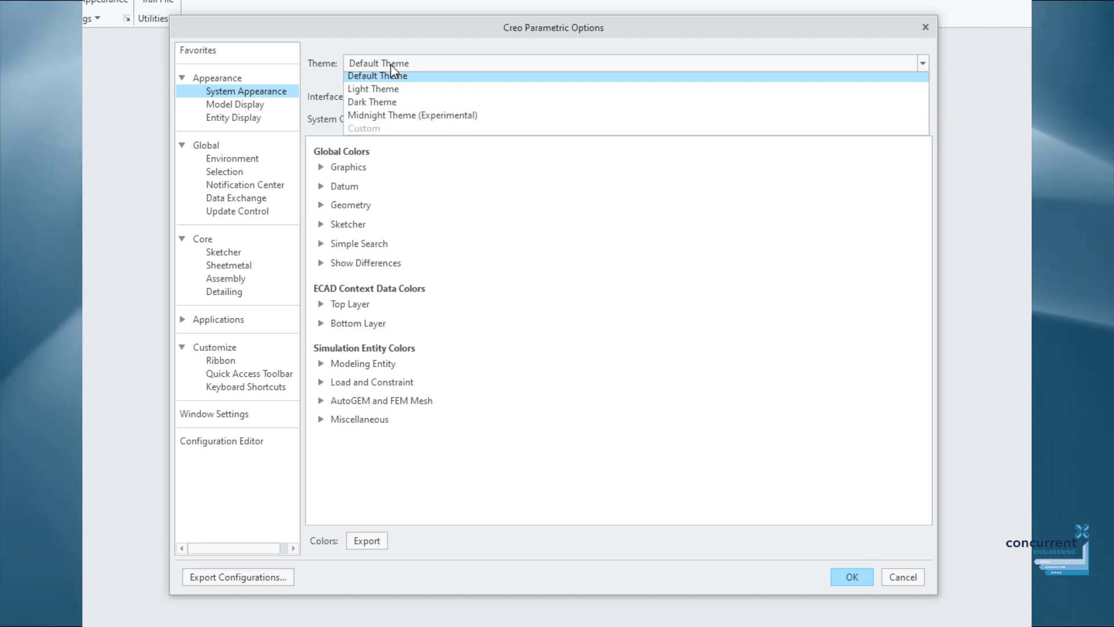
pyautogui.click(391, 93)
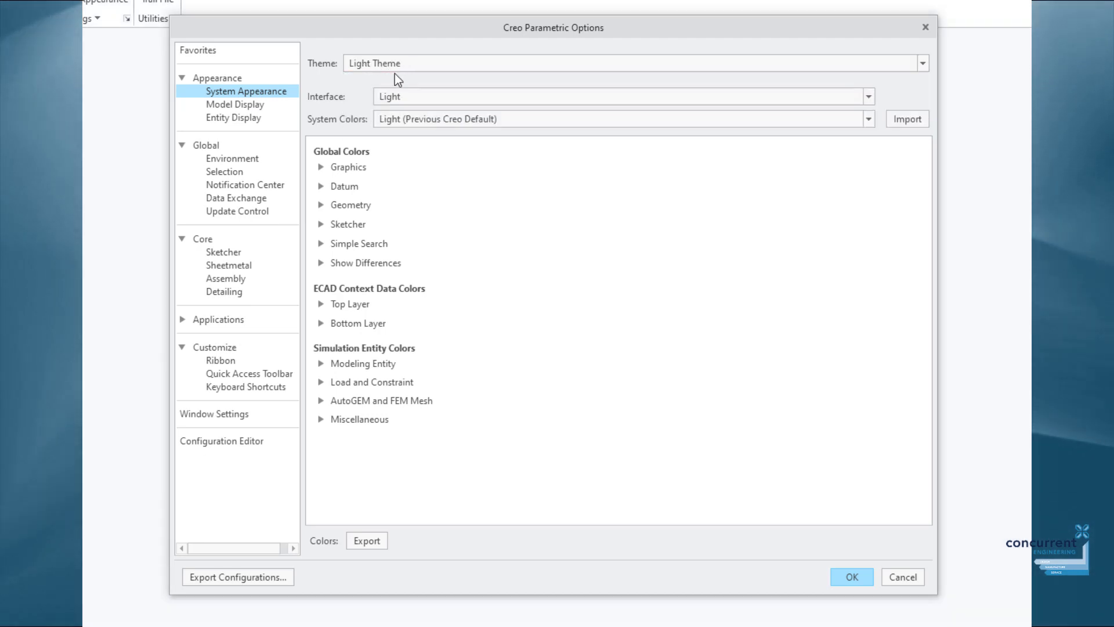
pyautogui.click(395, 64)
pyautogui.click(389, 103)
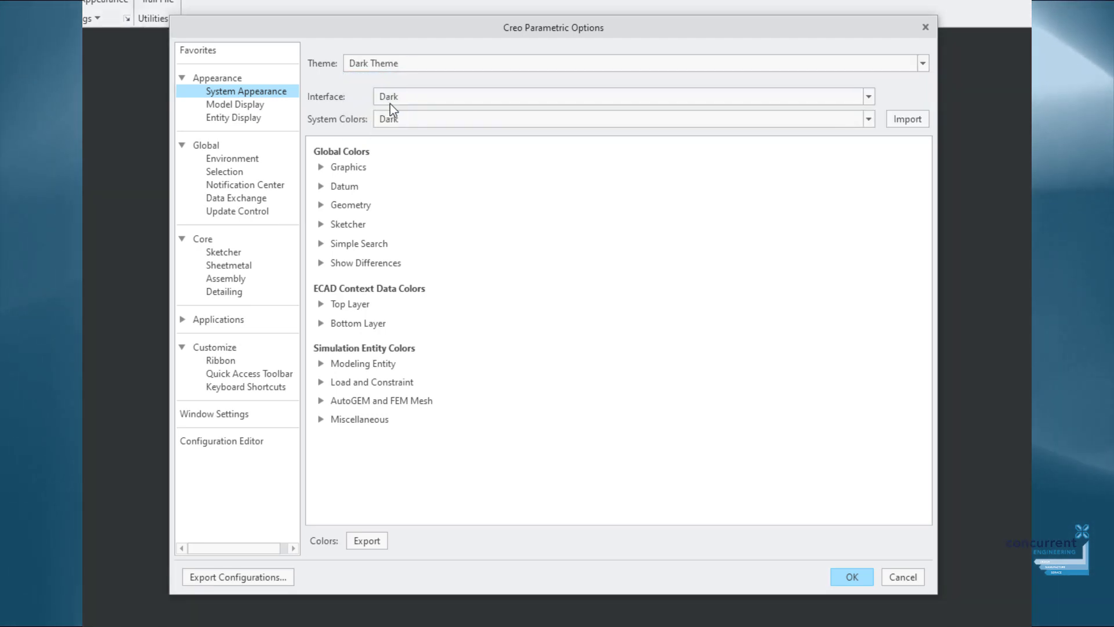
pyautogui.click(392, 68)
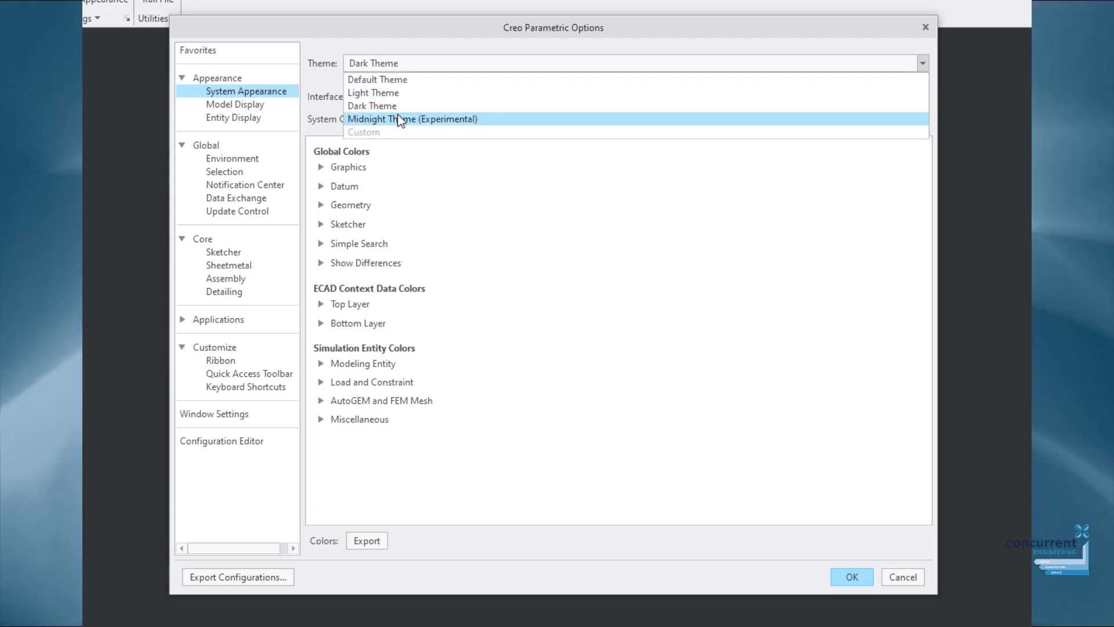
pyautogui.click(398, 115)
pyautogui.click(401, 59)
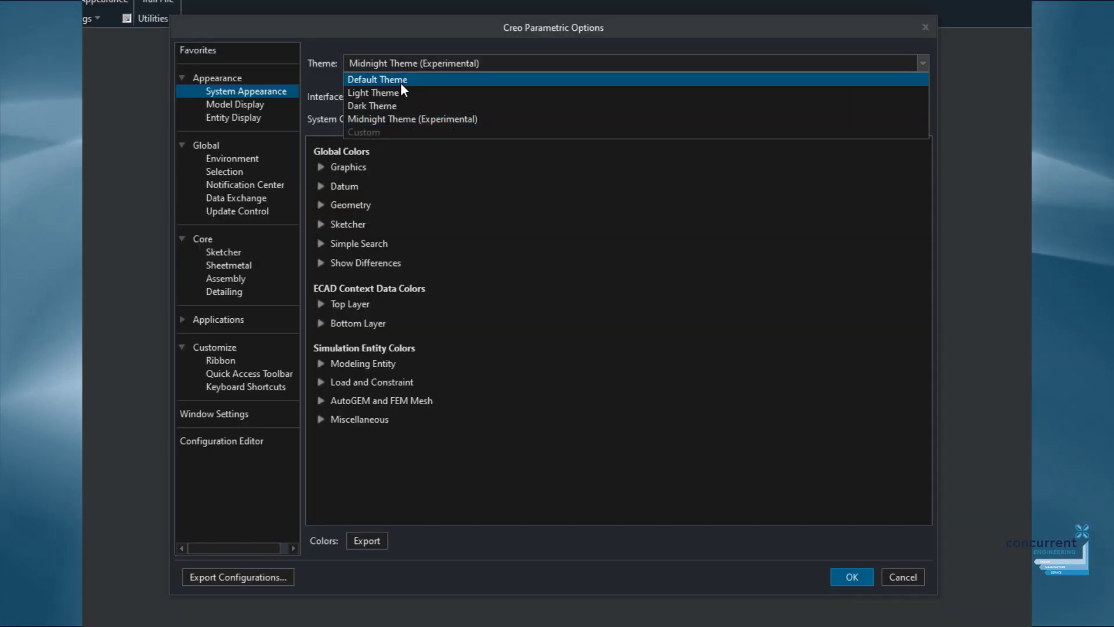
pyautogui.click(399, 81)
# Try a Dark interface, set it back to Default, and accept the appearance settings.
pyautogui.click(399, 93)
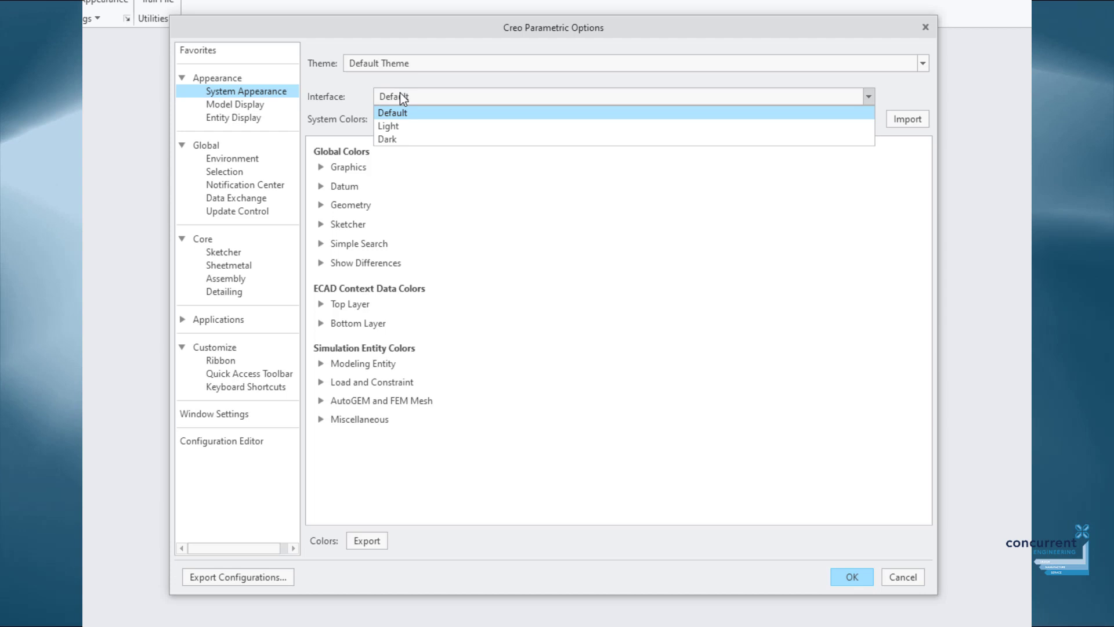
pyautogui.click(393, 138)
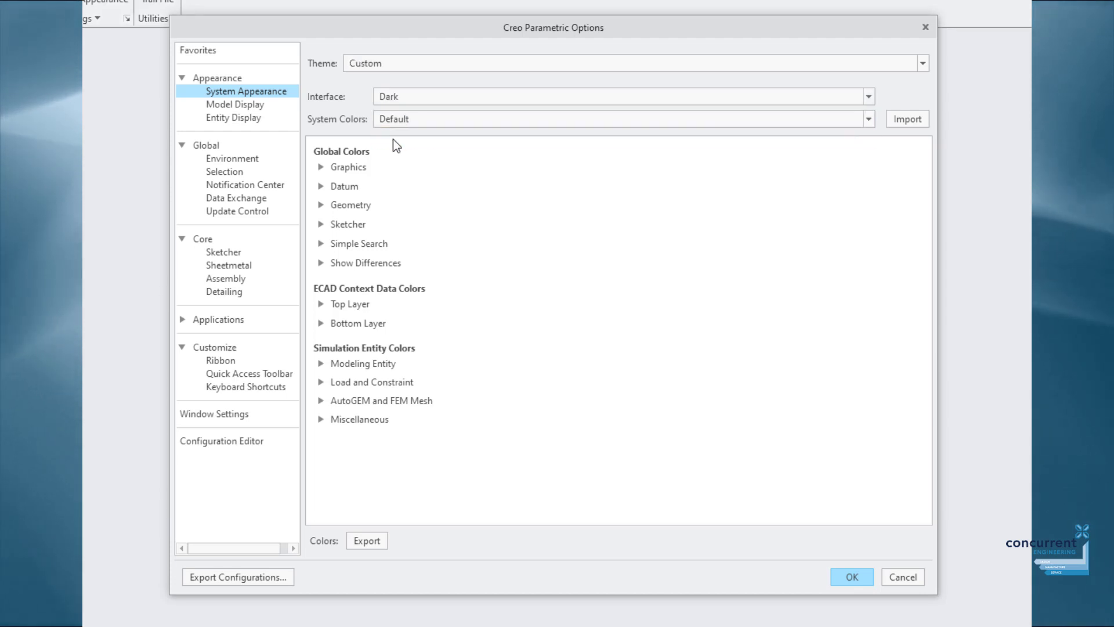
pyautogui.click(402, 94)
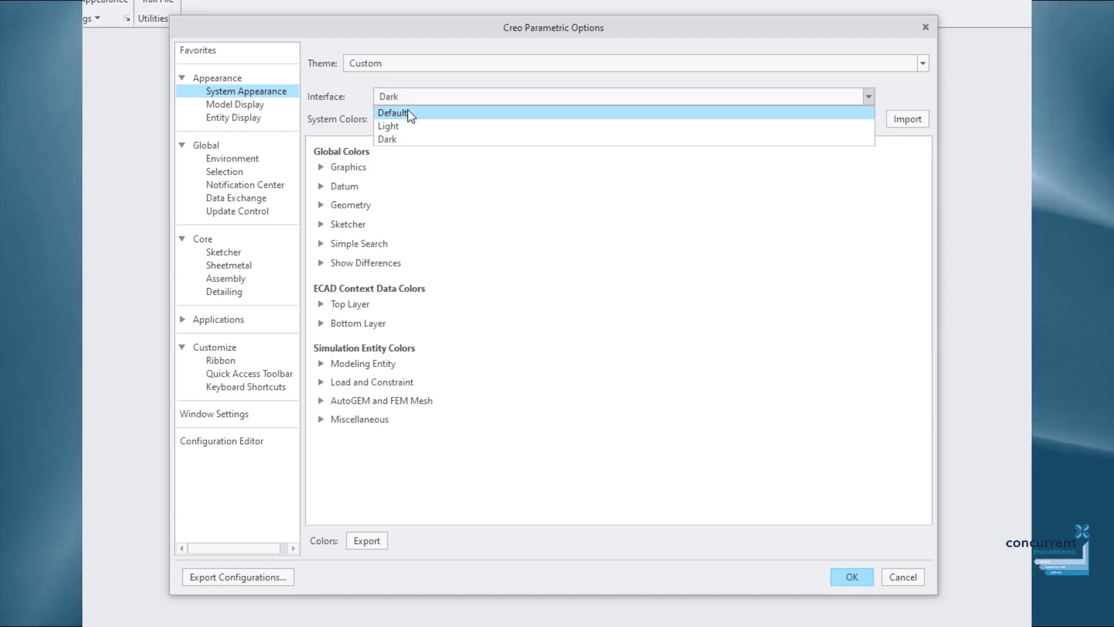
pyautogui.click(408, 112)
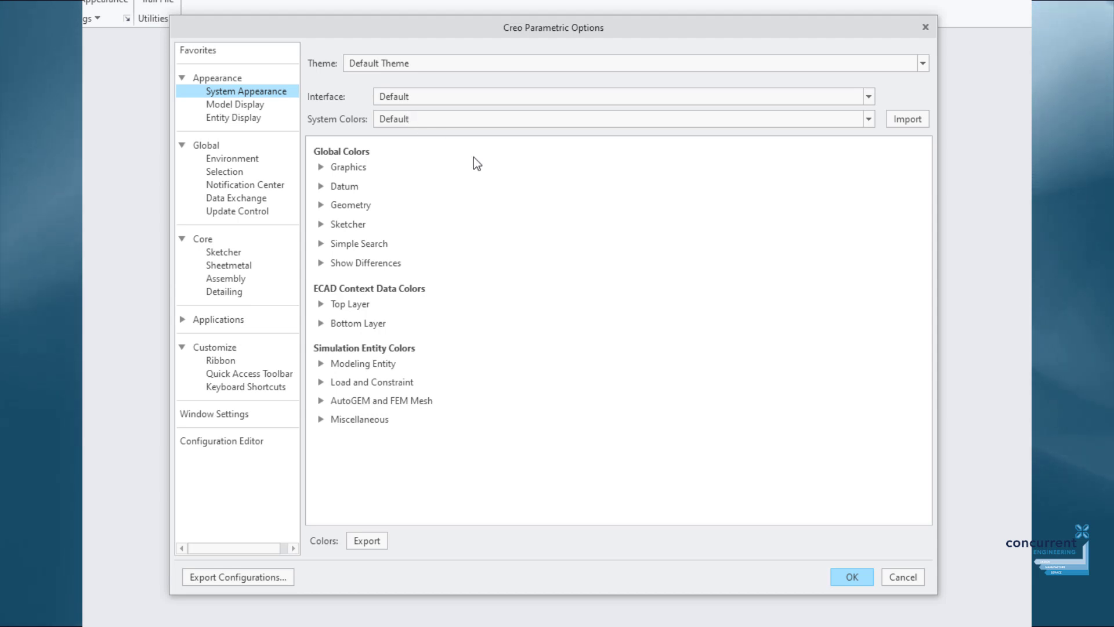
pyautogui.click(851, 577)
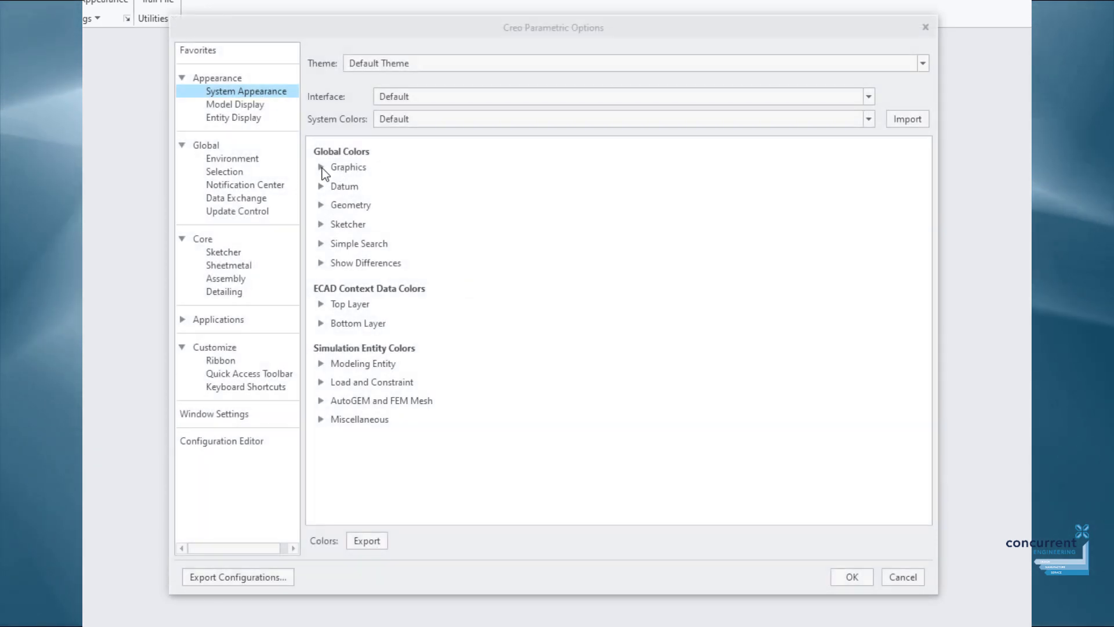
pyautogui.click(321, 168)
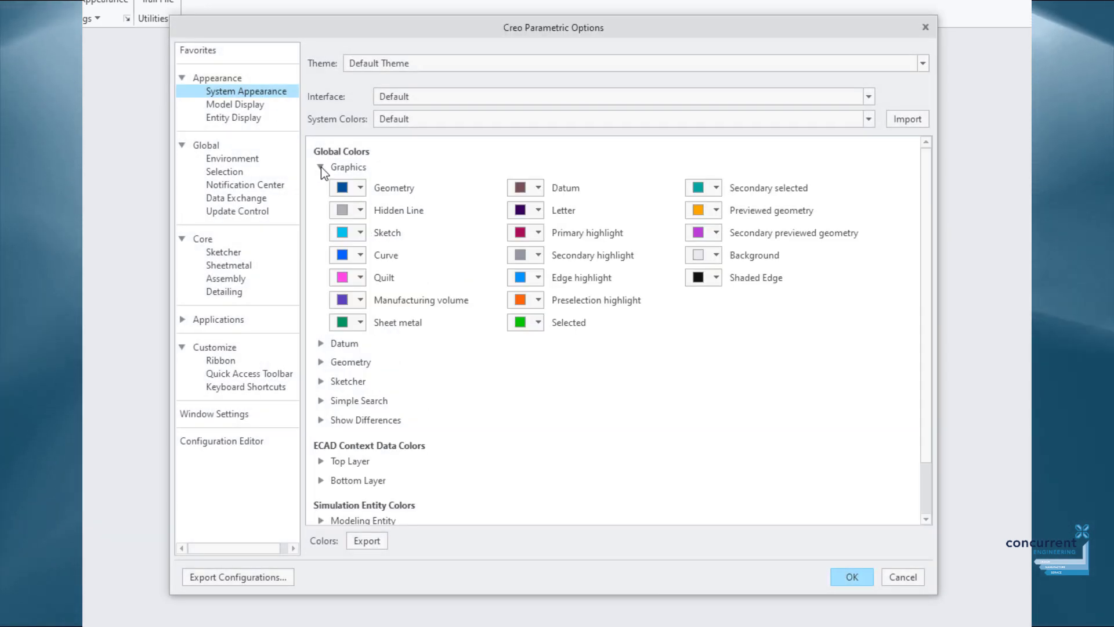
# Browse the Graphics, Datum and Geometry colour sections and expand Sketcher colours.
pyautogui.click(321, 167)
pyautogui.click(321, 186)
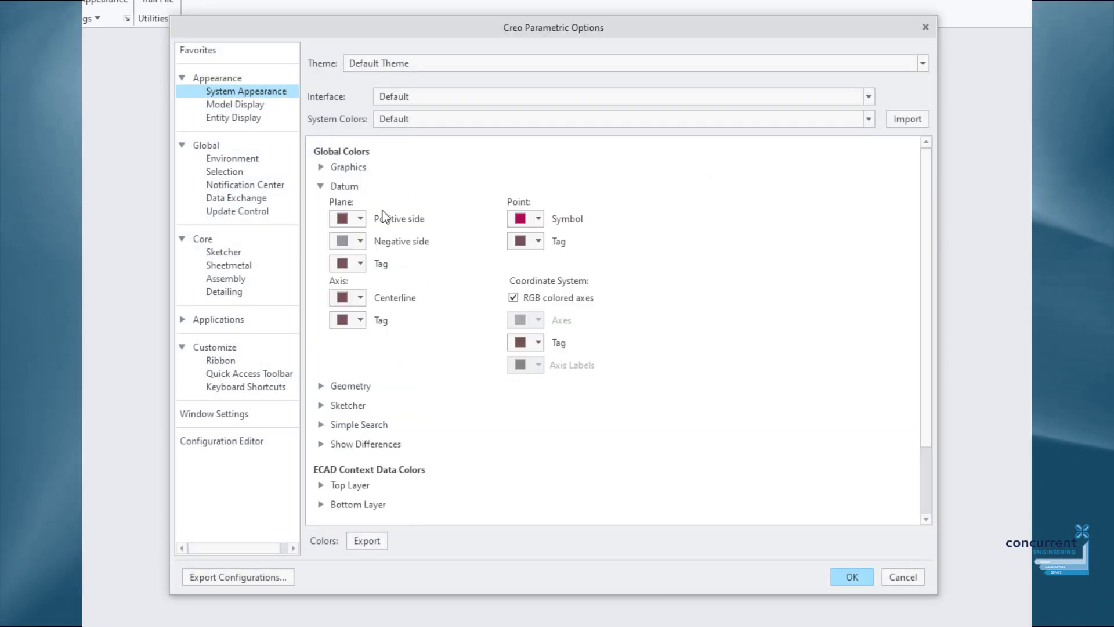
pyautogui.click(321, 186)
pyautogui.click(321, 205)
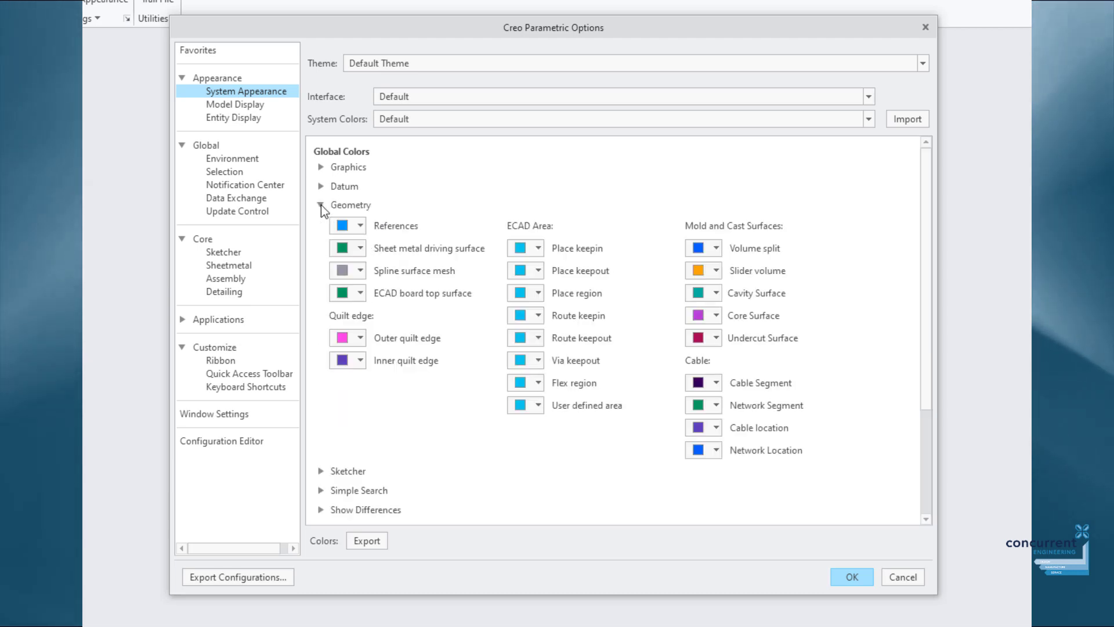
pyautogui.click(320, 203)
pyautogui.click(320, 224)
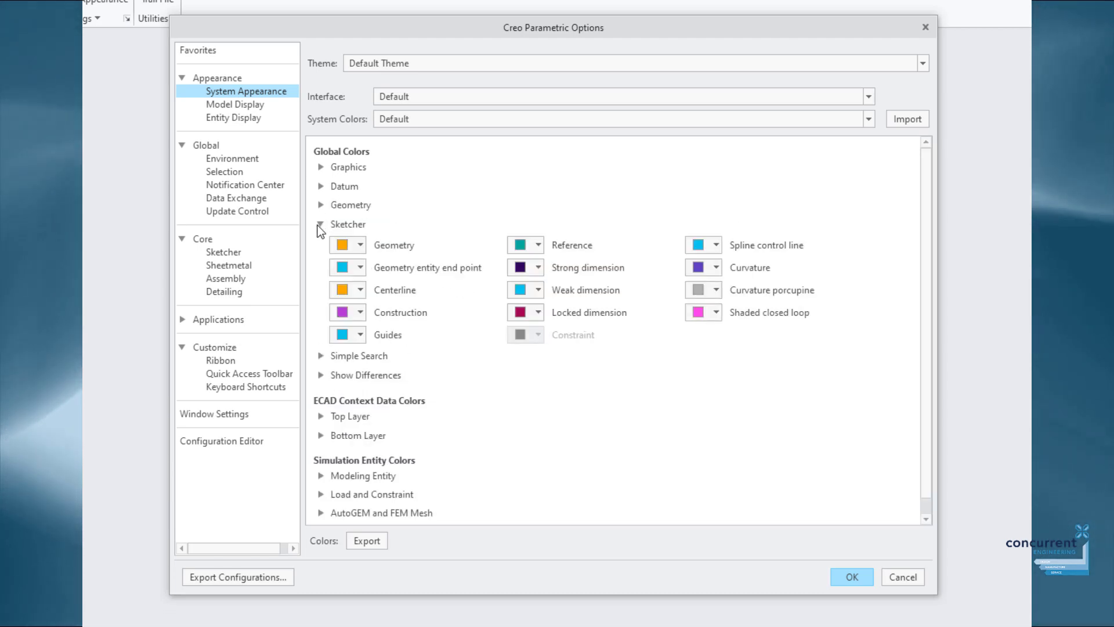
# Set the Sketcher Reference colour to pink and Guides to dark purple.
pyautogui.click(529, 245)
pyautogui.click(554, 305)
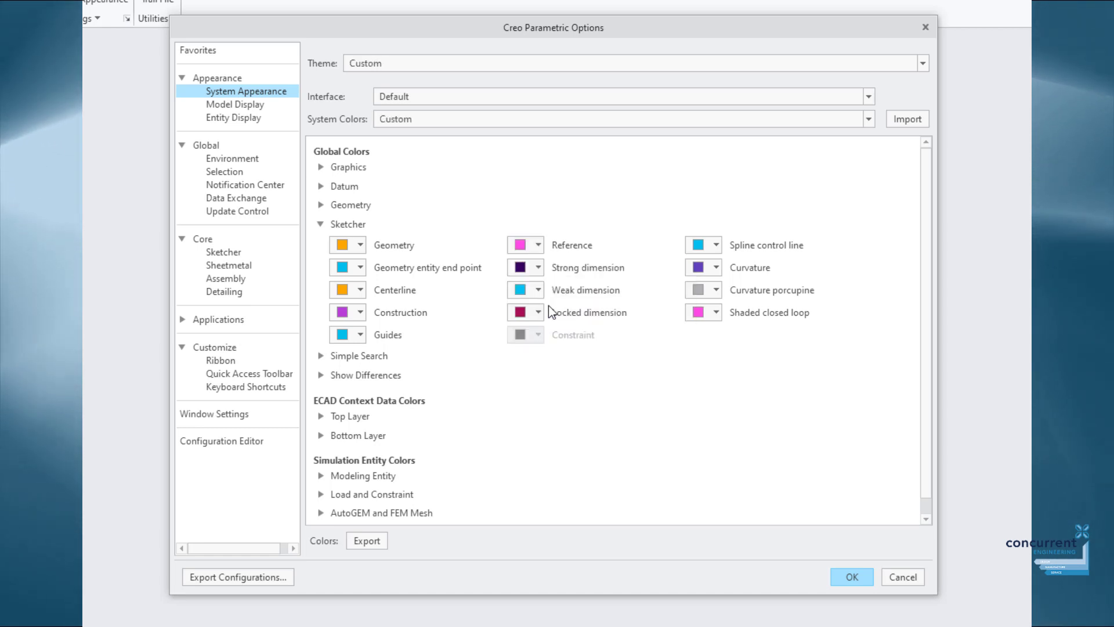
pyautogui.click(355, 339)
pyautogui.click(374, 379)
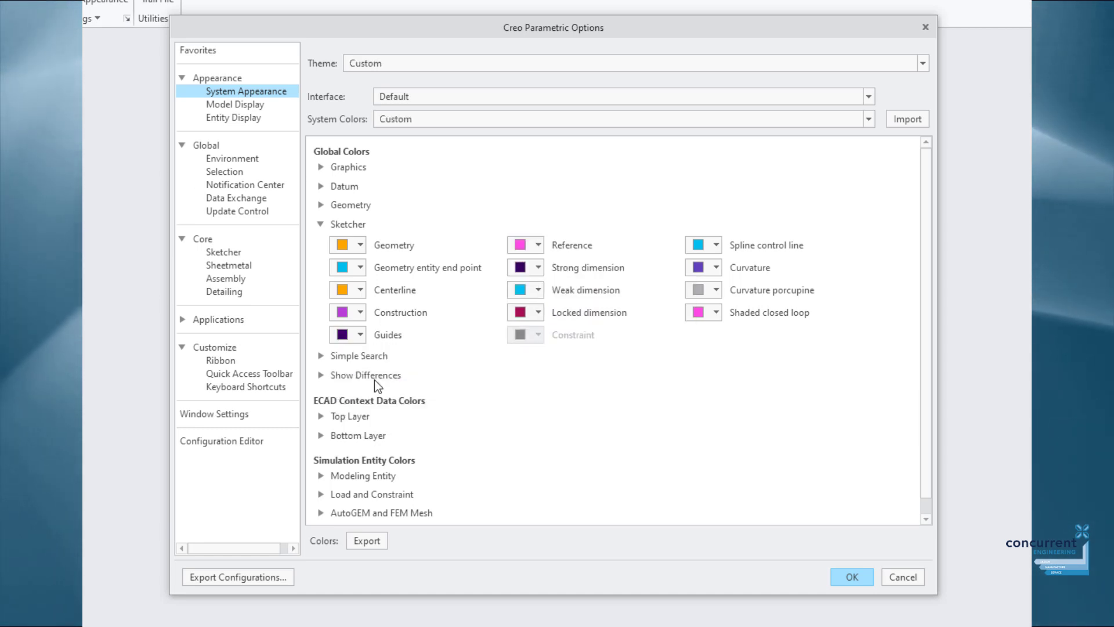
pyautogui.click(320, 224)
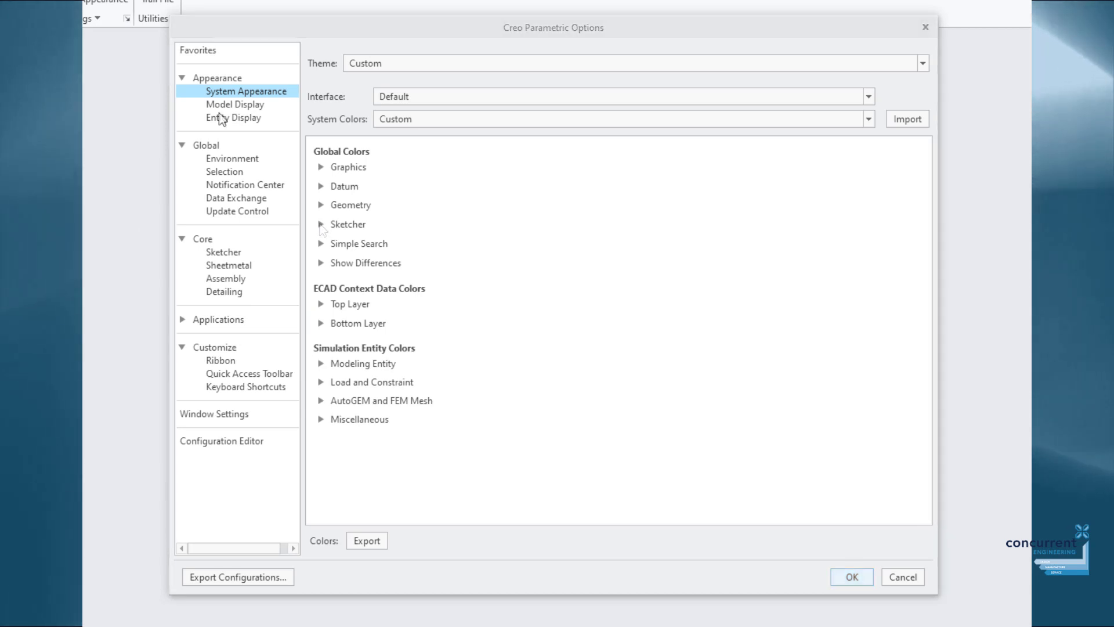
# Review Model Display, keeping Isometric orientation, 15° rotation angle and reorientation animation on.
pyautogui.click(234, 105)
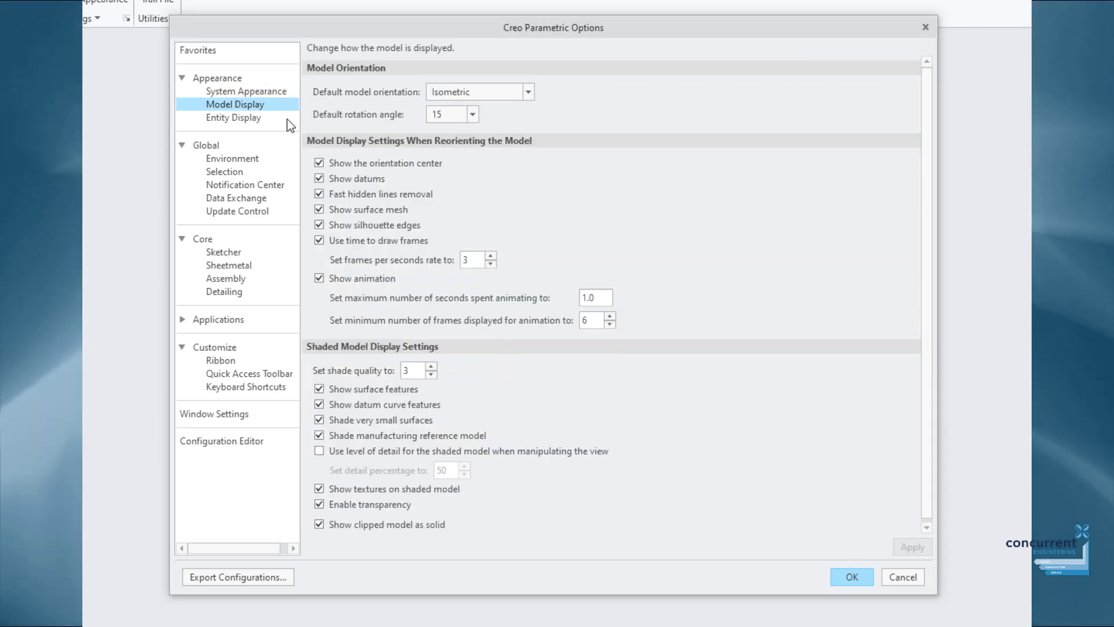
pyautogui.click(532, 93)
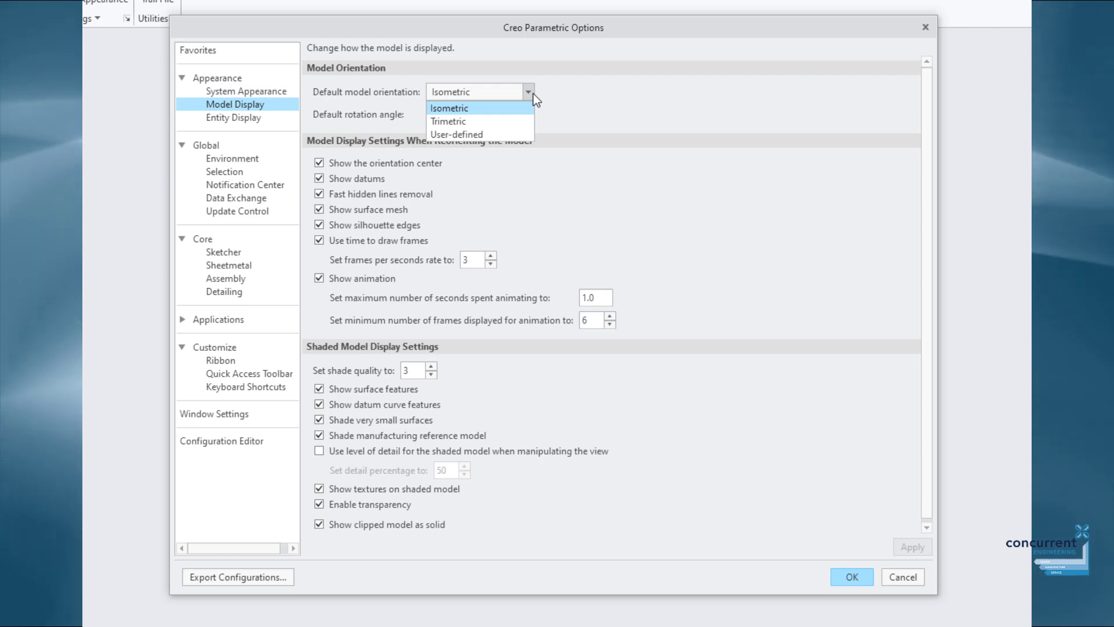
pyautogui.click(533, 94)
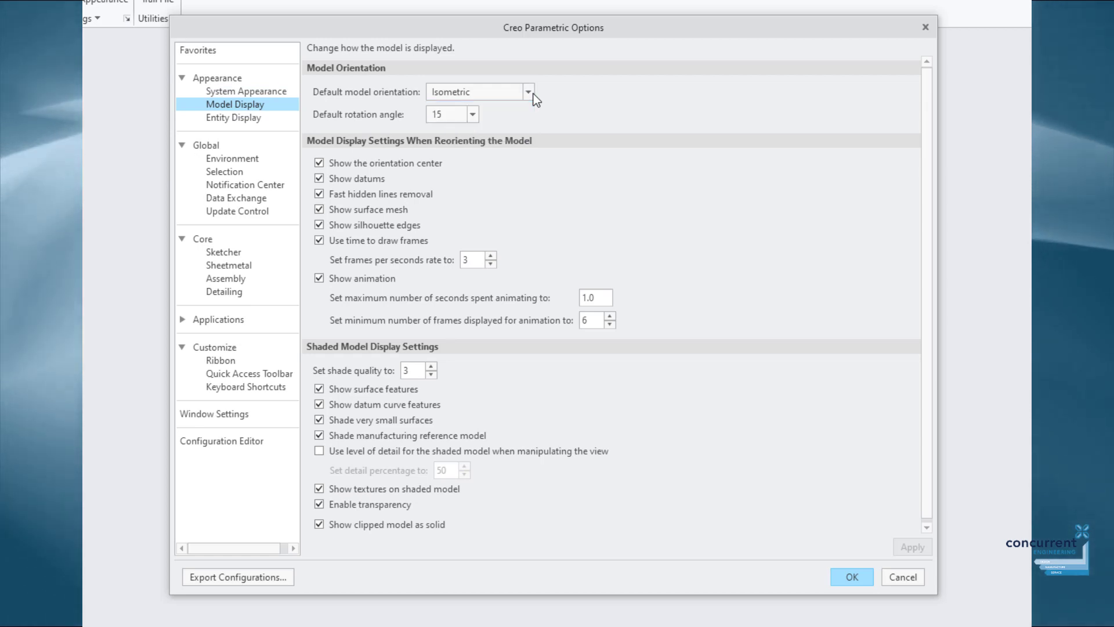
pyautogui.click(472, 114)
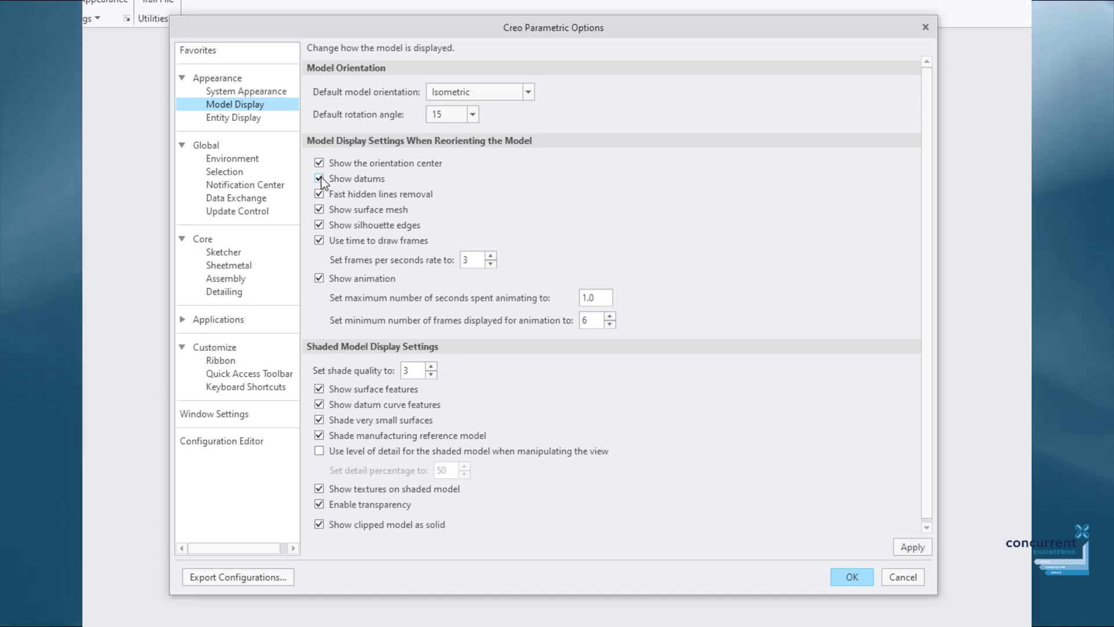
pyautogui.click(319, 279)
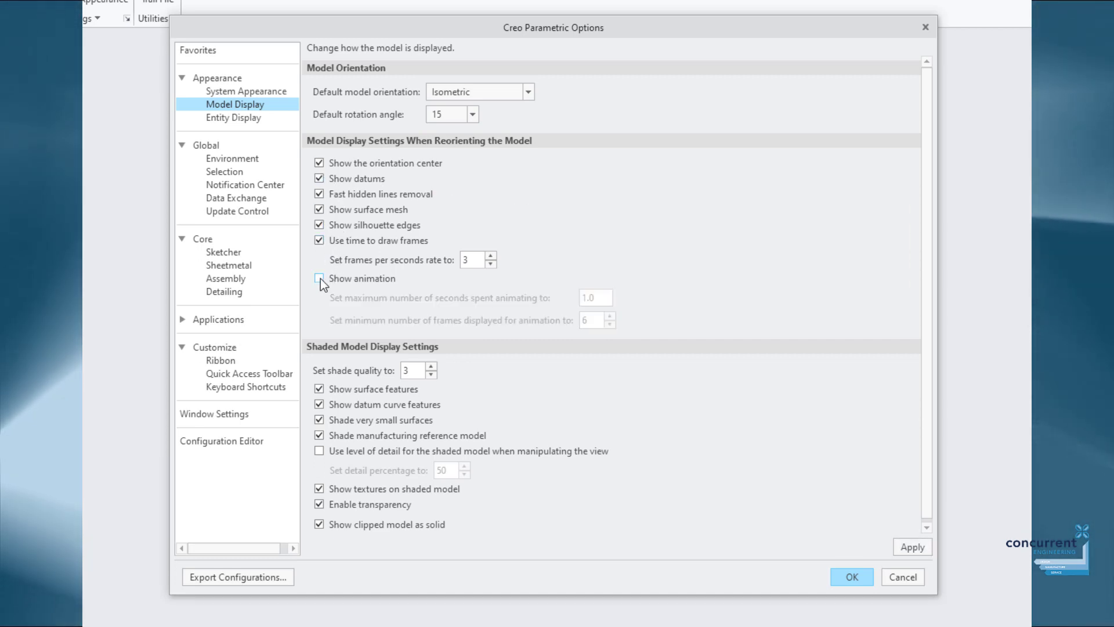
pyautogui.click(320, 279)
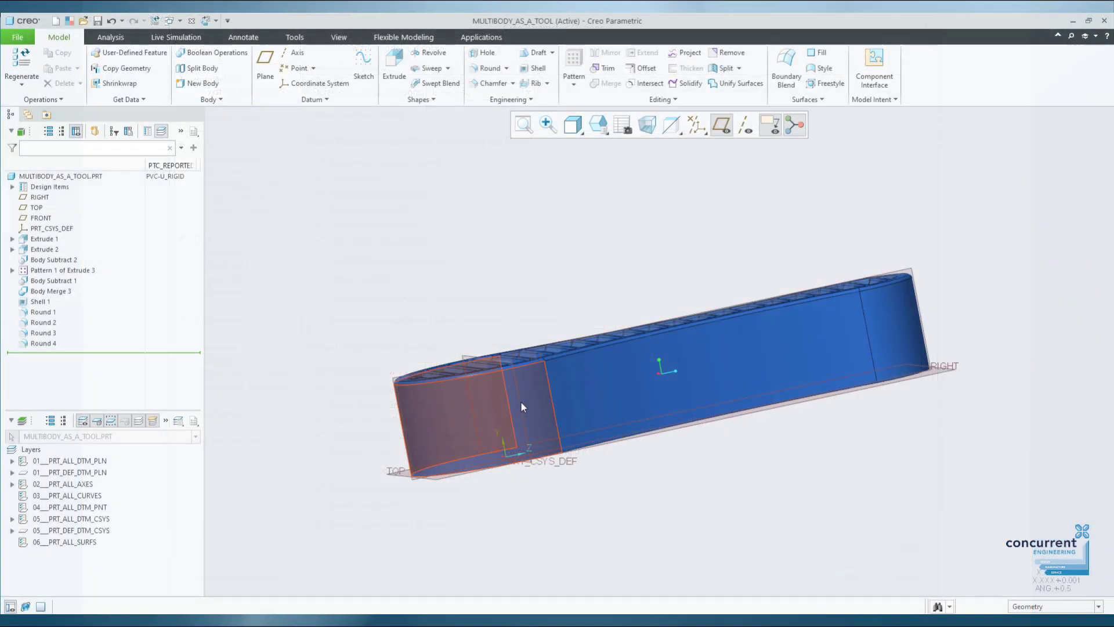
# Rotate the part, select a side face, make it translucent, and orbit to another side.
pyautogui.moveTo(520, 402); pyautogui.dragTo(595, 282, button='middle')
pyautogui.click(705, 269)
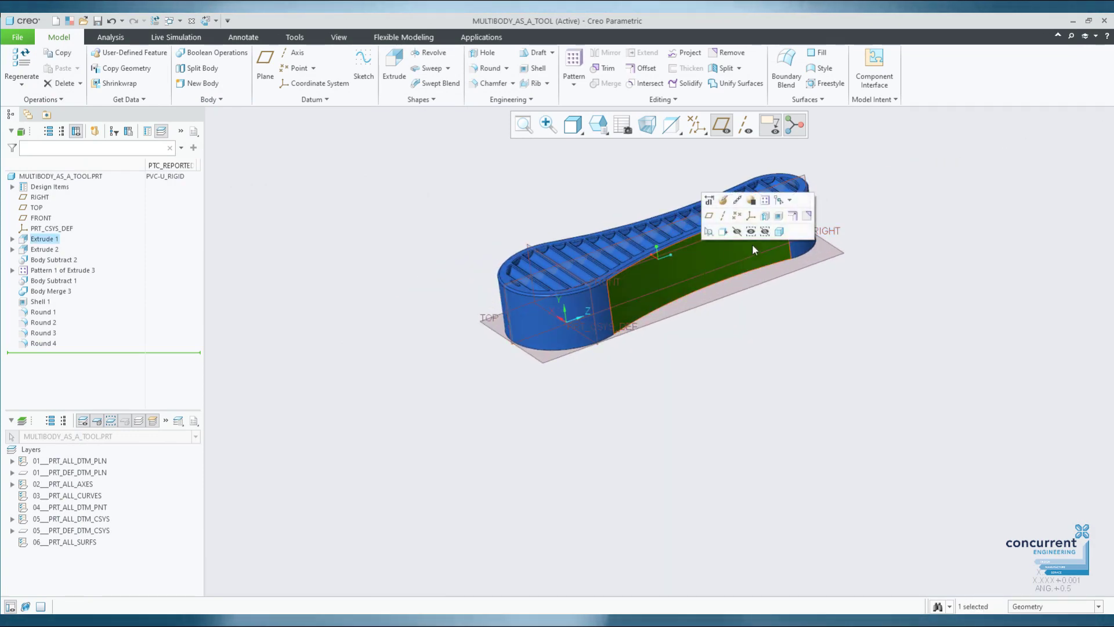
pyautogui.click(780, 232)
pyautogui.moveTo(863, 331); pyautogui.dragTo(845, 256, button='middle')
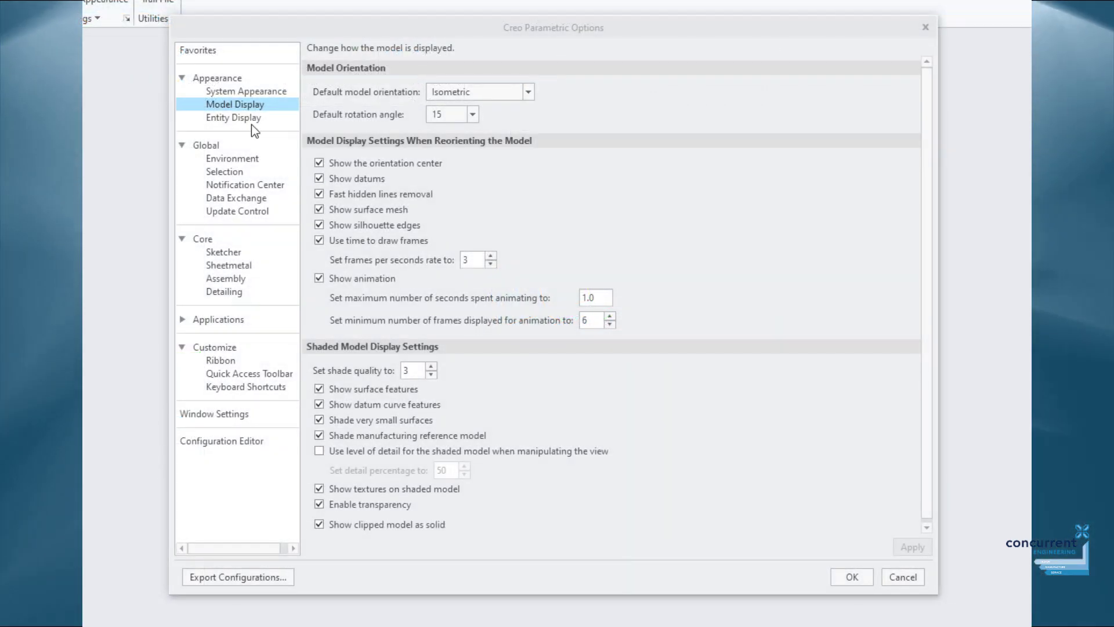
# Set default geometry display to Shading, edge quality to High, and show datum axes.
pyautogui.click(246, 119)
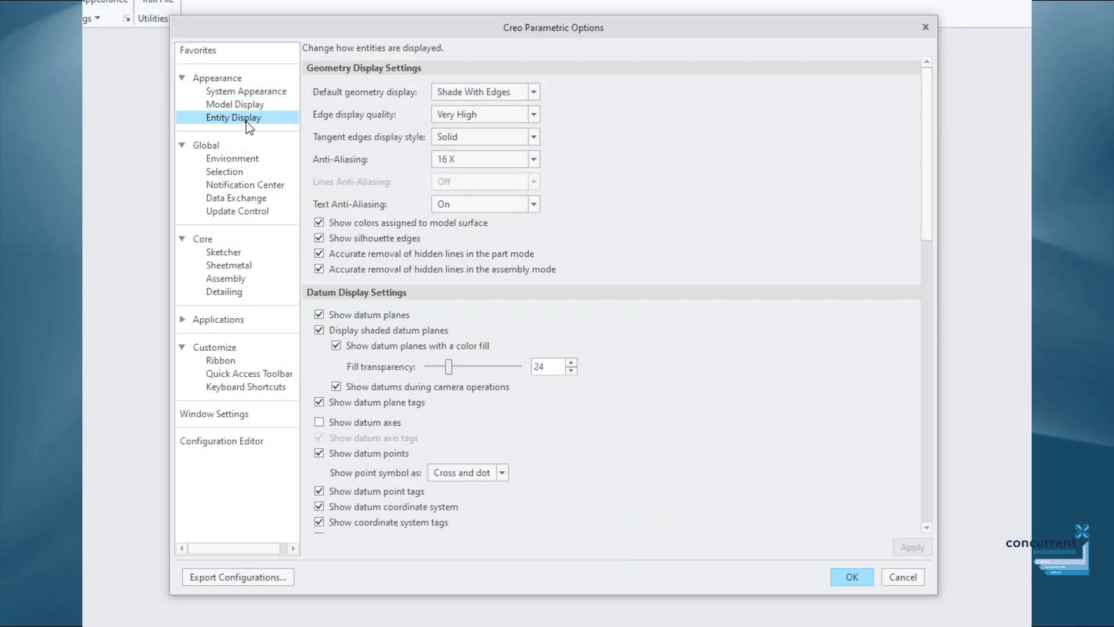
pyautogui.click(533, 92)
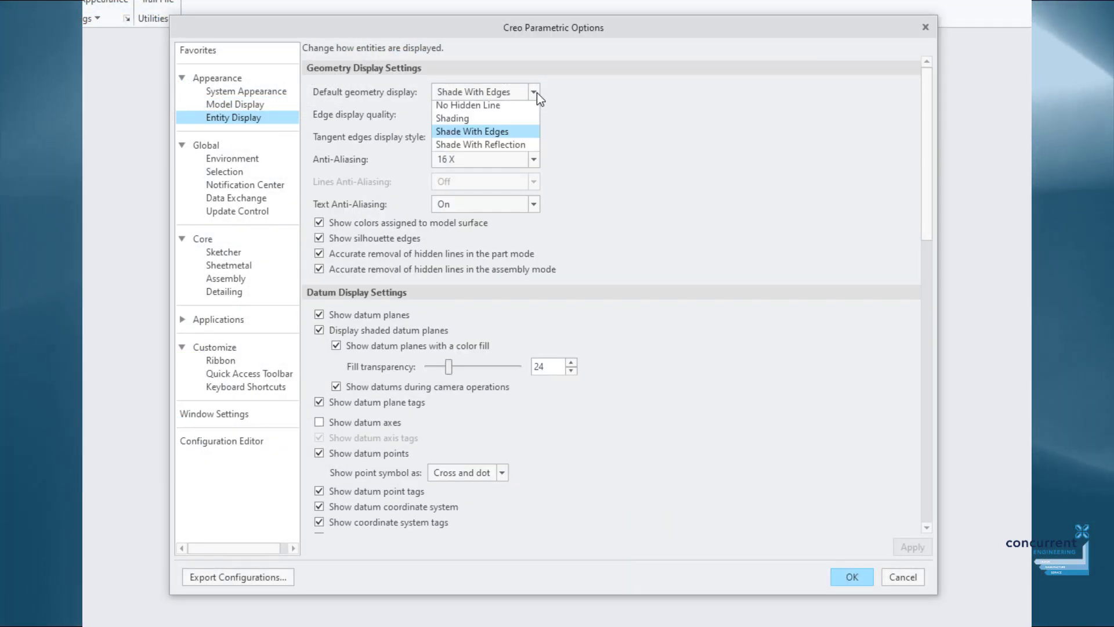
pyautogui.click(514, 147)
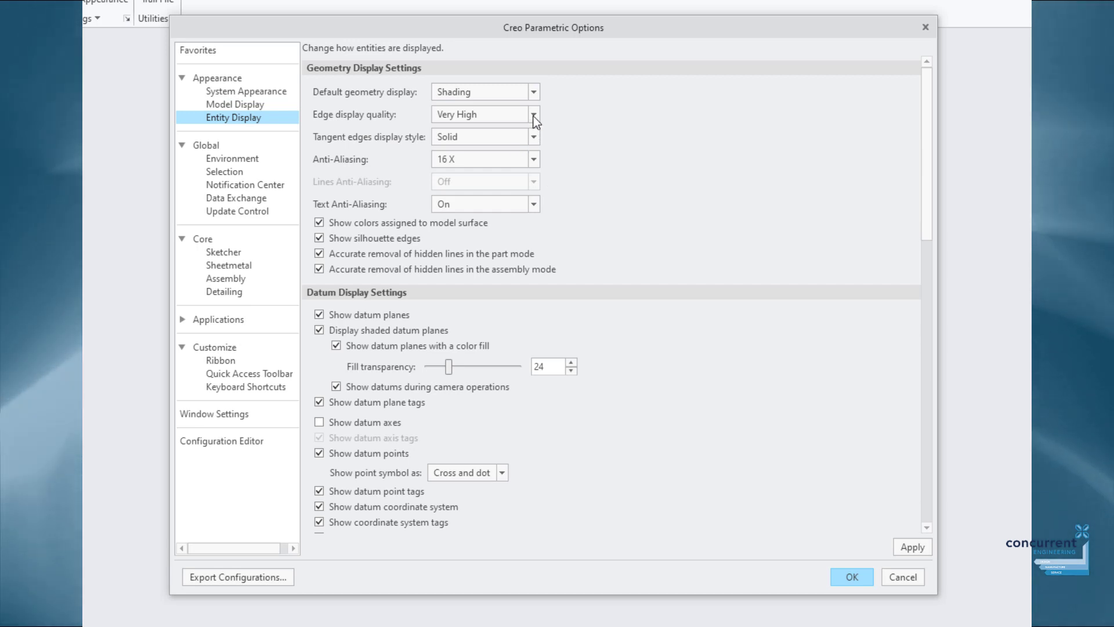
pyautogui.click(533, 114)
pyautogui.click(527, 158)
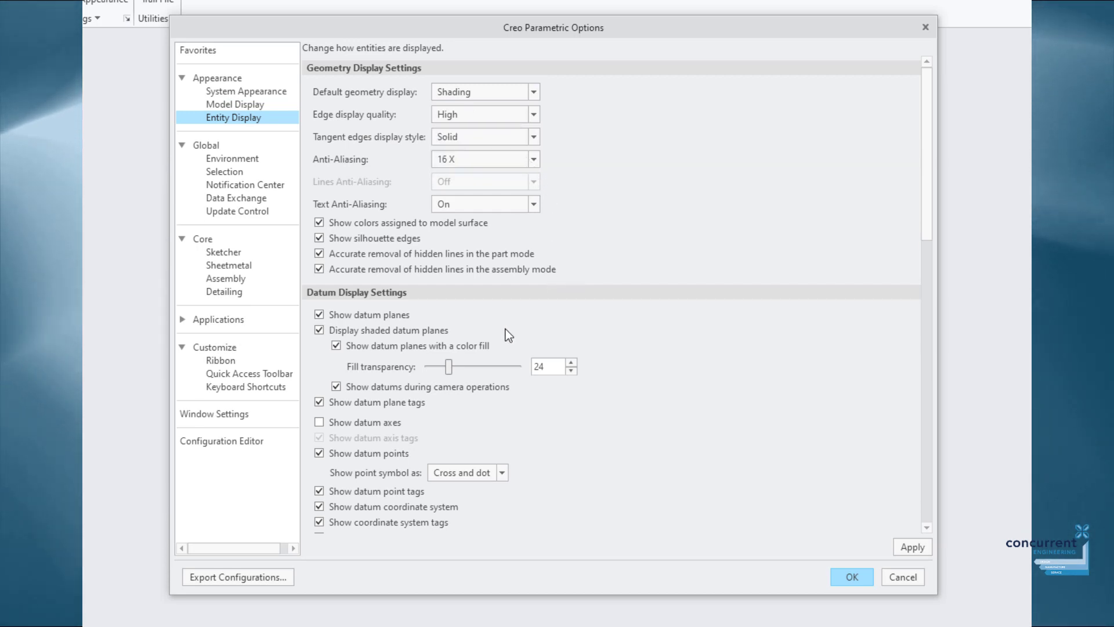
pyautogui.scroll(-2, 506, 328)
pyautogui.scroll(-1, 438, 293)
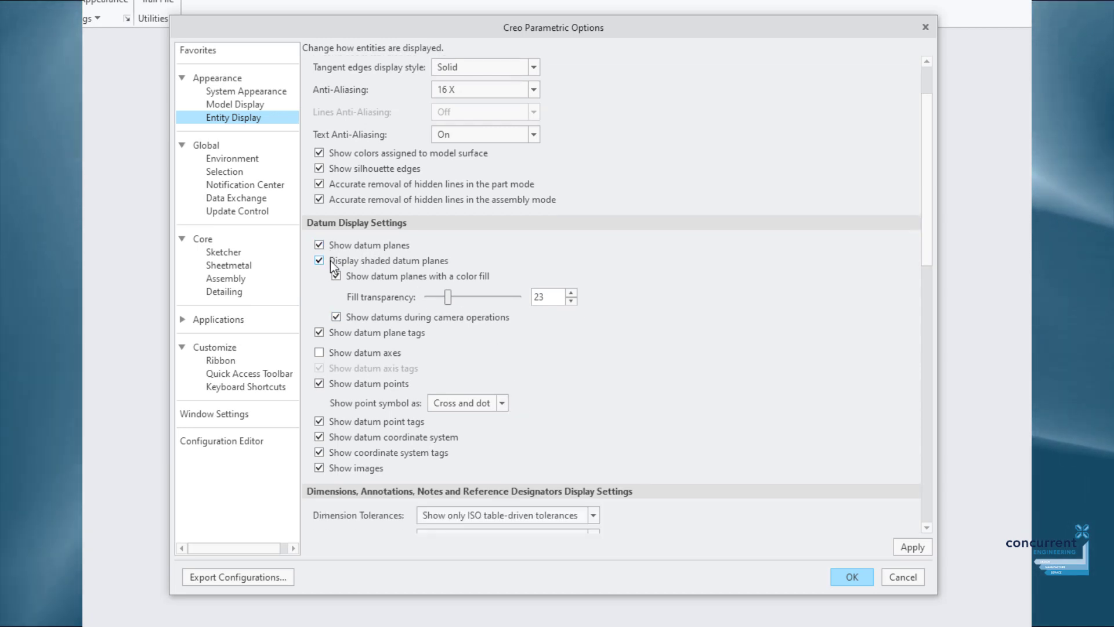
pyautogui.click(320, 352)
# Adjust the constraint symbol size and give constraint symbols a yellow background.
pyautogui.scroll(-2, 489, 360)
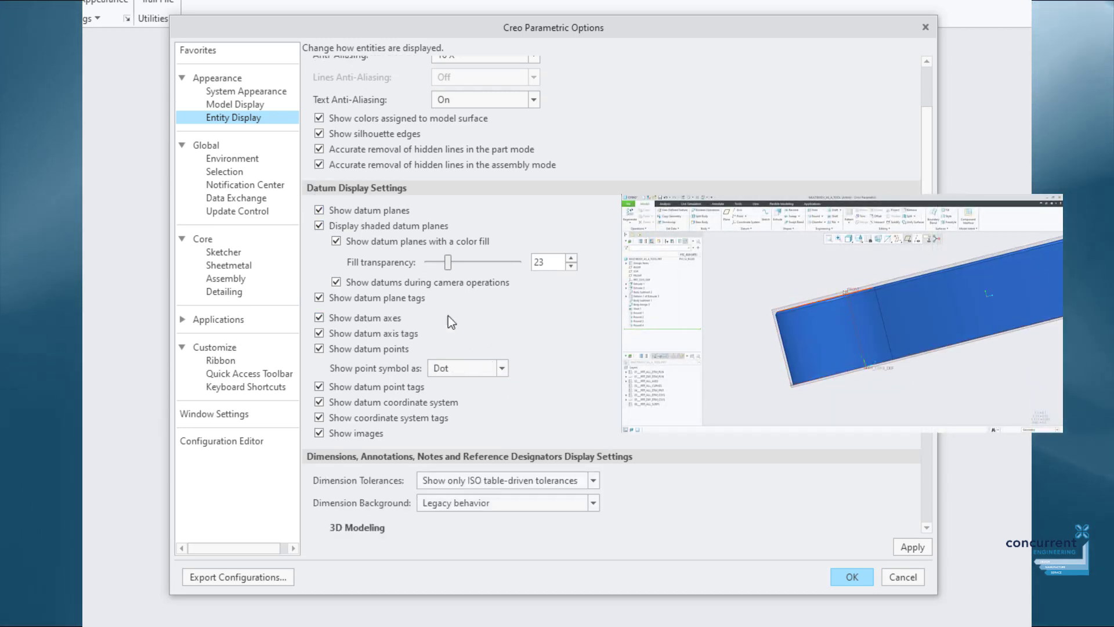
pyautogui.scroll(-10, 572, 402)
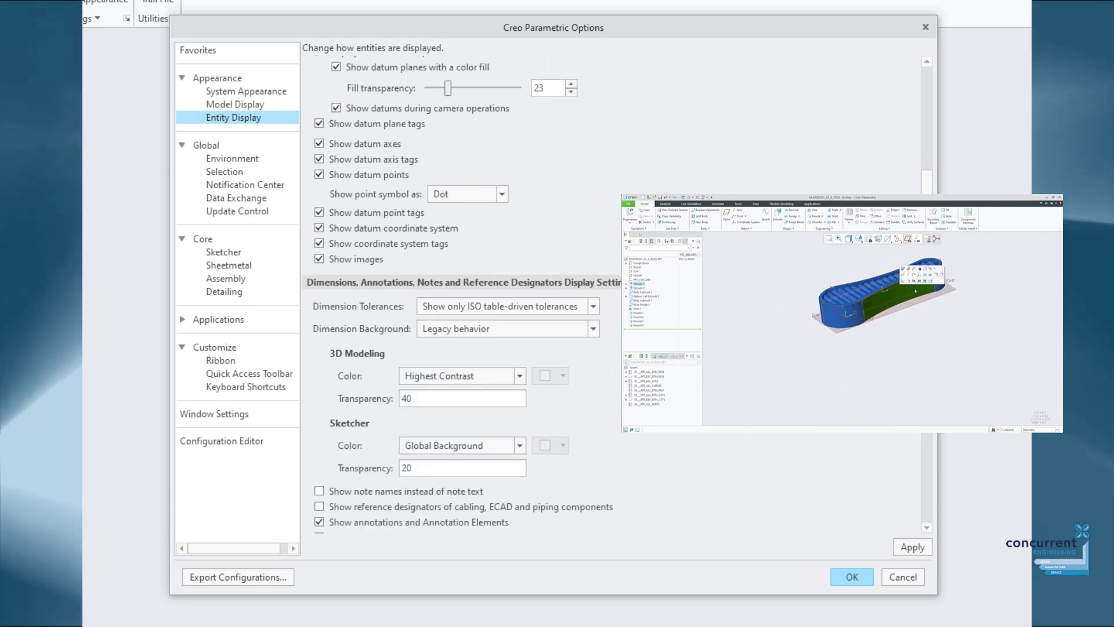
pyautogui.scroll(-6, 699, 418)
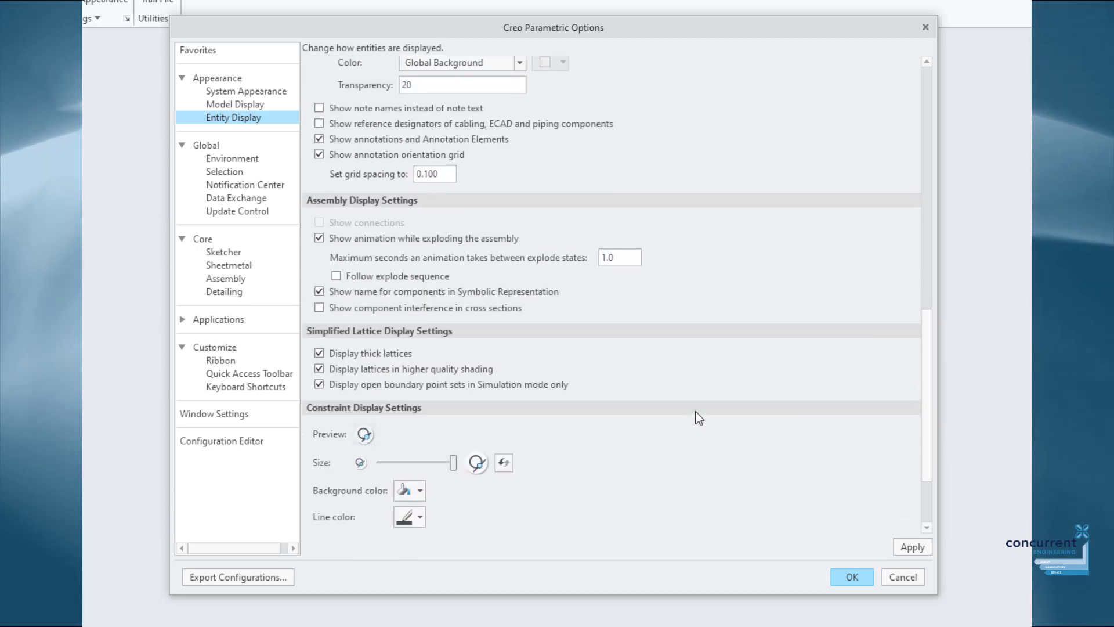
pyautogui.scroll(-1, 680, 411)
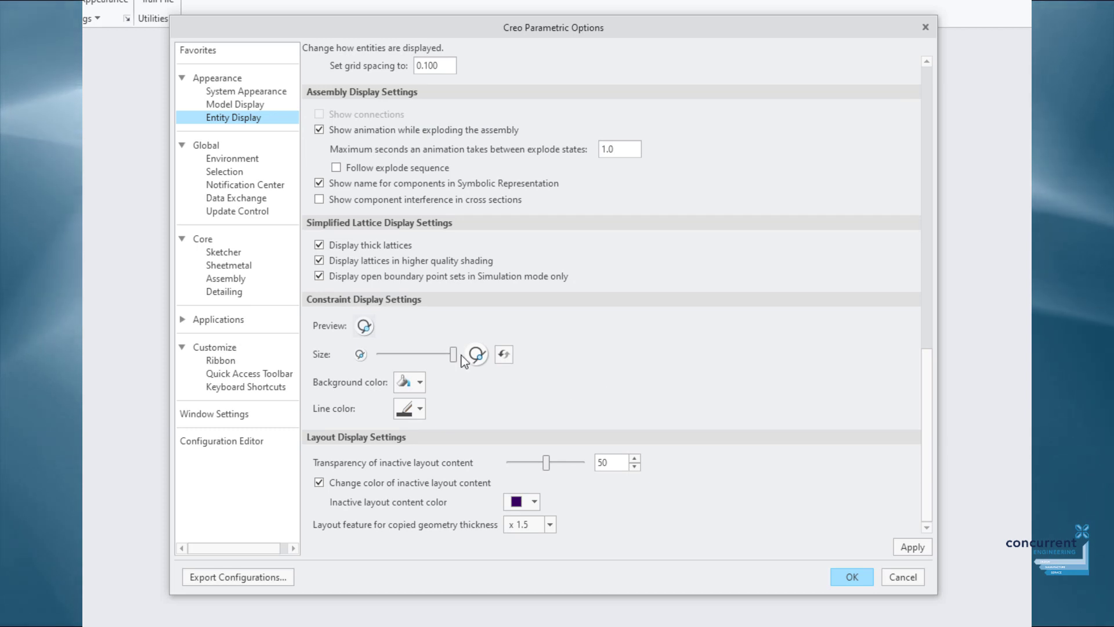
pyautogui.moveTo(455, 354)
pyautogui.mouseDown()
pyautogui.moveTo(441, 354)
pyautogui.moveTo(455, 354)
pyautogui.mouseUp()
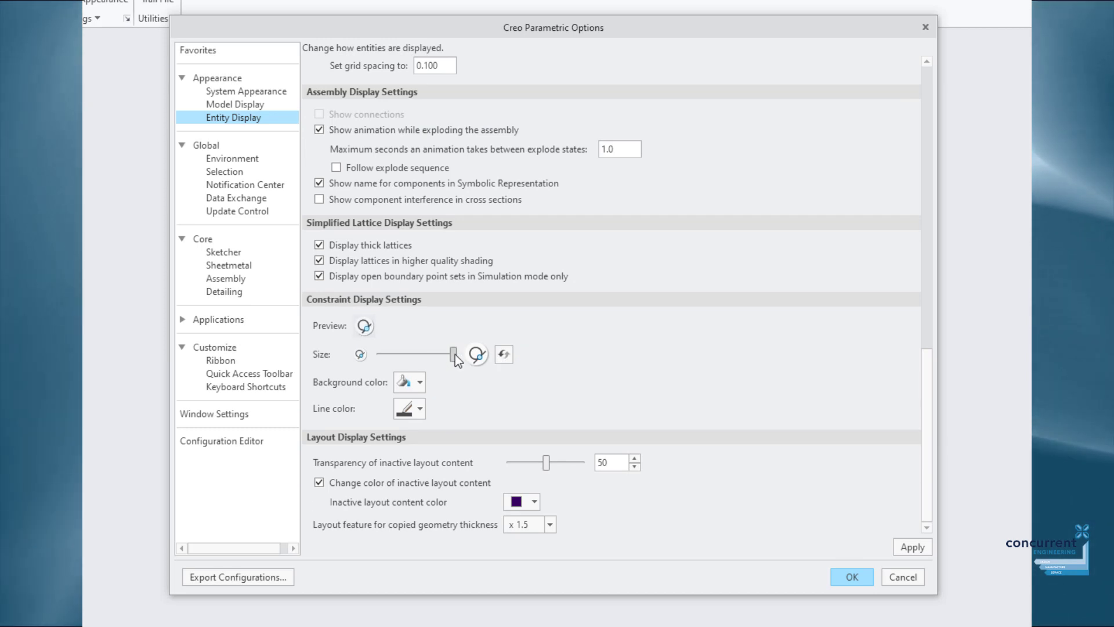
pyautogui.click(420, 382)
pyautogui.click(440, 444)
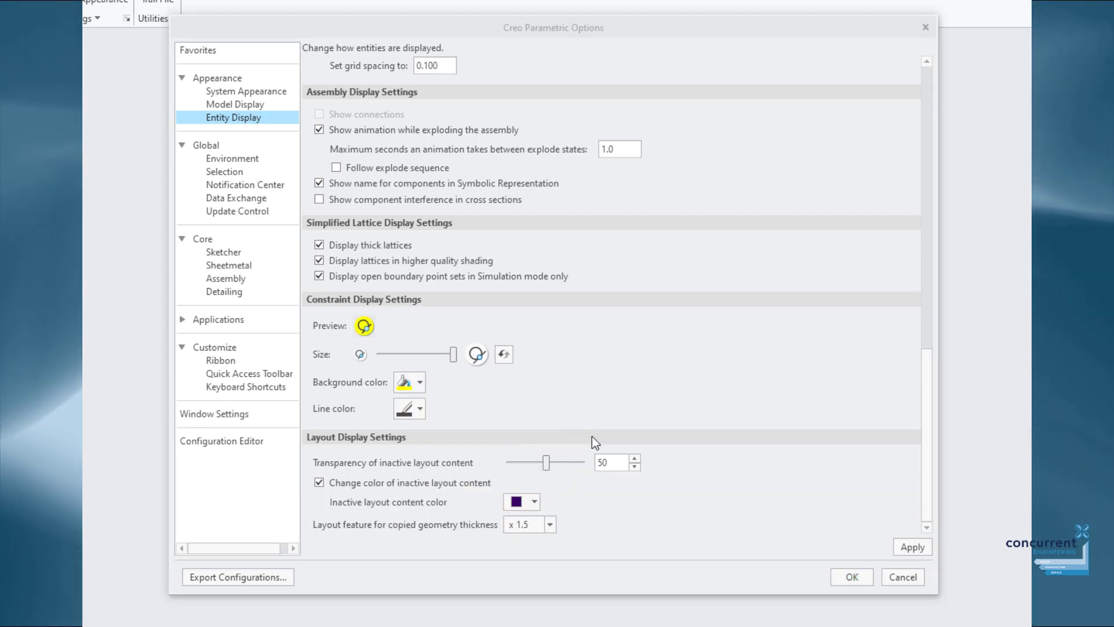
pyautogui.click(223, 252)
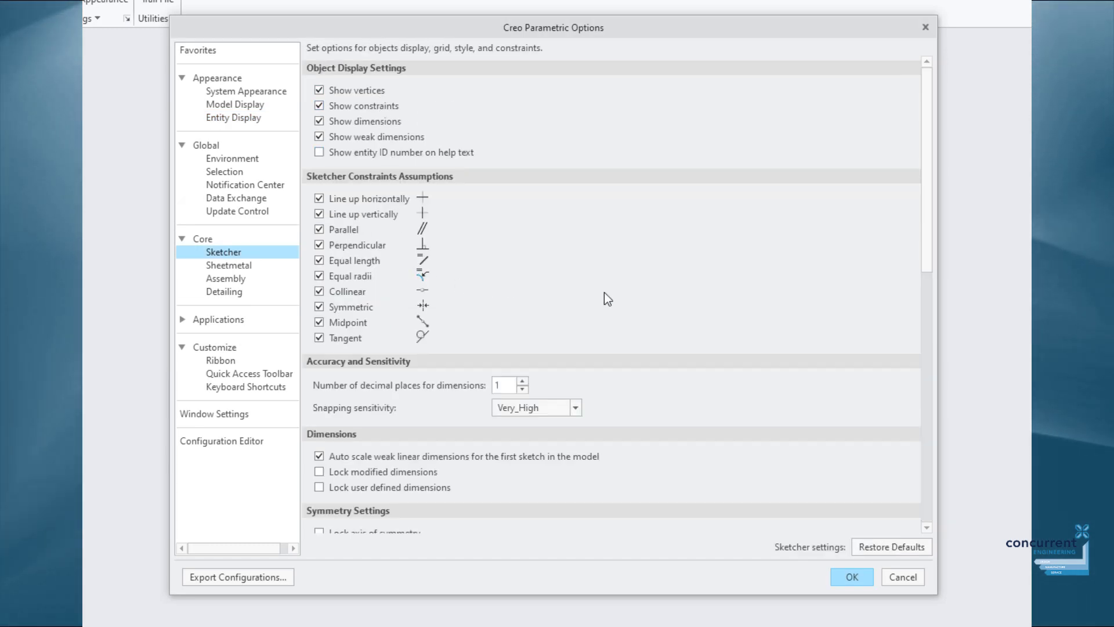
# Set Sketcher dimension decimal places to 2 and snapping sensitivity to High.
pyautogui.scroll(-4, 671, 308)
pyautogui.scroll(-1, 671, 318)
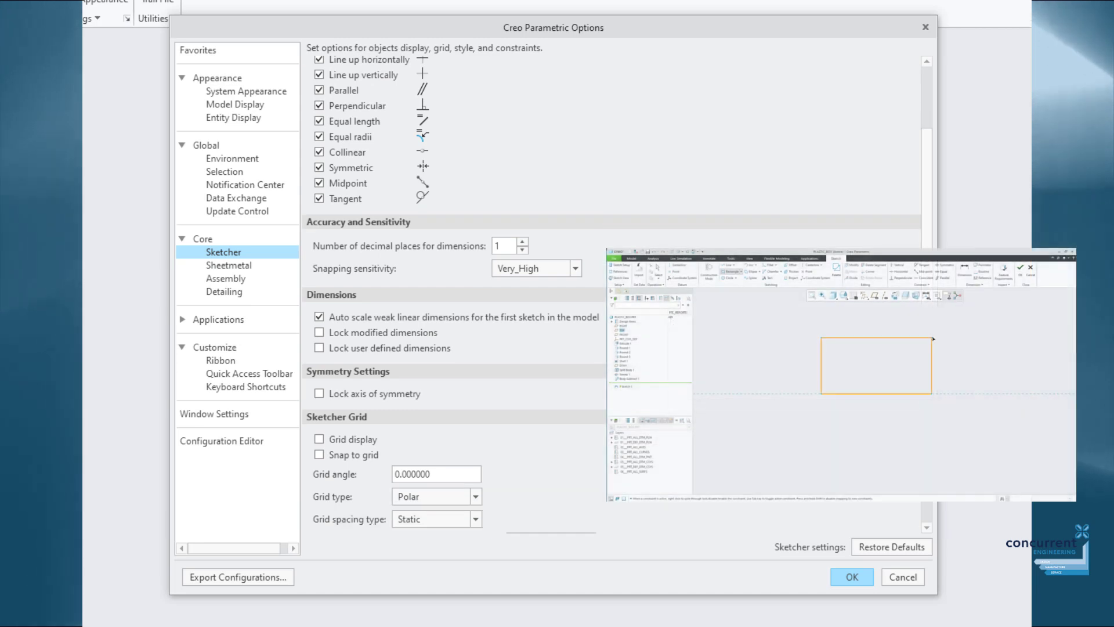
pyautogui.click(522, 243)
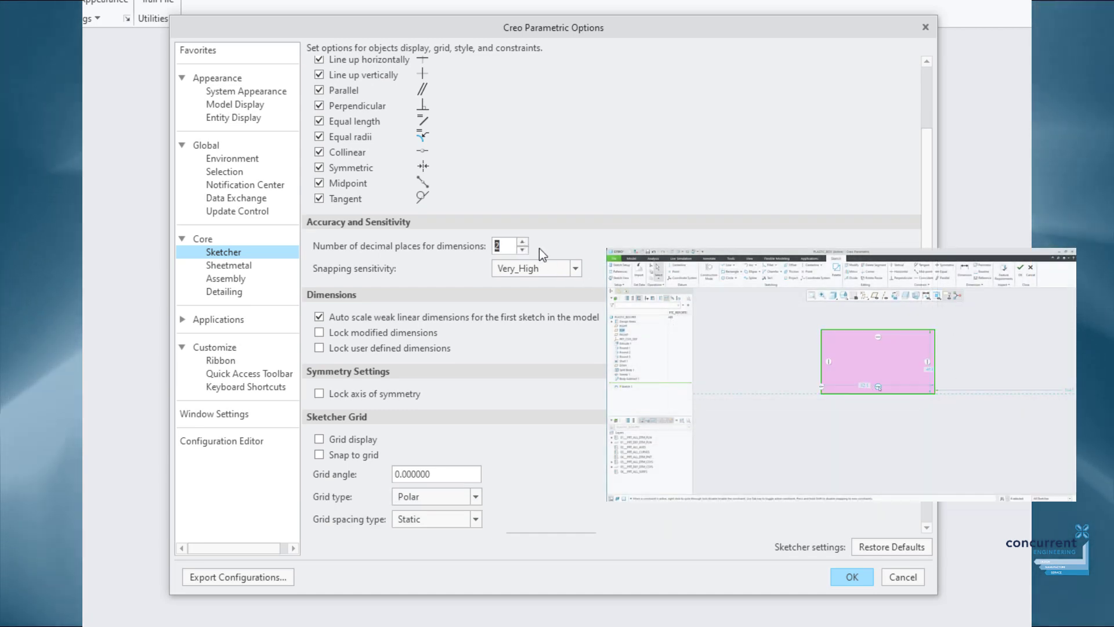
pyautogui.click(575, 268)
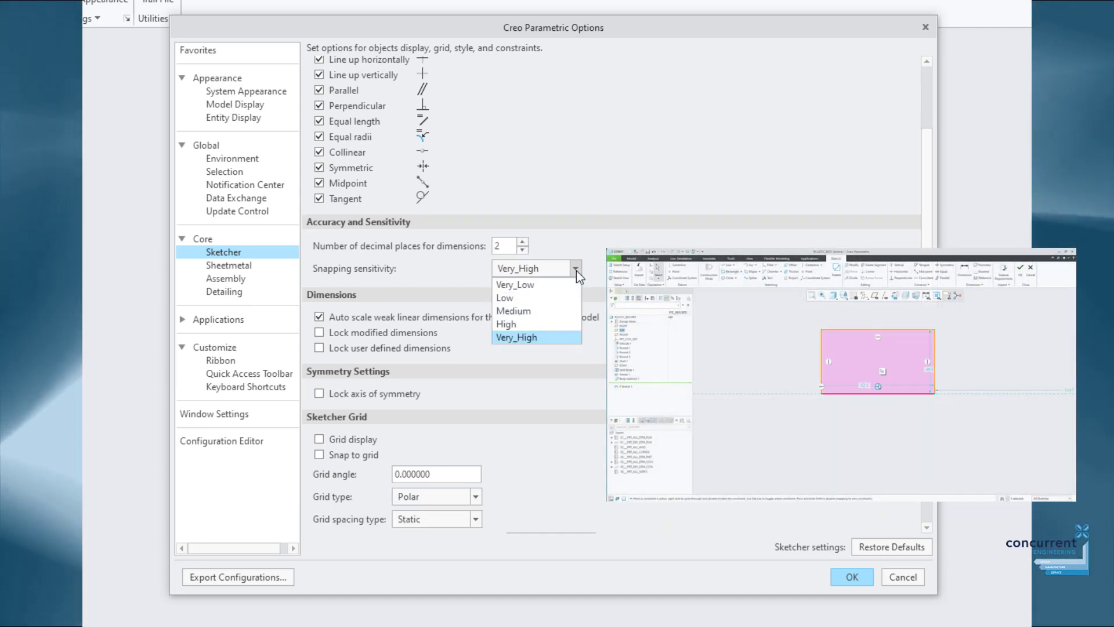
pyautogui.click(550, 323)
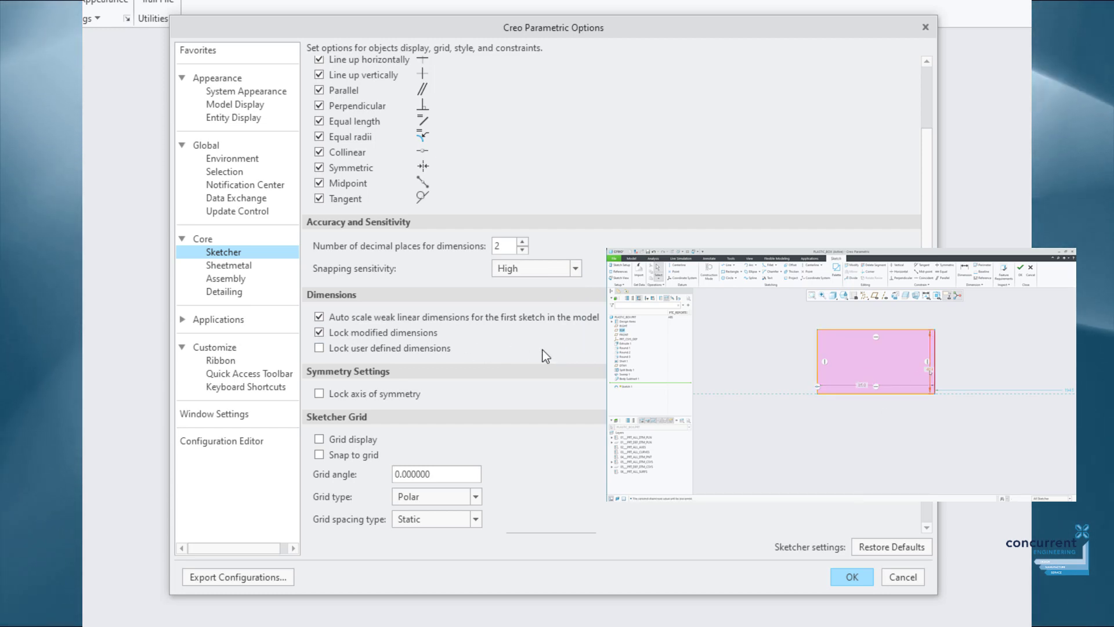
# Keep line thickness at 2.5 and toggle sketch-plane-parallel-to-screen off and back on.
pyautogui.scroll(-4, 552, 350)
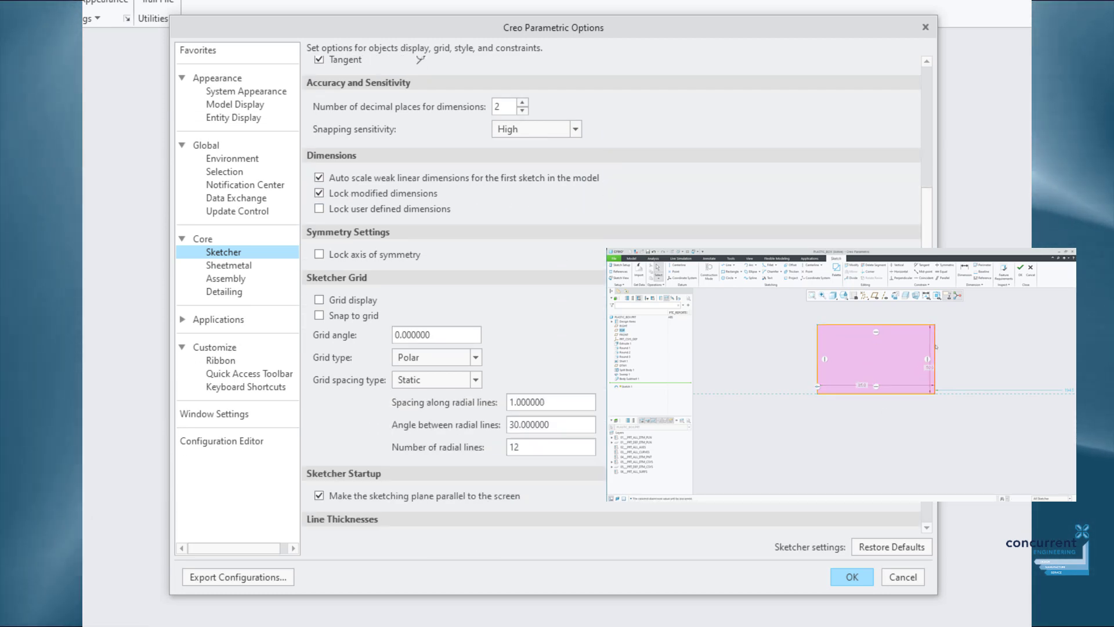
pyautogui.scroll(-6, 609, 290)
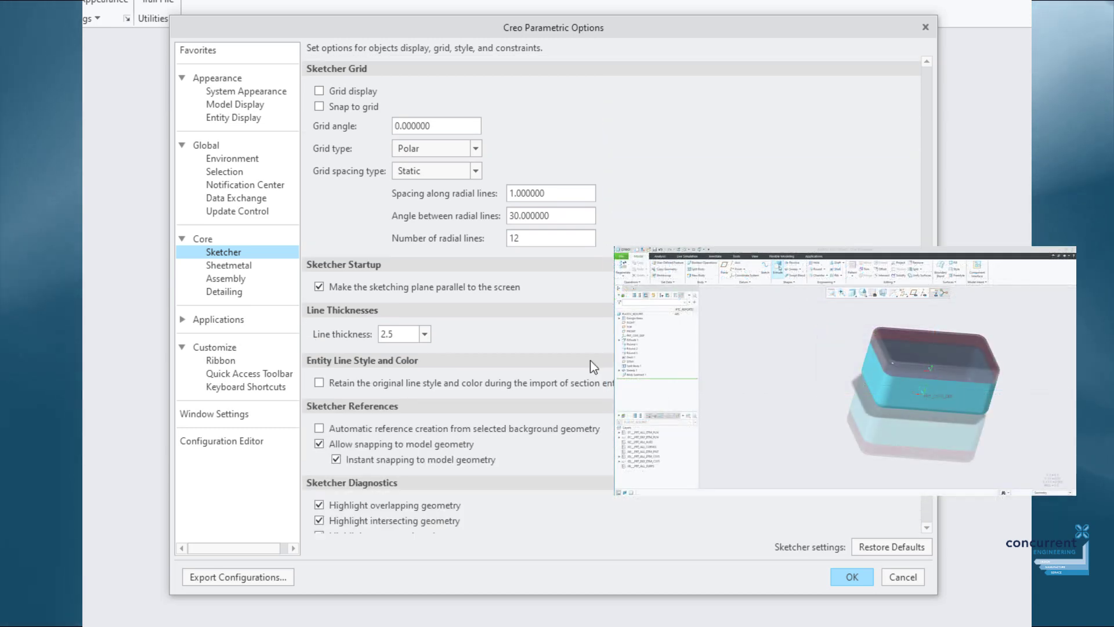
pyautogui.click(425, 334)
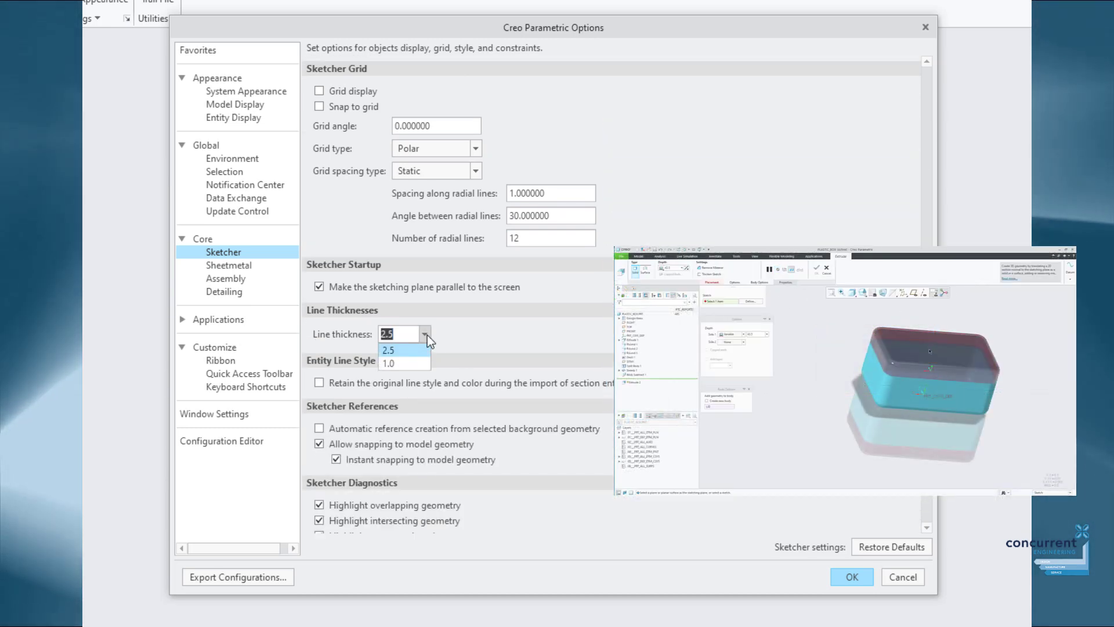
pyautogui.click(424, 335)
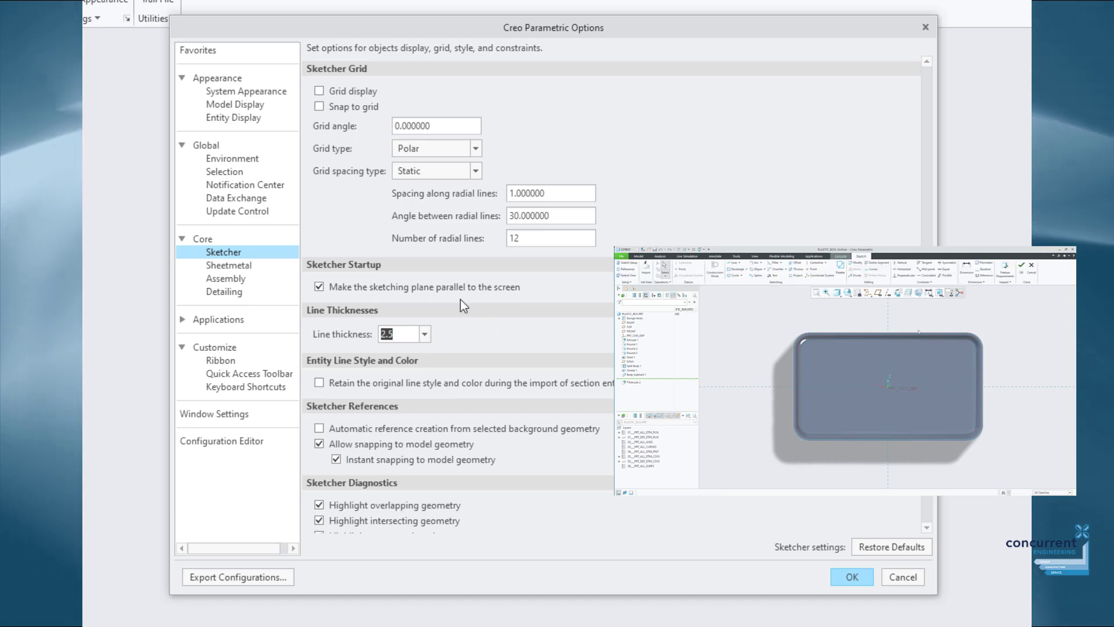
pyautogui.click(321, 290)
pyautogui.click(322, 291)
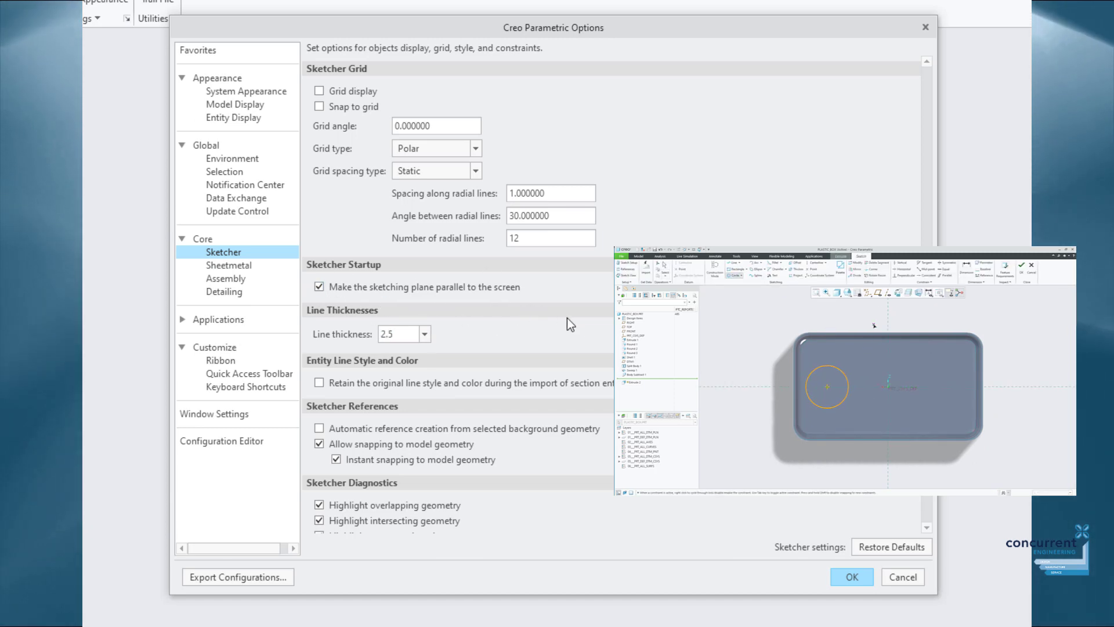
pyautogui.scroll(-3, 461, 446)
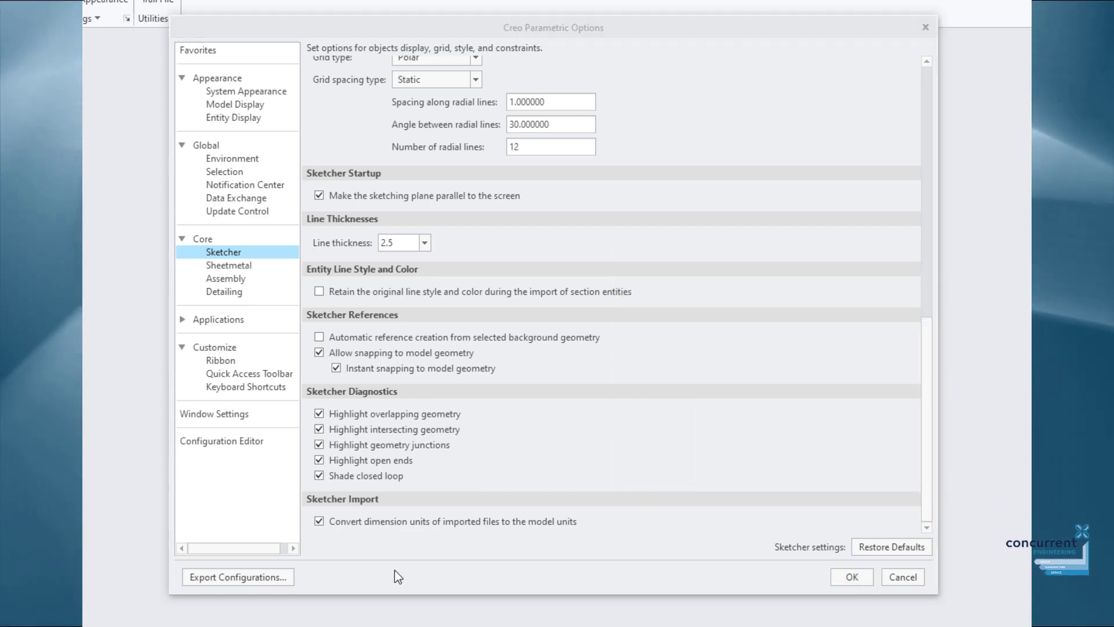
# Browse the ribbon customization tree, expanding and collapsing the Model, Analysis and Flexible Modeling tabs.
pyautogui.click(220, 362)
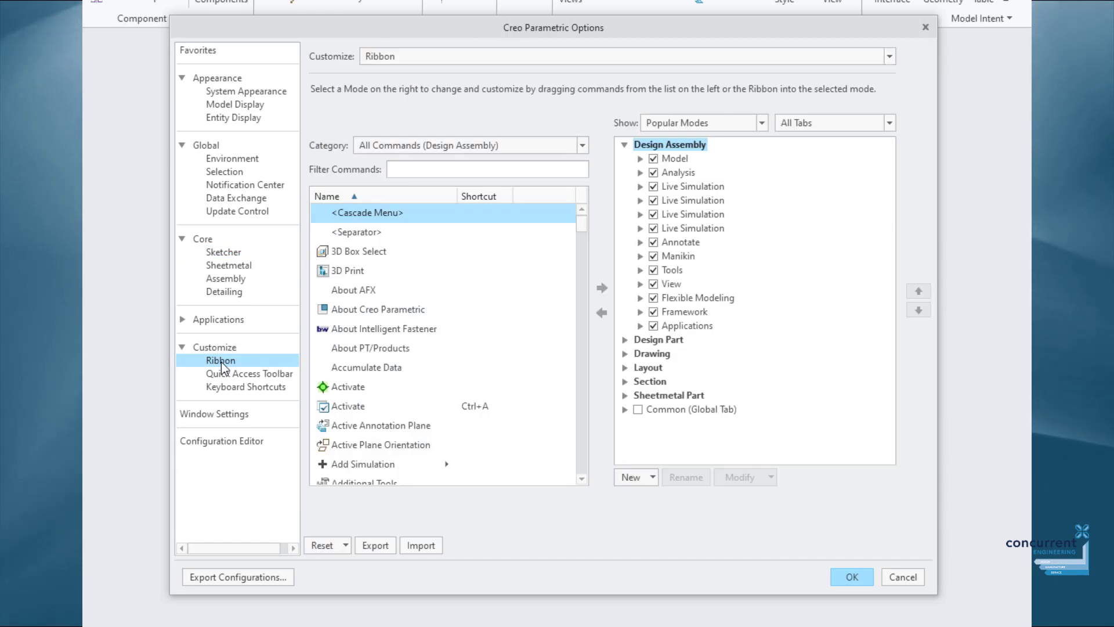
pyautogui.moveTo(583, 221)
pyautogui.mouseDown()
pyautogui.moveTo(578, 251)
pyautogui.moveTo(576, 217)
pyautogui.mouseUp()
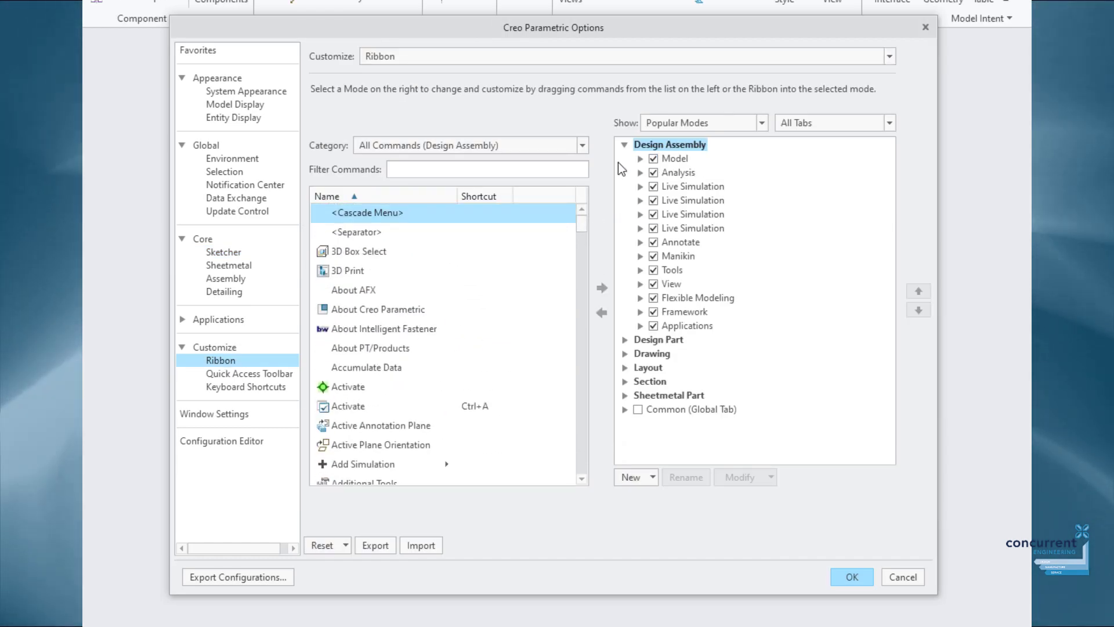
pyautogui.click(640, 159)
pyautogui.click(640, 159)
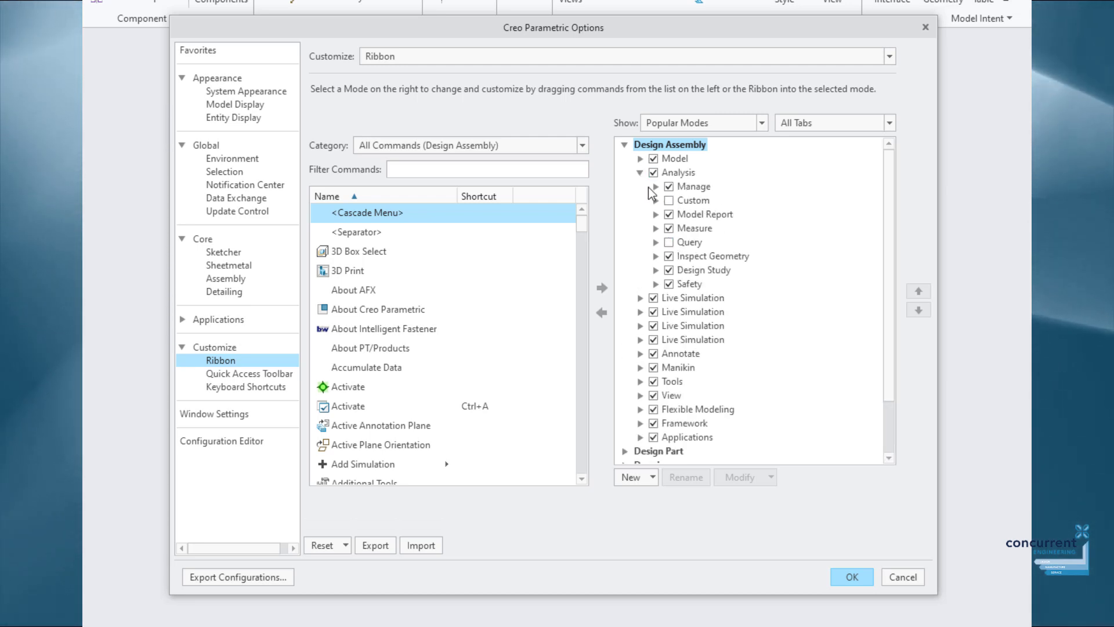
pyautogui.click(639, 172)
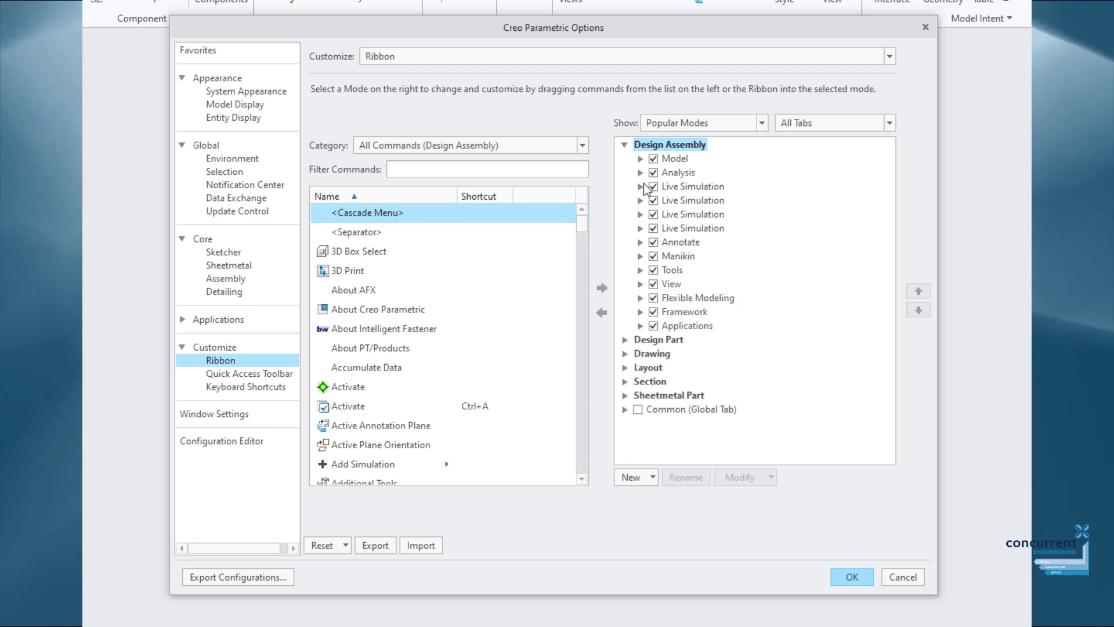
pyautogui.click(640, 297)
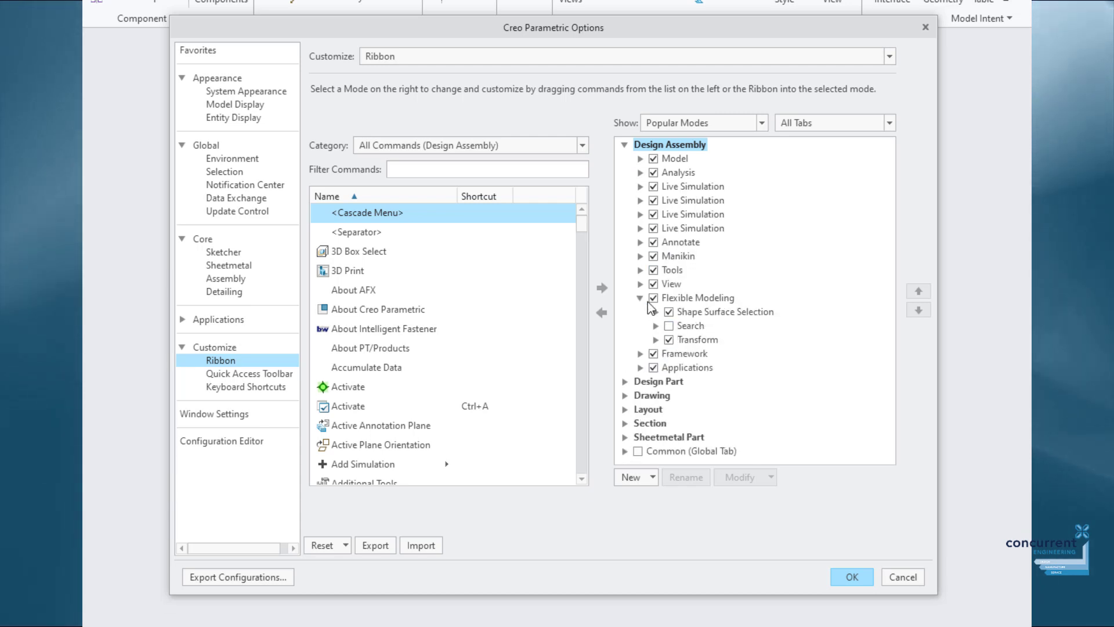
pyautogui.click(640, 298)
# Add a new custom tab to the Design Assembly ribbon.
pyautogui.click(638, 477)
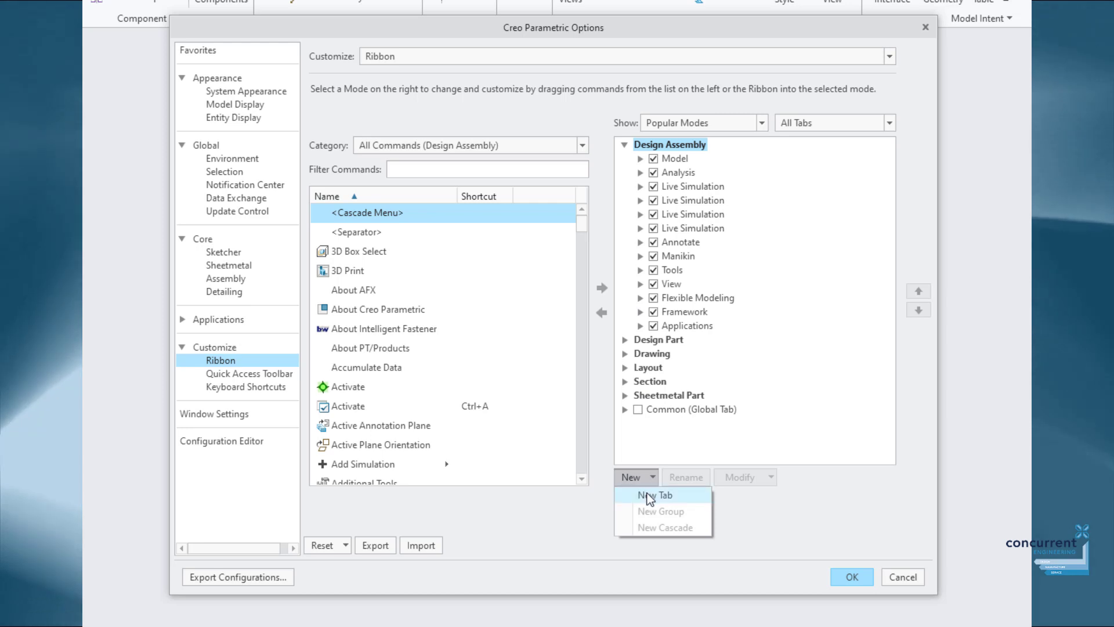
pyautogui.click(649, 496)
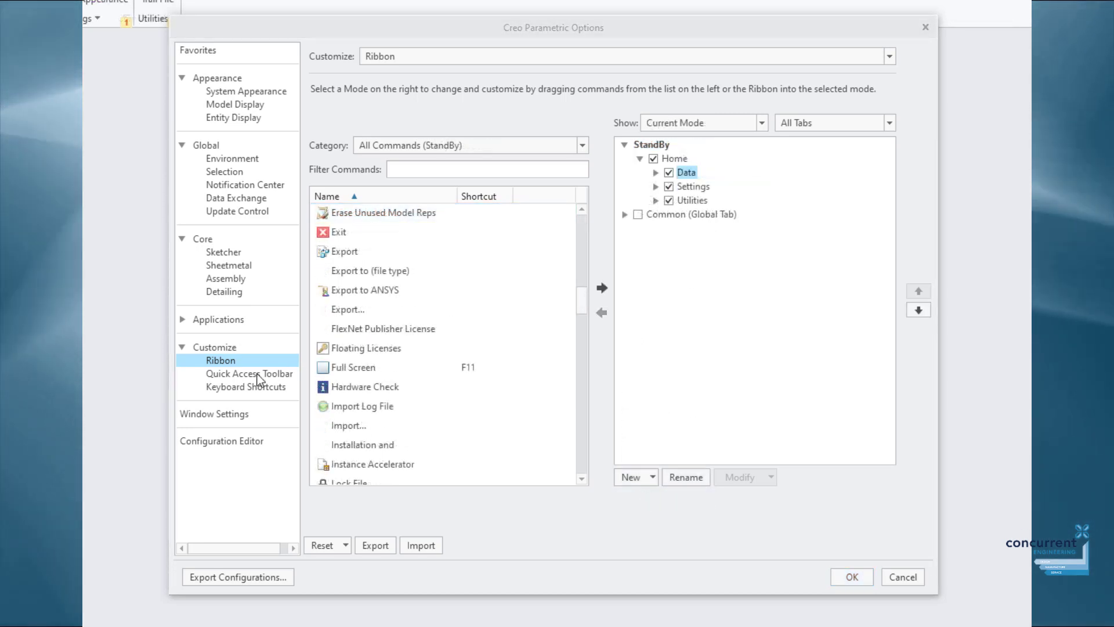
pyautogui.click(257, 374)
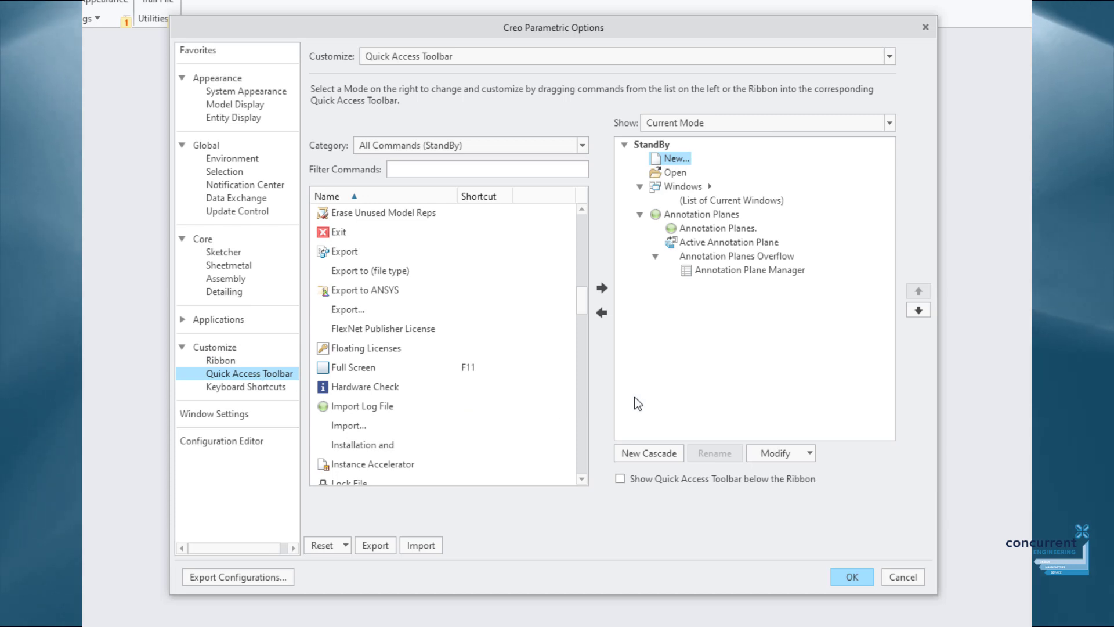
# Show popular modes and add System Appearance from More Commands to the quick access toolbars.
pyautogui.click(725, 123)
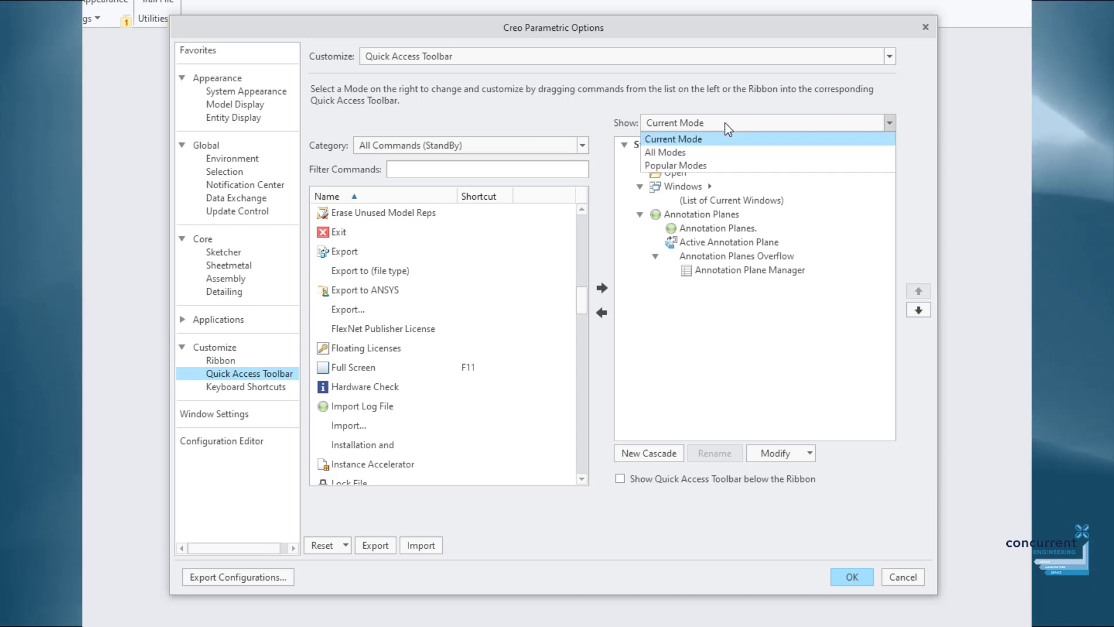
pyautogui.click(715, 166)
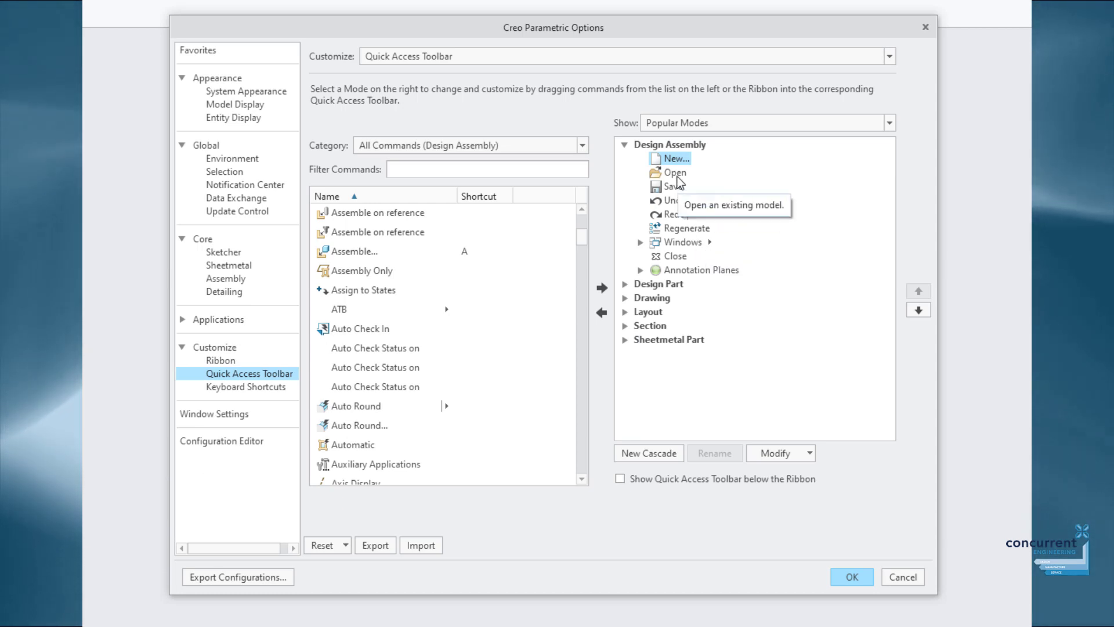
pyautogui.click(625, 284)
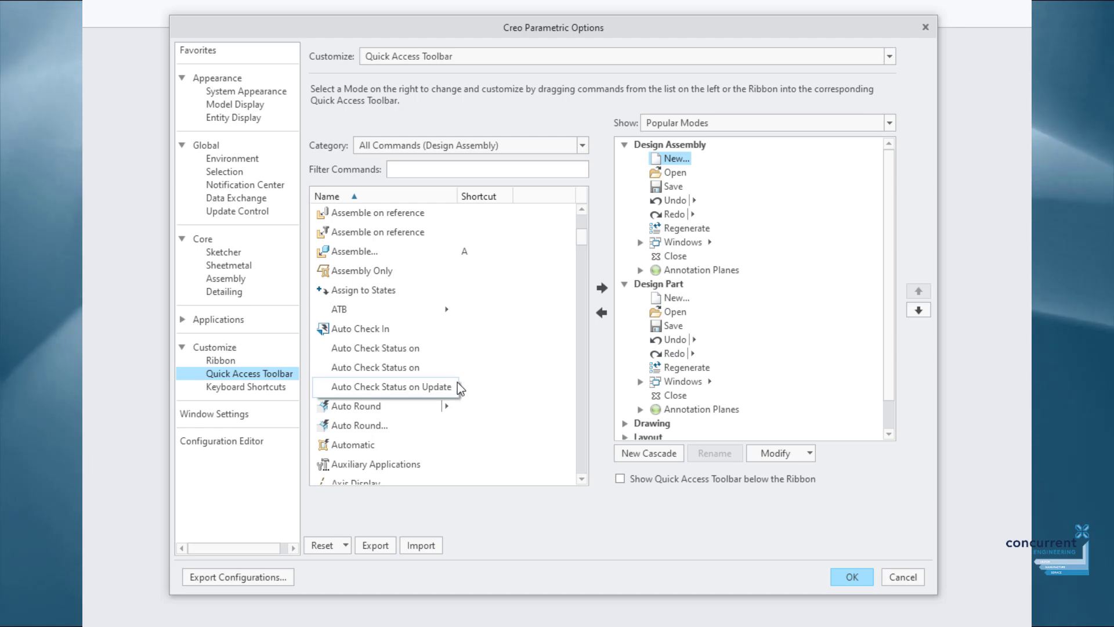
pyautogui.scroll(-6, 458, 382)
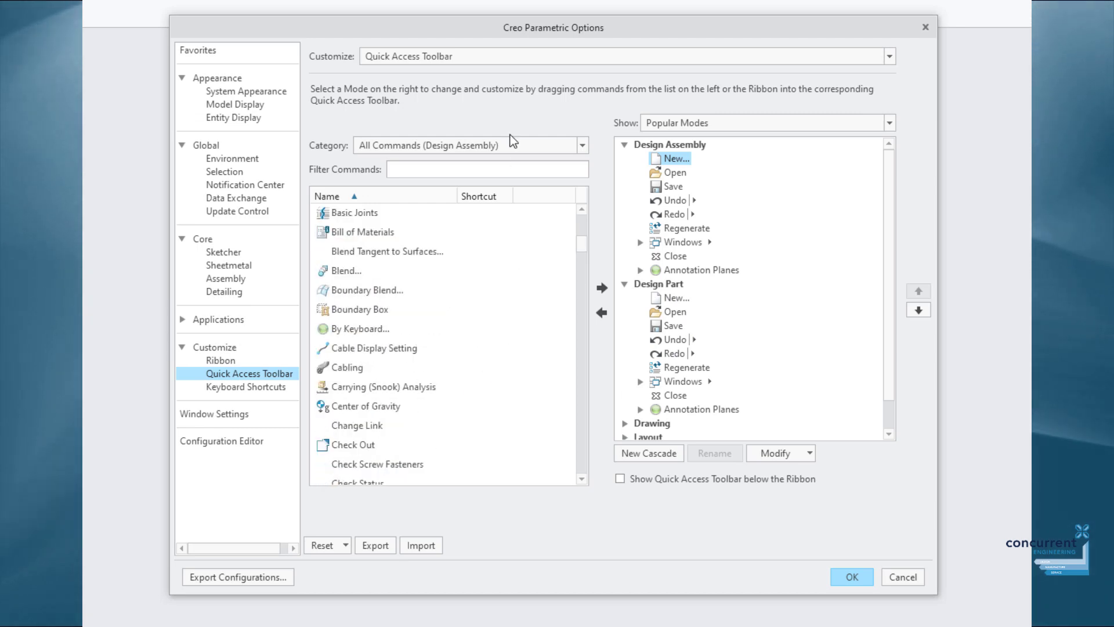
pyautogui.click(491, 145)
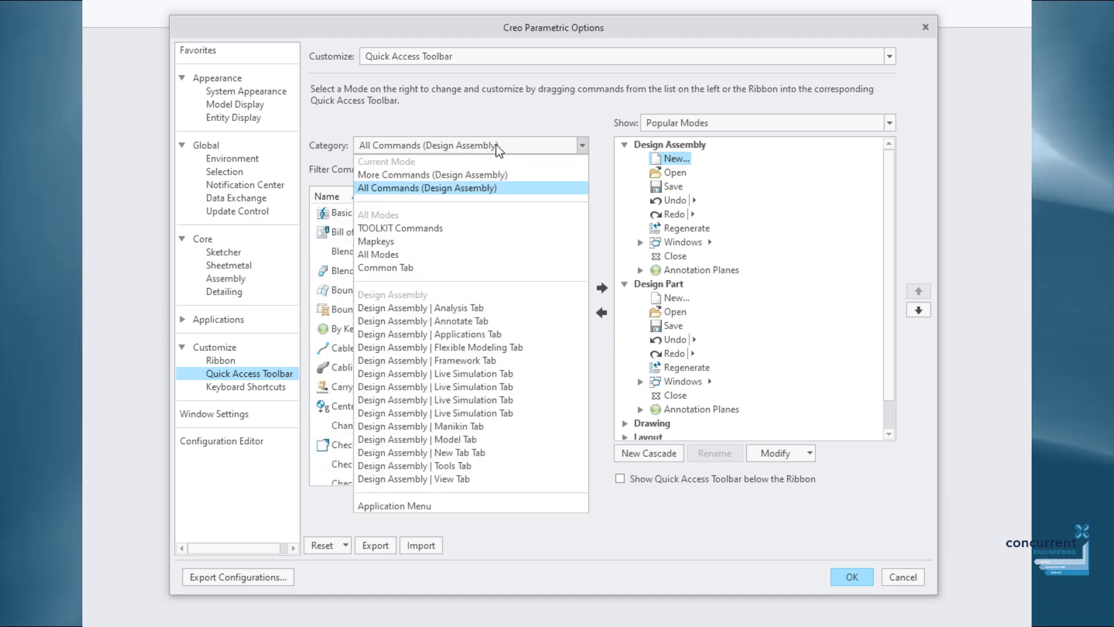
pyautogui.click(474, 170)
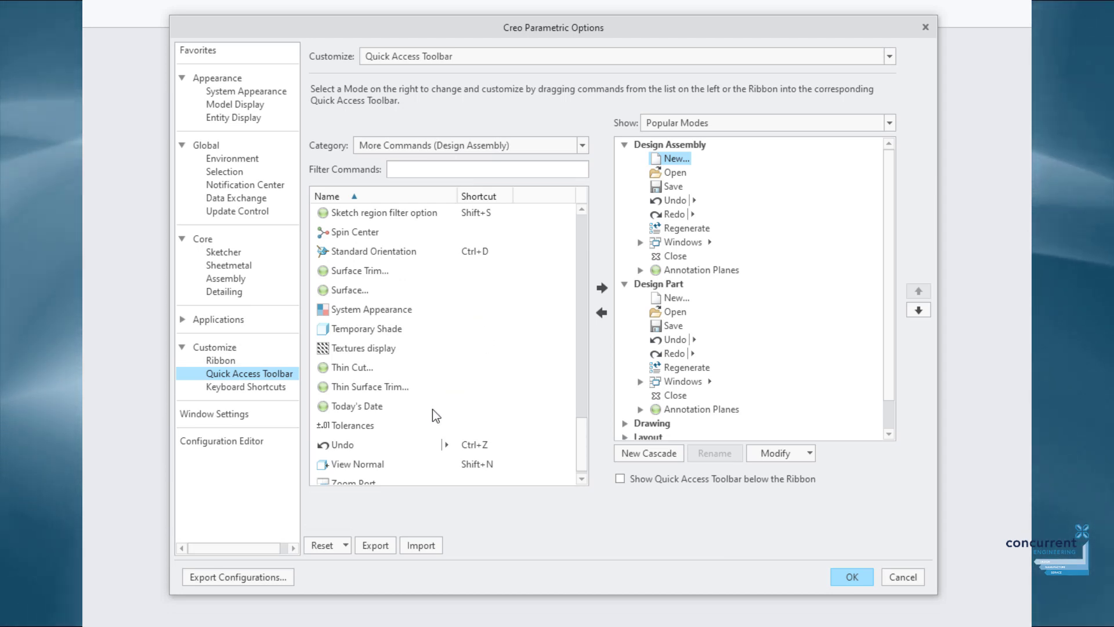
pyautogui.click(394, 311)
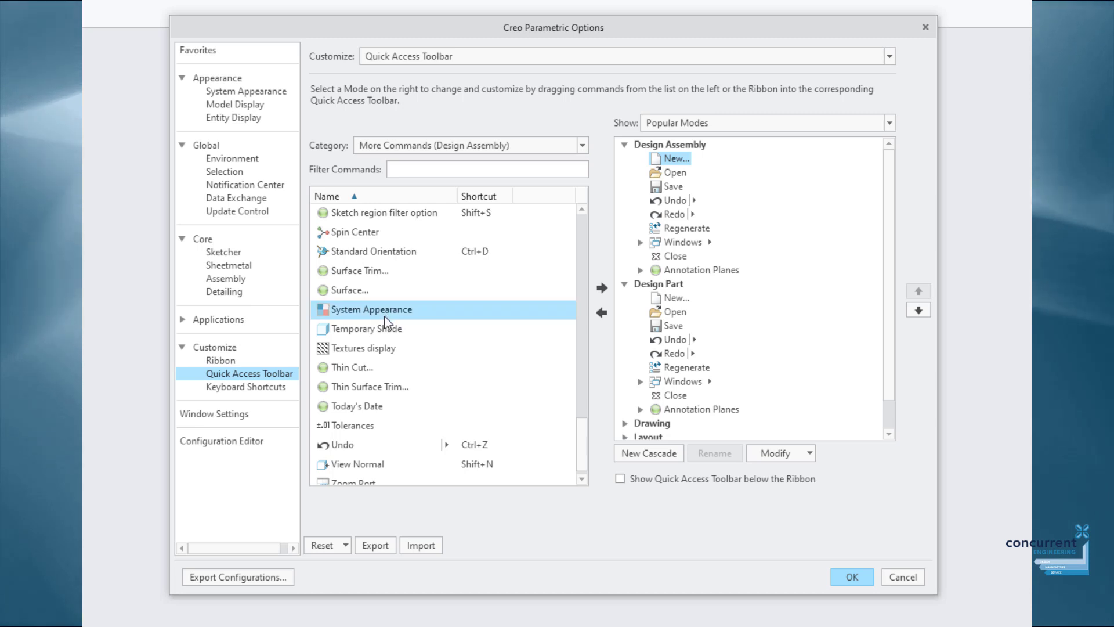
pyautogui.click(604, 293)
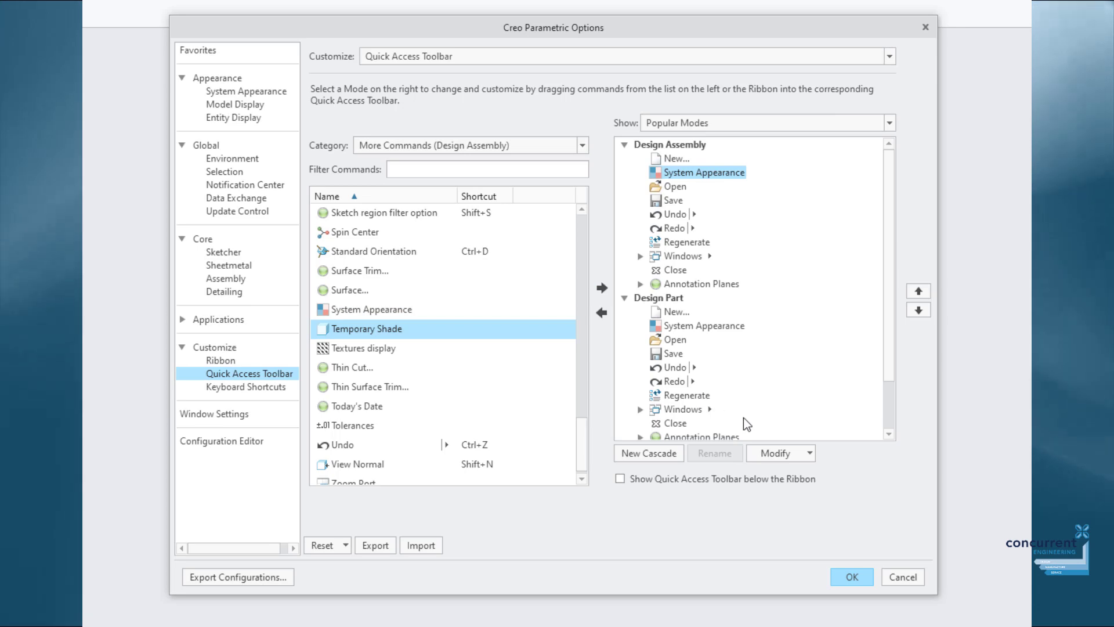
pyautogui.click(851, 577)
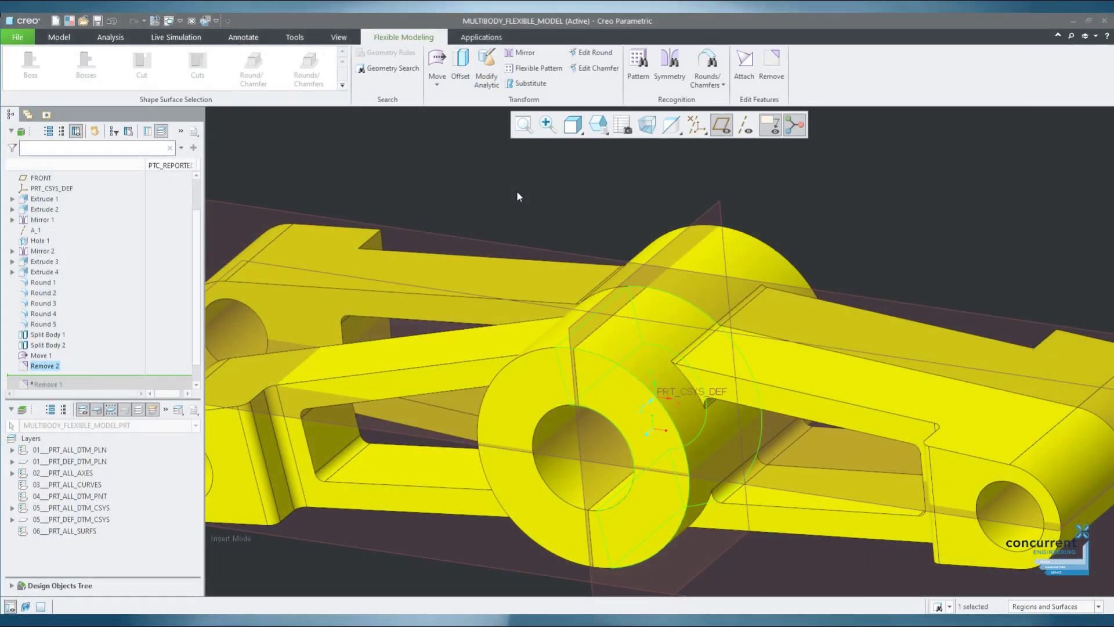
# Deselect Remove 2, hide the datum planes, and reorient the part to a flatter view.
pyautogui.click(518, 194)
pyautogui.scroll(3, 537, 210)
pyautogui.moveTo(539, 210); pyautogui.dragTo(587, 190, button='middle')
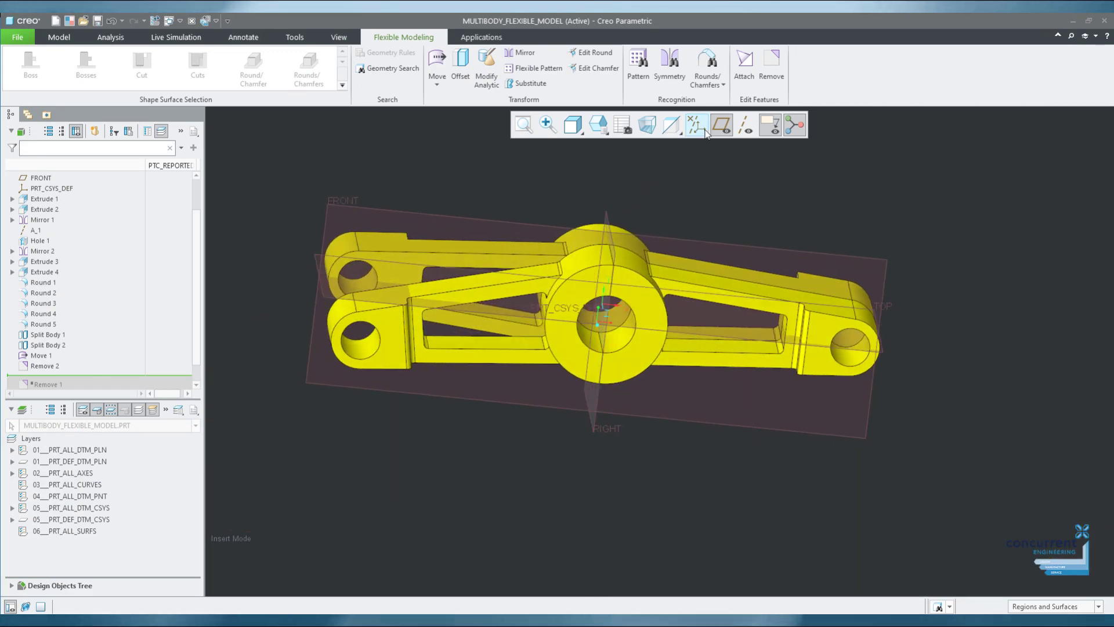
pyautogui.click(705, 133)
pyautogui.moveTo(711, 220); pyautogui.dragTo(718, 239, button='middle')
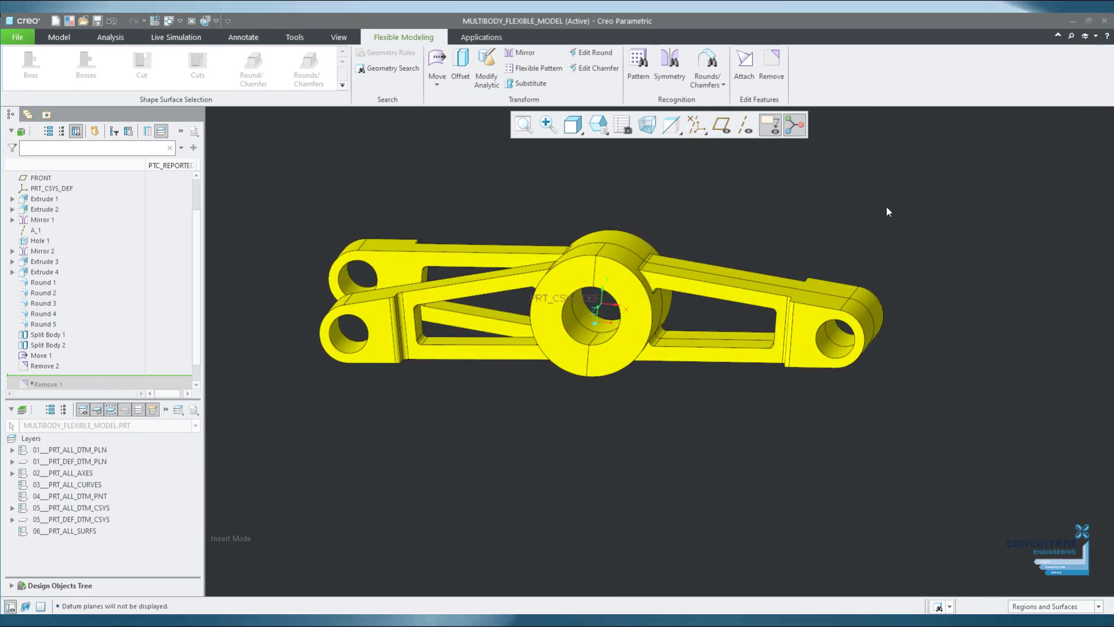
pyautogui.click(59, 37)
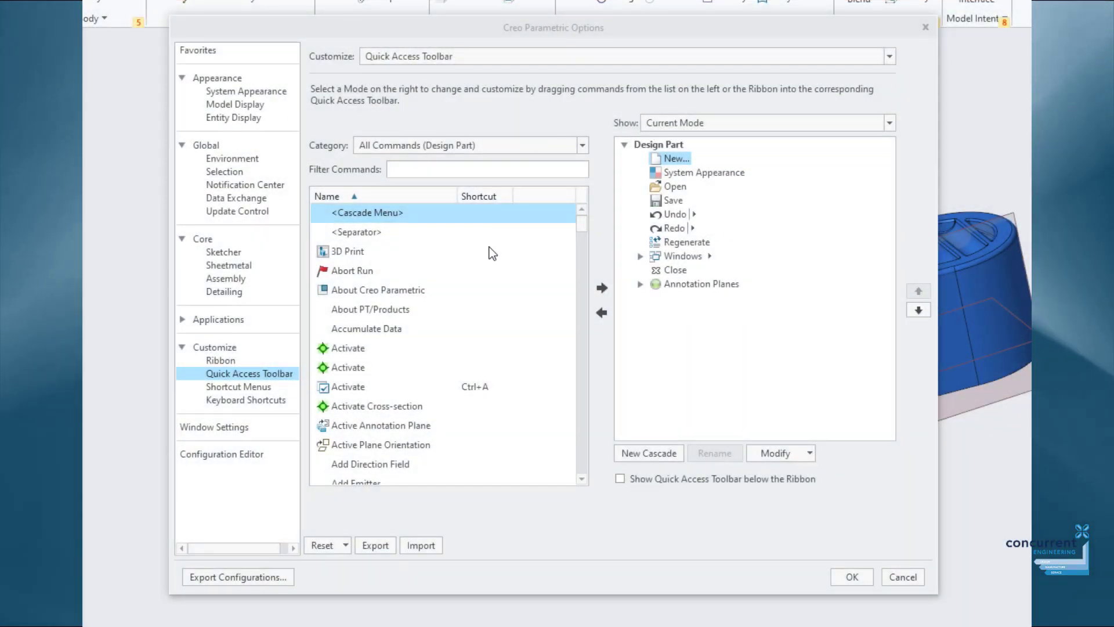
# Open the Configuration Editor and scroll the config.pro list from display_axes to tolerance_standard.
pyautogui.click(239, 456)
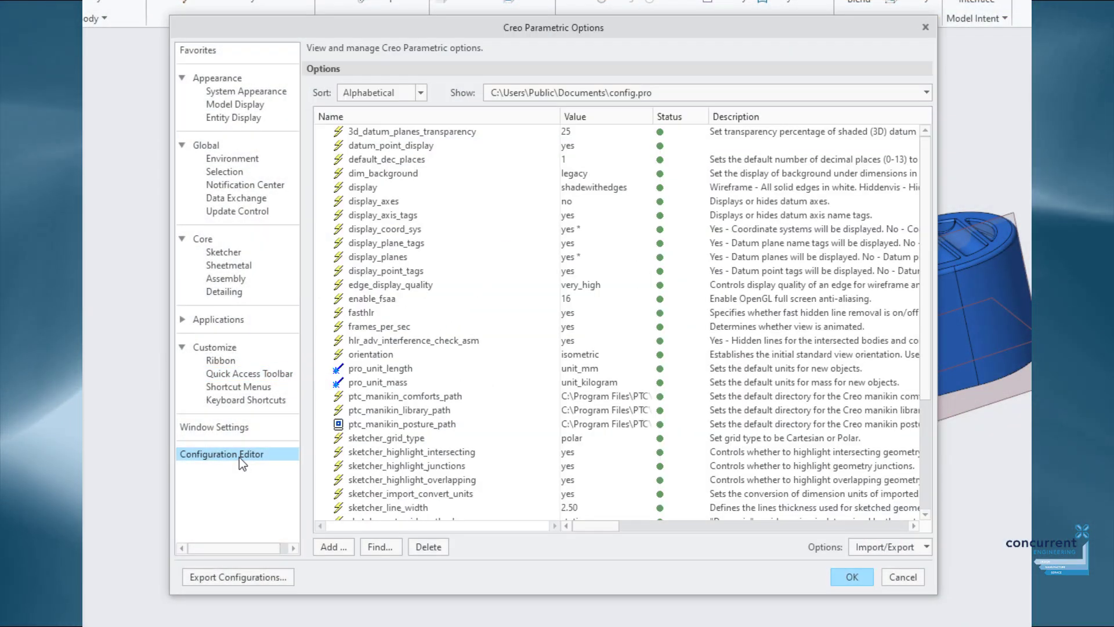
pyautogui.click(380, 200)
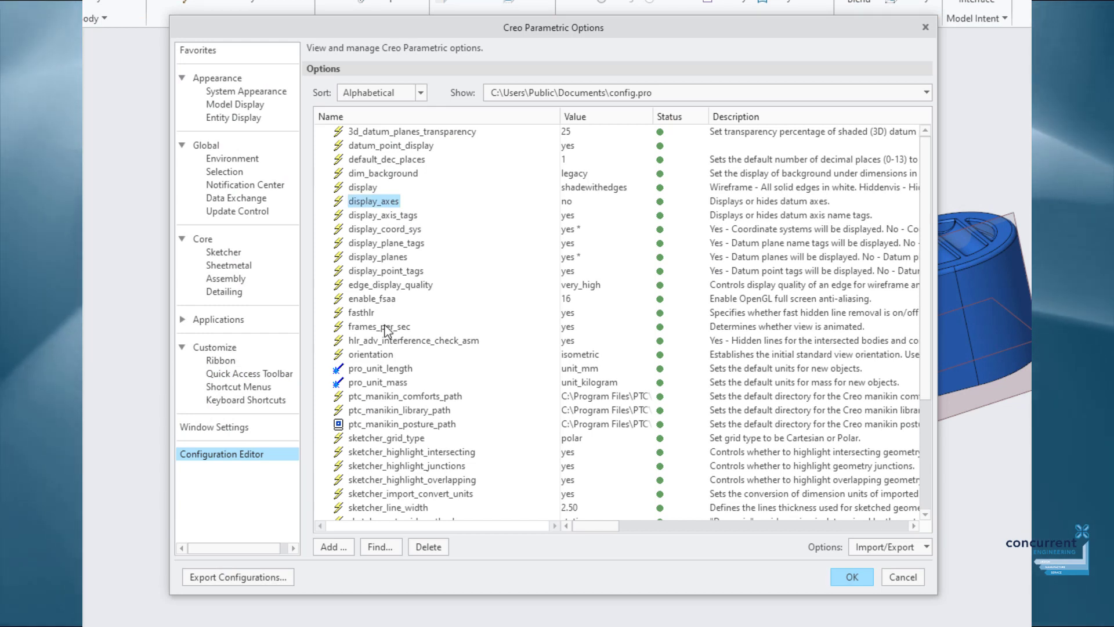
pyautogui.scroll(-4, 430, 357)
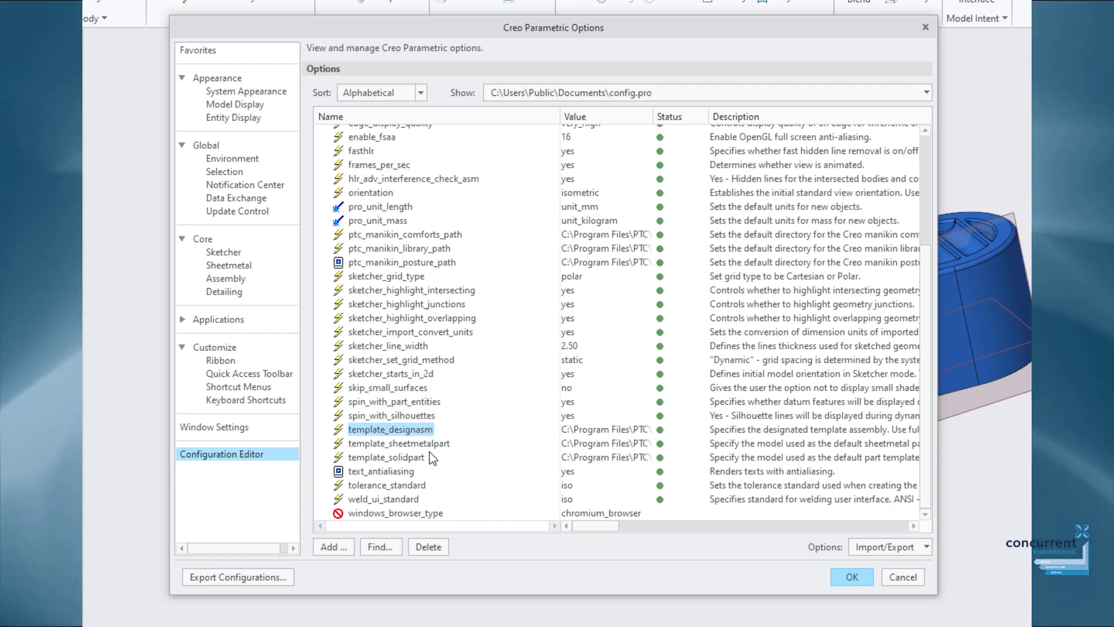
pyautogui.click(417, 485)
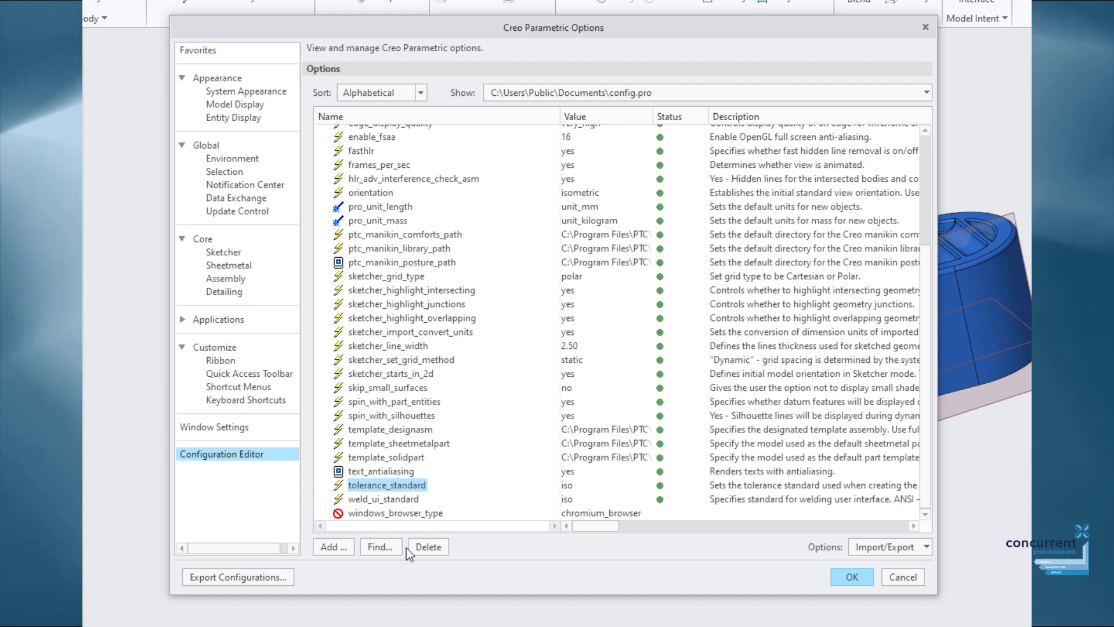
# Search 'tol_', set tol_display to yes, and add it to config.pro.
pyautogui.click(387, 547)
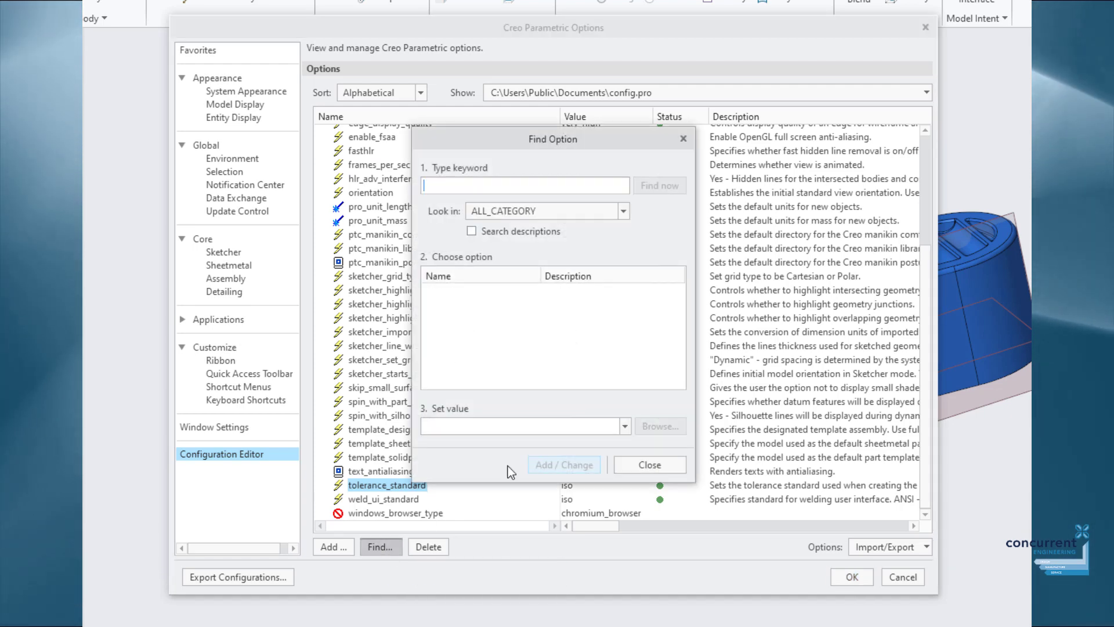
pyautogui.write('tol_')
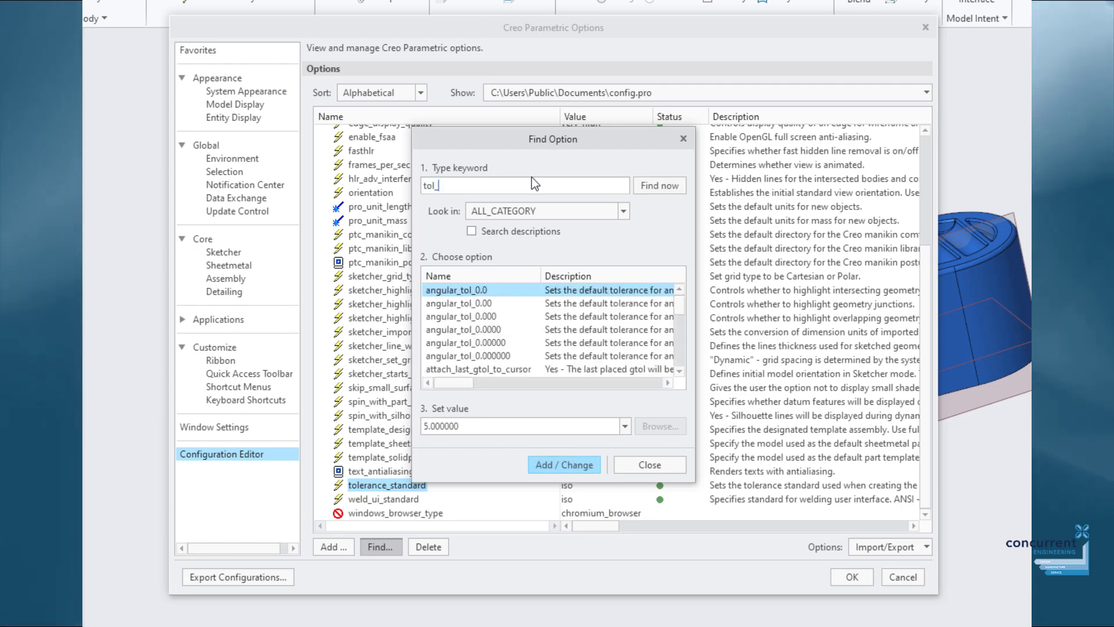
pyautogui.scroll(-5, 550, 346)
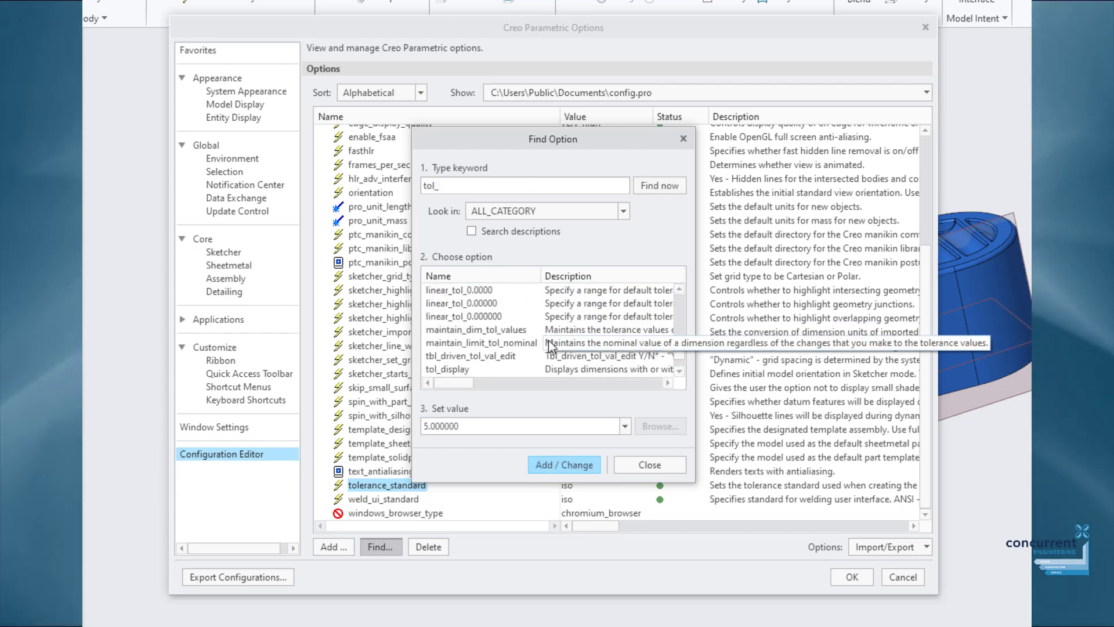
pyautogui.click(470, 369)
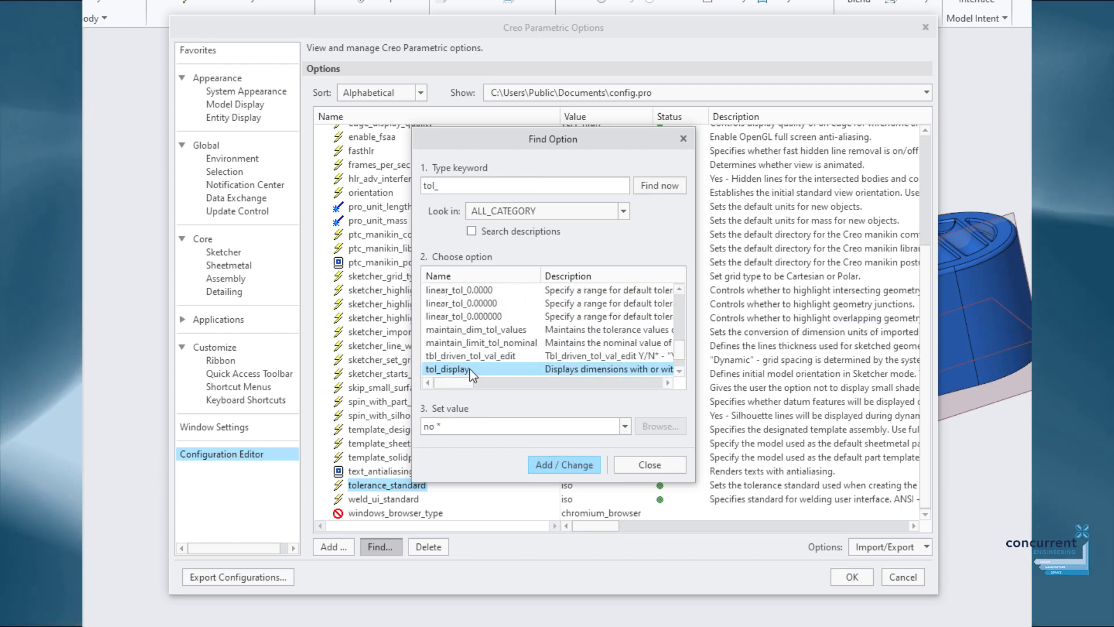
pyautogui.click(625, 426)
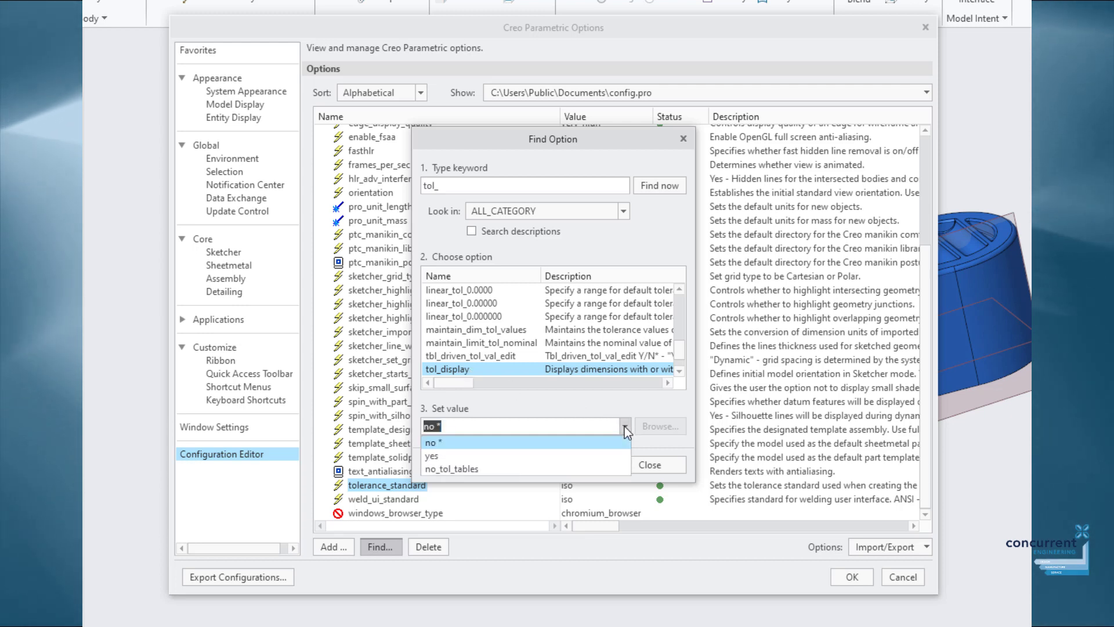
pyautogui.click(535, 455)
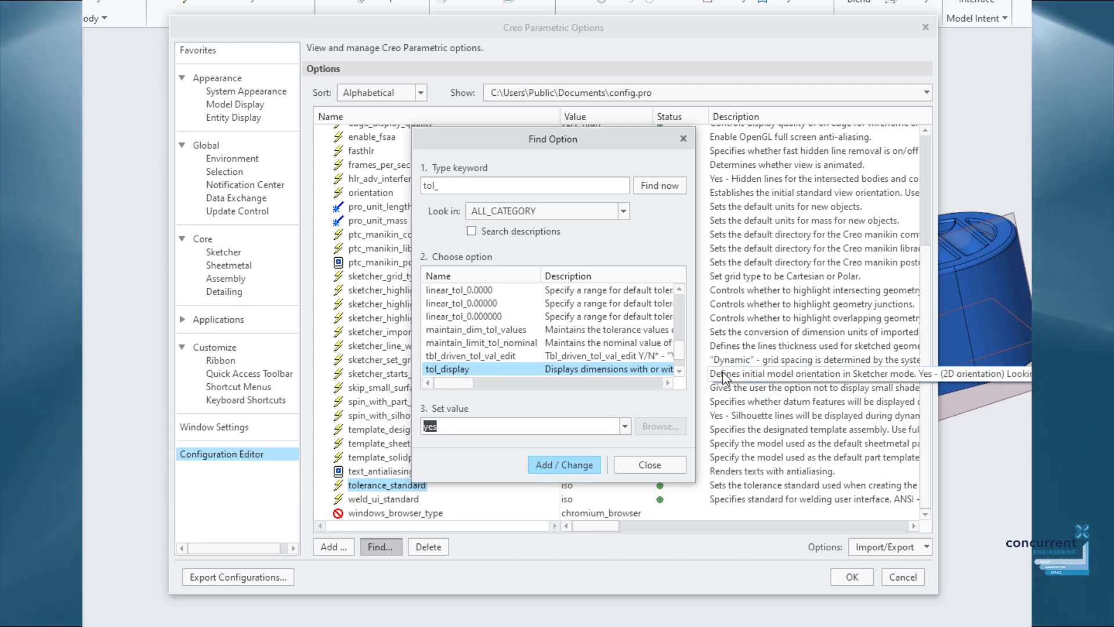
pyautogui.moveTo(692, 361); pyautogui.dragTo(862, 361)
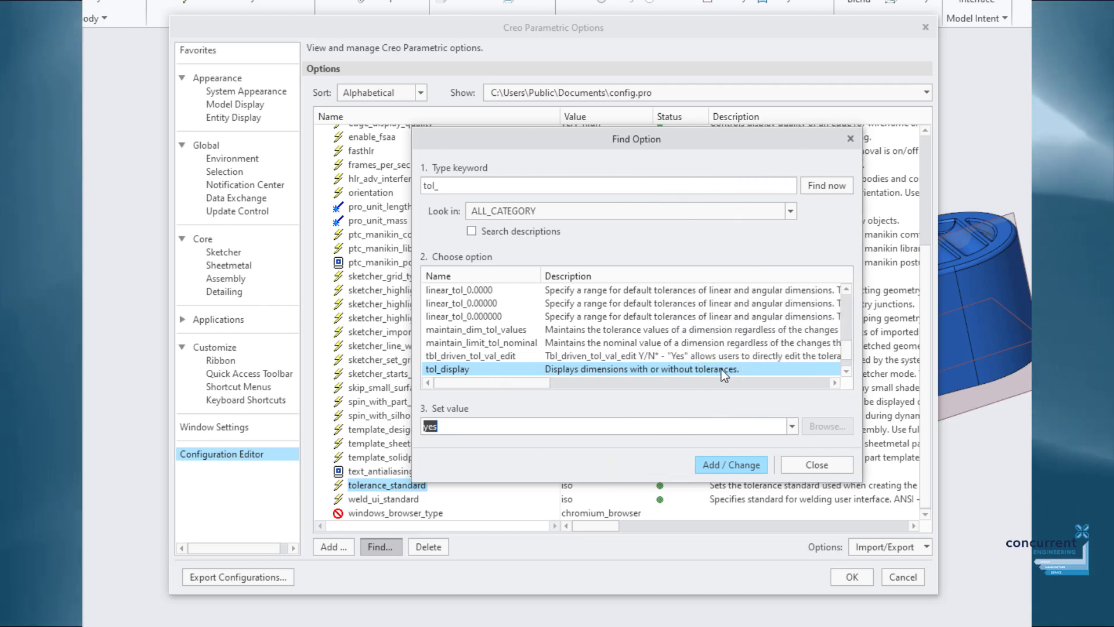
pyautogui.click(737, 463)
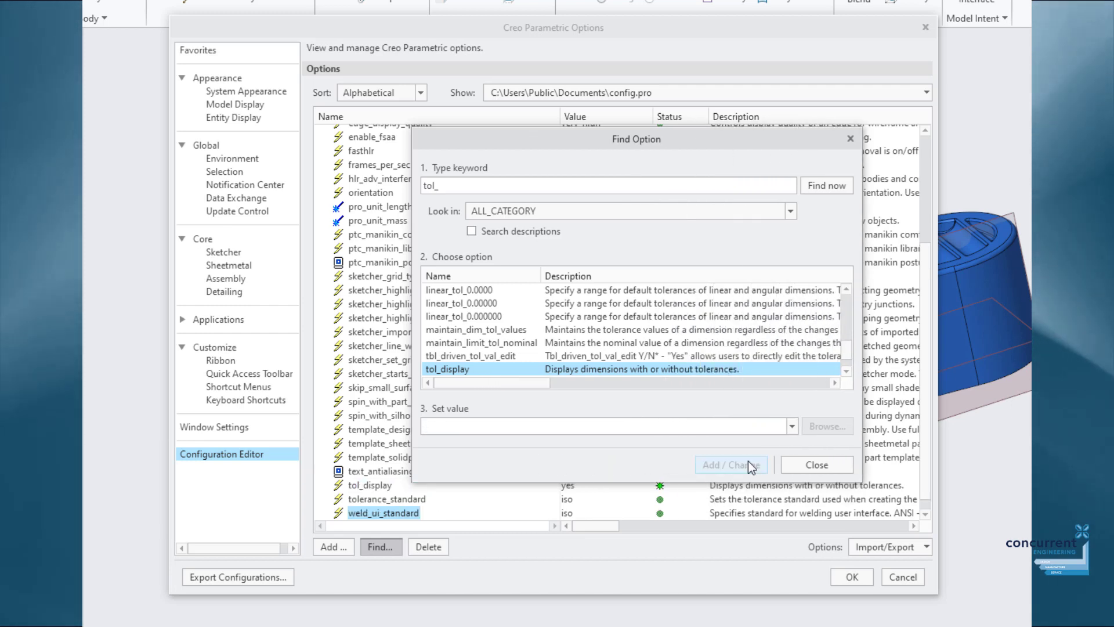
pyautogui.click(803, 464)
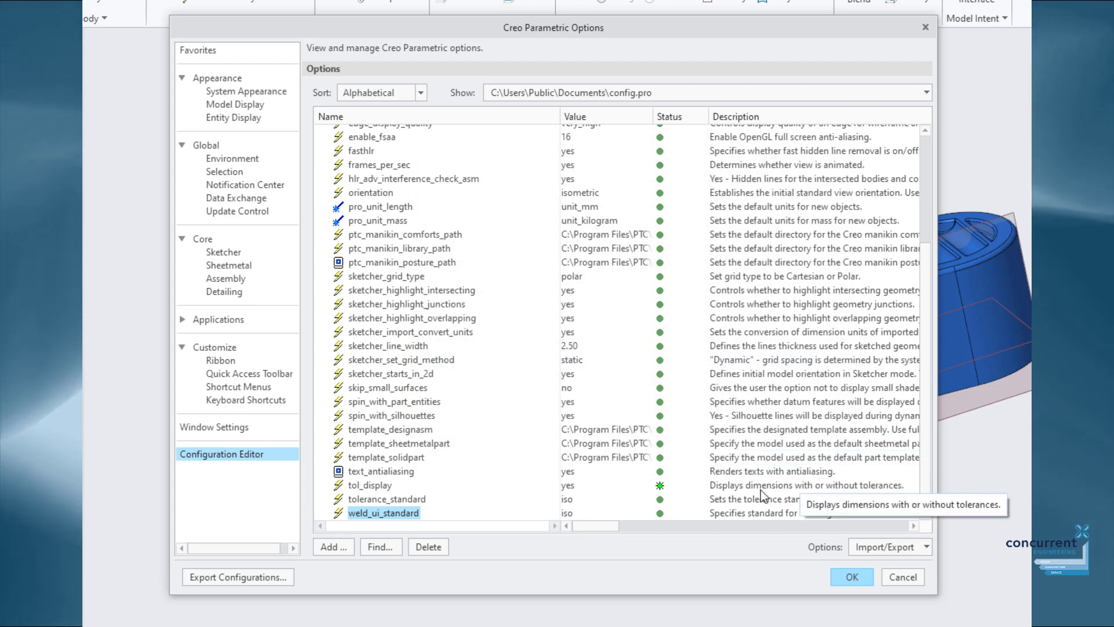
pyautogui.click(371, 484)
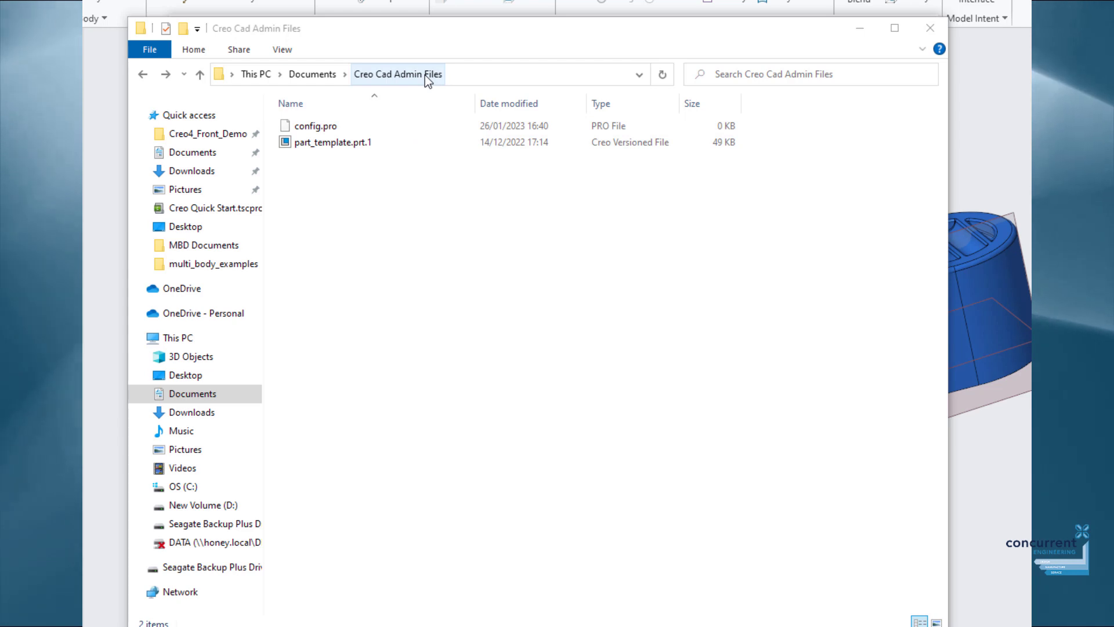
# Paste Active Drawing.dtl into the Creo Cad Admin Files folder.
pyautogui.rightClick(332, 172)
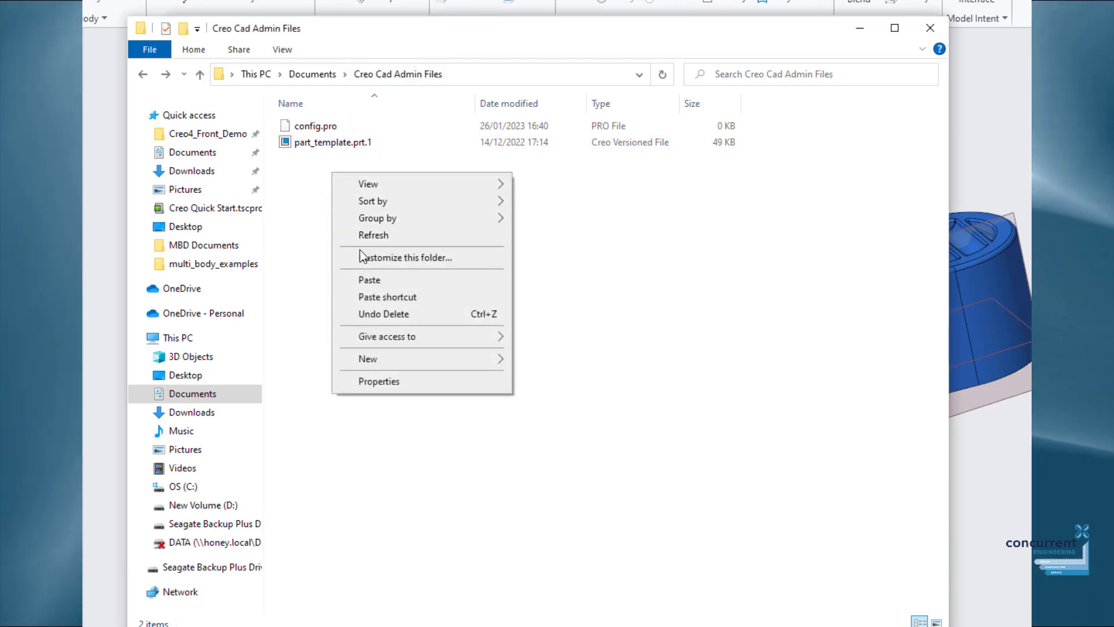
pyautogui.click(364, 280)
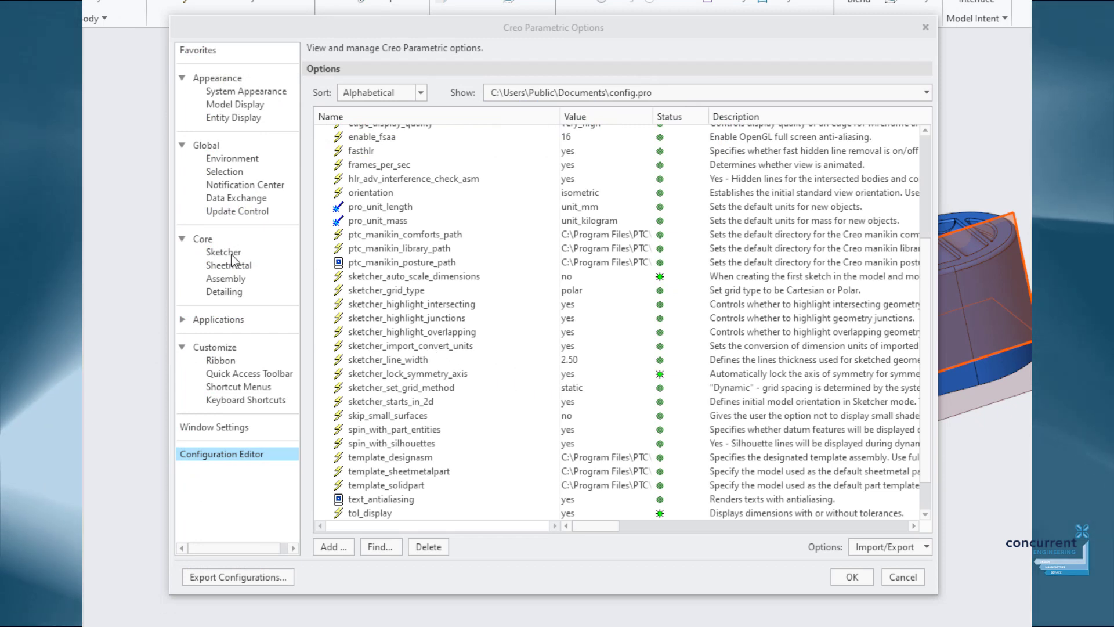
# Check the Sketcher options, accept the Options changes, and save config.pro in Notepad.
pyautogui.click(231, 255)
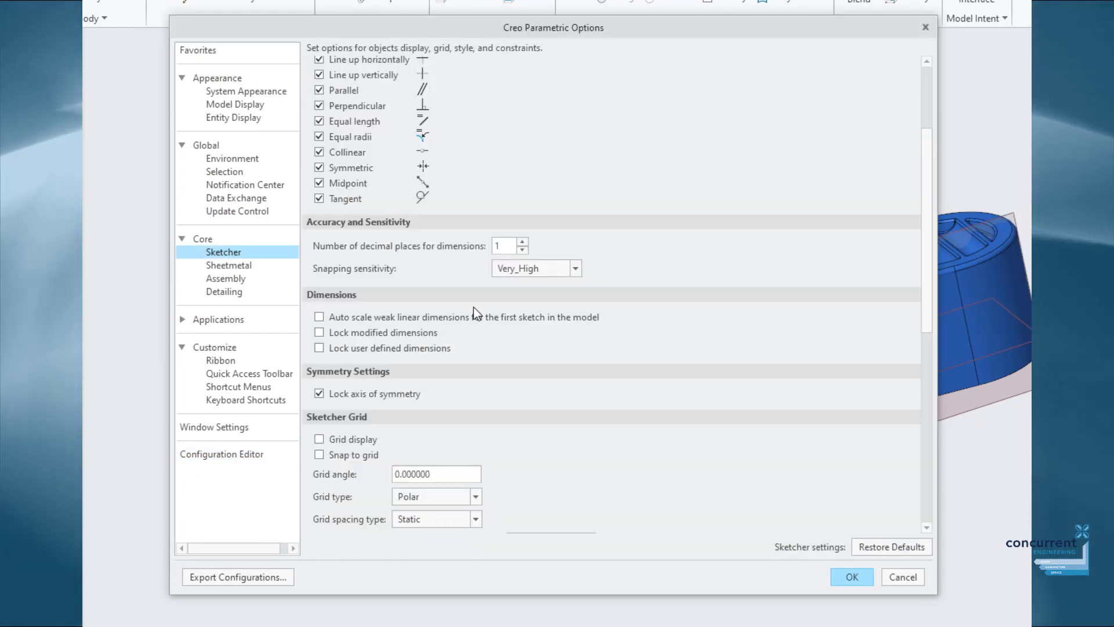
pyautogui.scroll(3, 473, 308)
pyautogui.scroll(-3, 474, 307)
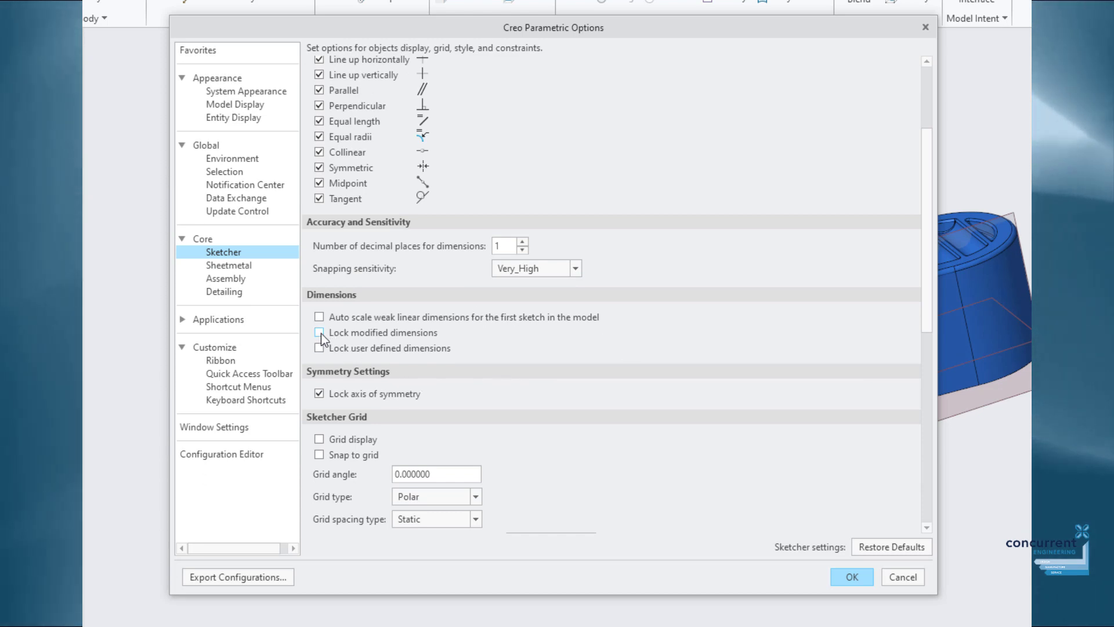
pyautogui.click(851, 576)
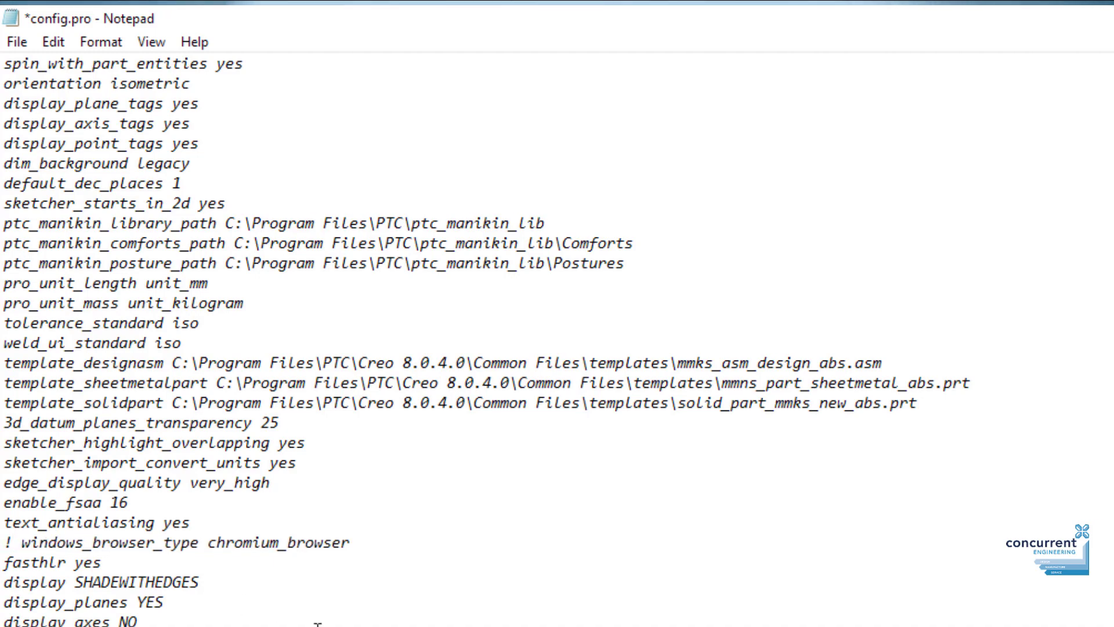
pyautogui.click(31, 45)
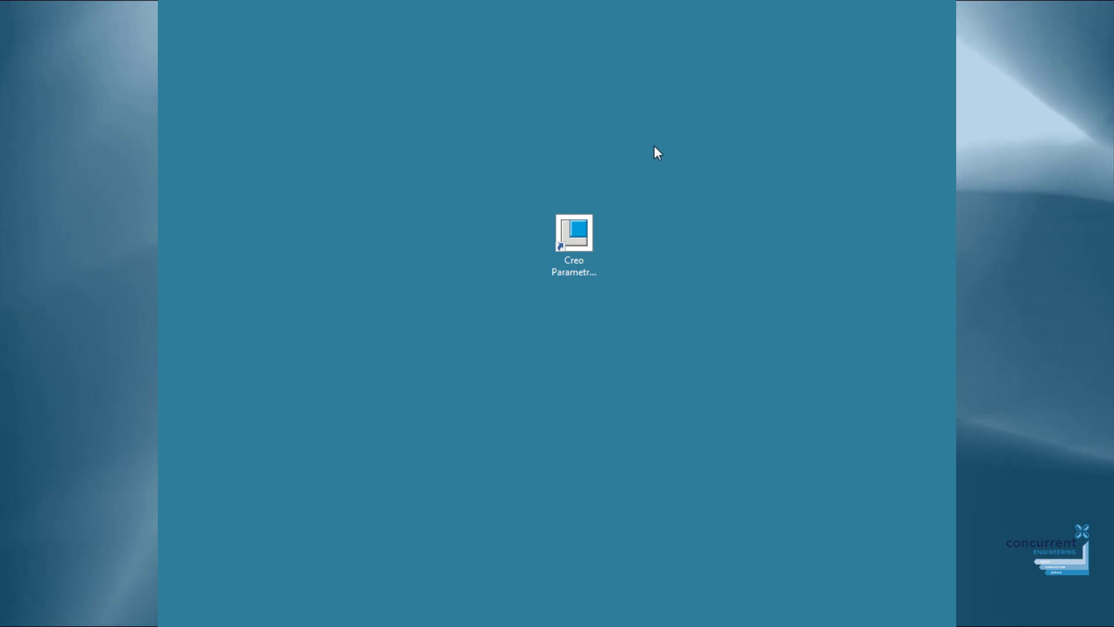
# Open the Creo Parametric shortcut's properties and copy the Creo Cad Admin Files folder path.
pyautogui.rightClick(581, 246)
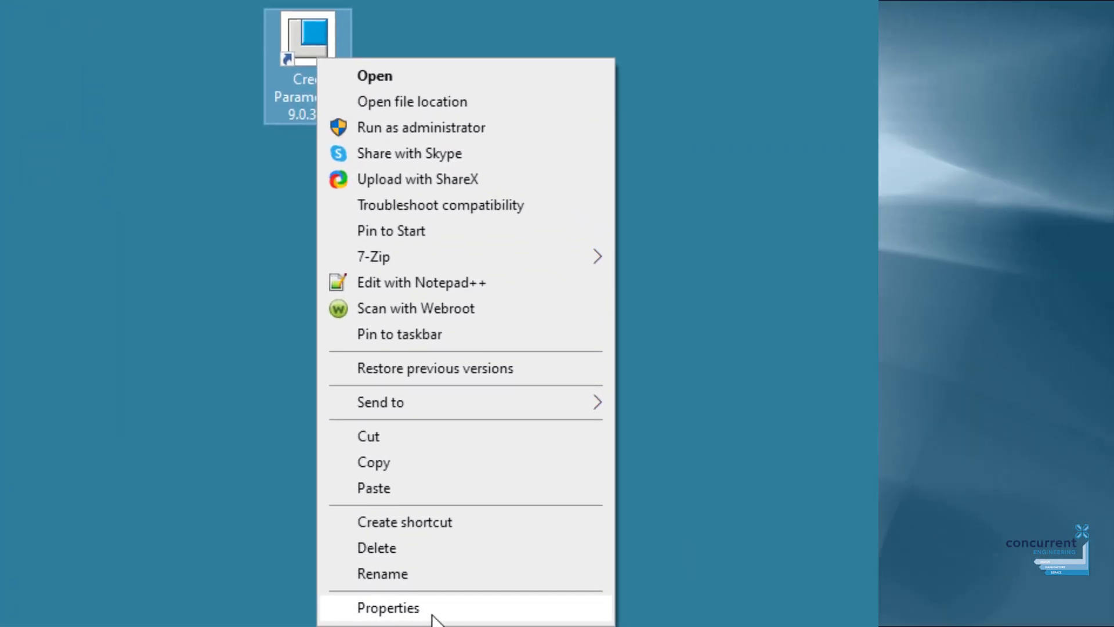
pyautogui.click(386, 607)
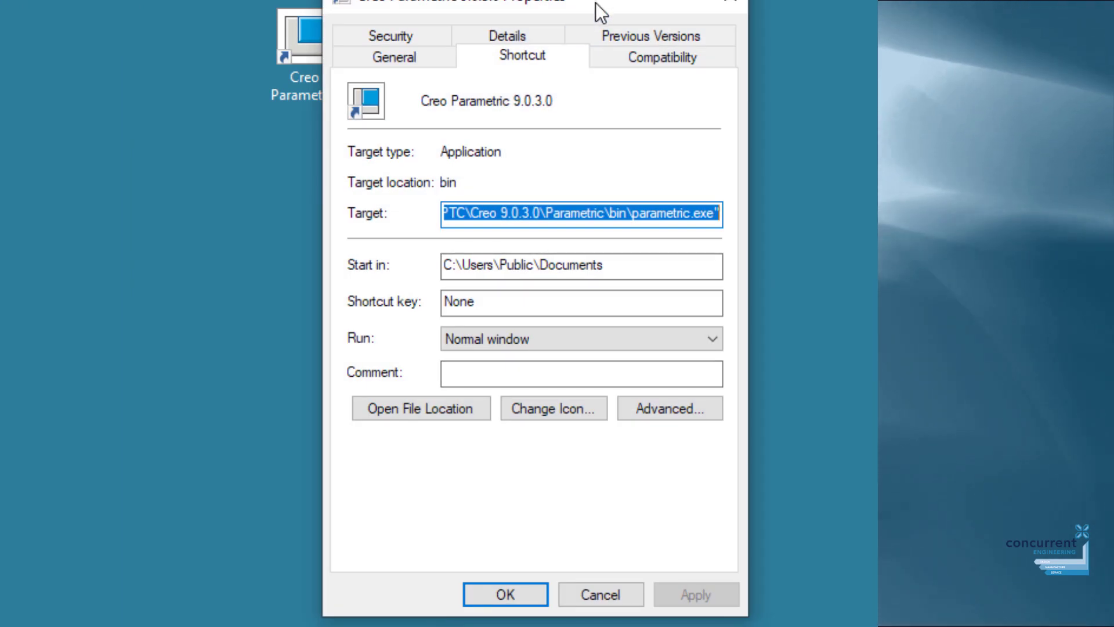
pyautogui.click(616, 262)
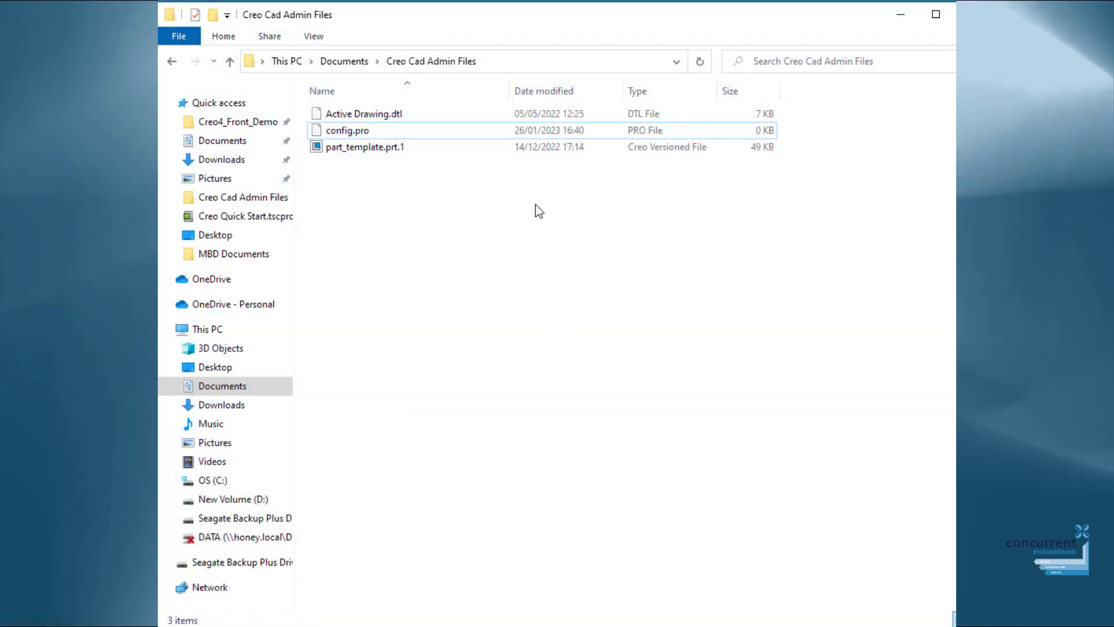
pyautogui.click(543, 62)
pyautogui.rightClick(543, 62)
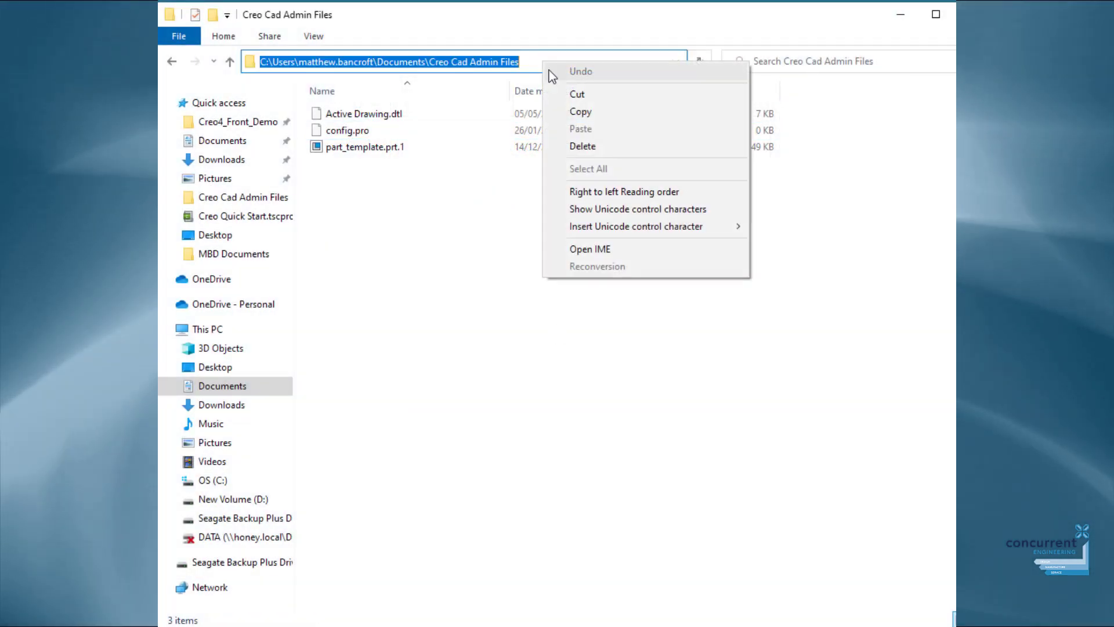
pyautogui.click(576, 111)
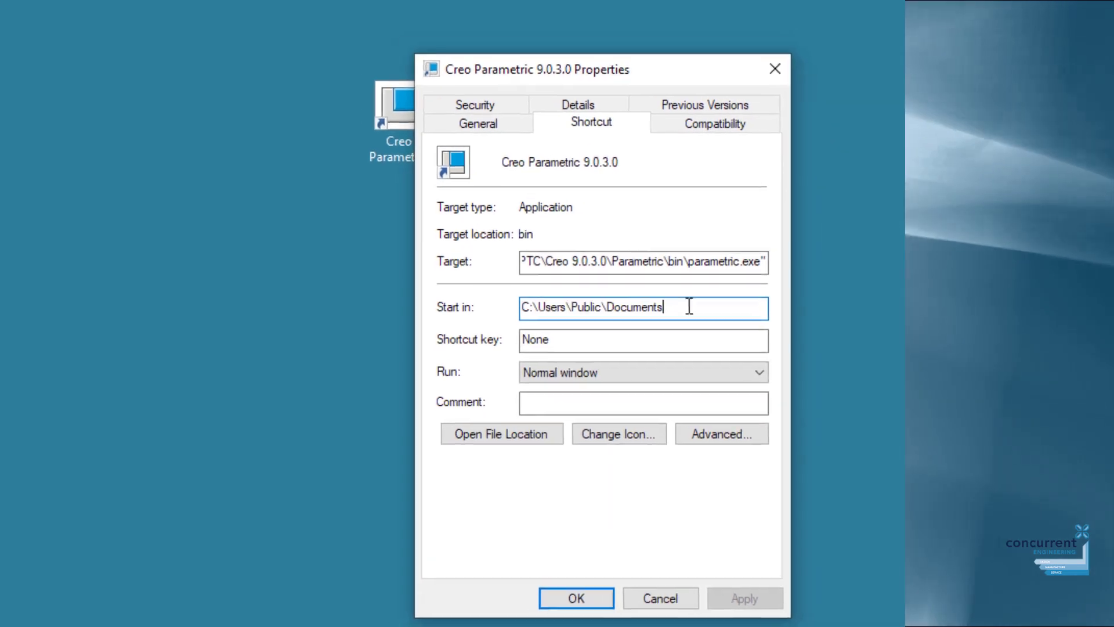
# Replace the shortcut's Start in path with the Creo Cad Admin Files path and apply it.
pyautogui.moveTo(673, 293); pyautogui.dragTo(498, 293)
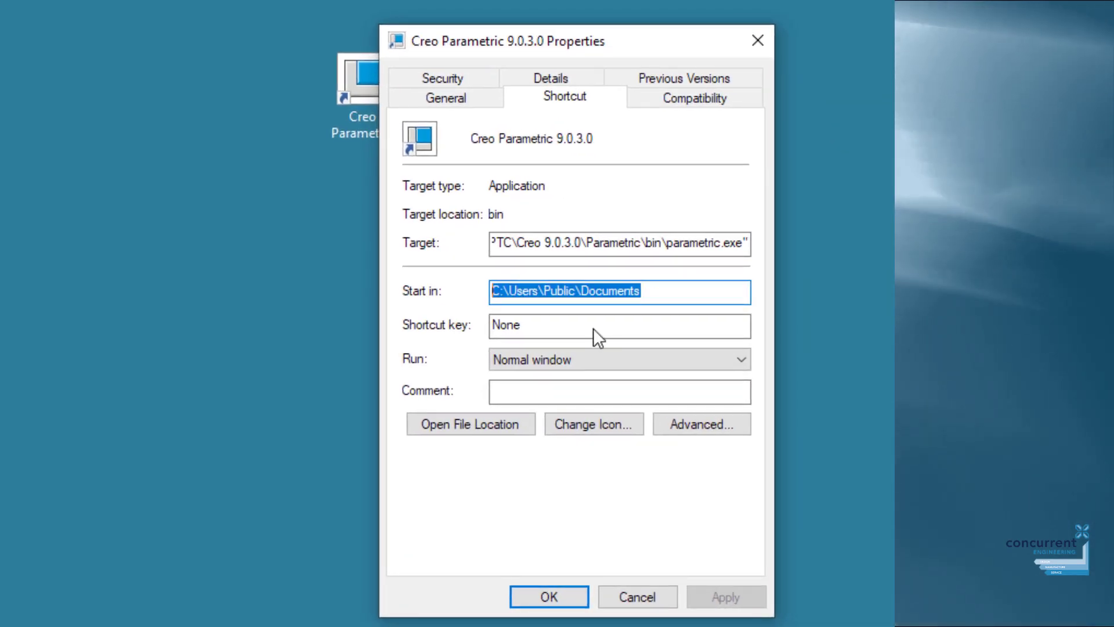
pyautogui.hotkey('ctrl', 'v')
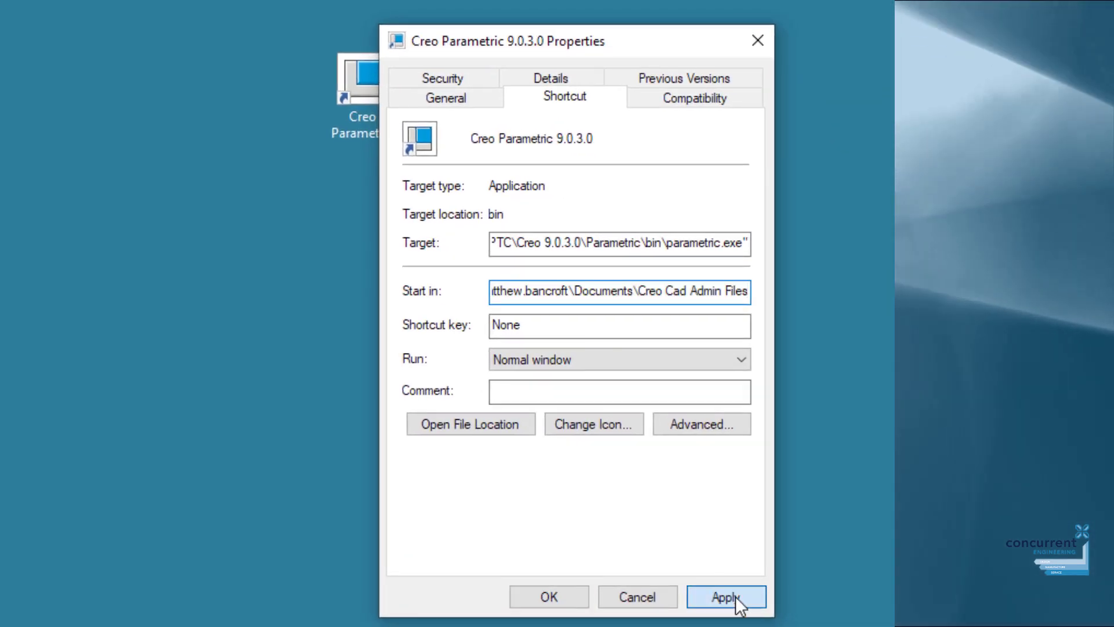
pyautogui.click(736, 601)
pyautogui.click(596, 365)
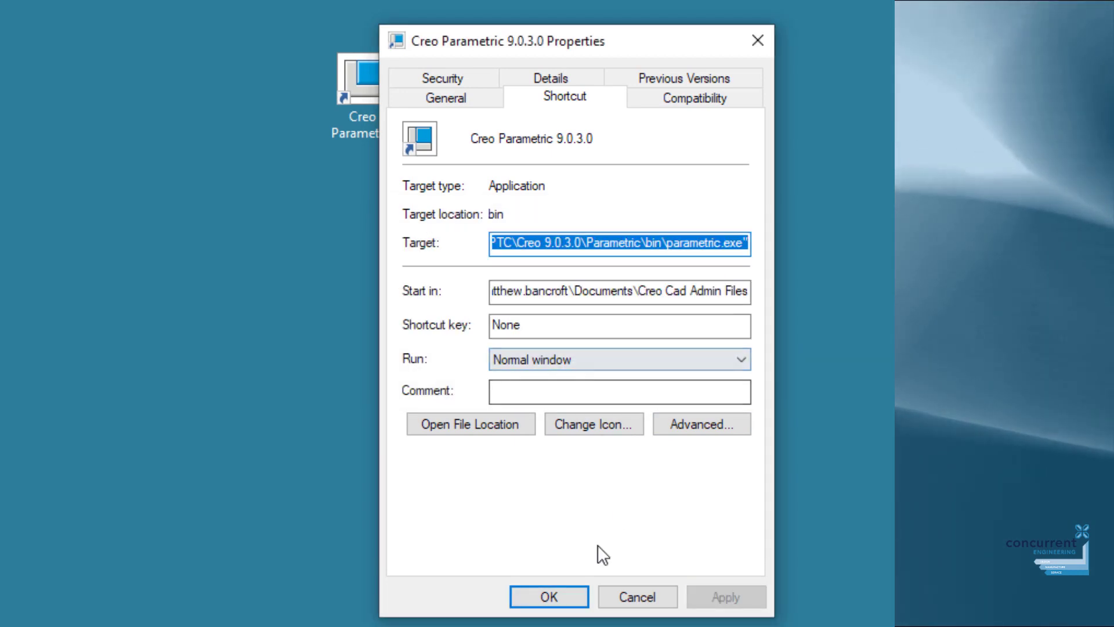
pyautogui.click(557, 597)
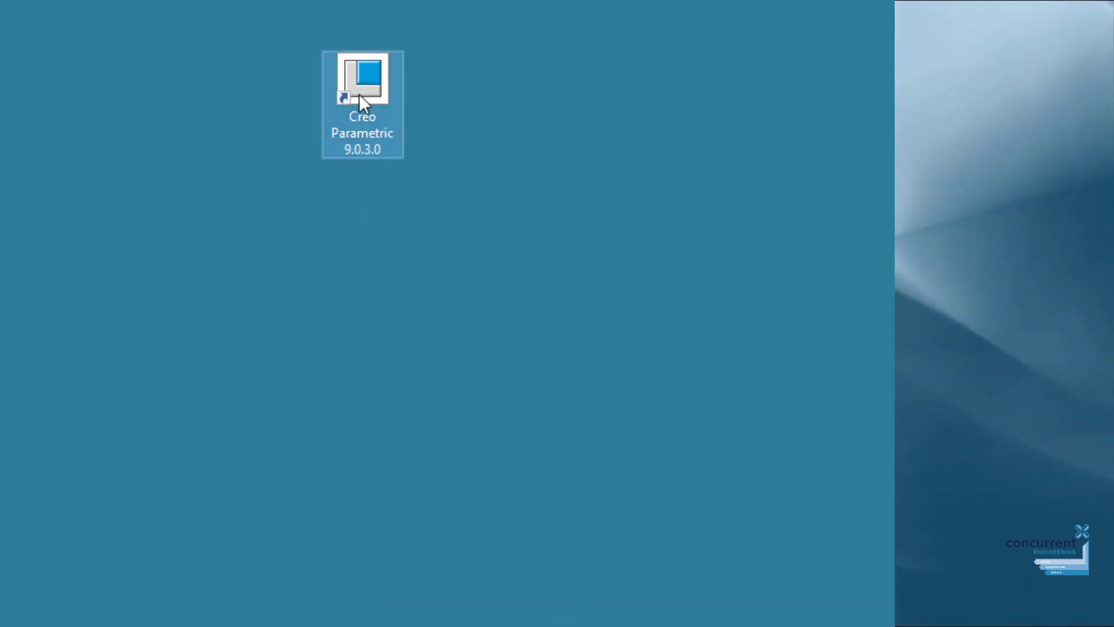
# Reopen the shortcut's properties to verify the new Start in folder.
pyautogui.rightClick(358, 93)
pyautogui.click(461, 582)
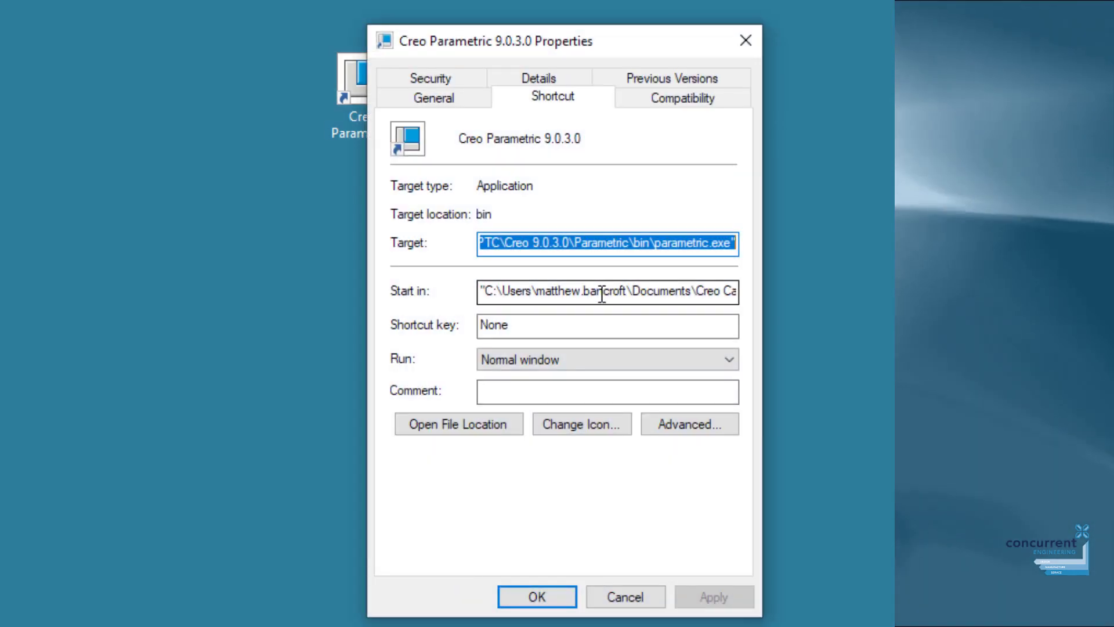
pyautogui.click(625, 597)
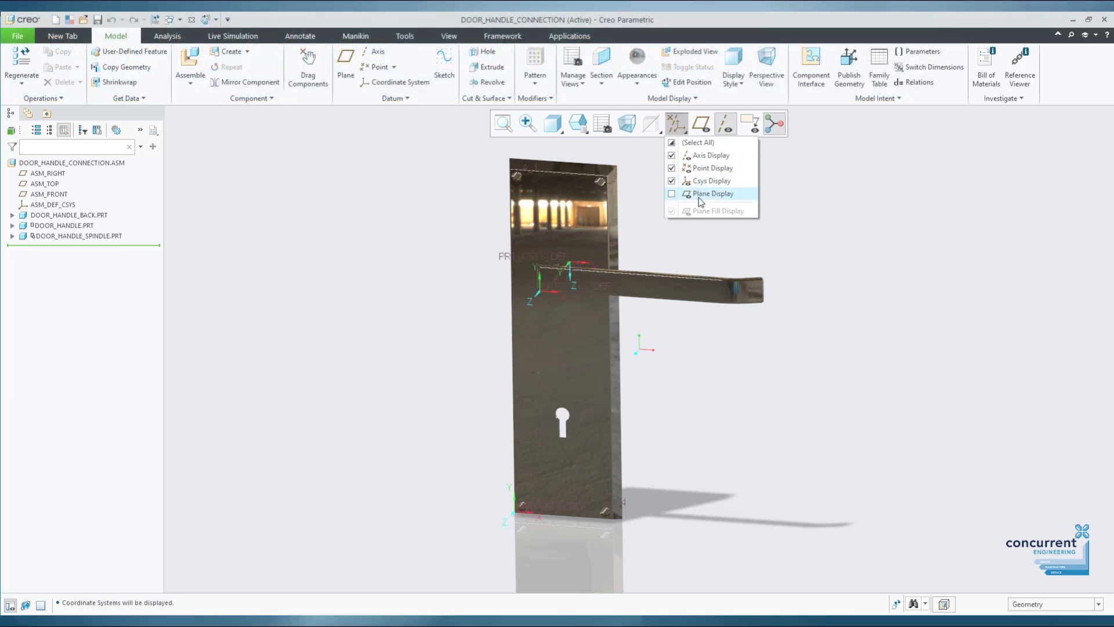
# Toggle datum plane and annotation display while orbiting the door handle assembly.
pyautogui.click(704, 194)
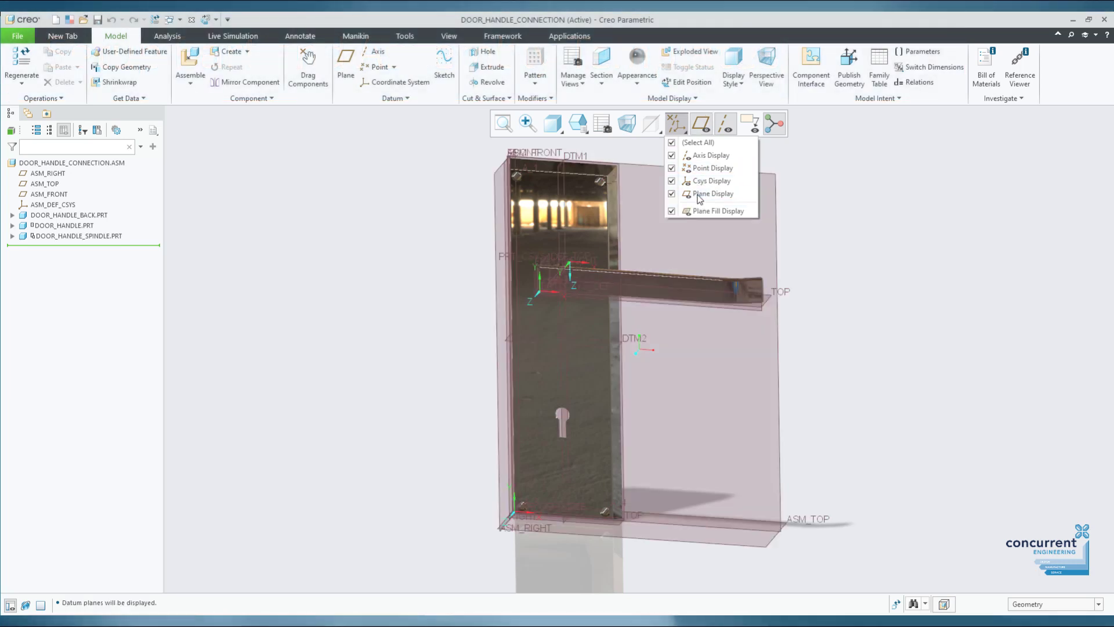
pyautogui.click(750, 123)
pyautogui.moveTo(833, 353)
pyautogui.mouseDown(button='middle')
pyautogui.moveTo(895, 307)
pyautogui.moveTo(898, 321)
pyautogui.mouseUp(button='middle')
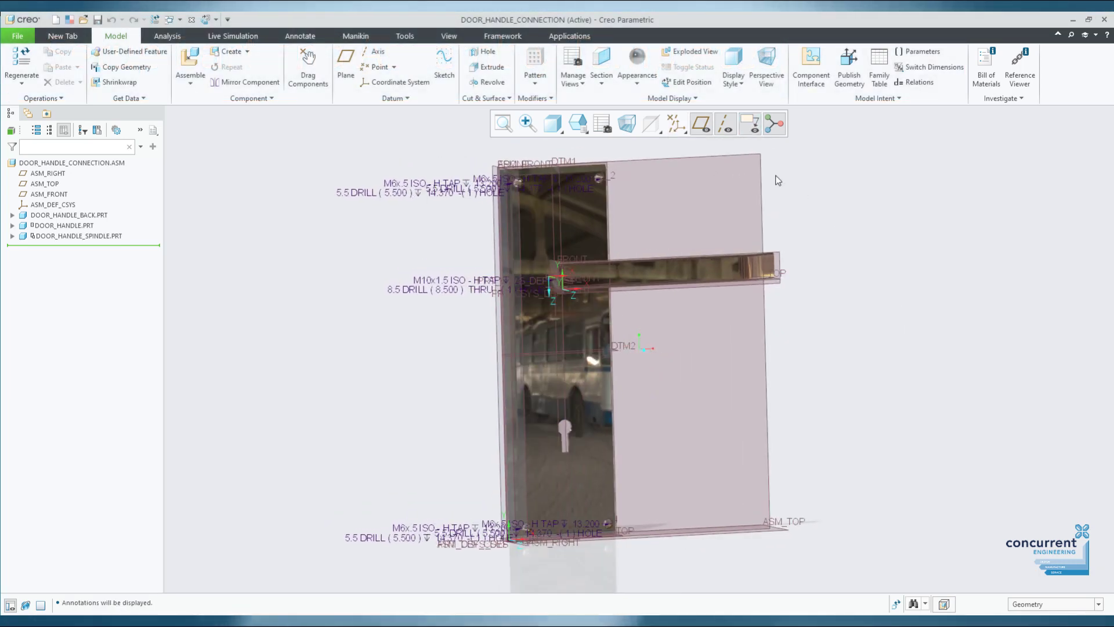
pyautogui.click(701, 123)
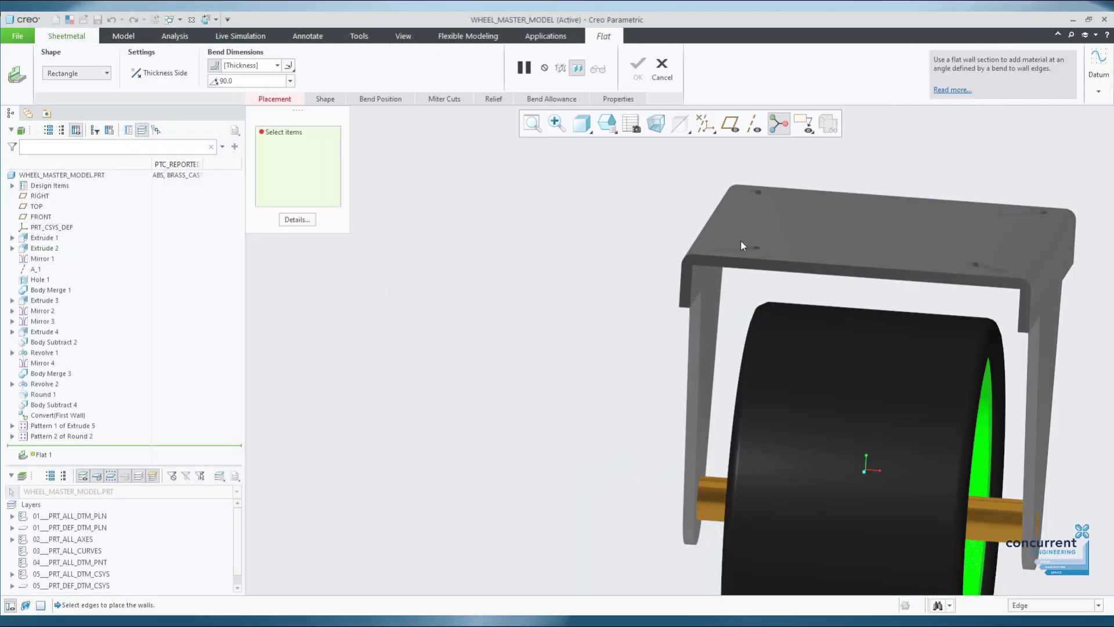
# Place a 10.0-high flat wall on both top edges of the bracket plate.
pyautogui.click(772, 260)
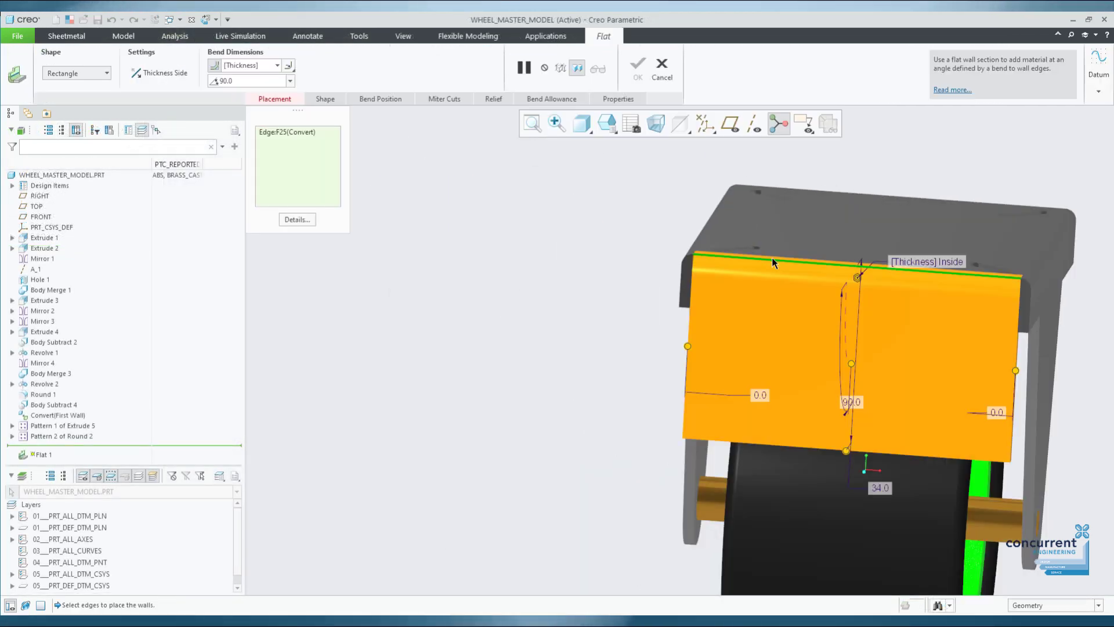
pyautogui.moveTo(852, 447); pyautogui.dragTo(846, 419)
pyautogui.moveTo(838, 348); pyautogui.dragTo(839, 332)
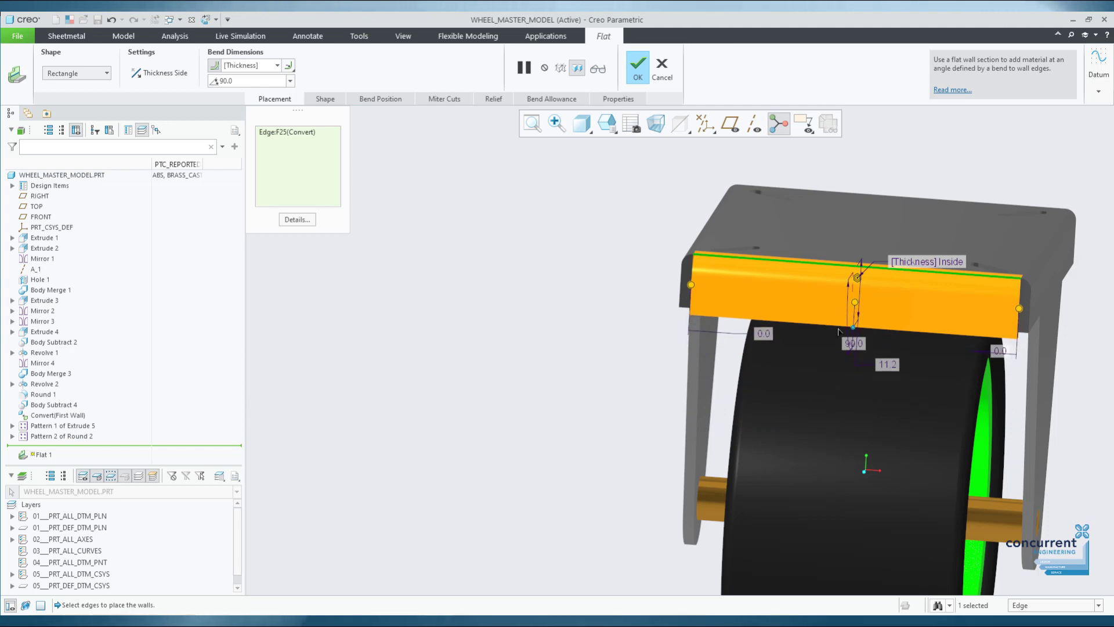
pyautogui.write('10')
pyautogui.press('Return')
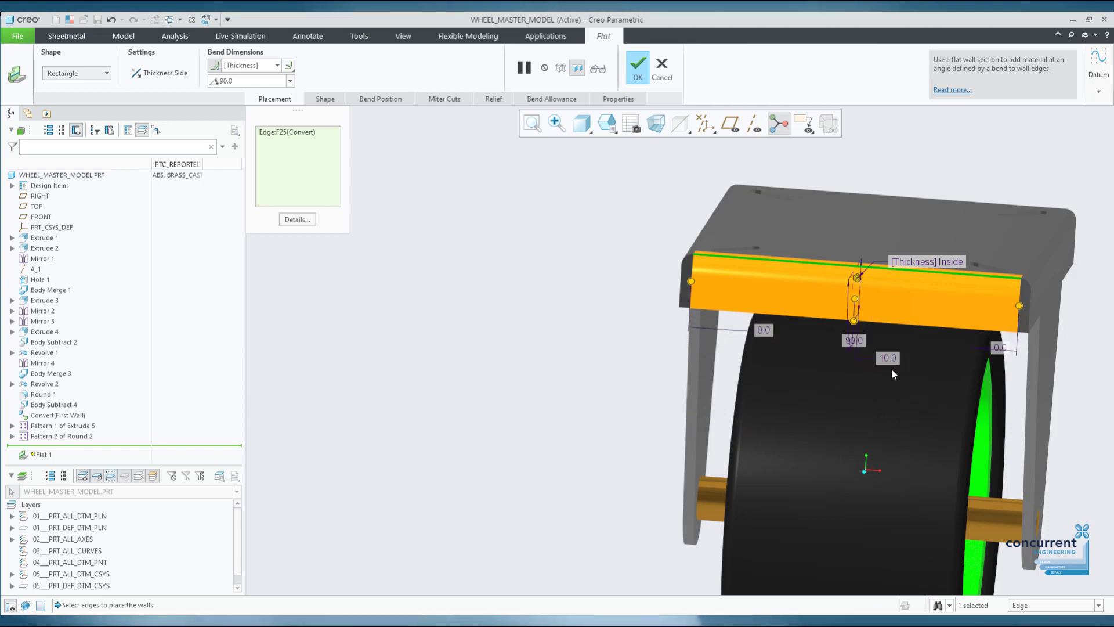
pyautogui.moveTo(891, 368); pyautogui.dragTo(928, 273, button='middle')
pyautogui.keyDown('ctrl'); pyautogui.click(951, 261); pyautogui.keyUp('ctrl')
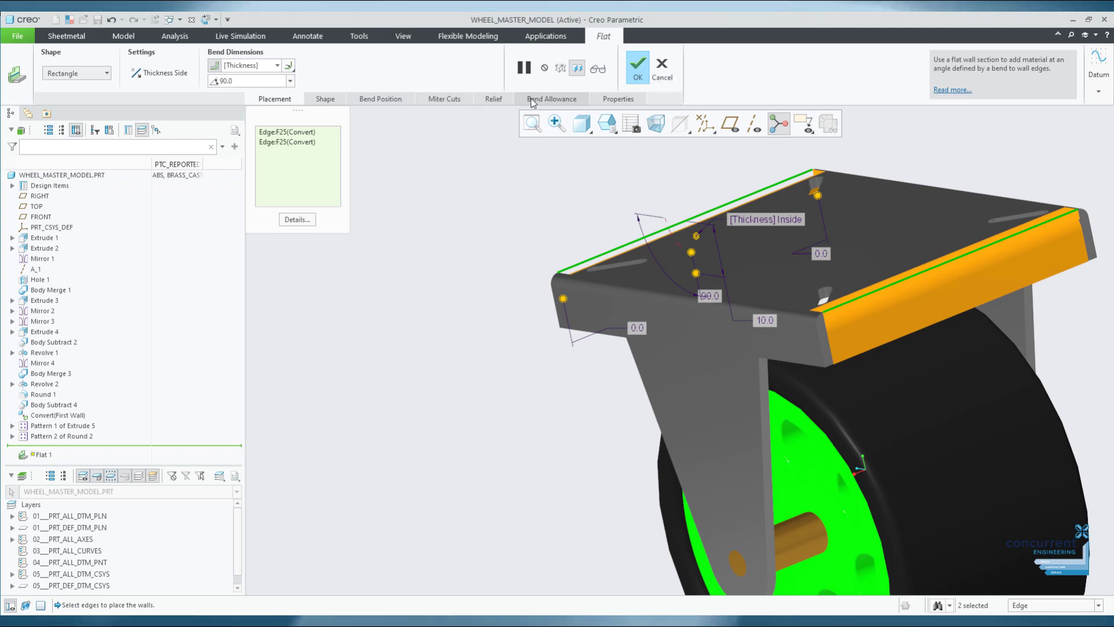
# Choose the bend relief type and finish the Flat 1 wall feature.
pyautogui.click(494, 99)
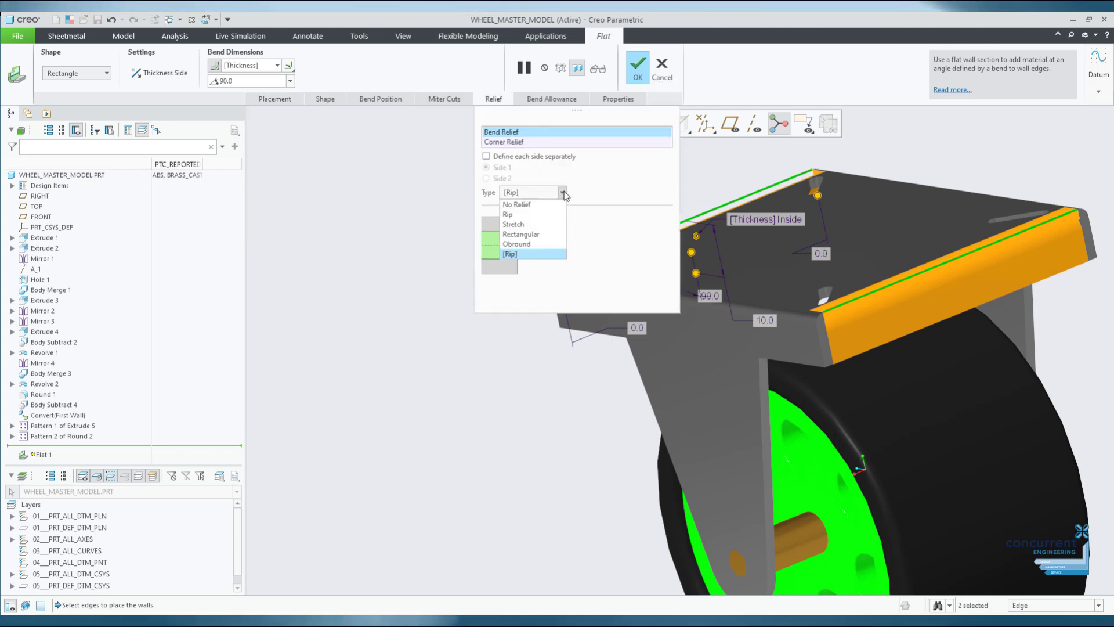
pyautogui.click(538, 245)
pyautogui.click(637, 68)
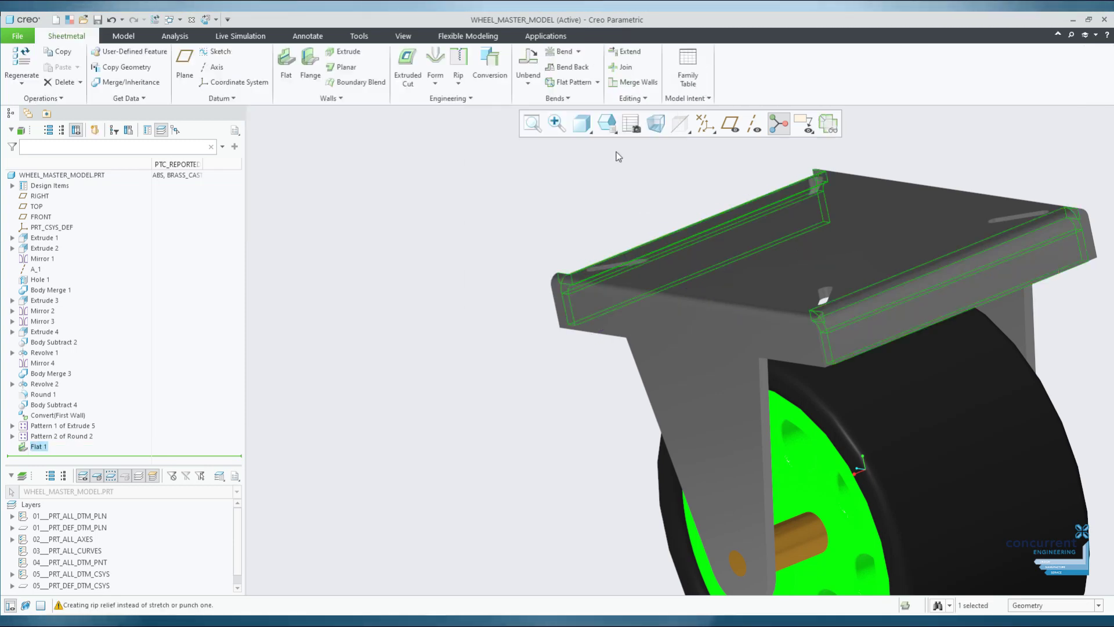
pyautogui.moveTo(580, 284); pyautogui.dragTo(700, 248, button='middle')
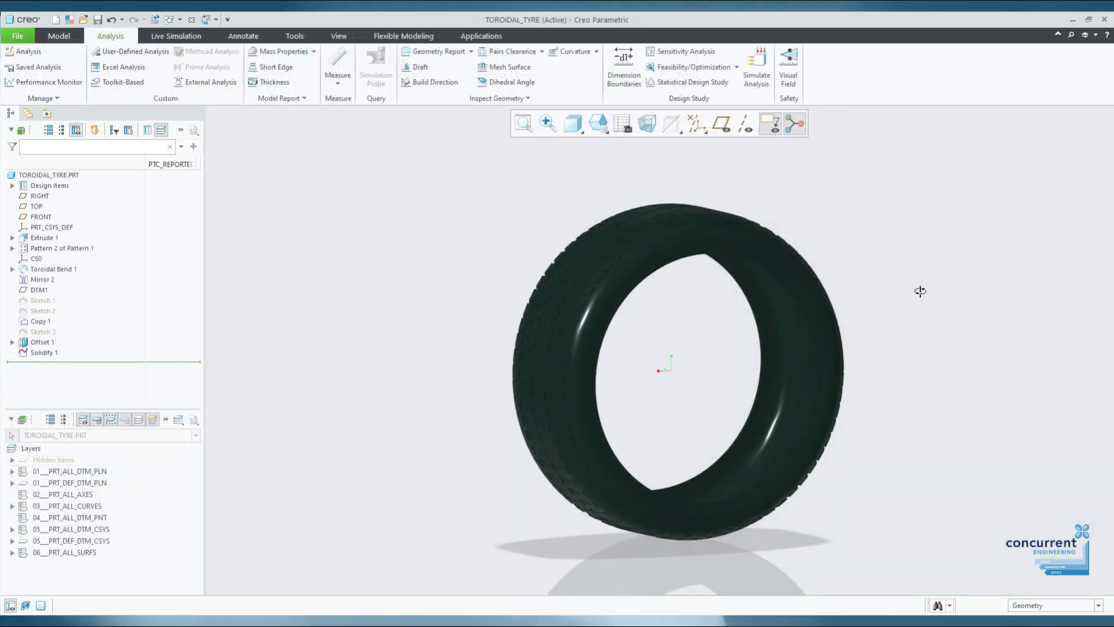
pyautogui.moveTo(920, 290); pyautogui.dragTo(905, 273, button='middle')
# Measure the tyre's inner surface diameter, then open a summary measurement with all settings shown.
pyautogui.click(339, 78)
pyautogui.click(349, 123)
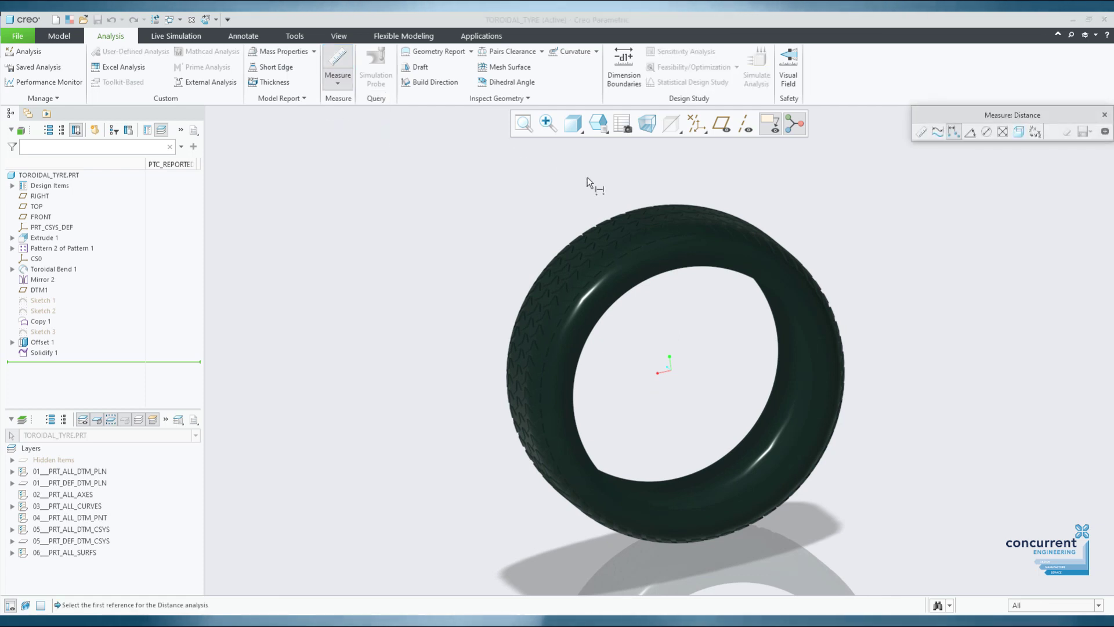
pyautogui.click(338, 81)
pyautogui.click(353, 152)
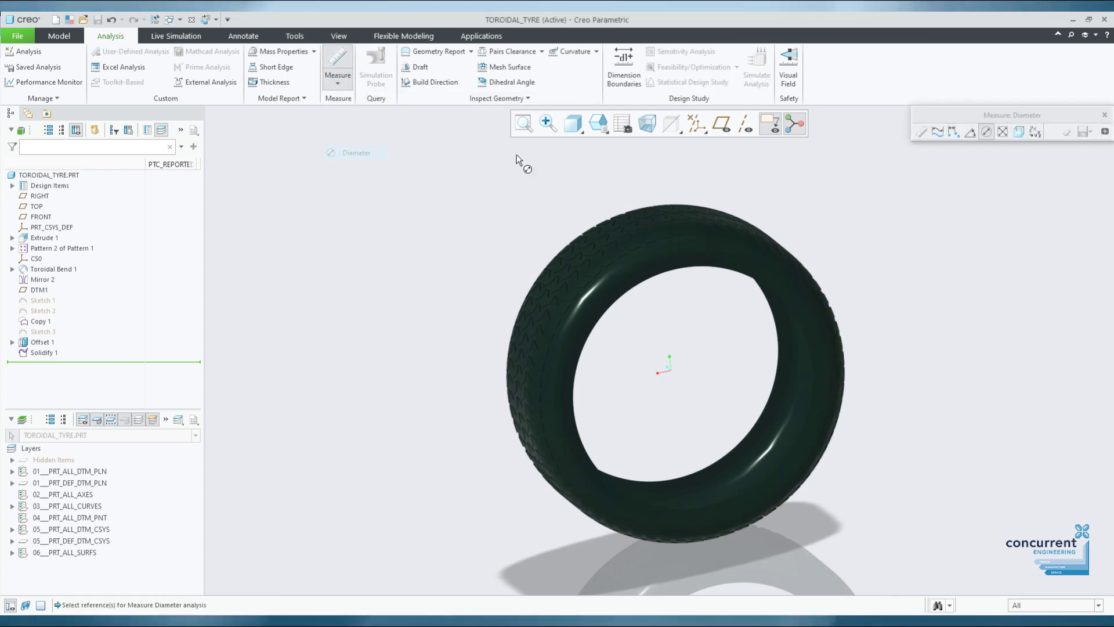
pyautogui.scroll(-5, 684, 269)
pyautogui.click(699, 266)
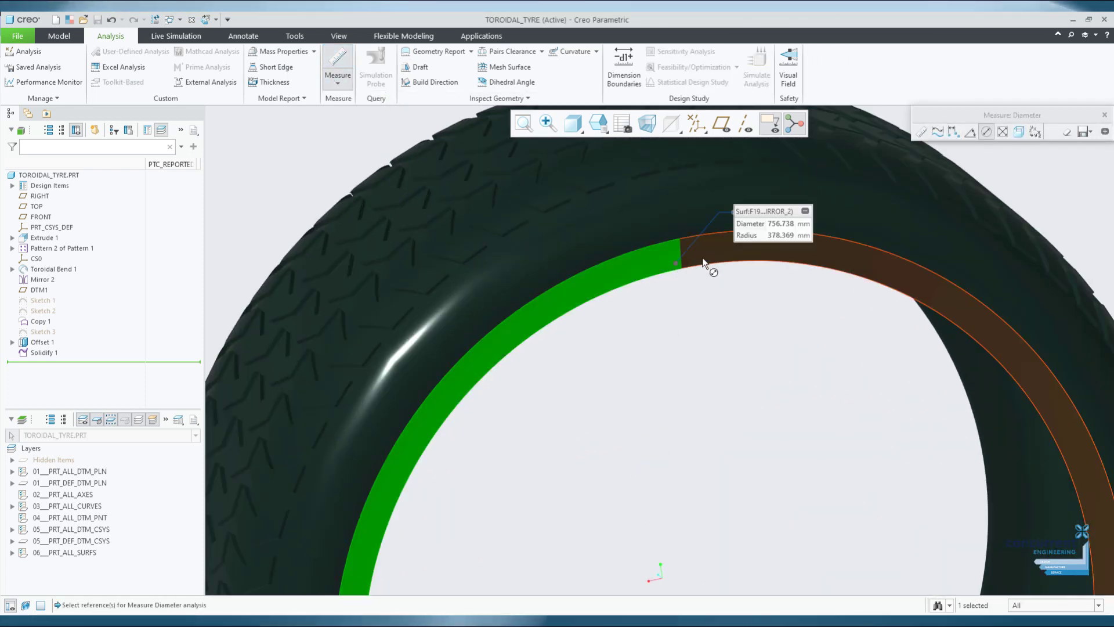
pyautogui.scroll(3, 703, 263)
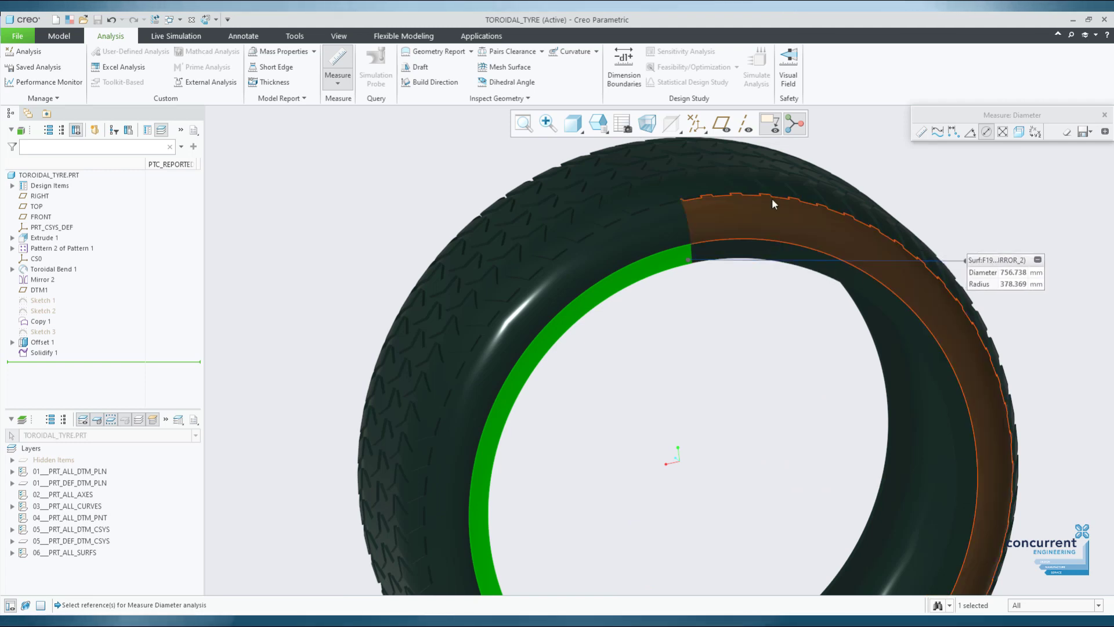
pyautogui.click(334, 56)
pyautogui.click(338, 61)
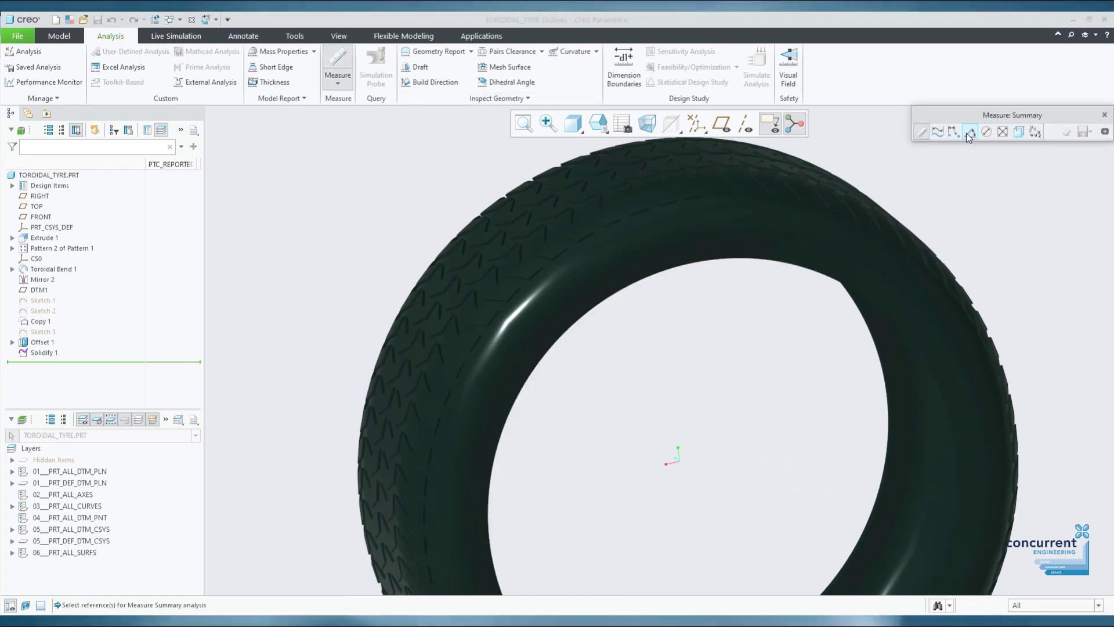
pyautogui.click(1103, 132)
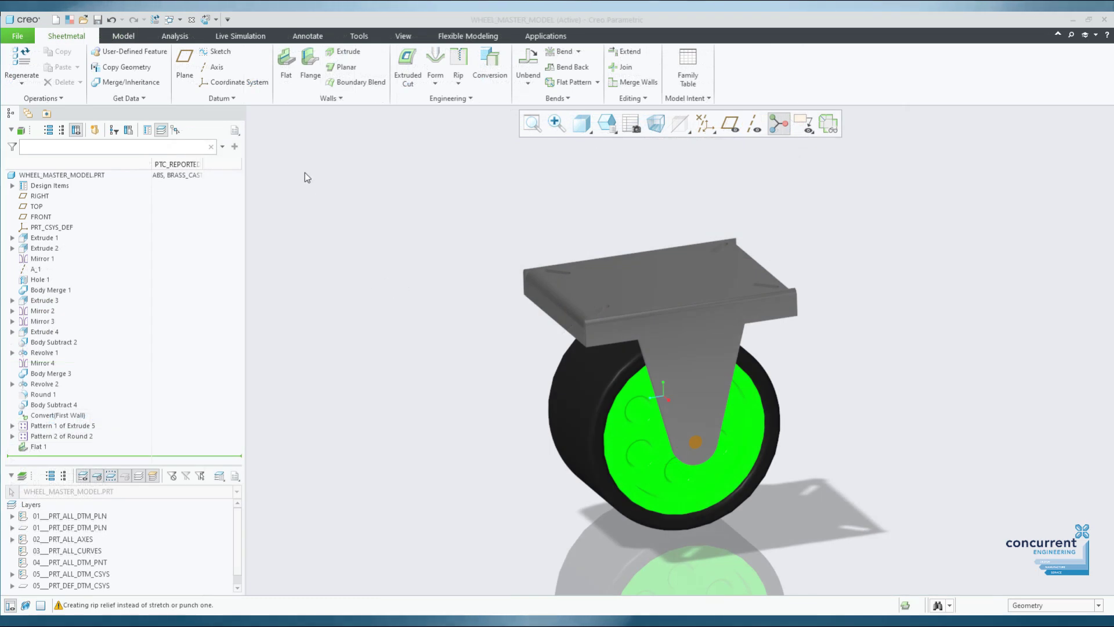
# Calculate the wheel model's mass properties and enlarge the results to show full inertia tensors.
pyautogui.click(174, 36)
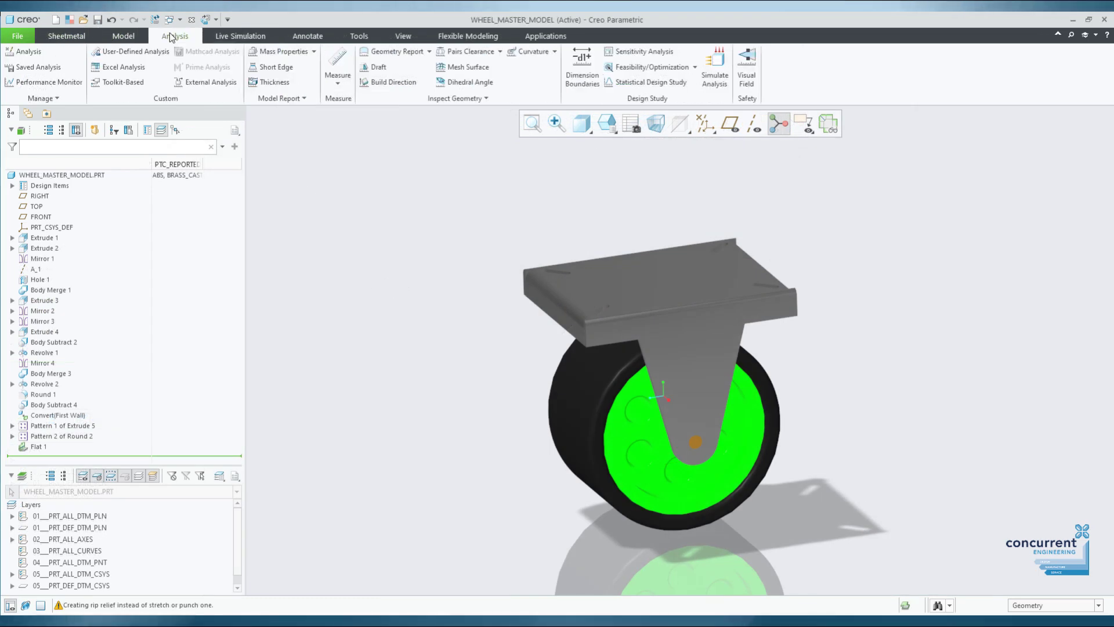
pyautogui.click(305, 51)
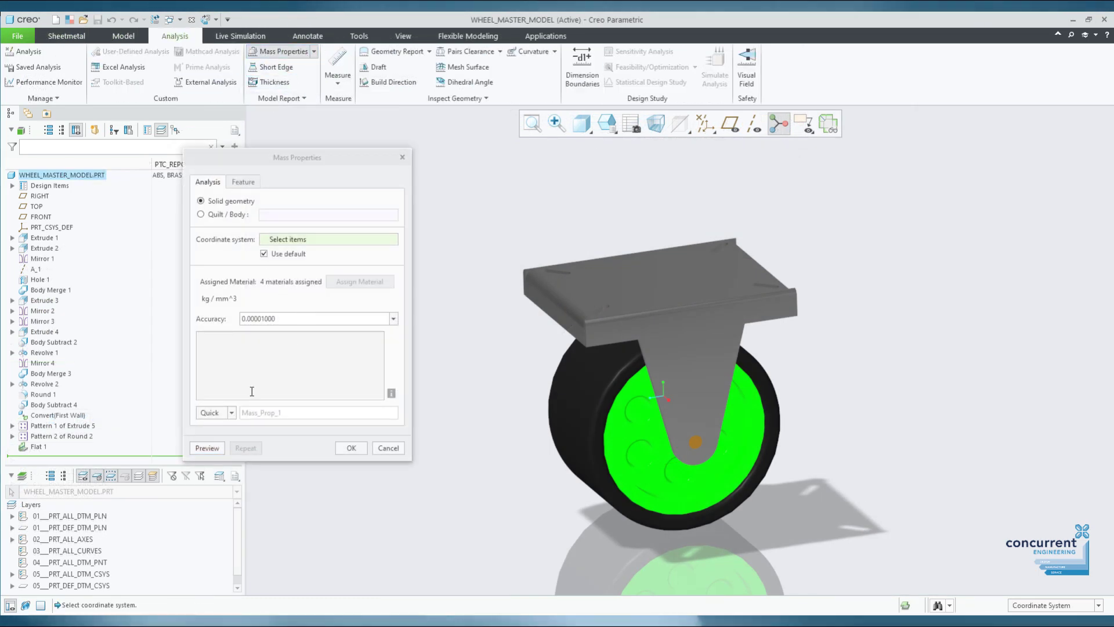
pyautogui.click(207, 447)
pyautogui.moveTo(412, 457); pyautogui.dragTo(706, 574)
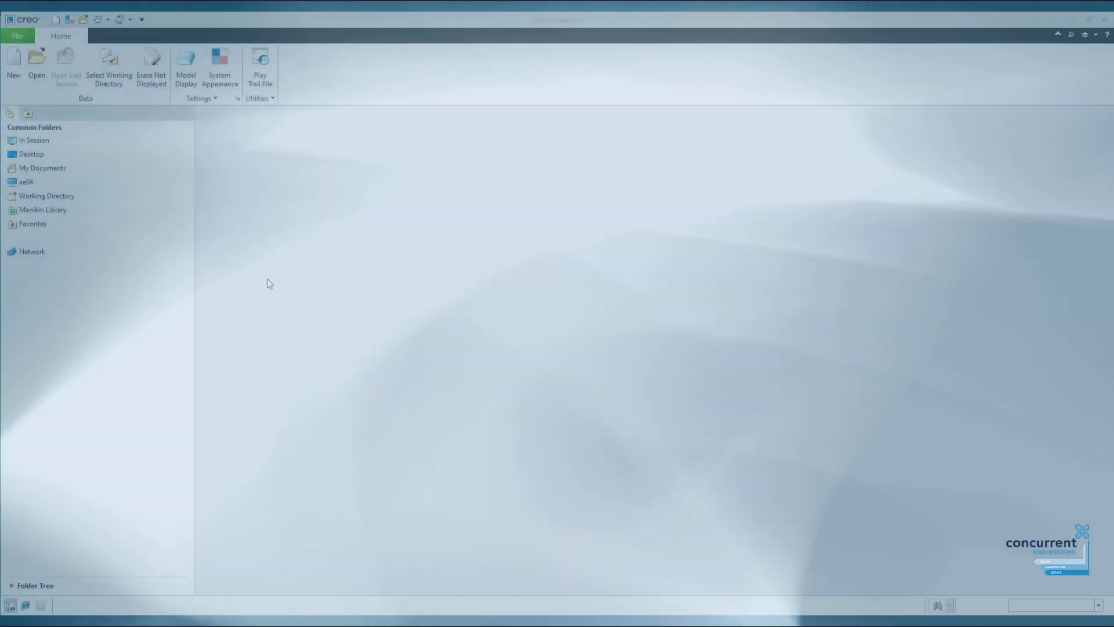
# In the Configuration Editor, set template_solidpart to solid_part_mmks_new_abs.prt.
pyautogui.click(18, 37)
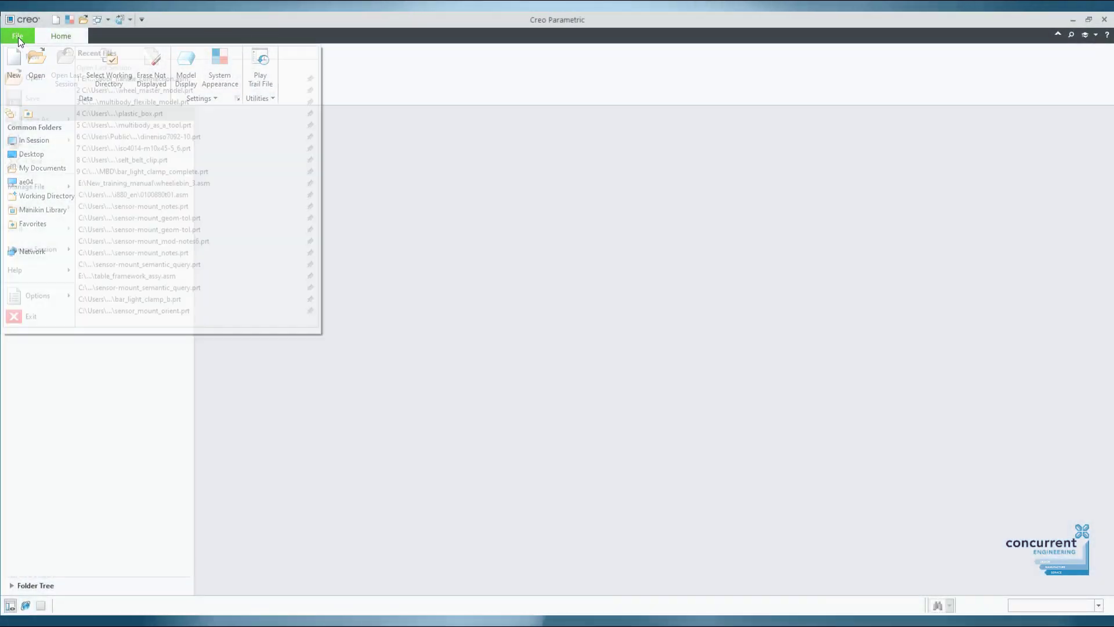
pyautogui.click(32, 294)
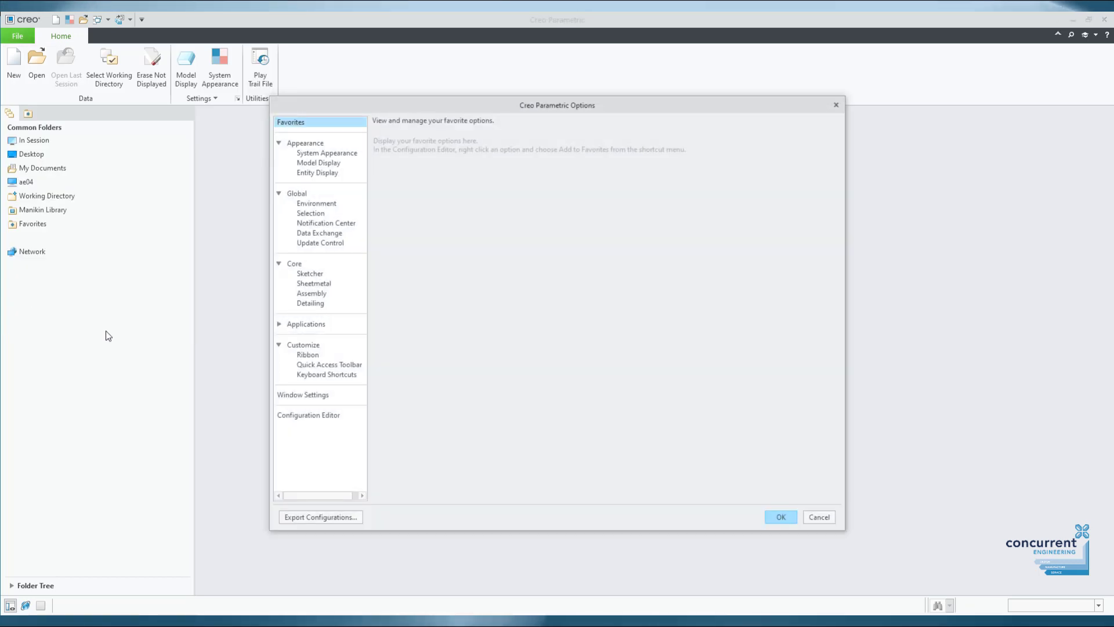
pyautogui.click(323, 416)
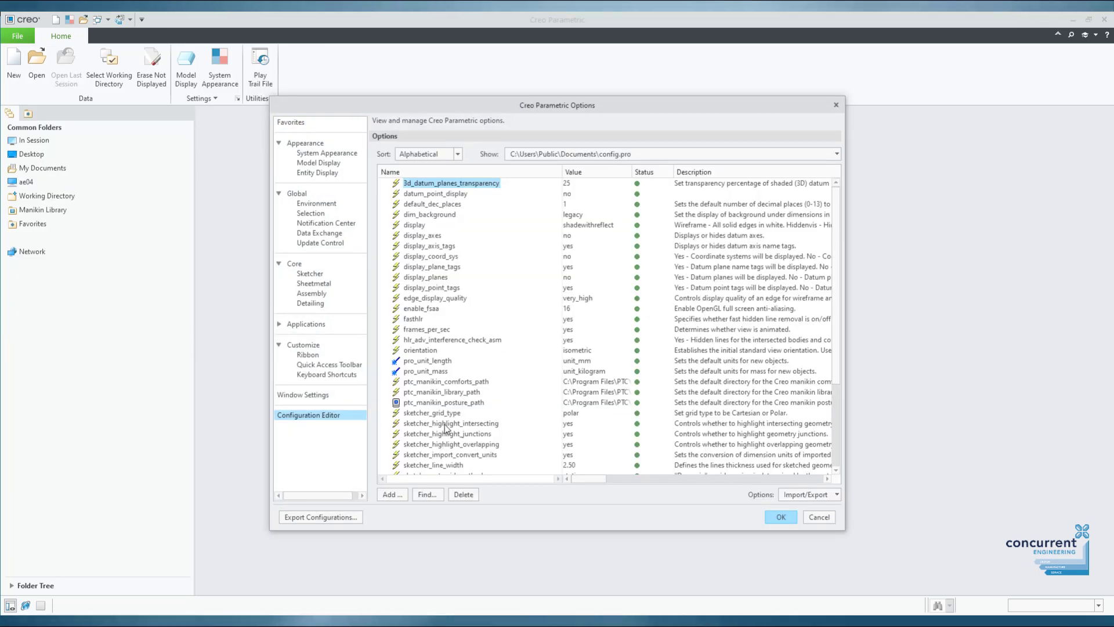
pyautogui.scroll(-2, 491, 401)
pyautogui.scroll(-3, 491, 406)
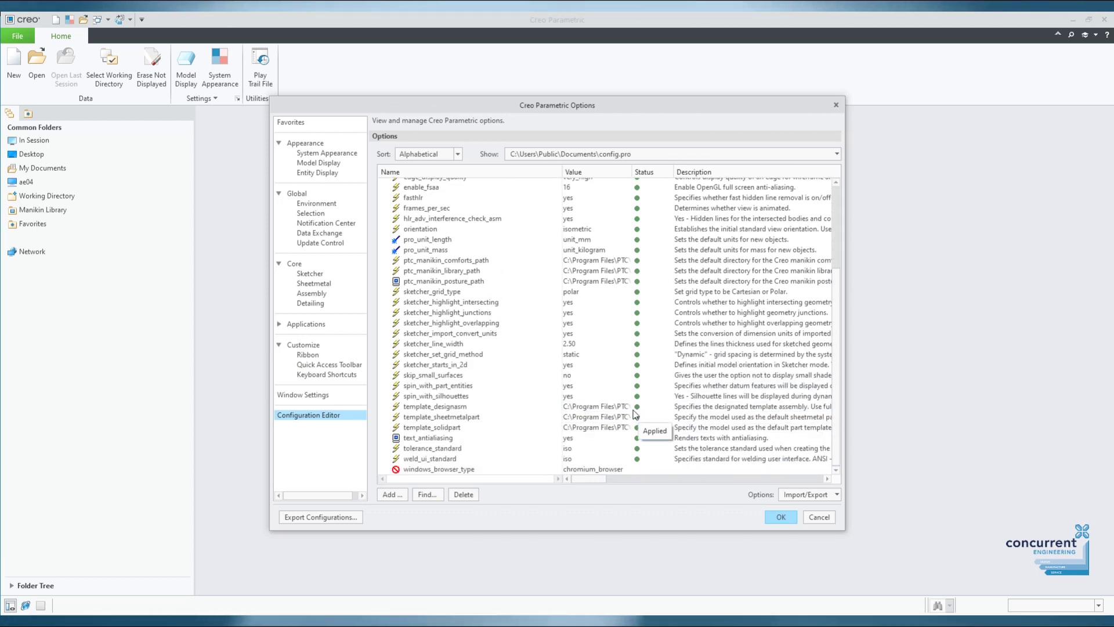
pyautogui.doubleClick(612, 407)
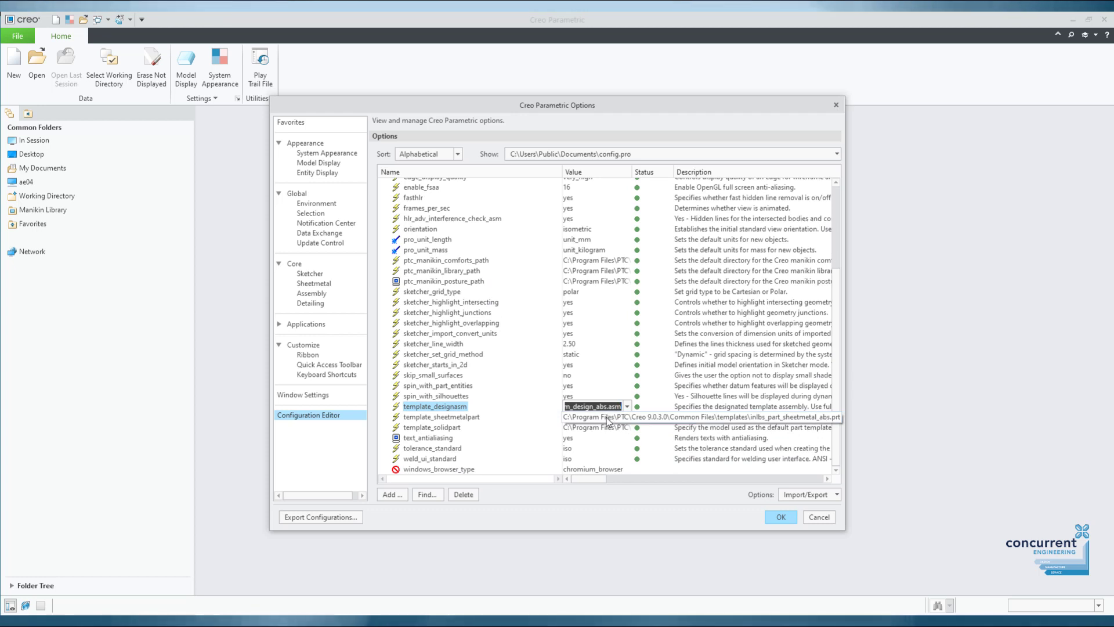
pyautogui.doubleClick(608, 418)
pyautogui.doubleClick(604, 428)
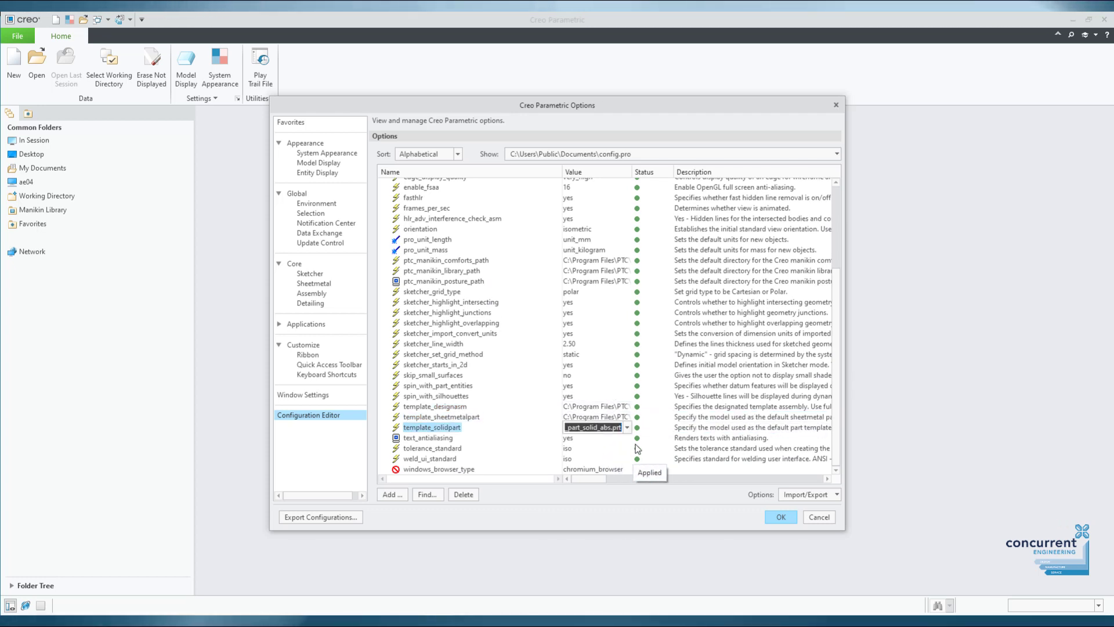
pyautogui.click(629, 428)
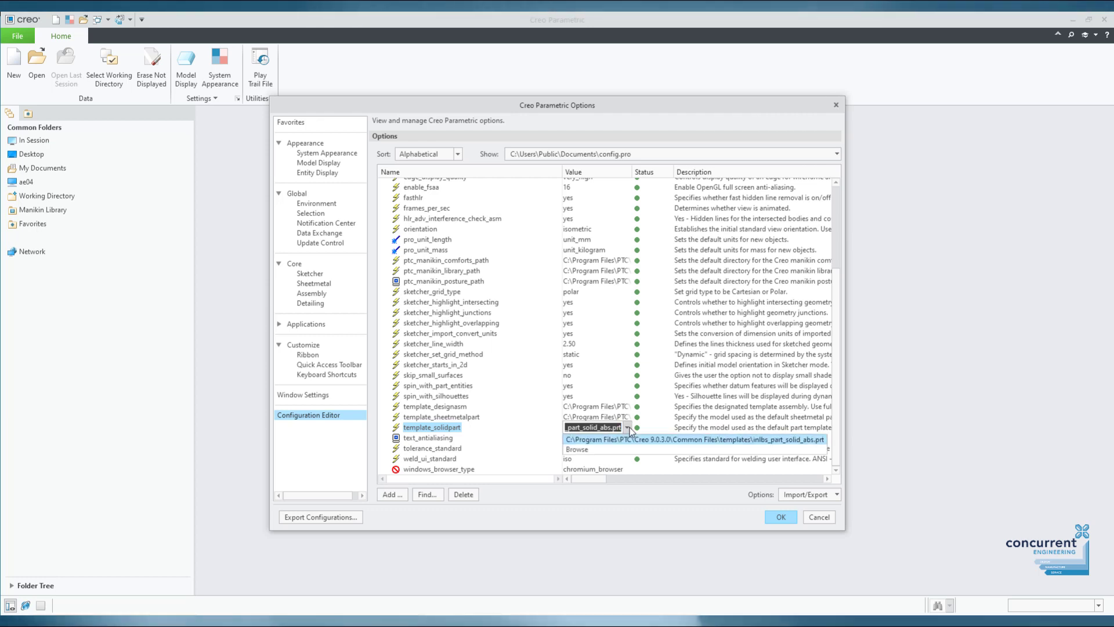
pyautogui.click(616, 449)
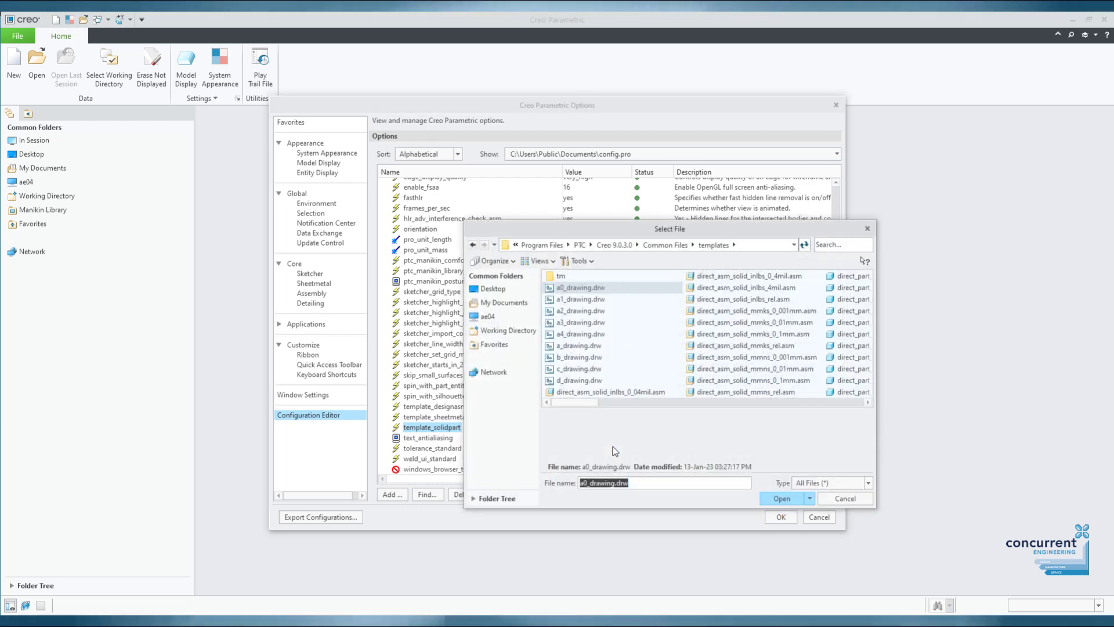
pyautogui.moveTo(585, 403); pyautogui.dragTo(824, 410)
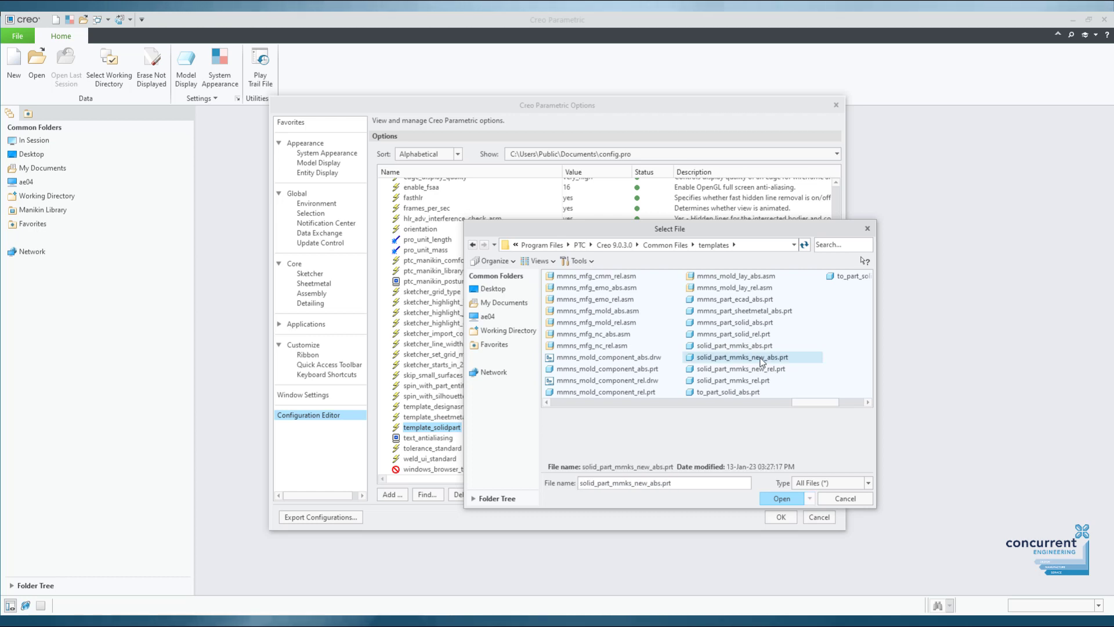
pyautogui.click(778, 498)
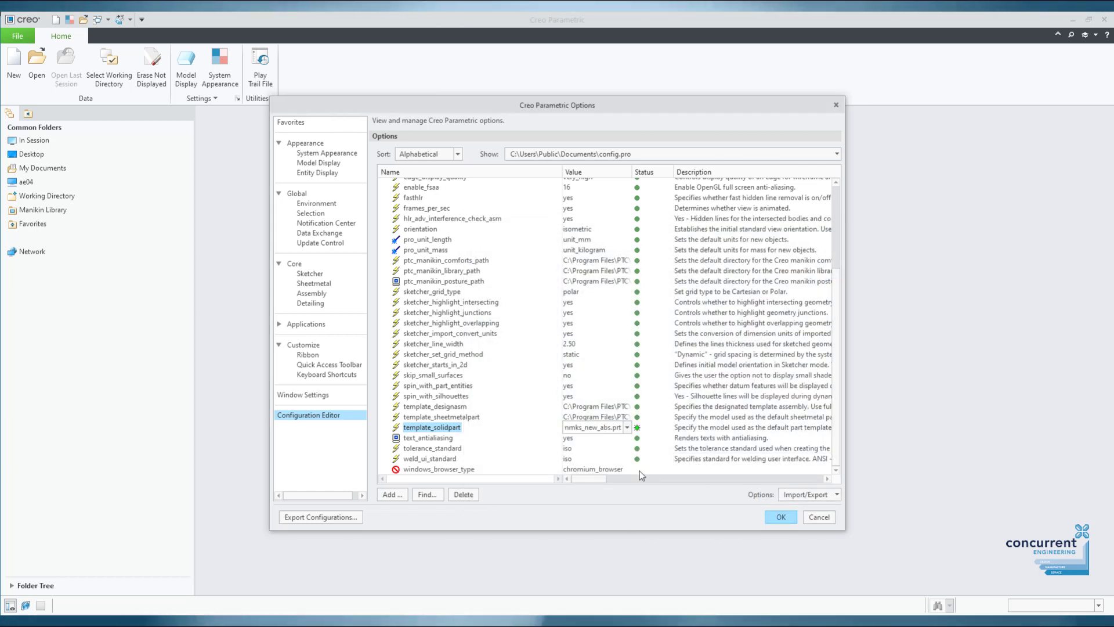
# Set template_sheetmetalpart to mmns_part_sheetmetal_abs.prt and save the changes to config.pro.
pyautogui.click(591, 416)
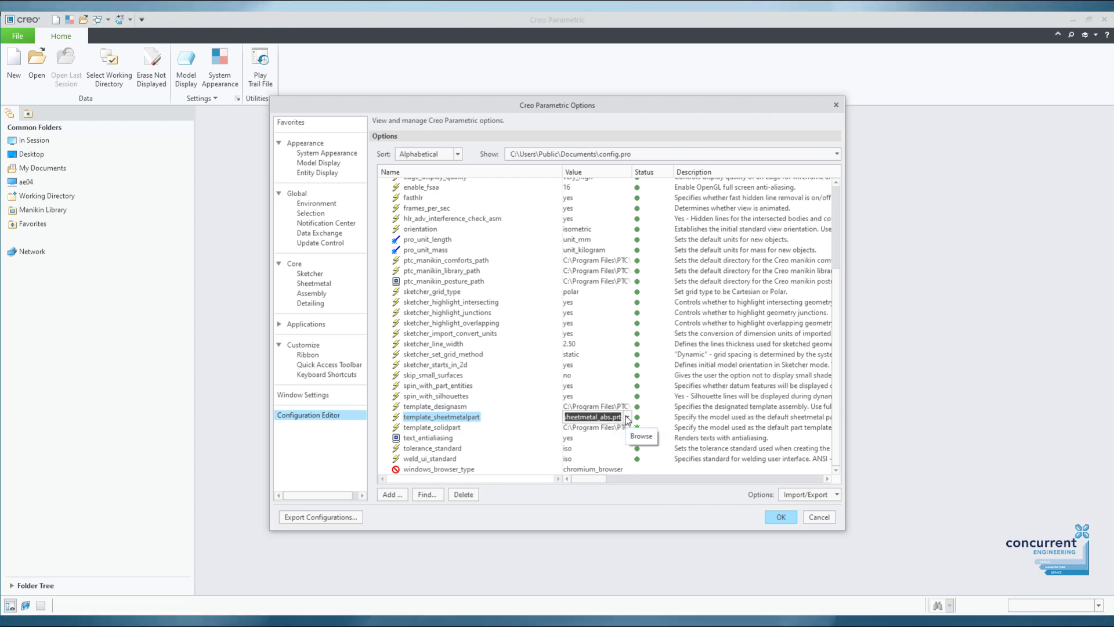
pyautogui.click(626, 418)
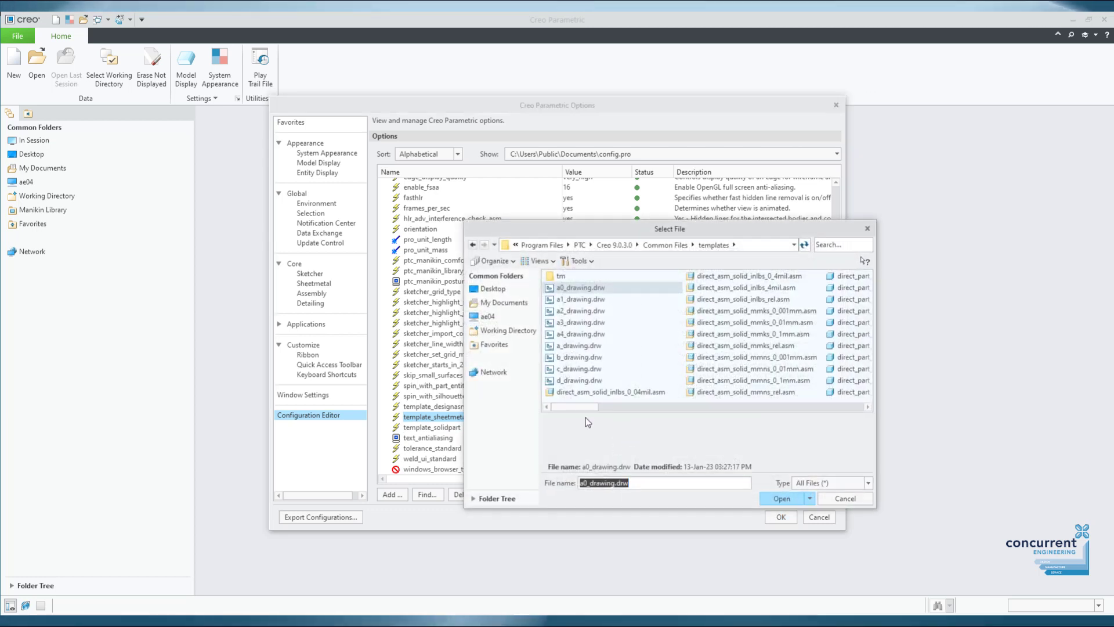
pyautogui.moveTo(580, 406); pyautogui.dragTo(814, 407)
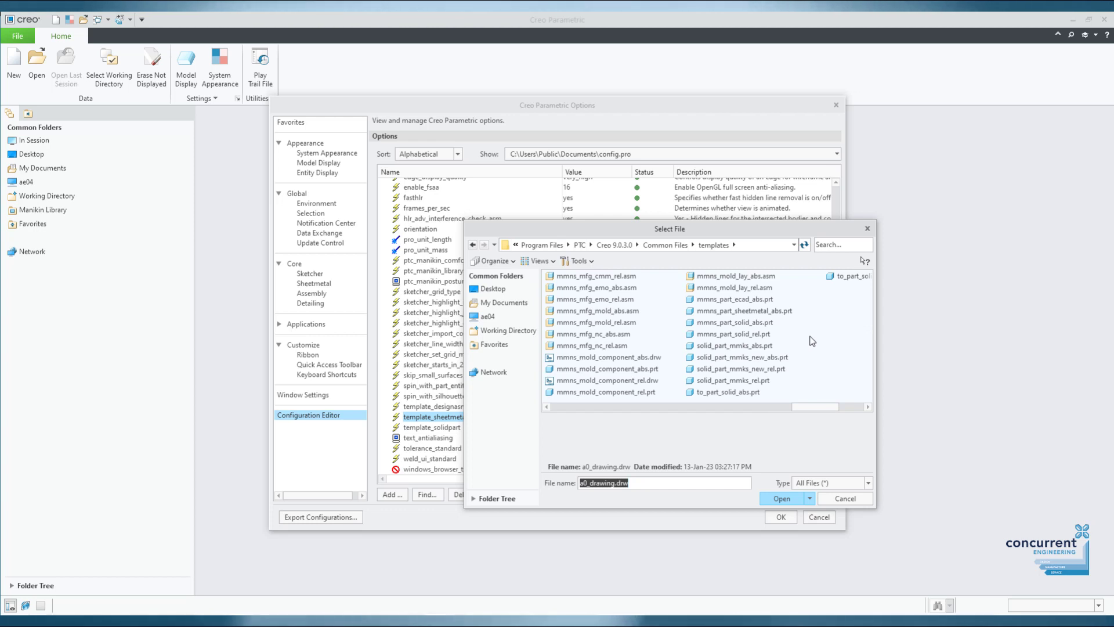
pyautogui.click(756, 312)
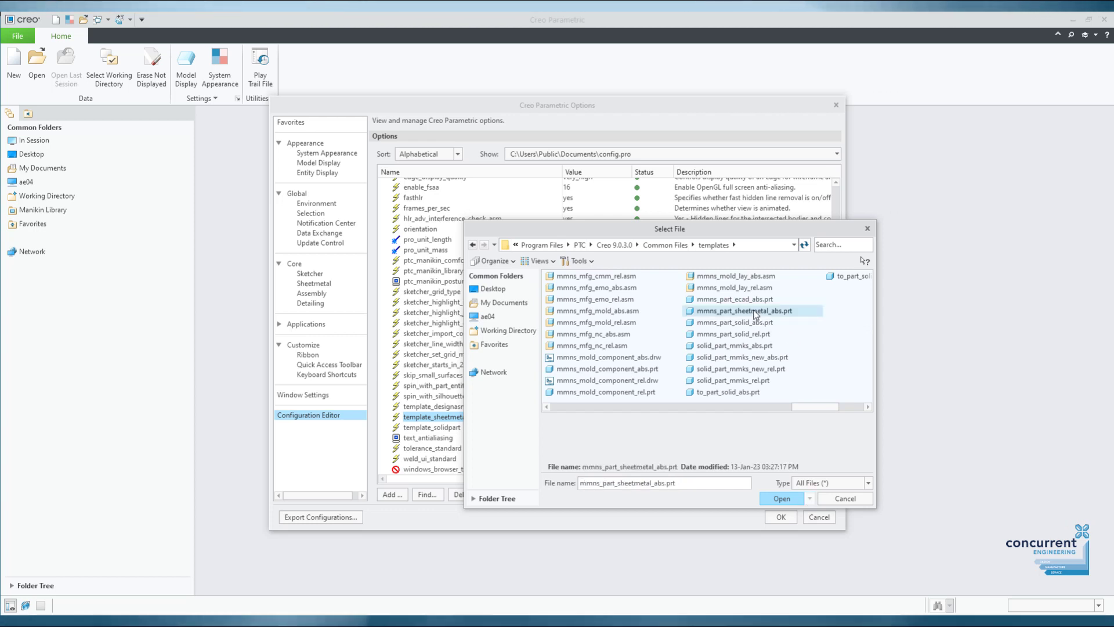
pyautogui.click(779, 498)
pyautogui.click(789, 518)
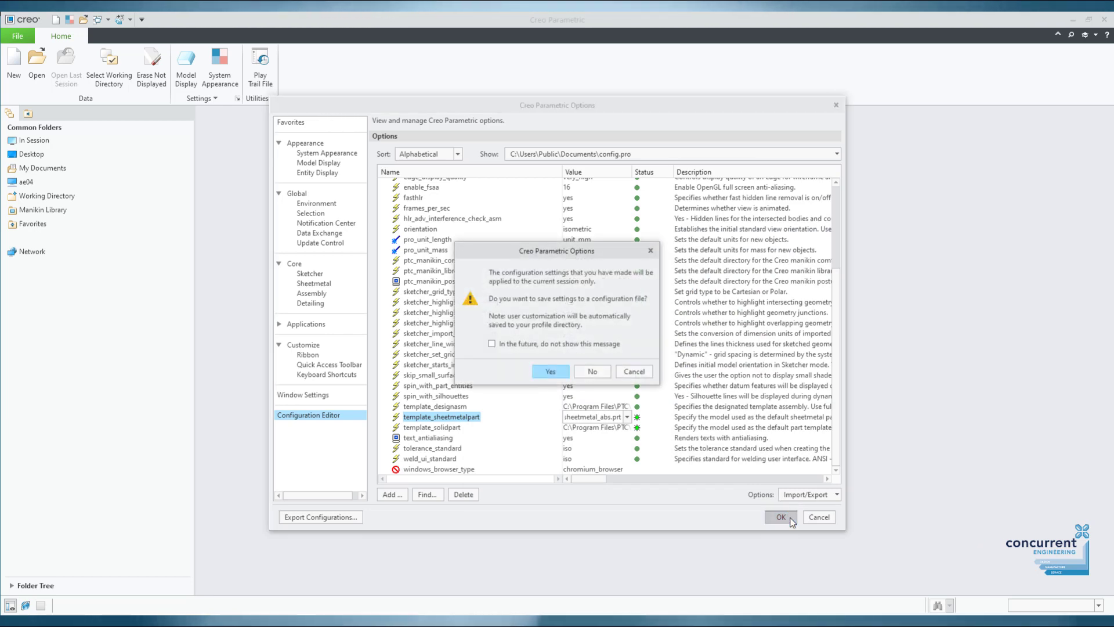
pyautogui.click(550, 372)
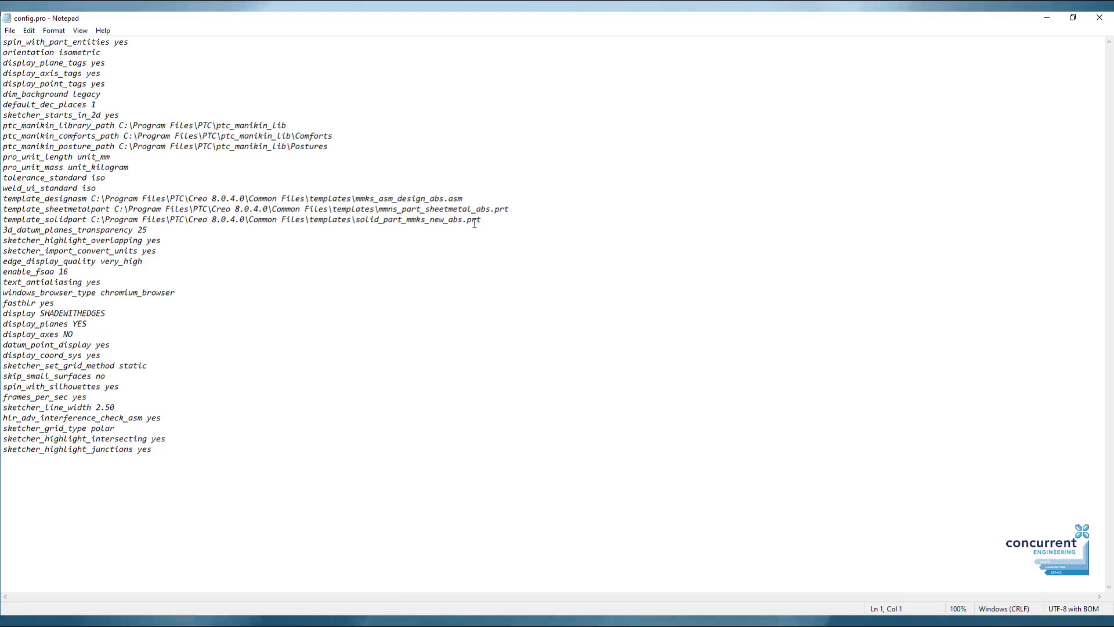
pyautogui.moveTo(400, 219); pyautogui.dragTo(3, 198)
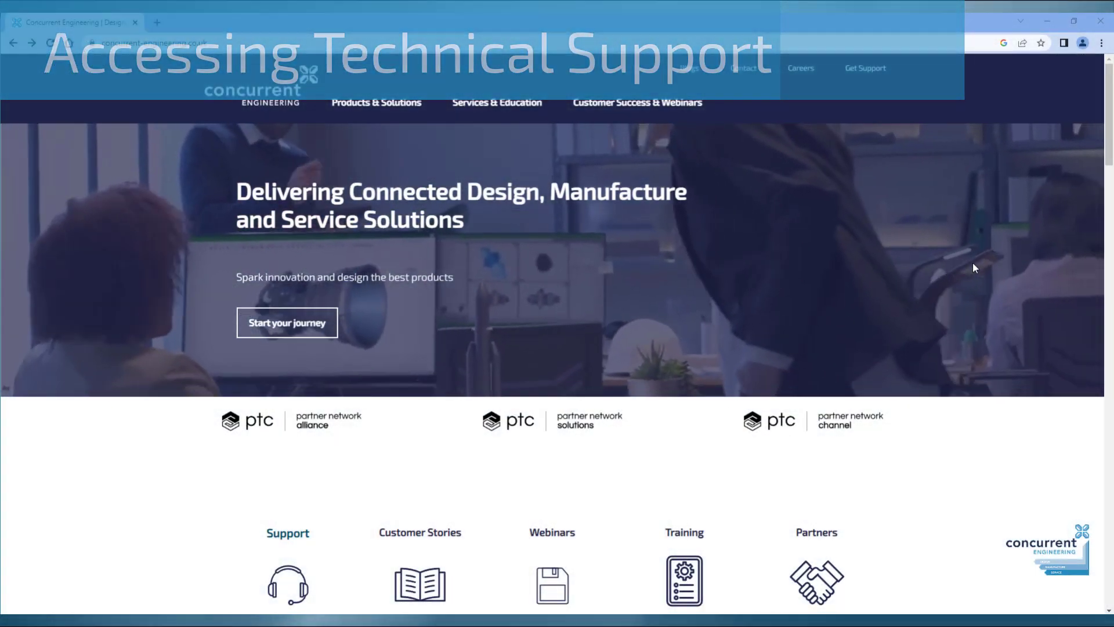
# Open the Concurrent Engineering customer support page.
pyautogui.scroll(-3, 975, 268)
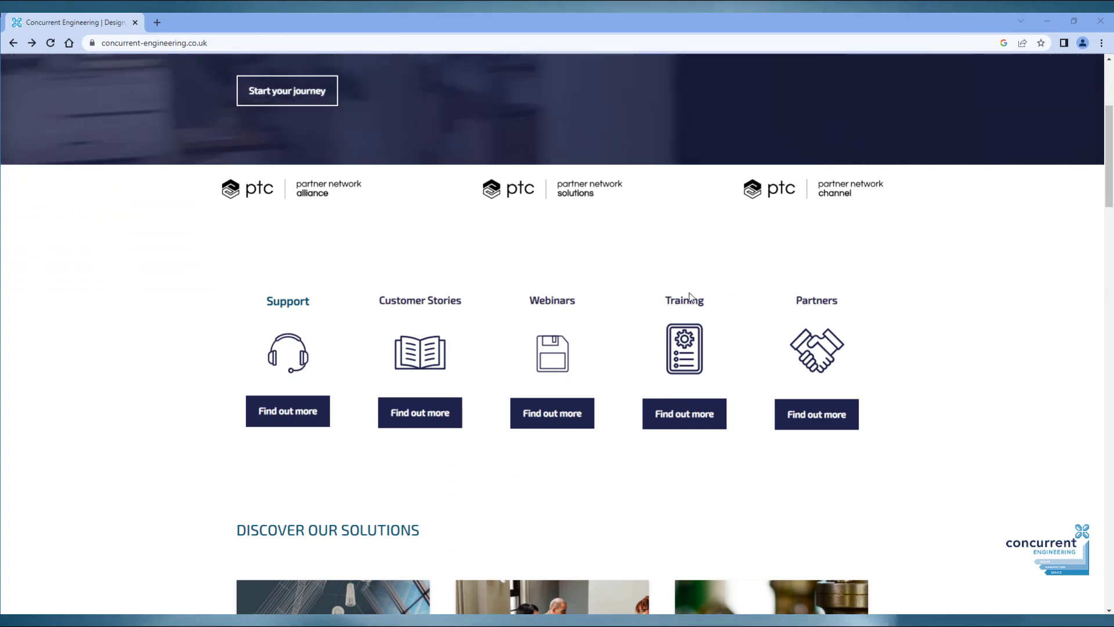
pyautogui.click(311, 413)
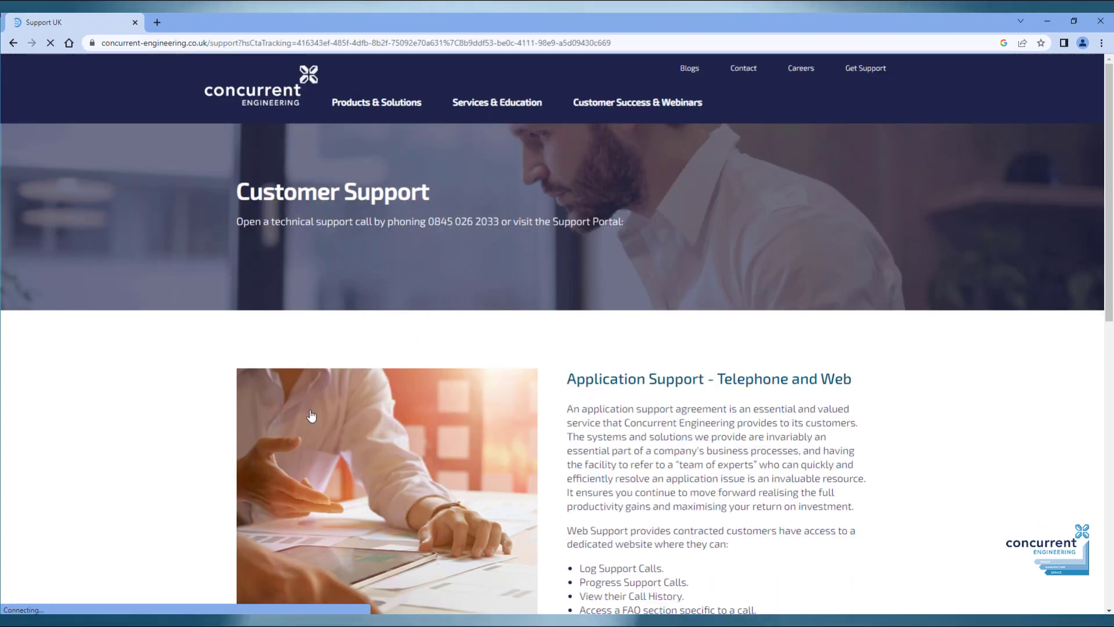
pyautogui.scroll(-3, 977, 381)
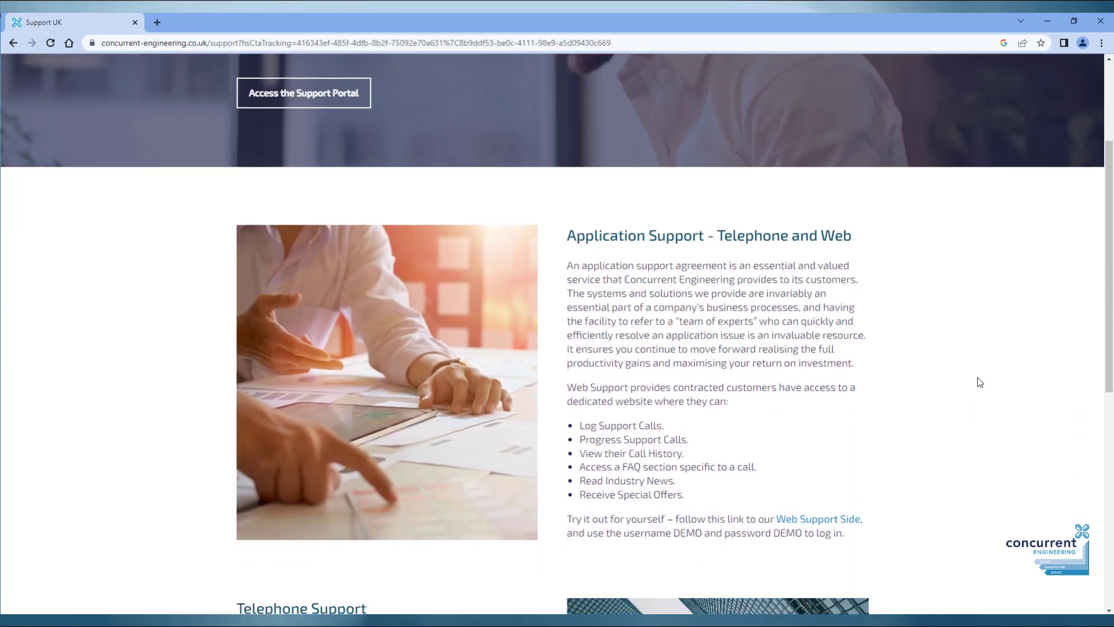
pyautogui.scroll(-7, 980, 383)
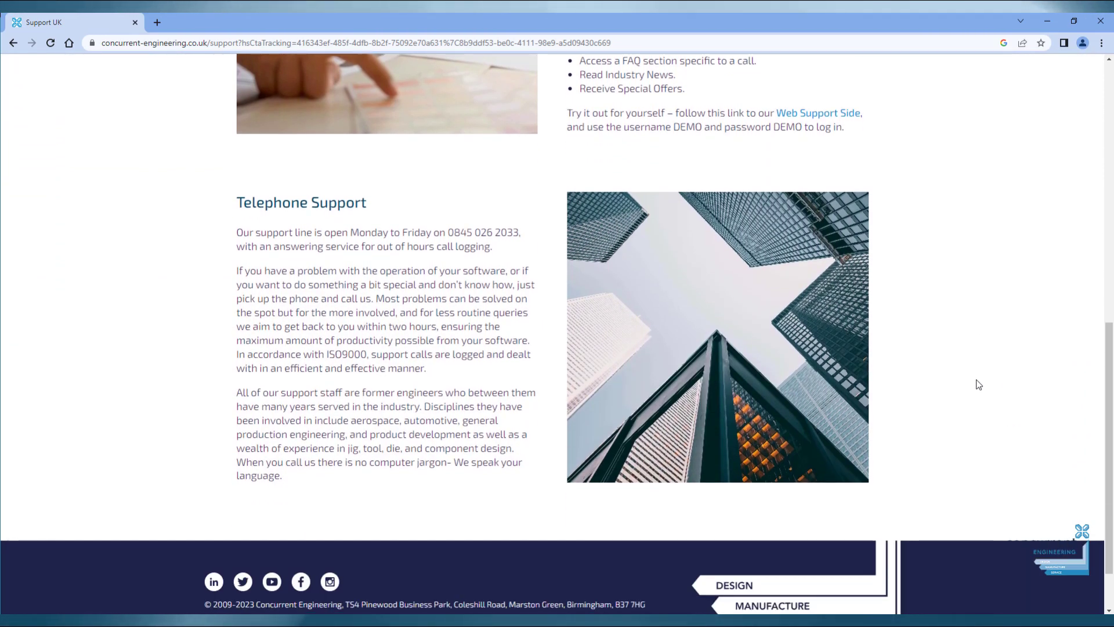
pyautogui.scroll(4, 979, 384)
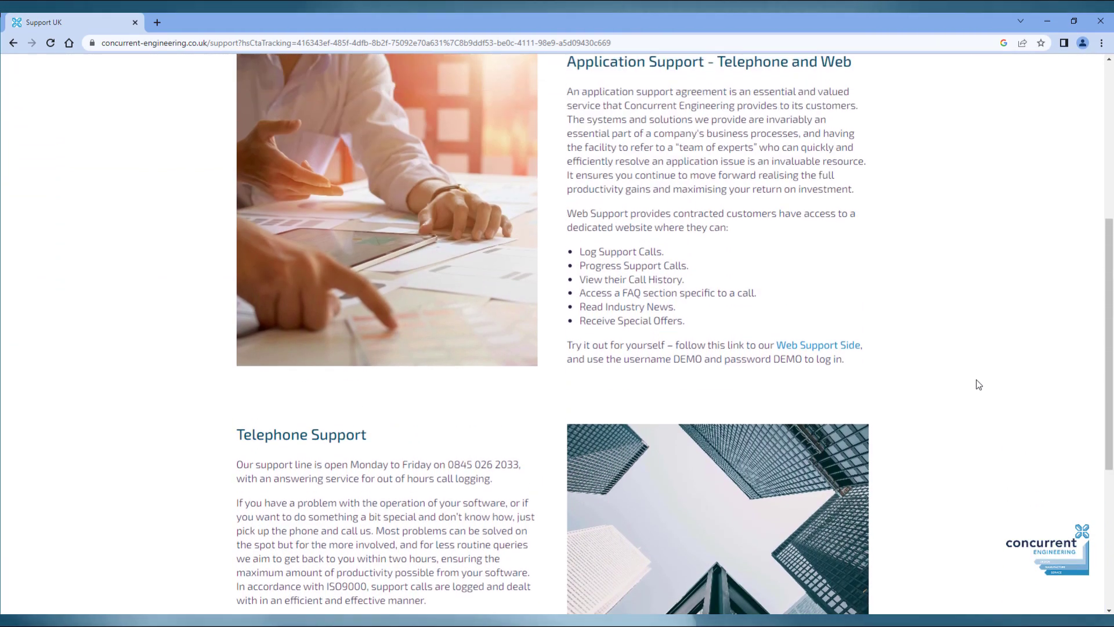
pyautogui.scroll(5, 978, 384)
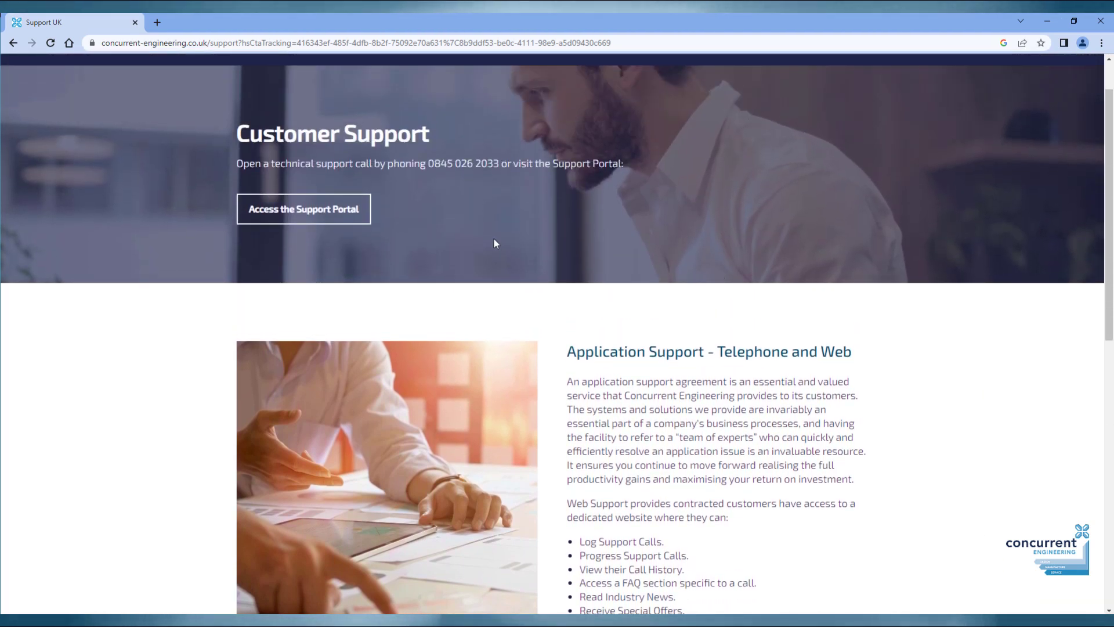
# Open the support portal and Web Support sign-in pages in a new tab.
pyautogui.click(323, 210)
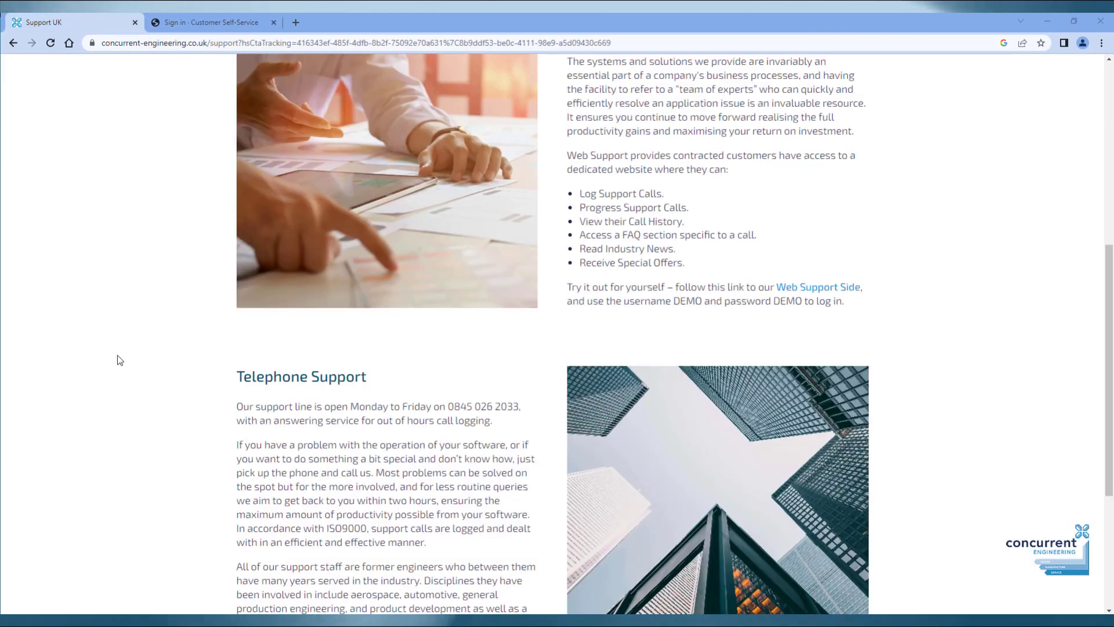
pyautogui.scroll(-1, 172, 378)
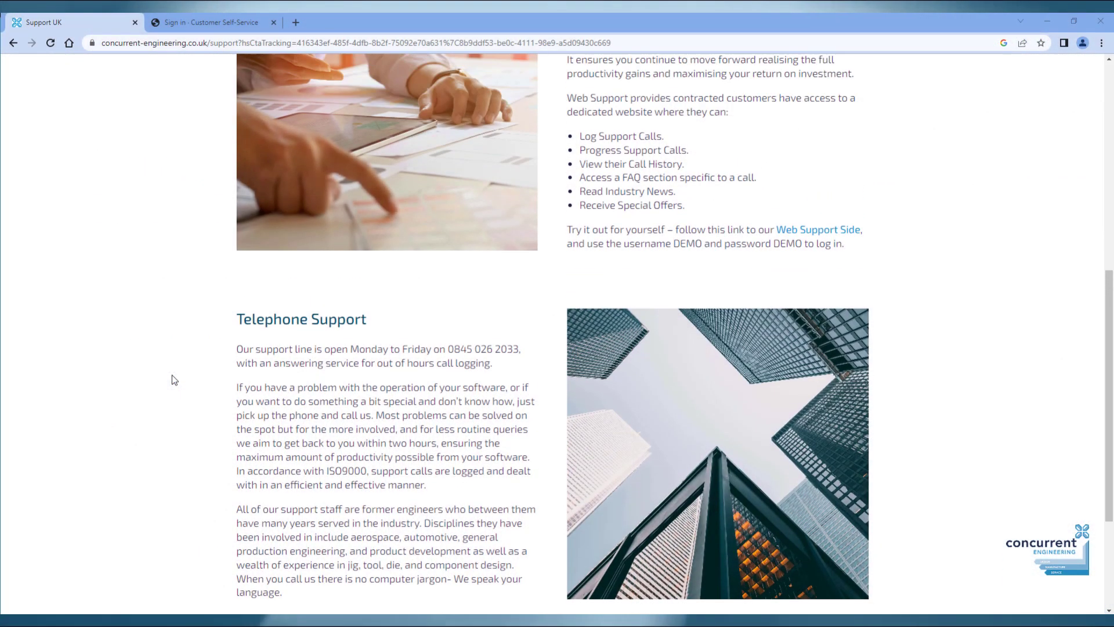
pyautogui.scroll(2, 170, 378)
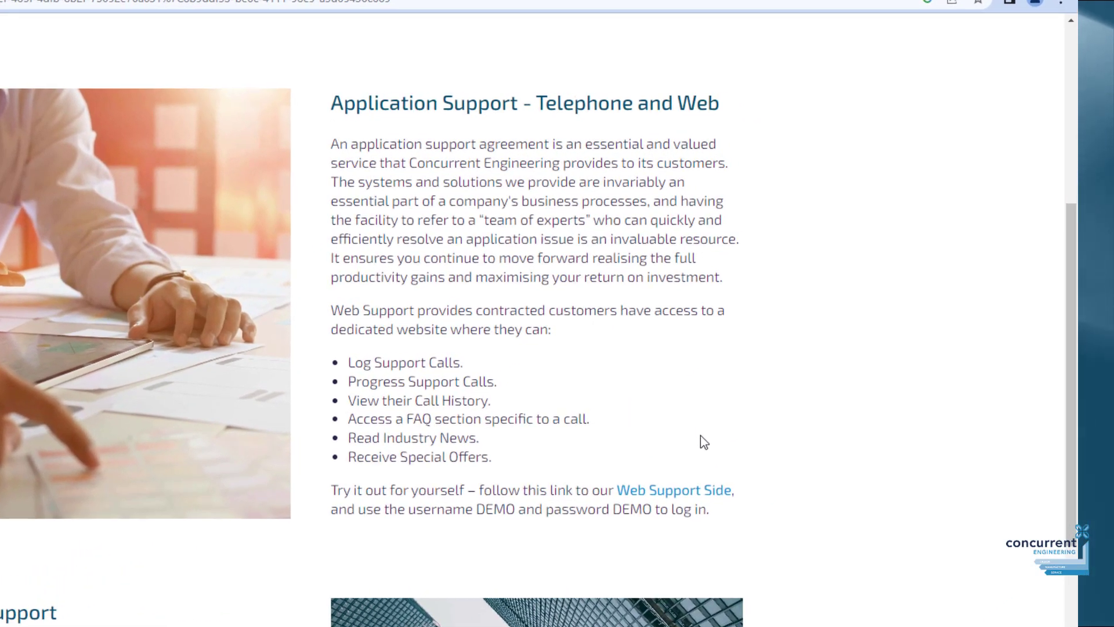
pyautogui.click(692, 492)
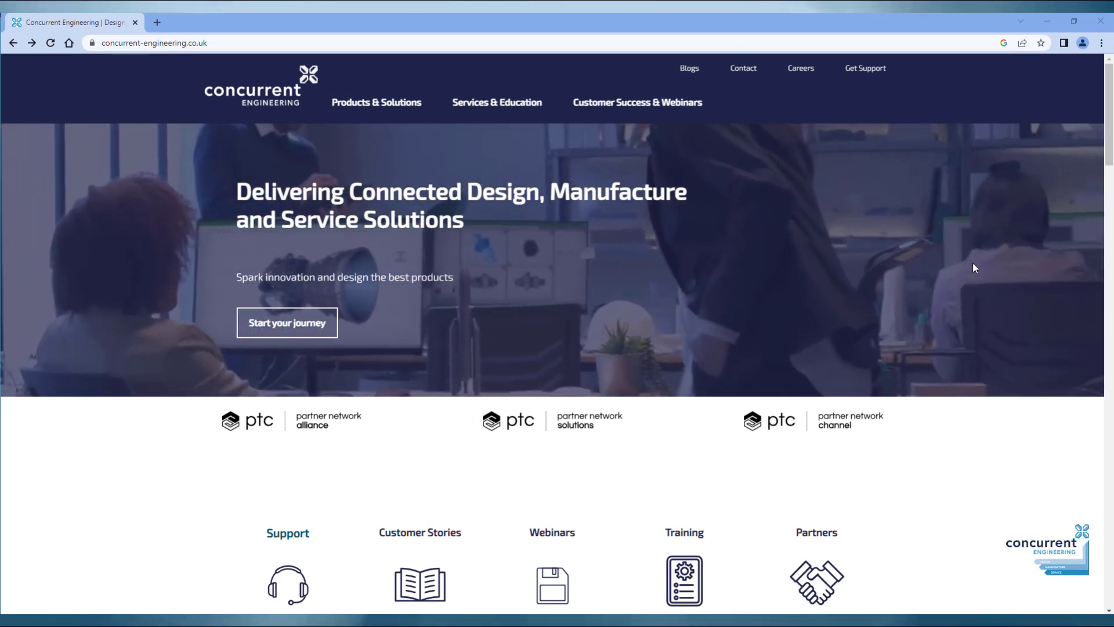
pyautogui.scroll(-4, 973, 266)
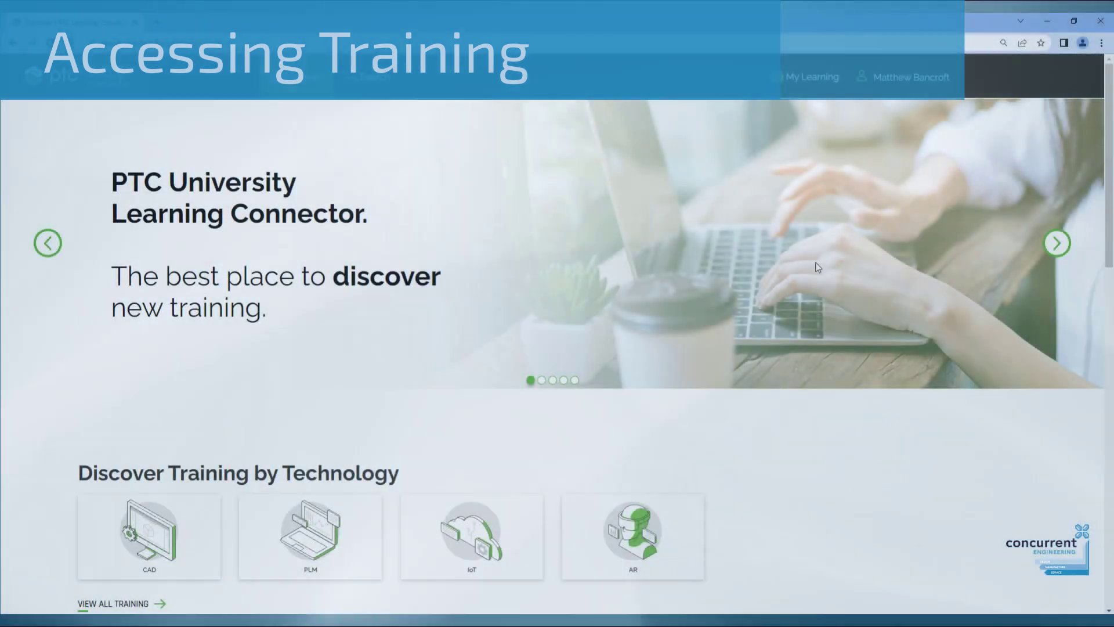
# Filter CAD training to Creo Parametric, Fundamentals category, UI Tour functional area.
pyautogui.scroll(-6, 858, 268)
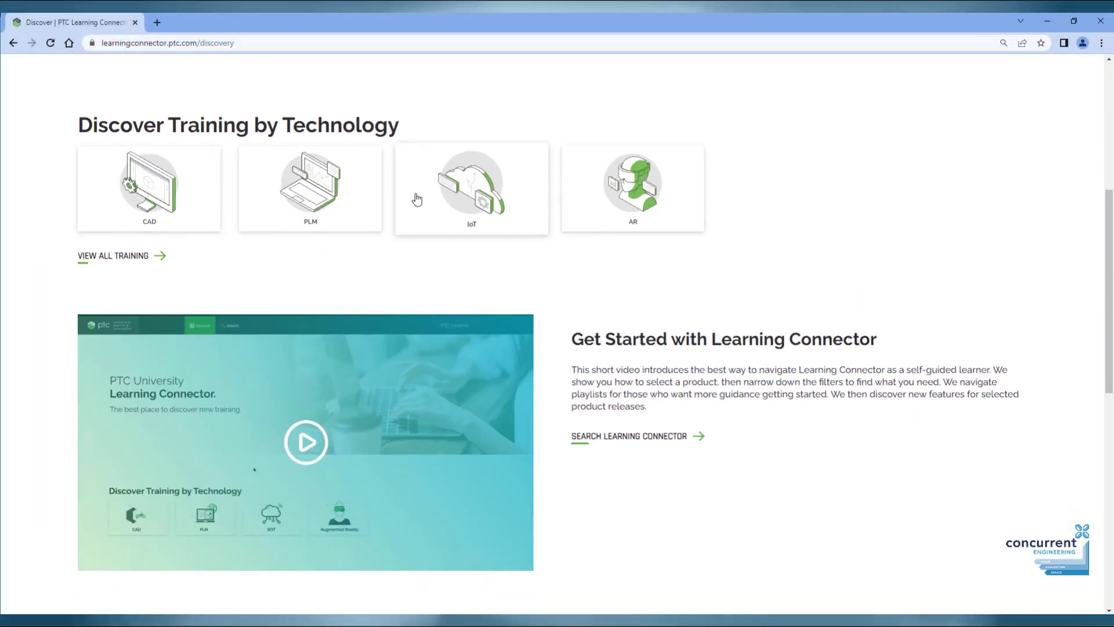
pyautogui.click(145, 180)
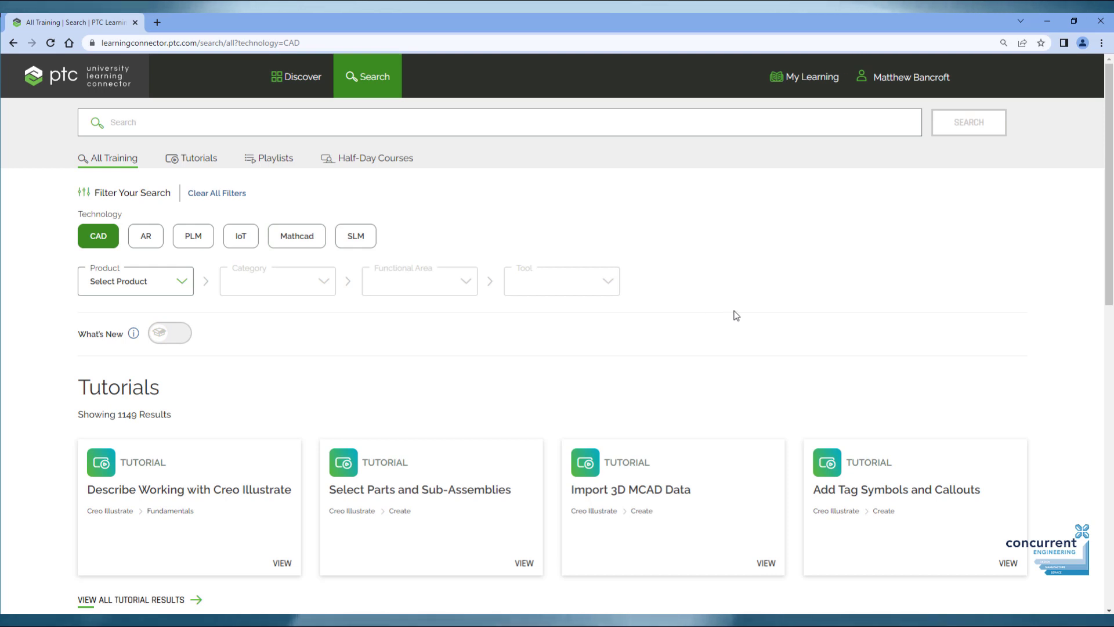
pyautogui.scroll(-2, 193, 170)
pyautogui.click(180, 166)
pyautogui.click(149, 231)
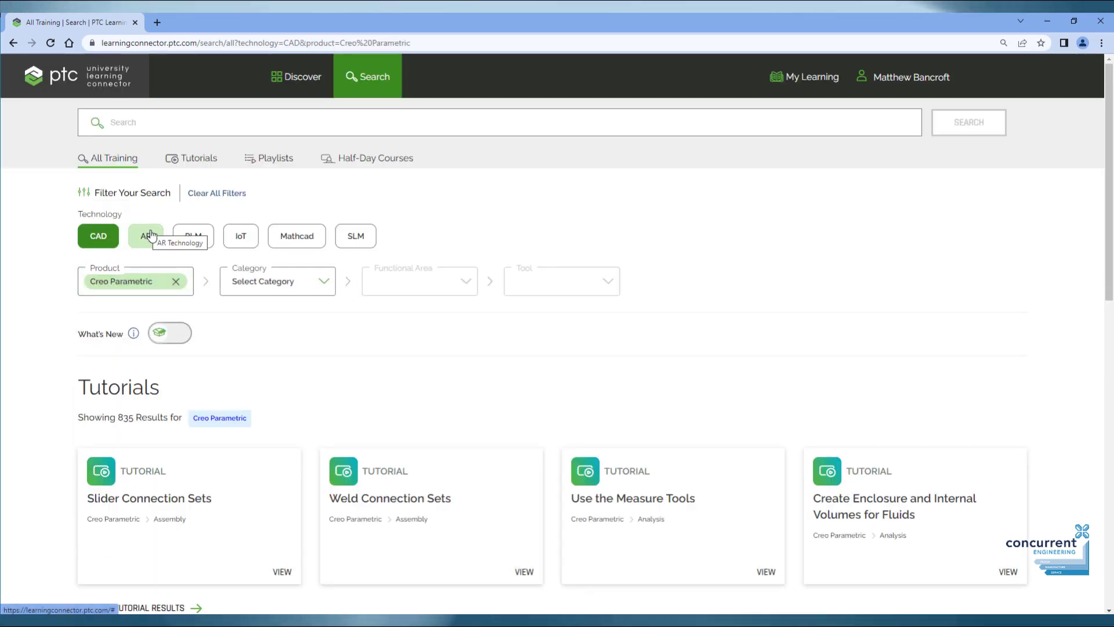
pyautogui.click(323, 284)
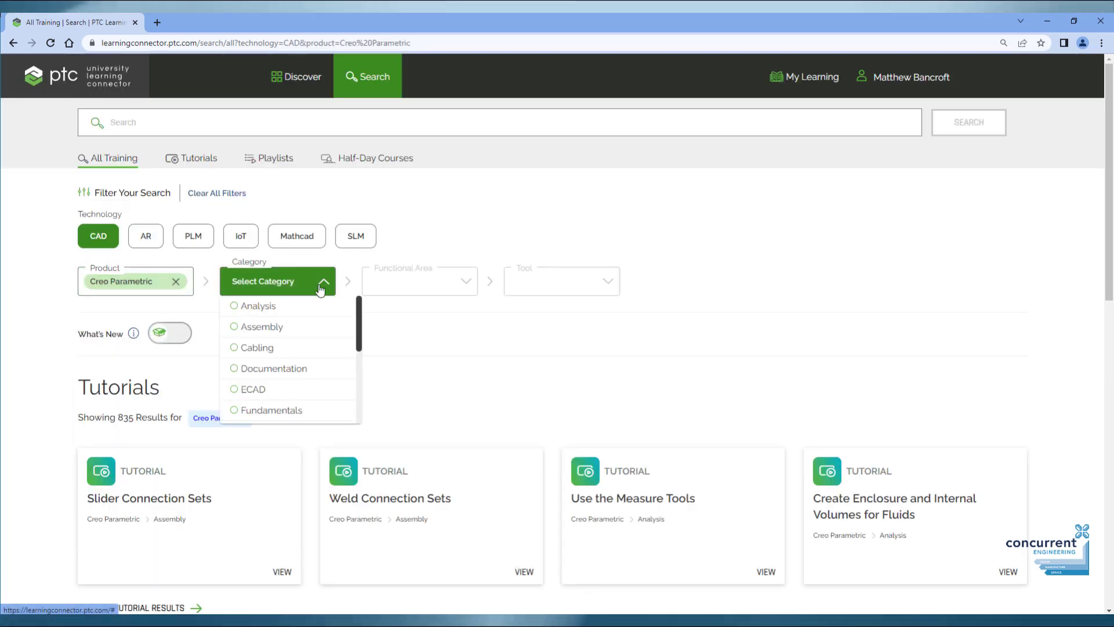
pyautogui.click(288, 411)
pyautogui.click(479, 282)
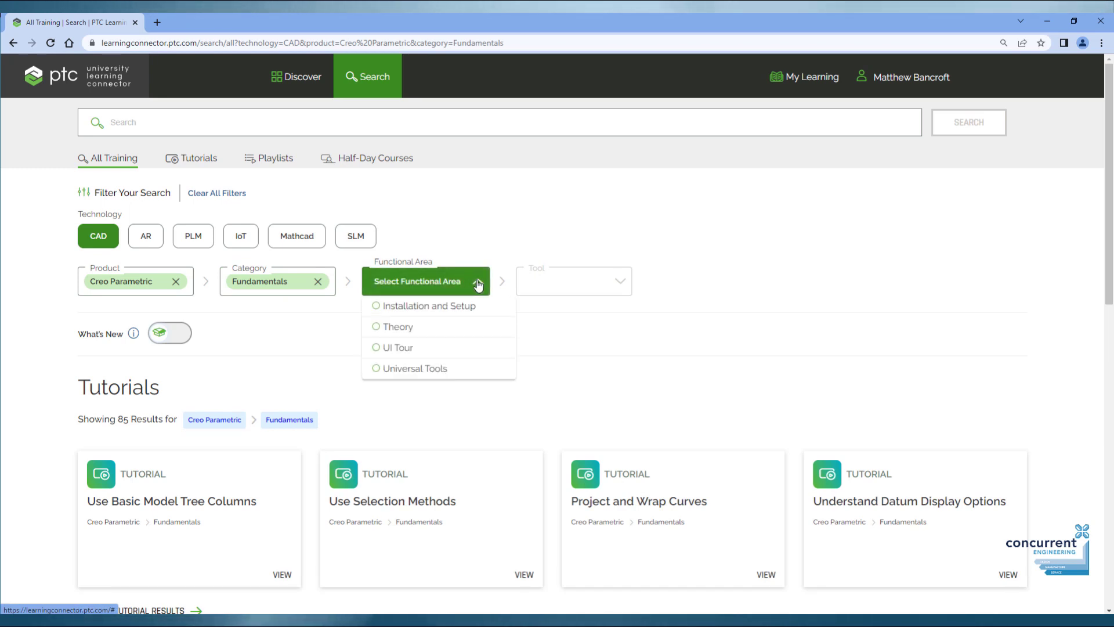
pyautogui.click(394, 347)
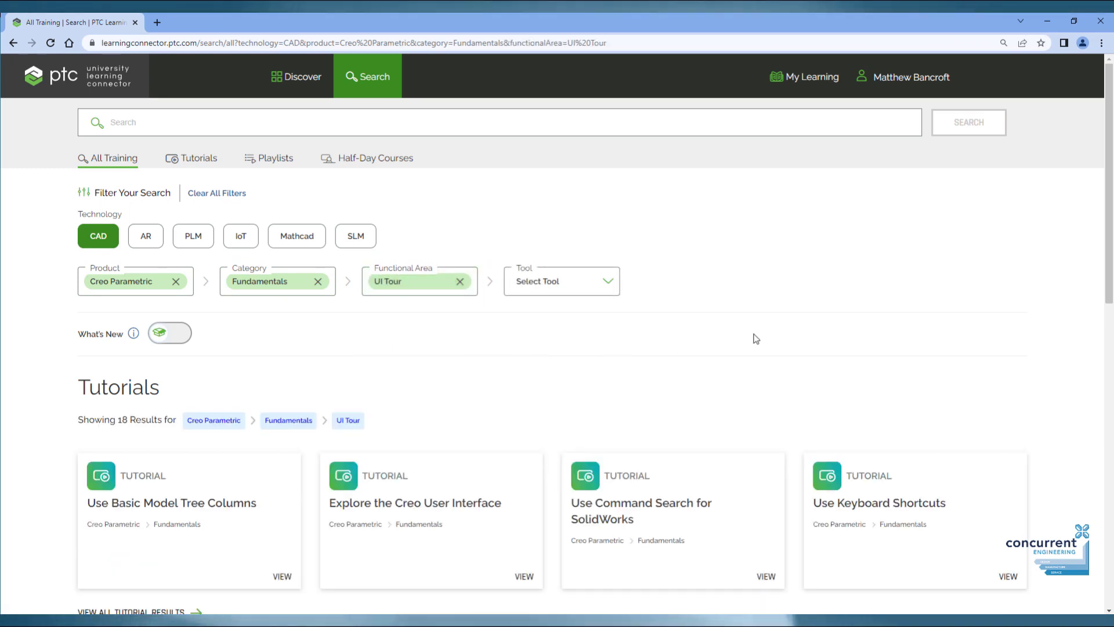
# Play the Explore the Creo User Interface tutorial video.
pyautogui.scroll(-2, 755, 339)
pyautogui.click(400, 389)
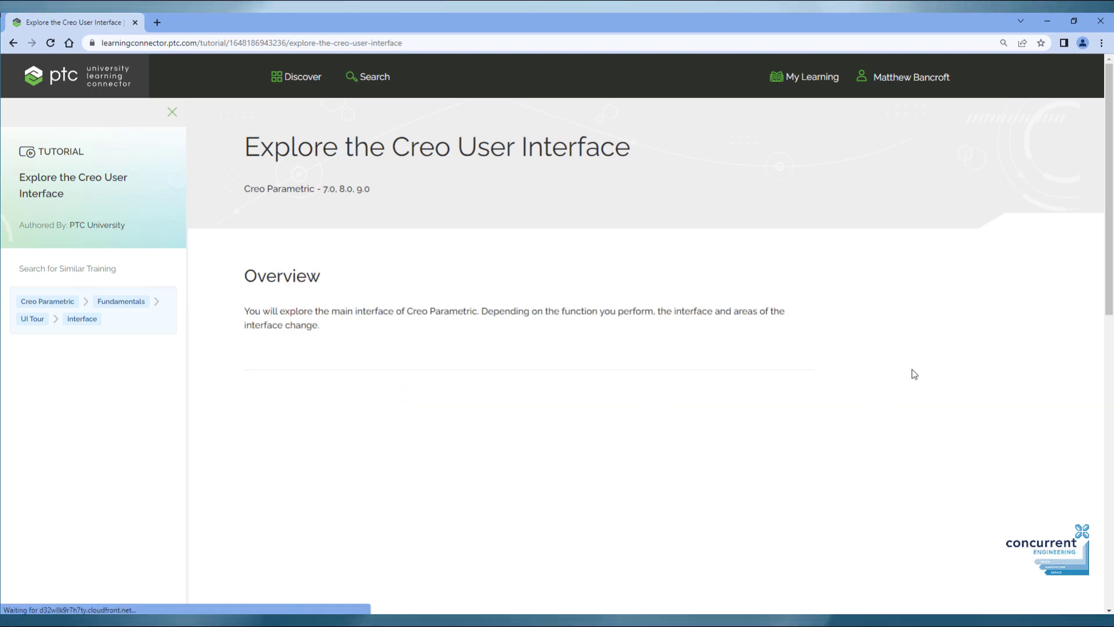
pyautogui.scroll(-3, 914, 374)
pyautogui.click(524, 390)
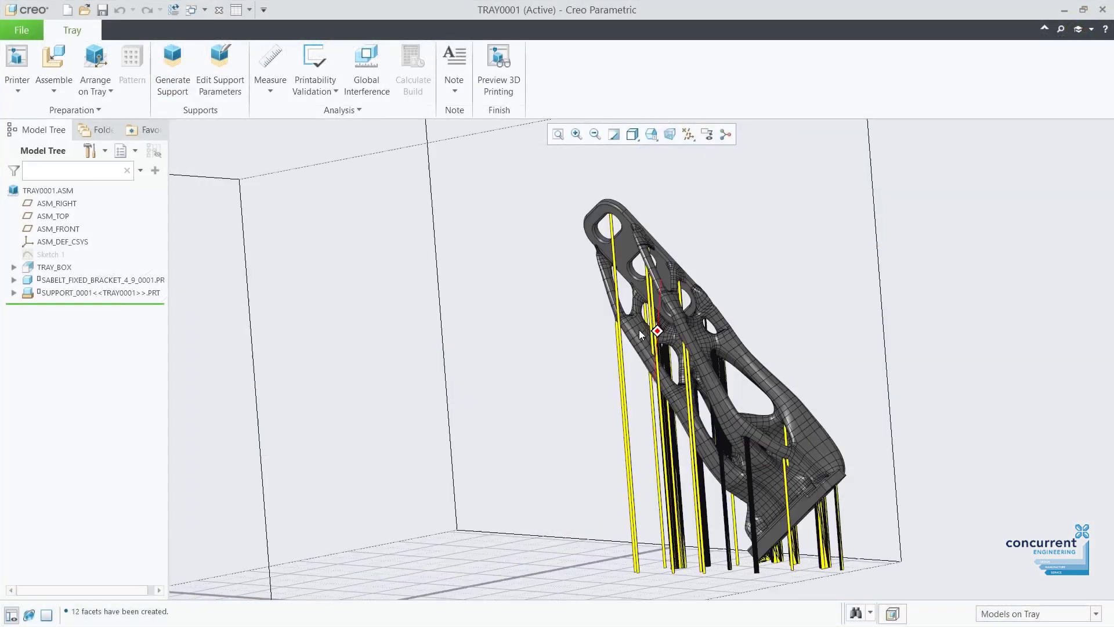
# Rotate the tray view, raise the toolpath Display Speed, and show spot2 light properties.
pyautogui.moveTo(639, 329); pyautogui.dragTo(625, 304, button='middle')
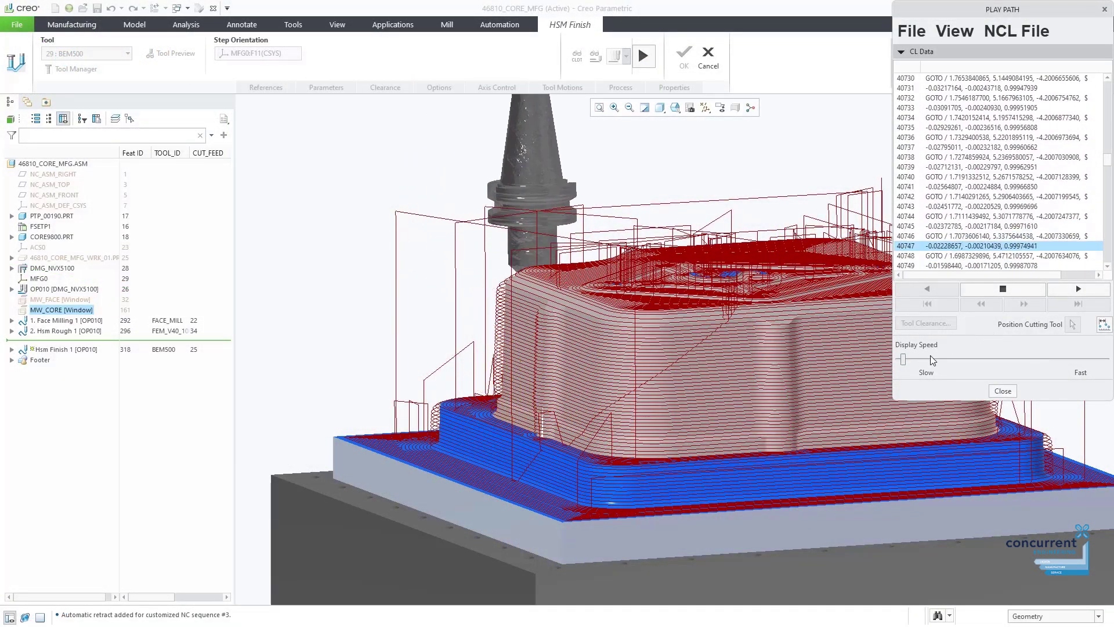
pyautogui.click(930, 357)
pyautogui.scroll(2, 336, 336)
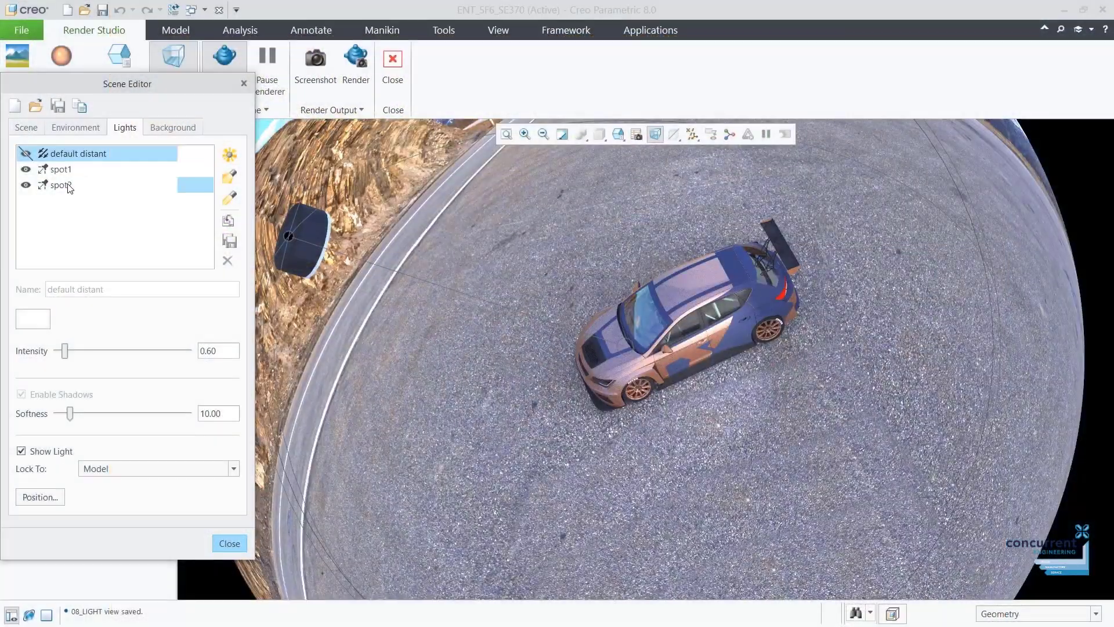
pyautogui.click(61, 184)
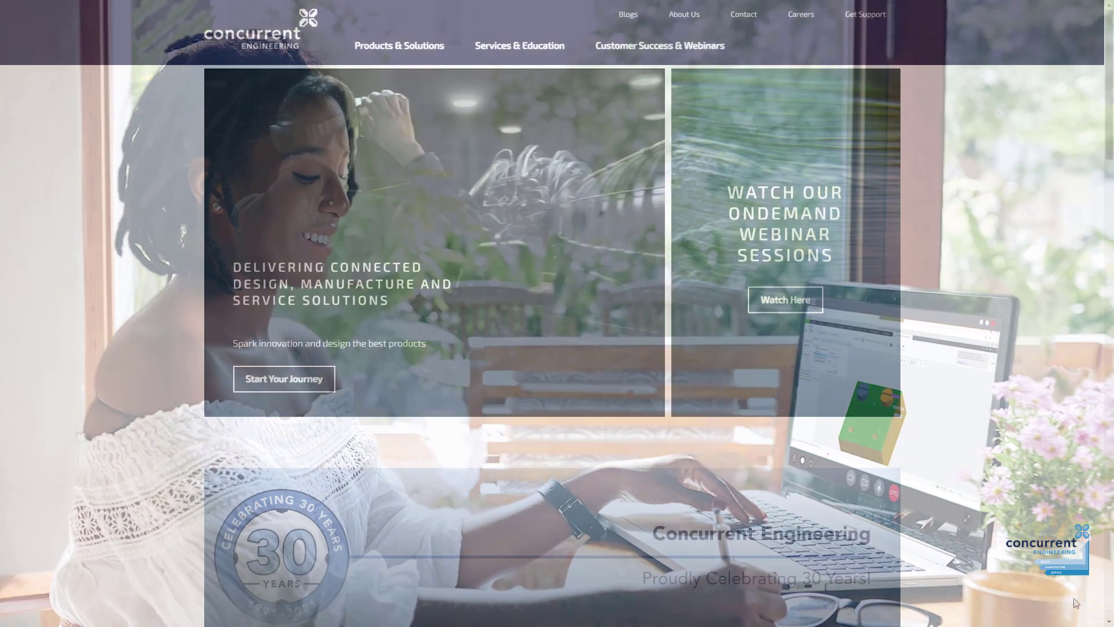
pyautogui.scroll(-3, 552, 313)
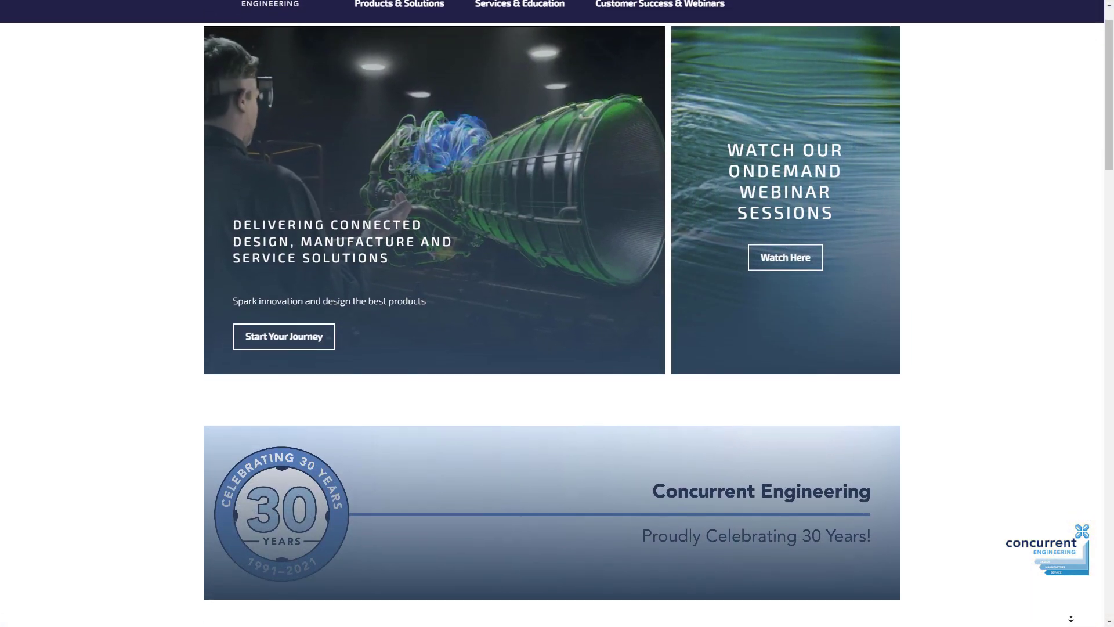
pyautogui.scroll(-5, 552, 313)
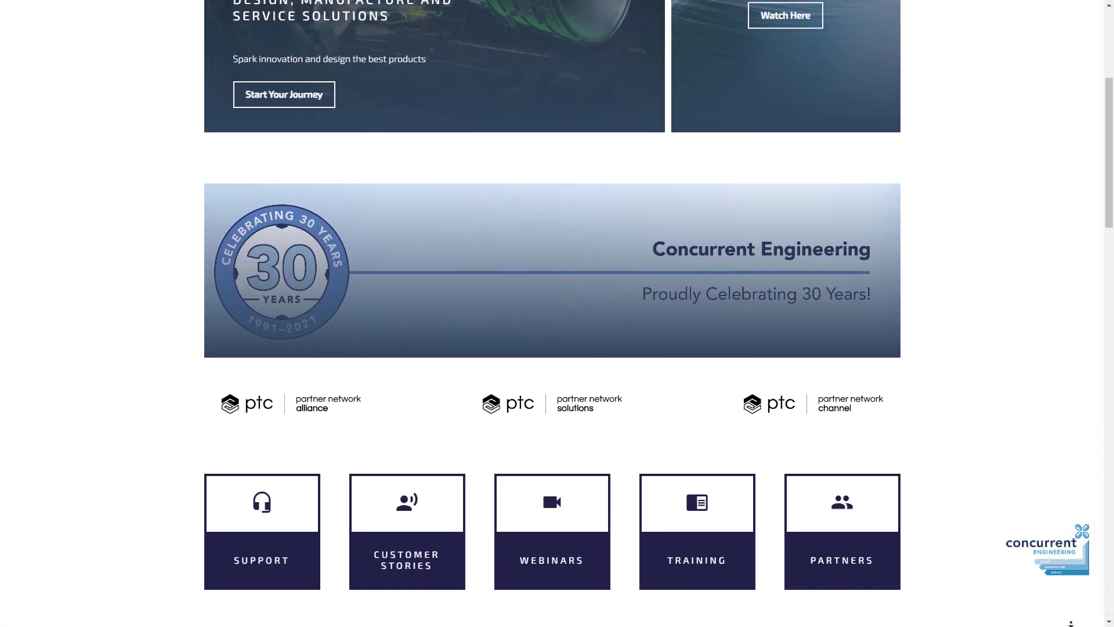
pyautogui.scroll(-1, 552, 314)
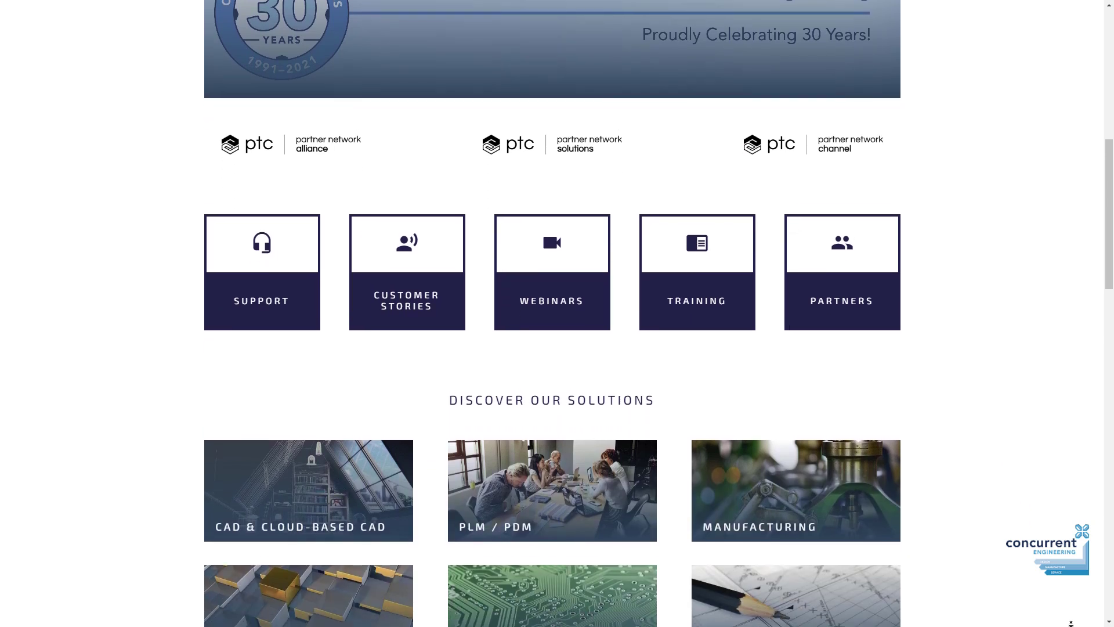
pyautogui.scroll(-4, 551, 313)
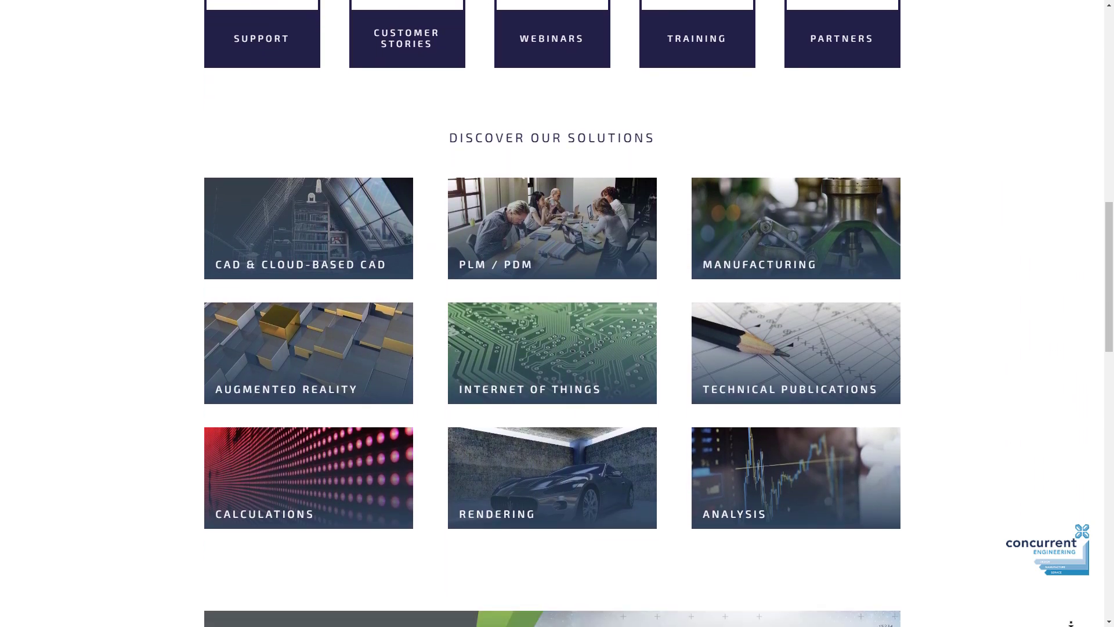
pyautogui.scroll(-4, 552, 313)
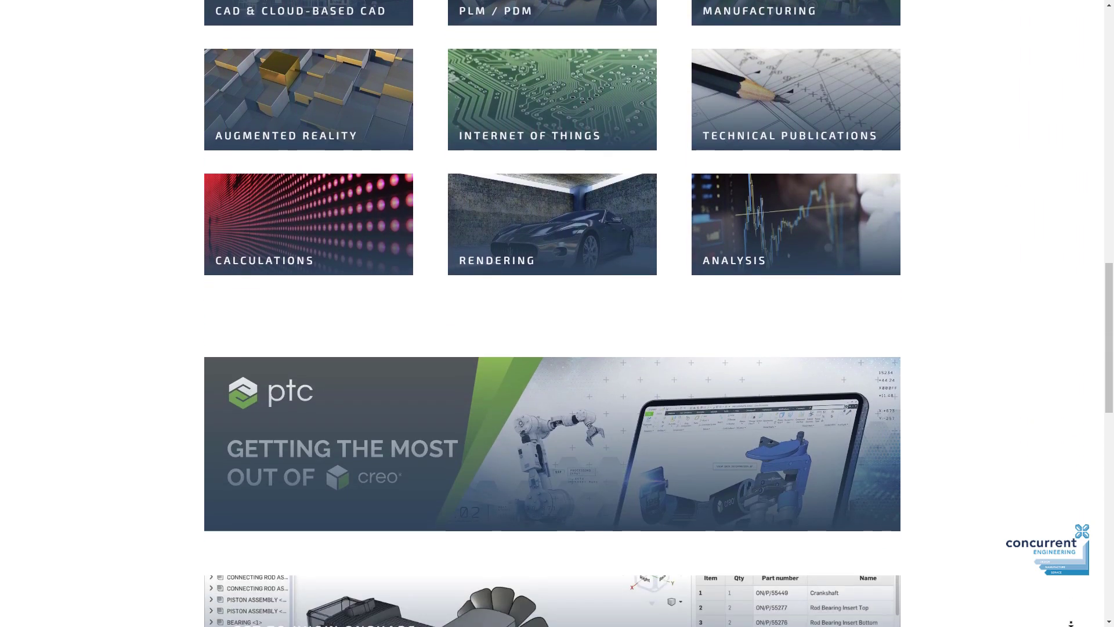
pyautogui.scroll(-2, 551, 313)
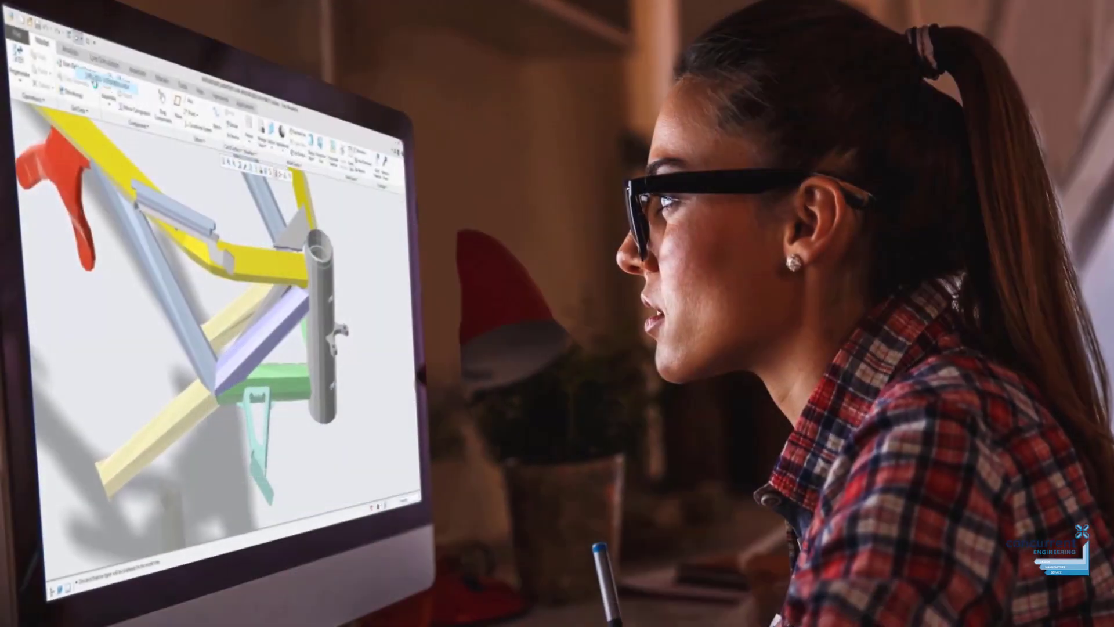